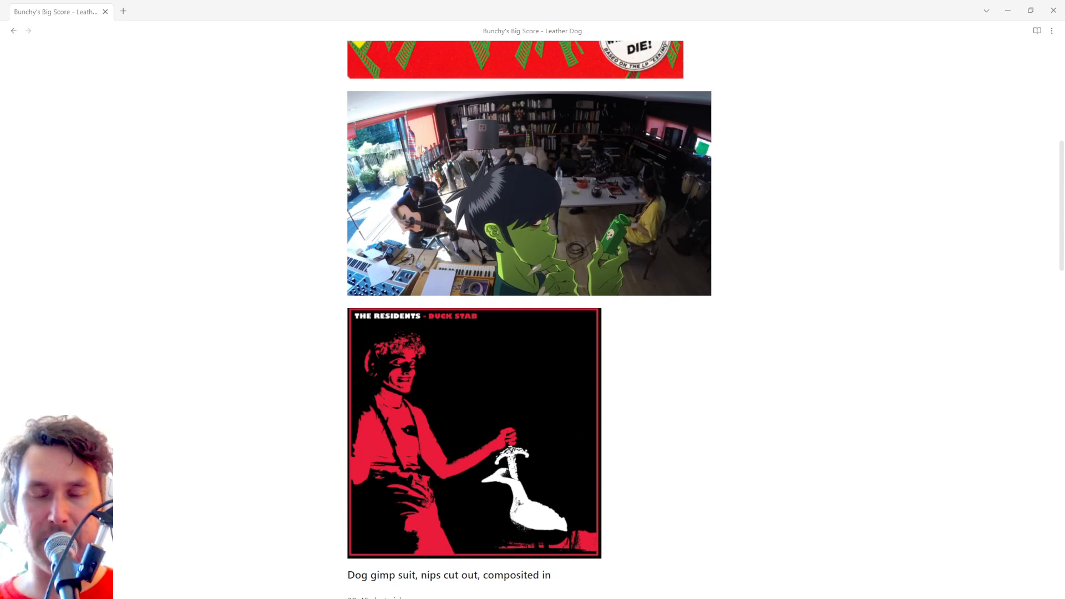
# Step: Review the reference images and the concept heading in the Leather Dog project notes
pyautogui.scroll(-1, 683, 280)
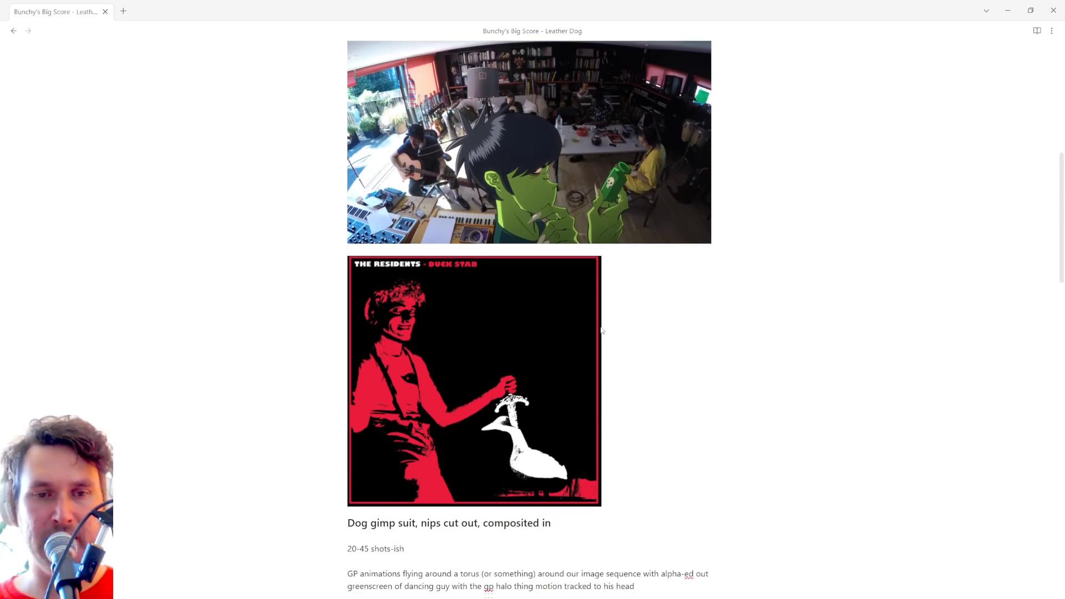
pyautogui.scroll(-2, 469, 319)
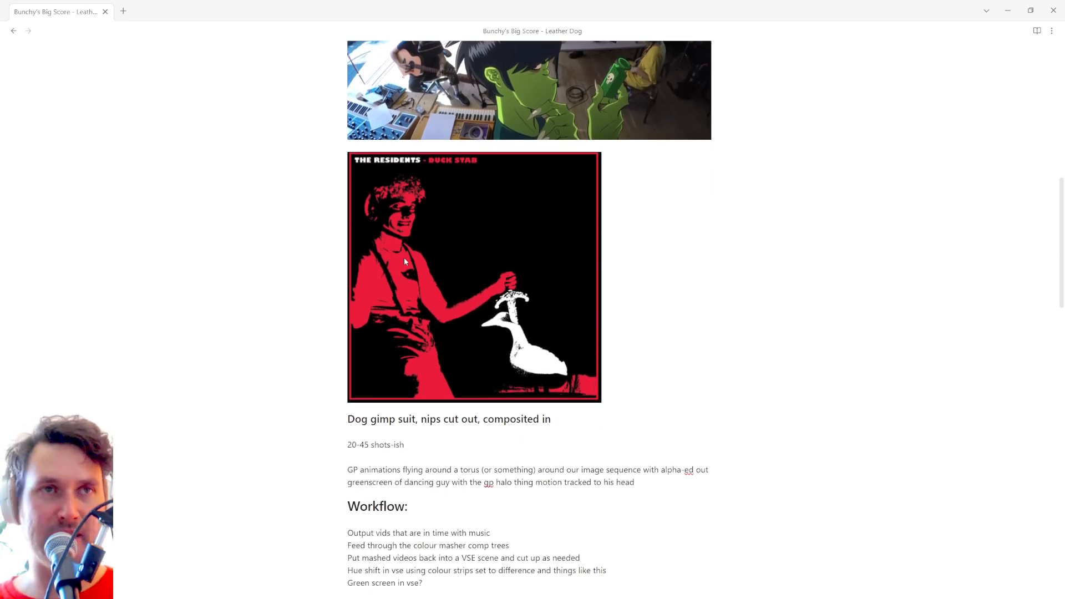
pyautogui.scroll(-2, 569, 259)
pyautogui.scroll(13, 618, 330)
pyautogui.scroll(-12, 646, 350)
pyautogui.scroll(-3, 646, 350)
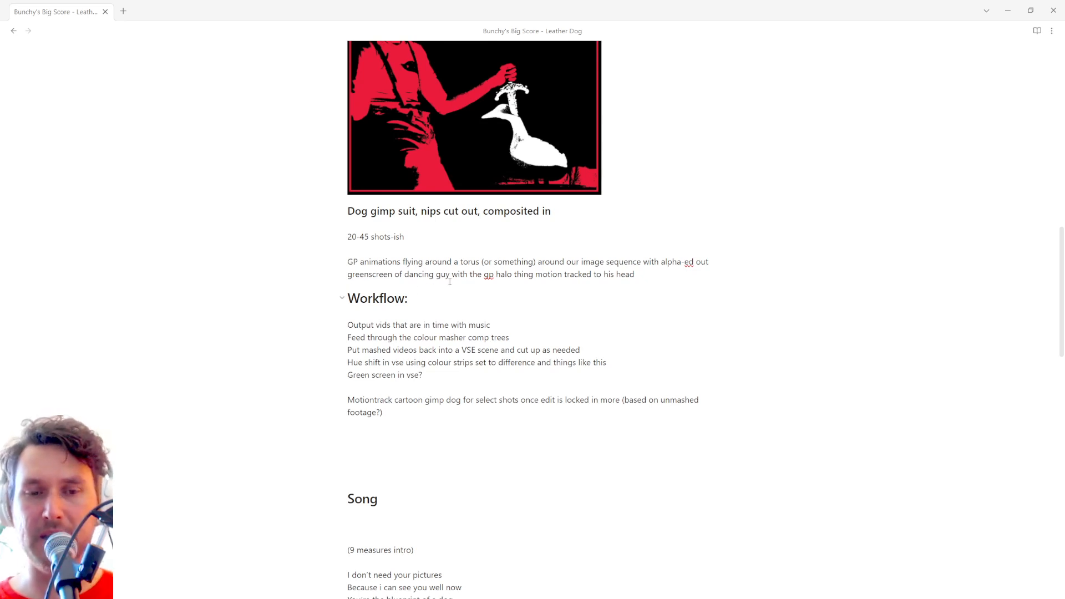
# Step: Read through the workflow notes, song lyrics and section timings, highlighting the lines from Discordance to Breakdown
pyautogui.scroll(-5, 396, 253)
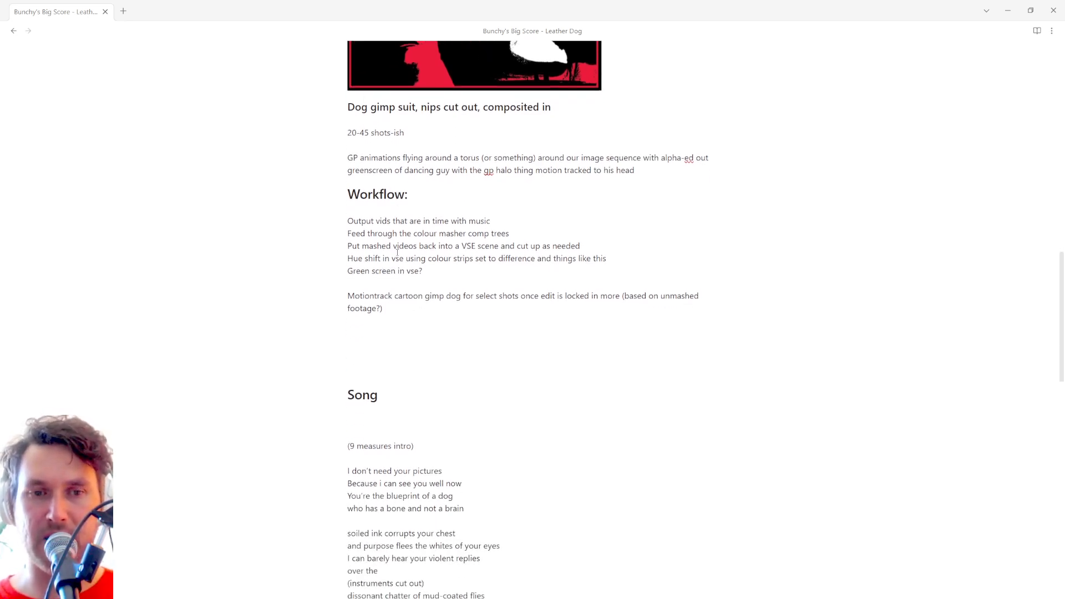
pyautogui.scroll(-5, 585, 337)
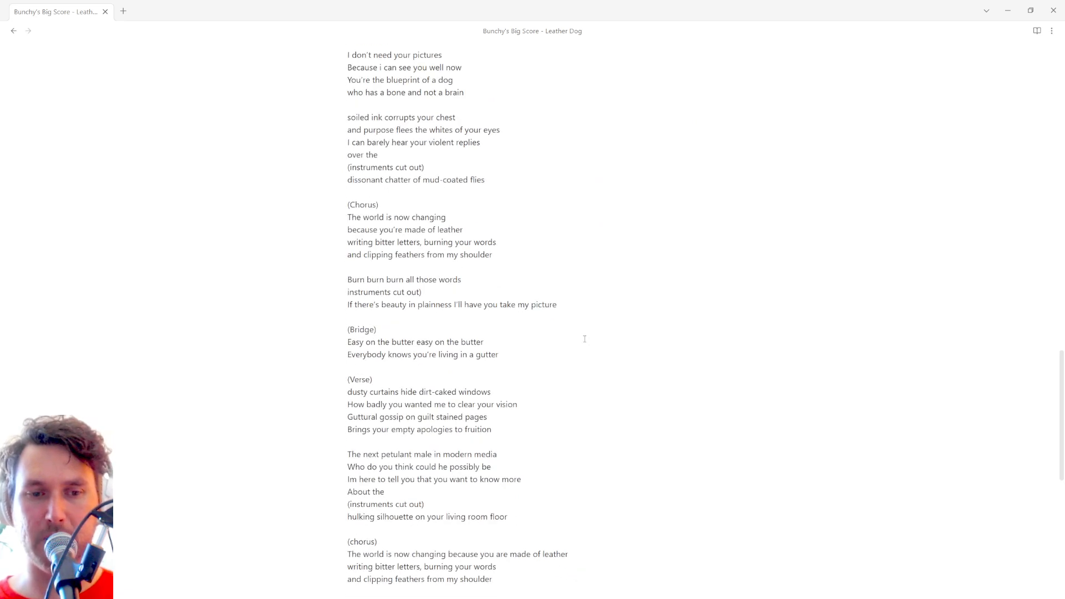
pyautogui.scroll(-6, 584, 339)
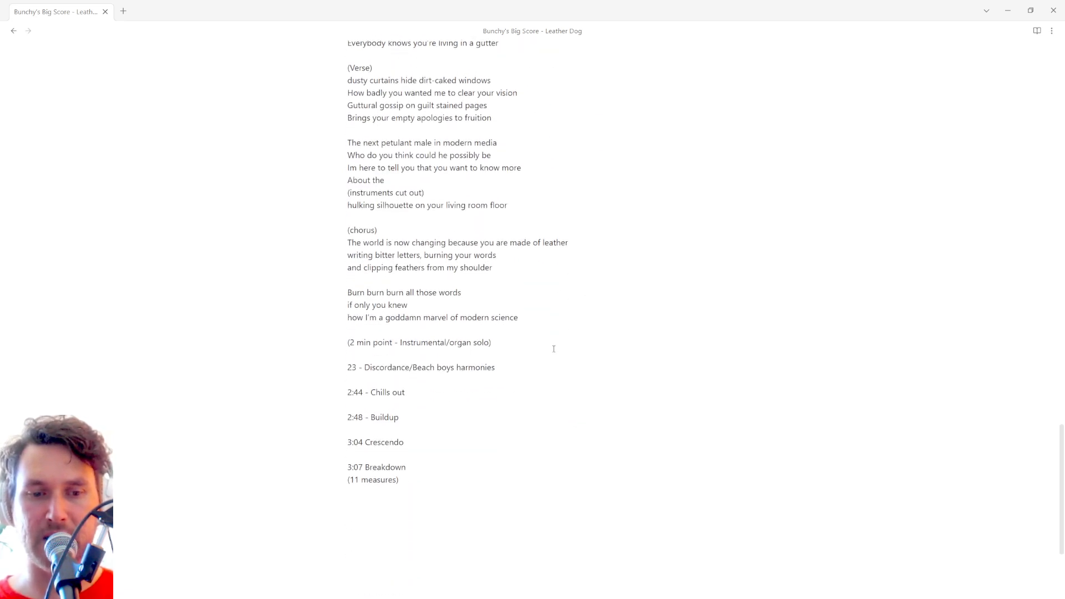
pyautogui.moveTo(349, 366); pyautogui.dragTo(464, 495)
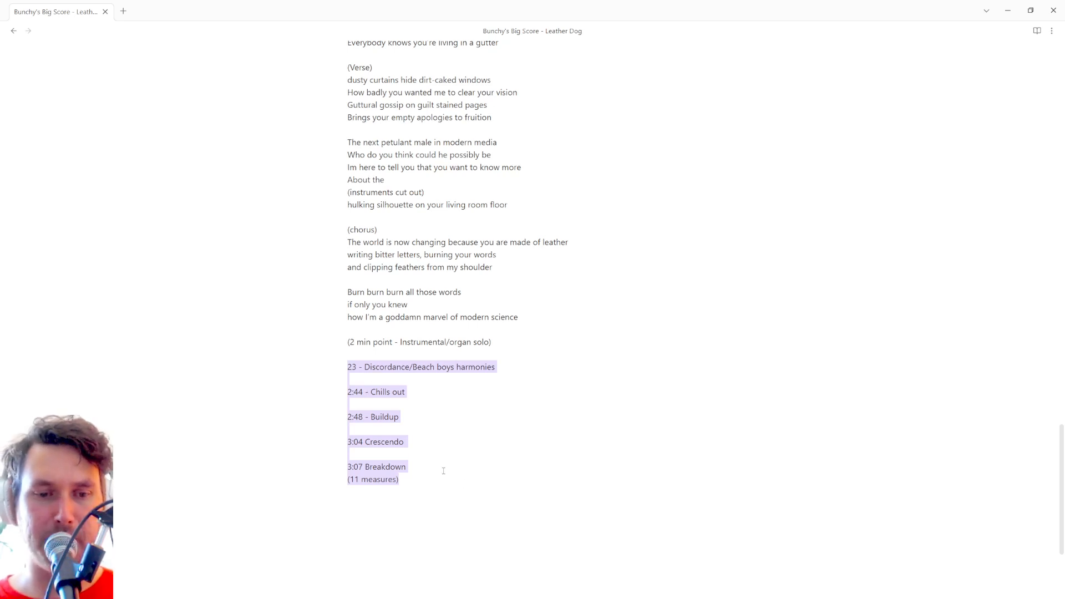
pyautogui.click(443, 462)
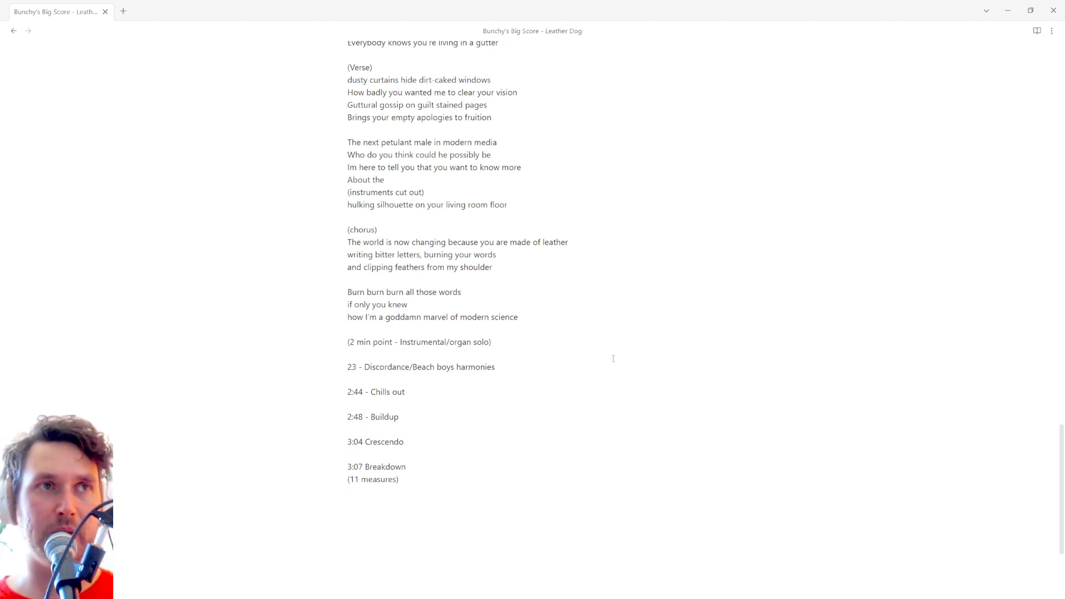
# Step: Switch to Blender and examine the full video sequencer timeline, including the spare clips placed after the main edit
pyautogui.hotkey('alt', 'Tab')
pyautogui.scroll(-1, 572, 456)
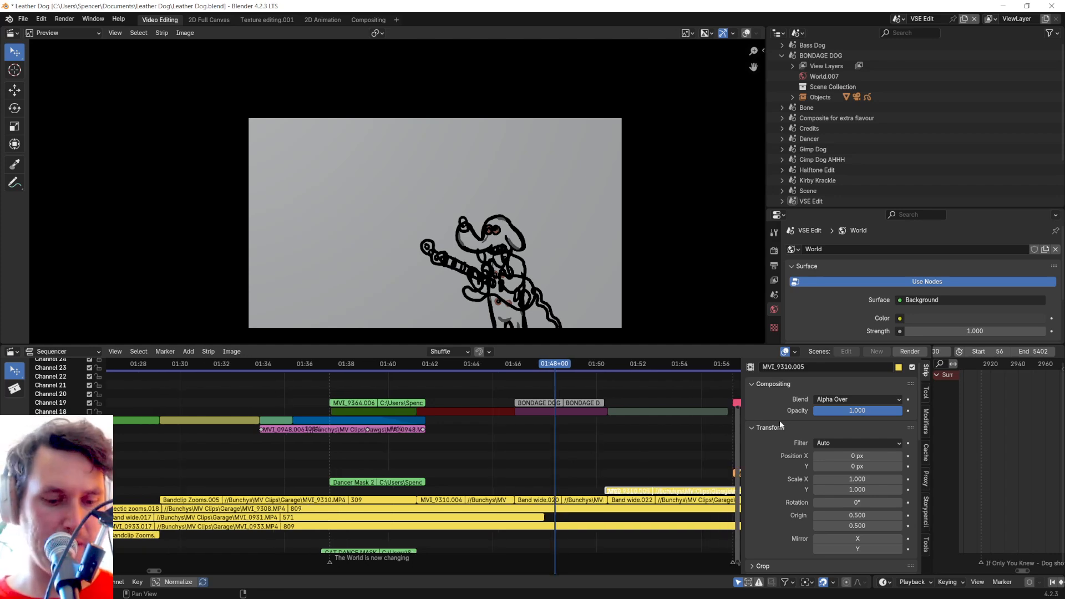
pyautogui.scroll(-6, 655, 431)
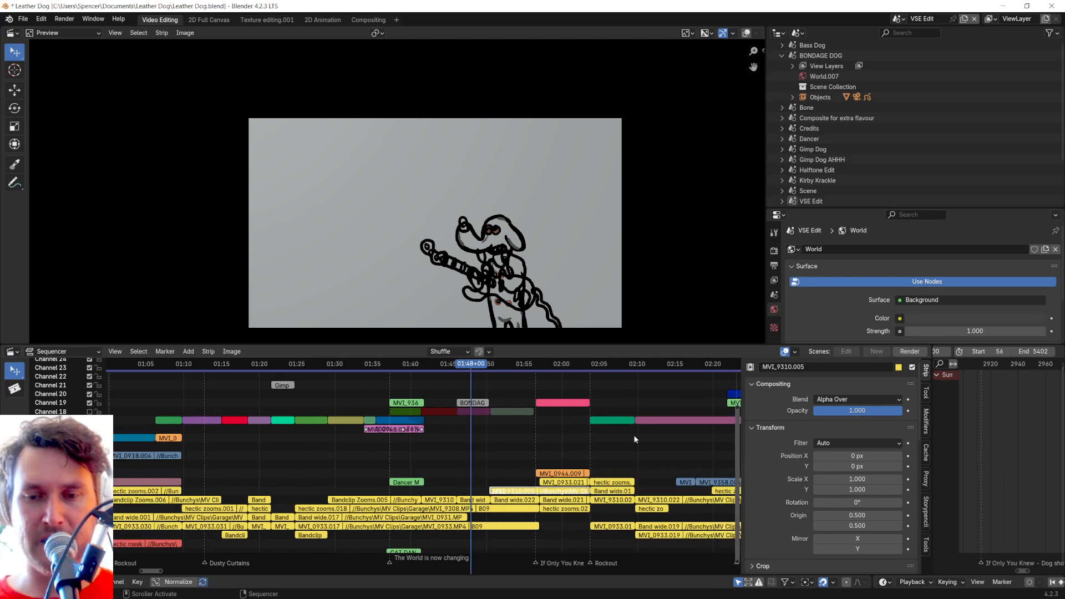
pyautogui.scroll(-12, 634, 438)
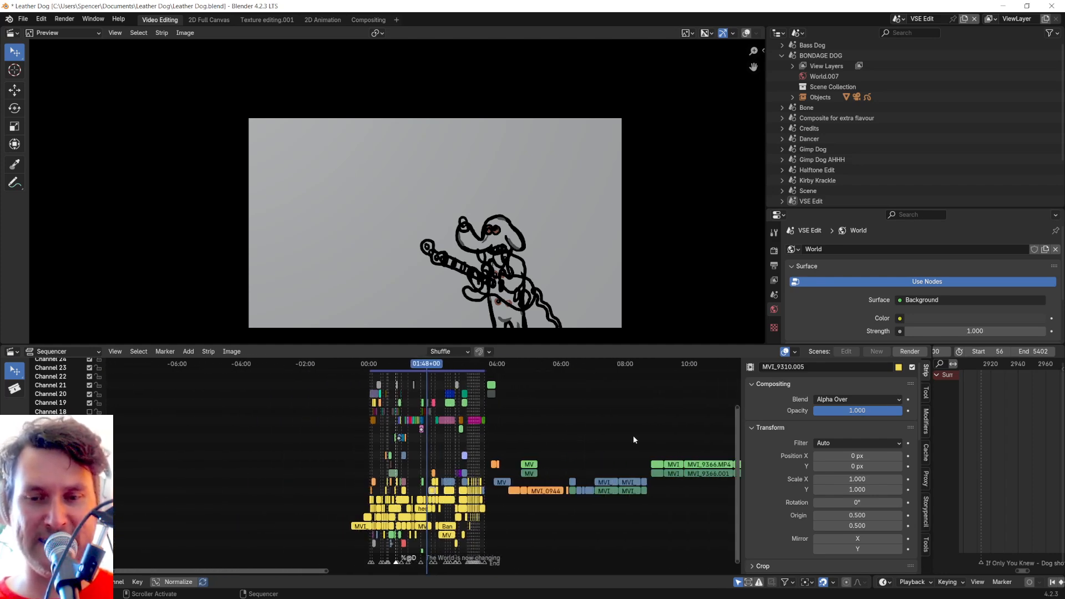
pyautogui.scroll(-5, 632, 437)
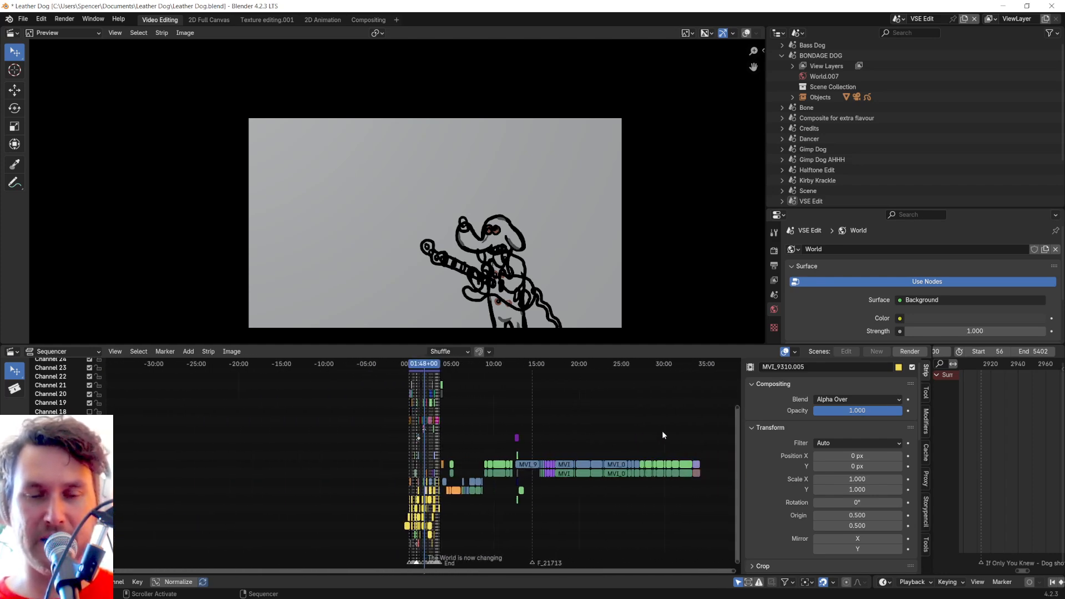
pyautogui.scroll(3, 633, 430)
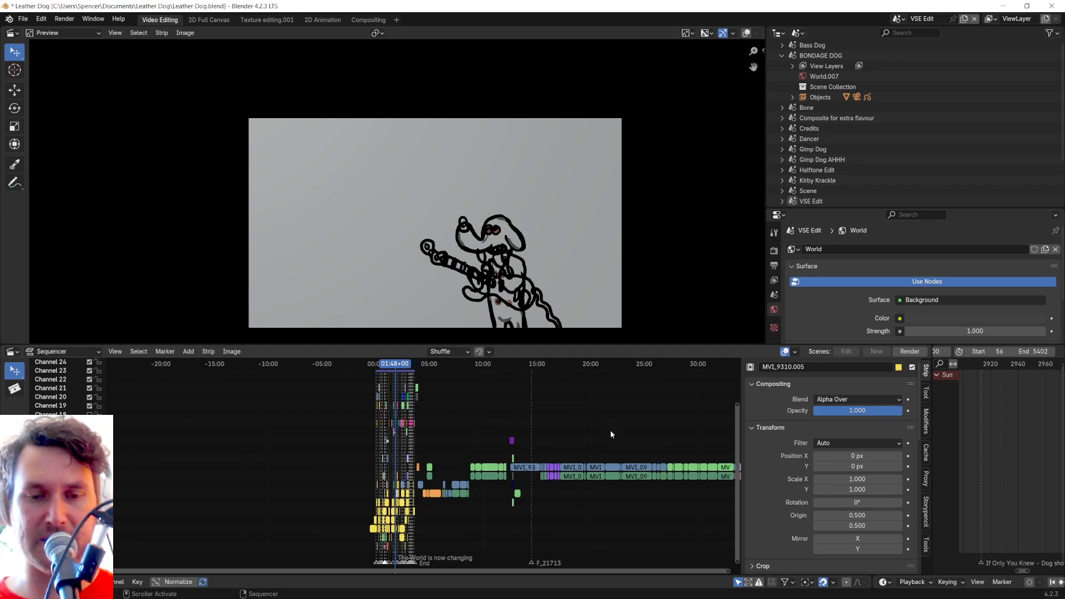
pyautogui.moveTo(738, 404)
pyautogui.mouseDown()
pyautogui.moveTo(733, 365)
pyautogui.moveTo(732, 413)
pyautogui.mouseUp()
pyautogui.scroll(-3, 655, 441)
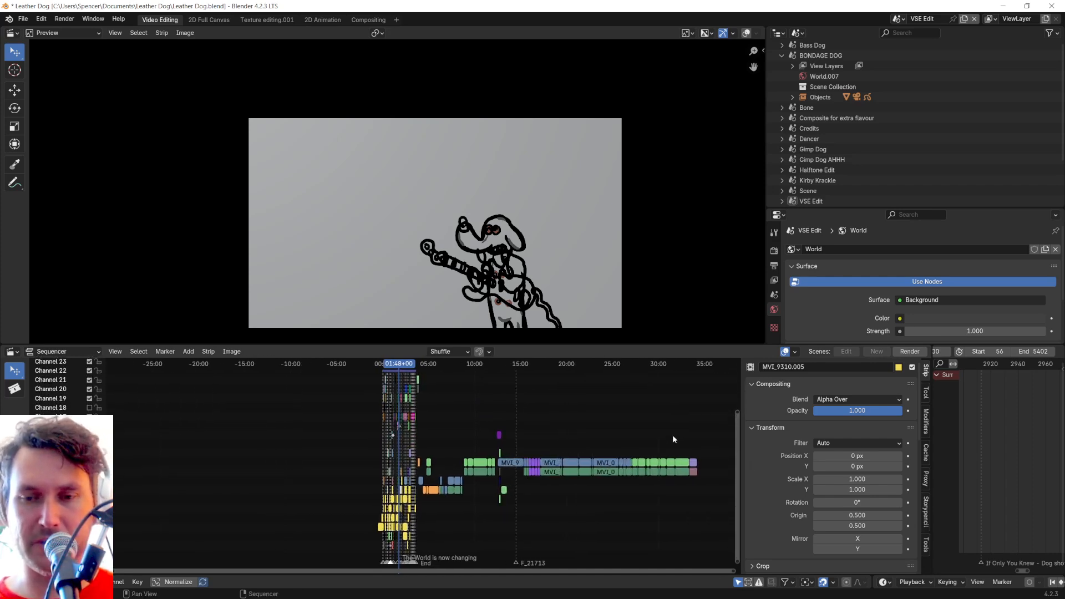
pyautogui.scroll(-3, 688, 435)
pyautogui.scroll(3, 610, 450)
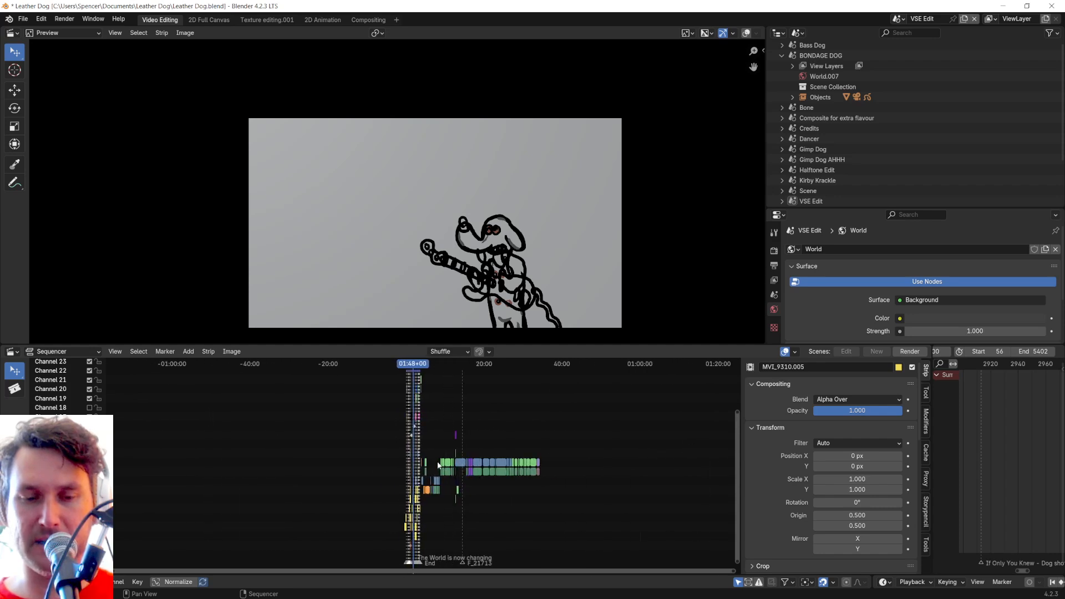
pyautogui.scroll(6, 556, 465)
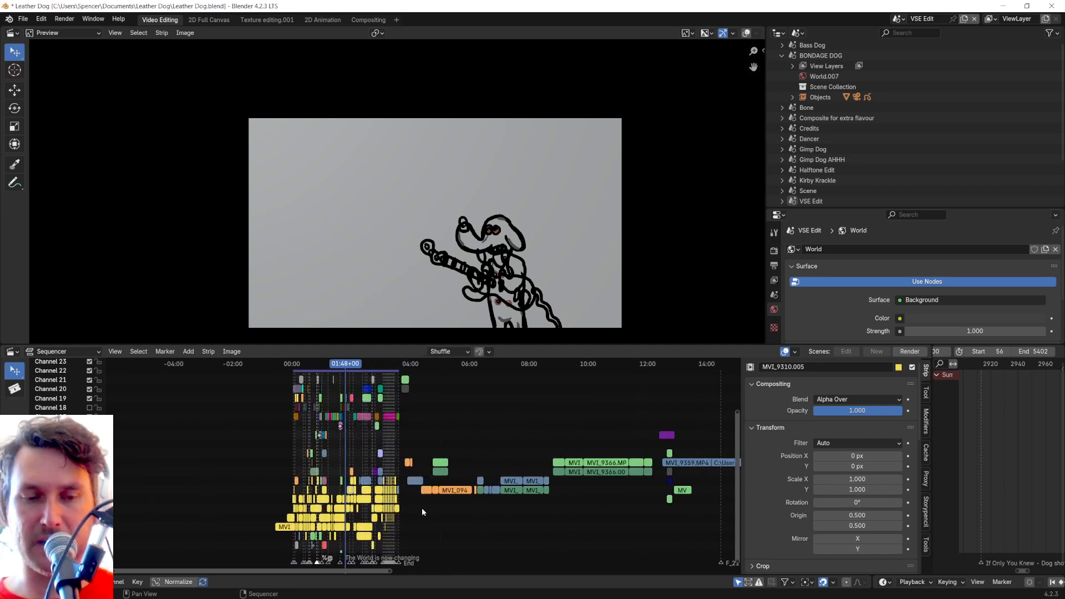
pyautogui.scroll(5, 421, 520)
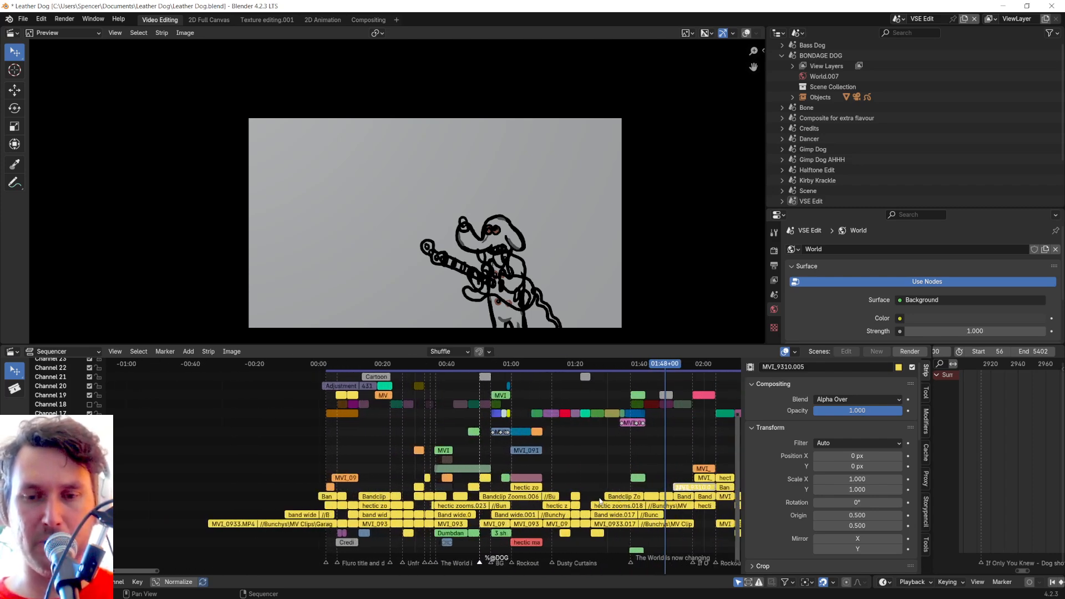
# Step: Scrub to 01:14+24, then inspect the stacked band clips around the first Doge marker, selecting strip MVI_0933.015
pyautogui.click(608, 365)
pyautogui.moveTo(595, 367); pyautogui.dragTo(560, 371)
pyautogui.scroll(14, 517, 524)
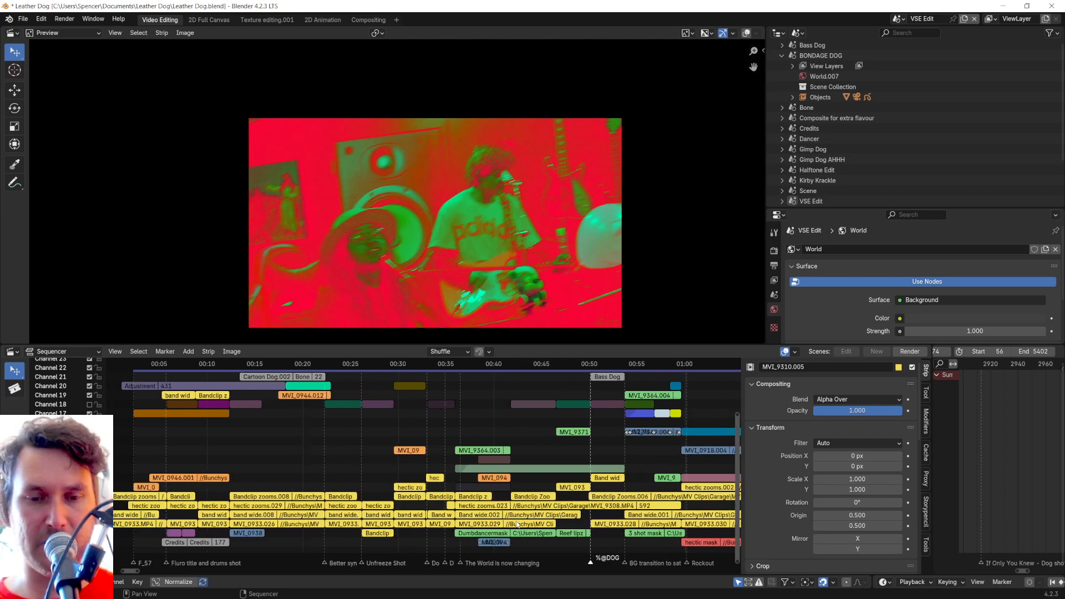
pyautogui.scroll(4, 517, 525)
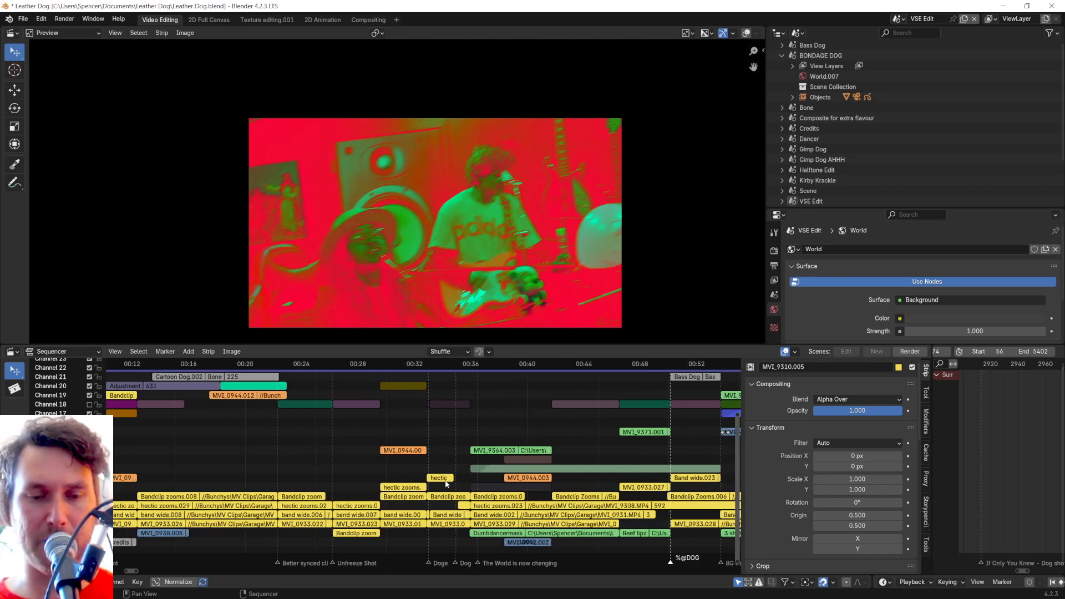
pyautogui.scroll(6, 445, 517)
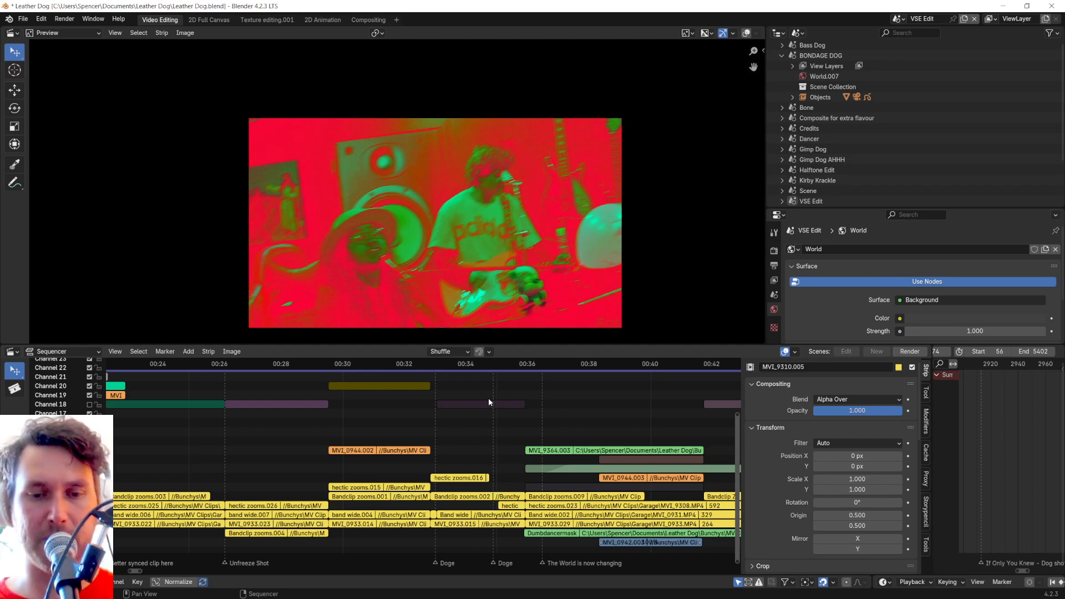
pyautogui.scroll(5, 525, 504)
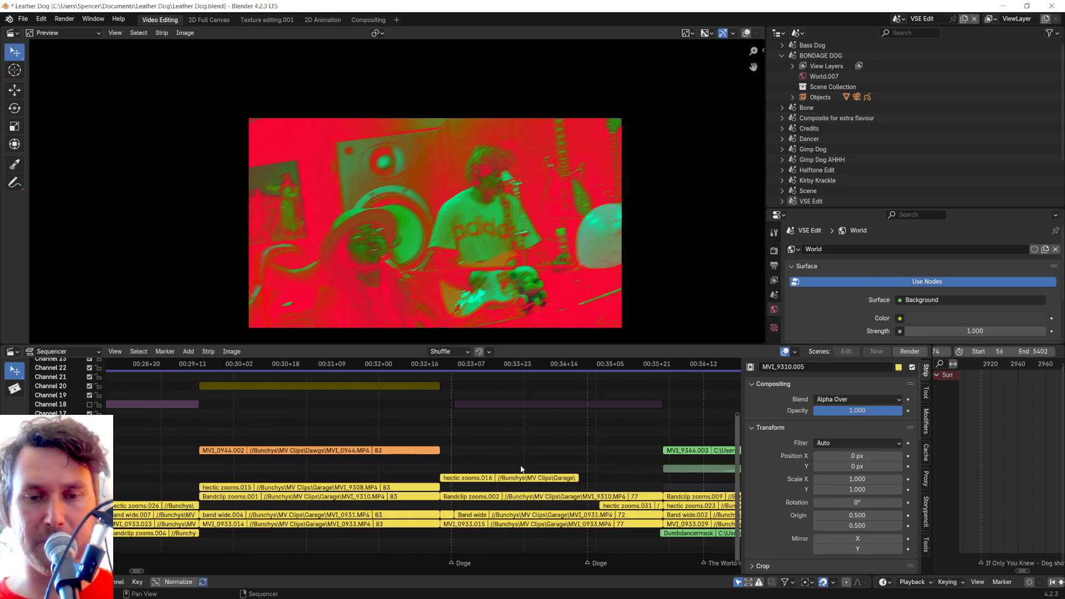
pyautogui.scroll(6, 542, 517)
pyautogui.click(541, 517)
pyautogui.click(510, 525)
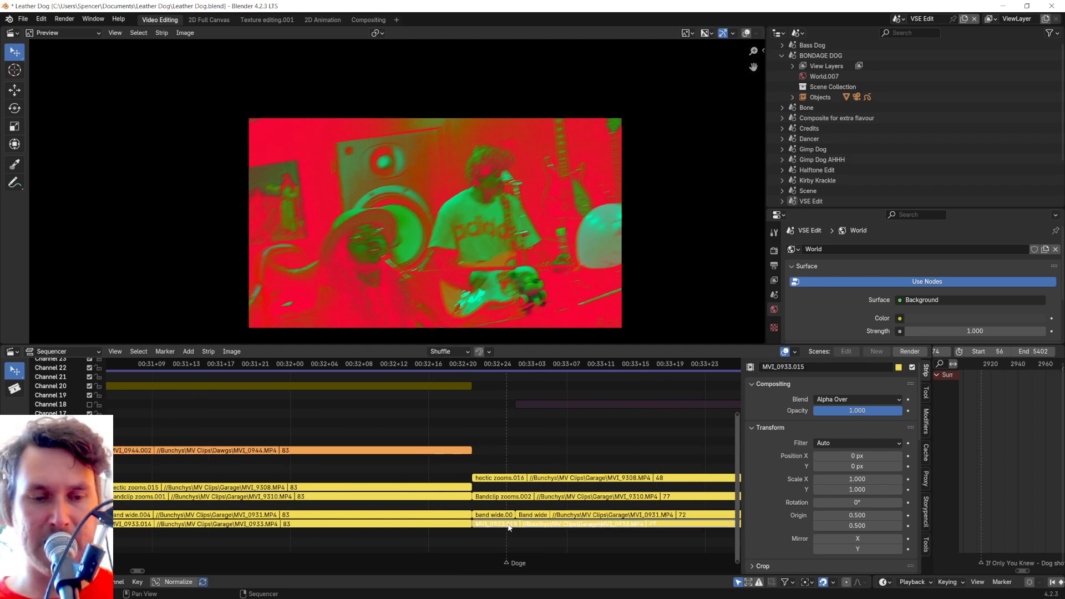
pyautogui.scroll(-1, 502, 525)
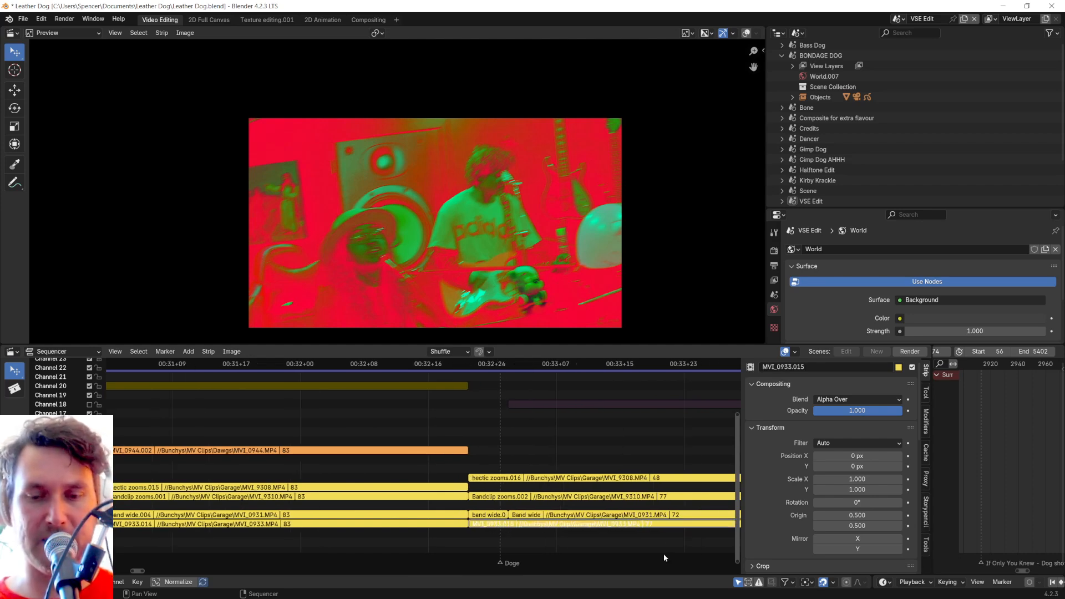
pyautogui.moveTo(657, 531); pyautogui.dragTo(432, 533, button='middle')
pyautogui.scroll(-2, 568, 529)
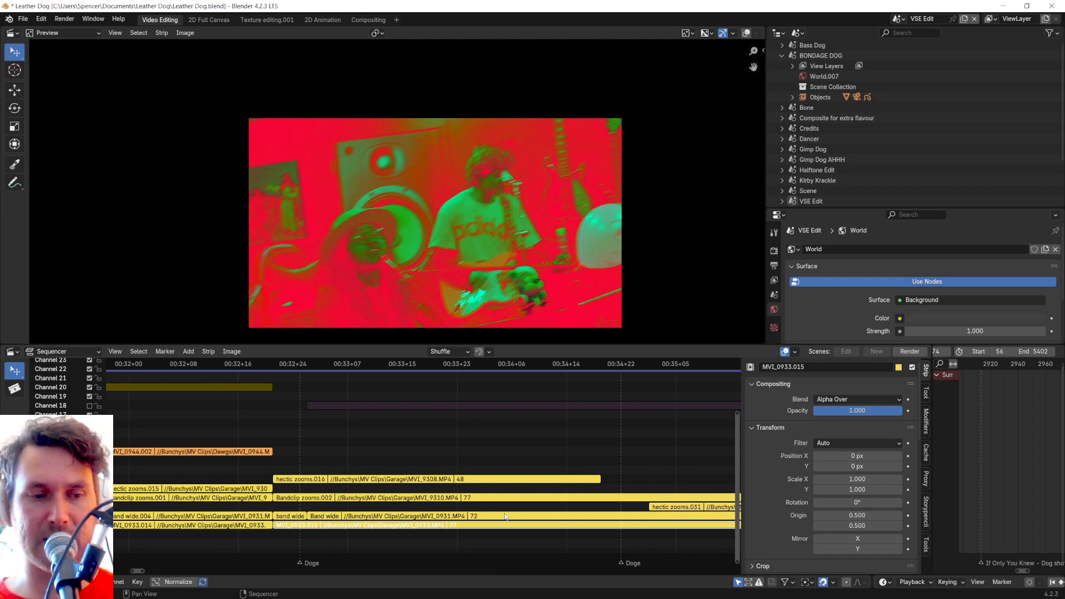
# Step: Scrub through the spare footage far beyond the End marker, from about 17:04 to 27:48
pyautogui.scroll(-15, 505, 517)
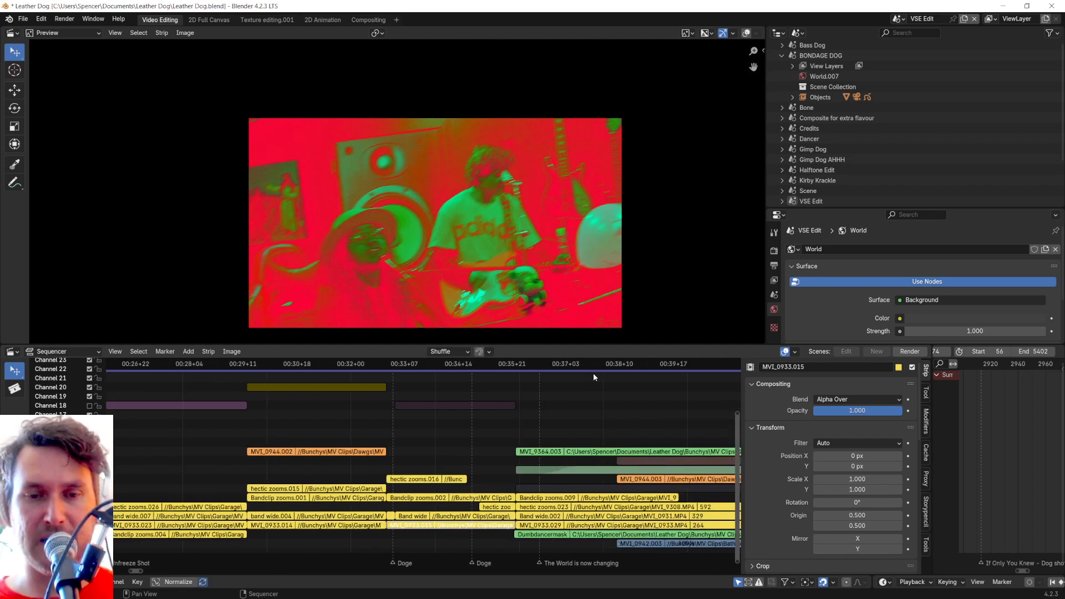
pyautogui.scroll(-15, 602, 485)
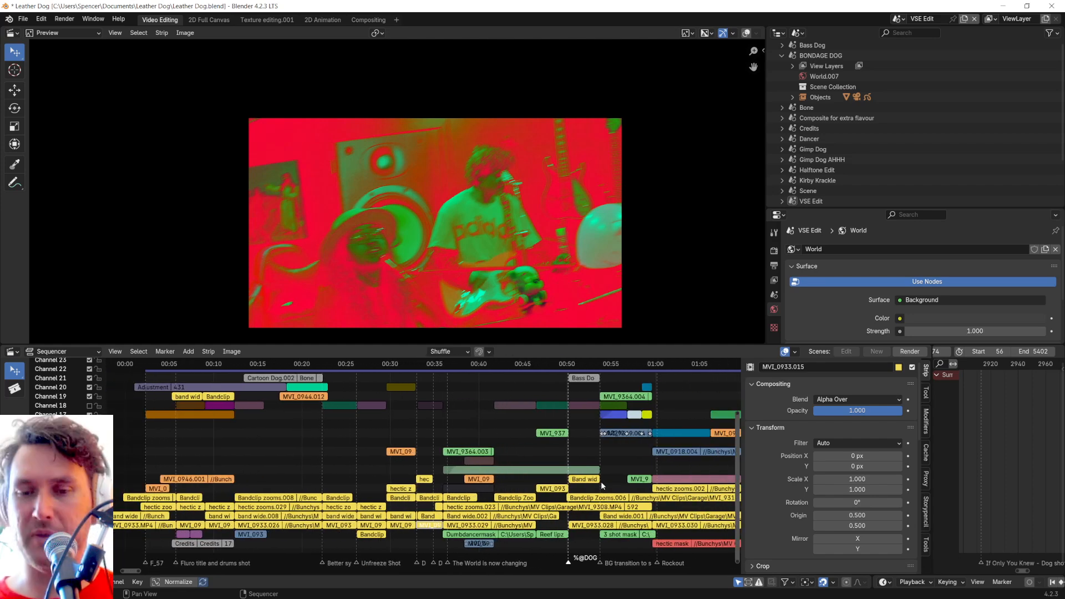
pyautogui.scroll(-8, 602, 485)
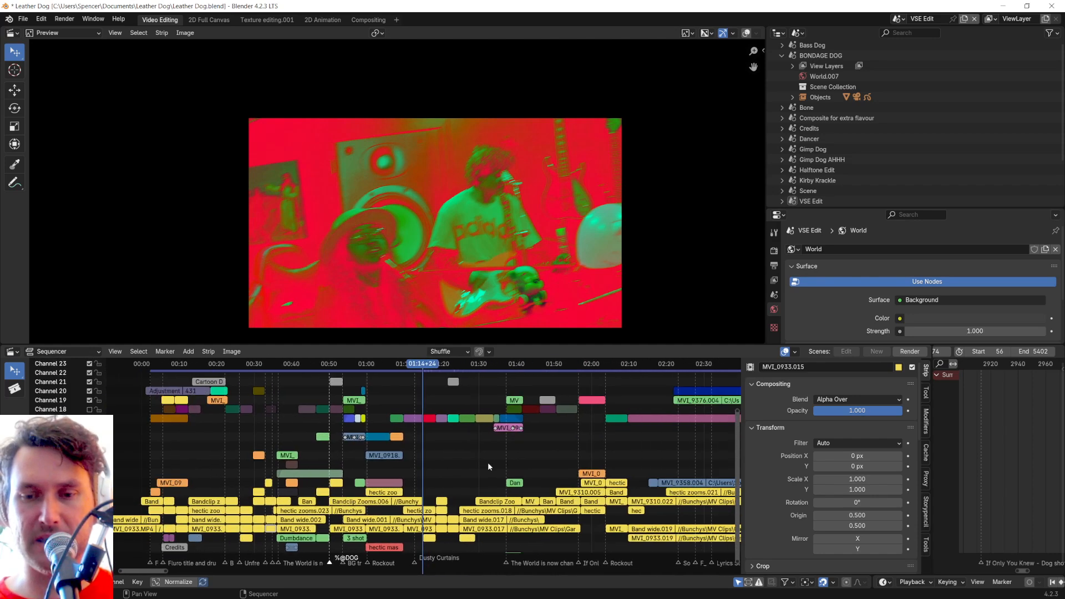
pyautogui.scroll(-18, 491, 467)
pyautogui.moveTo(584, 451); pyautogui.dragTo(416, 454, button='middle')
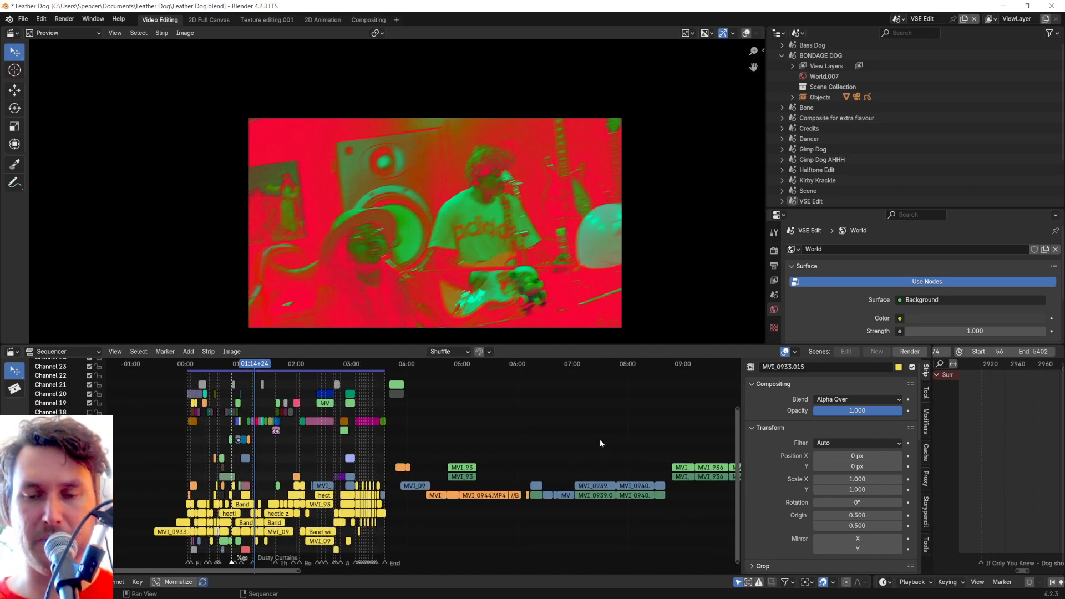
pyautogui.scroll(-15, 601, 444)
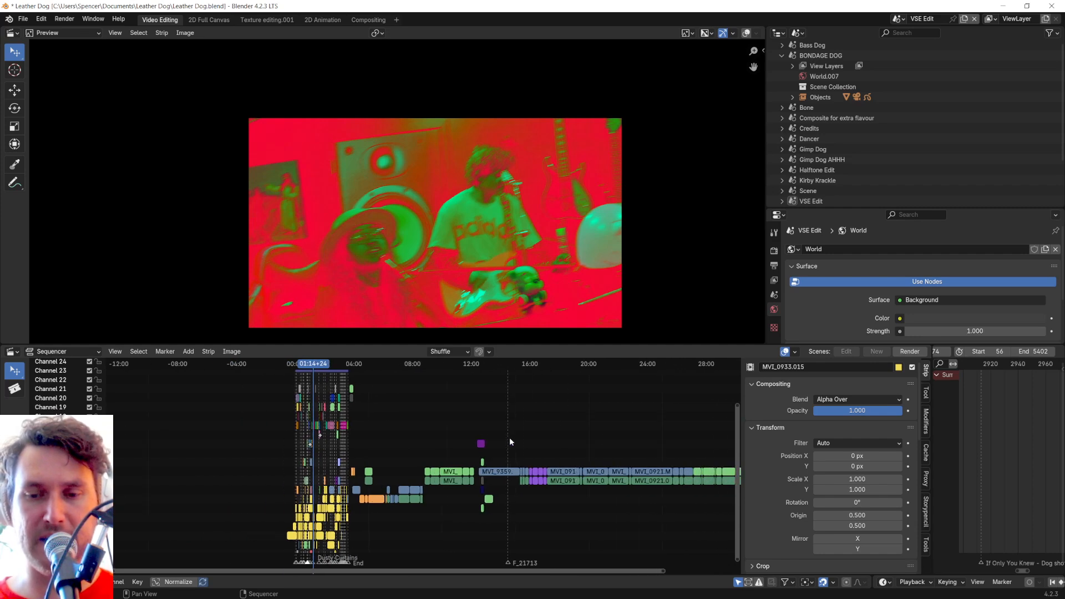
pyautogui.scroll(-5, 511, 441)
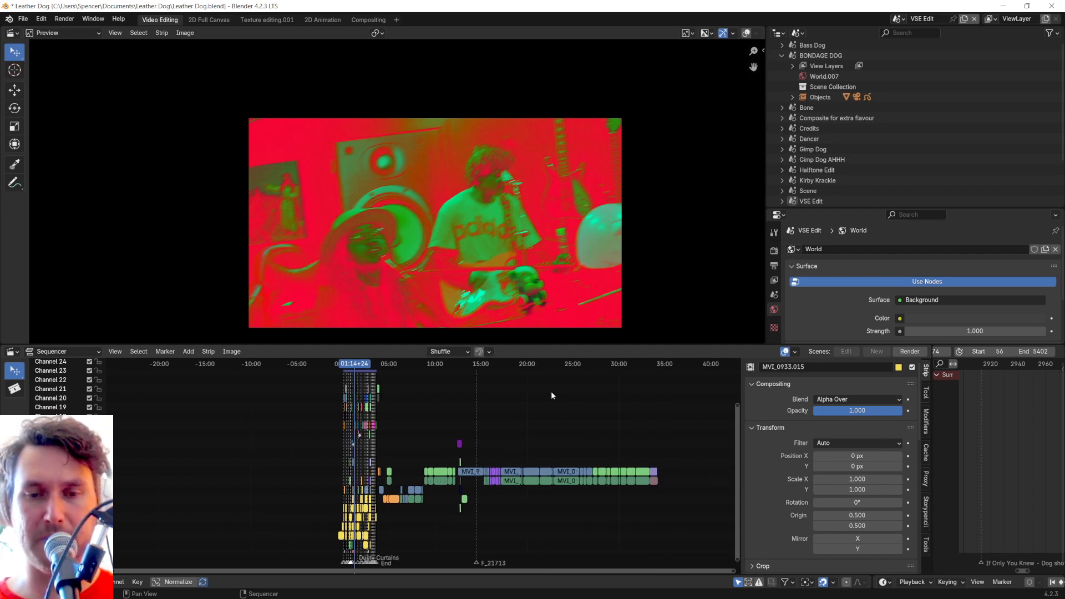
pyautogui.click(501, 361)
pyautogui.scroll(3, 510, 368)
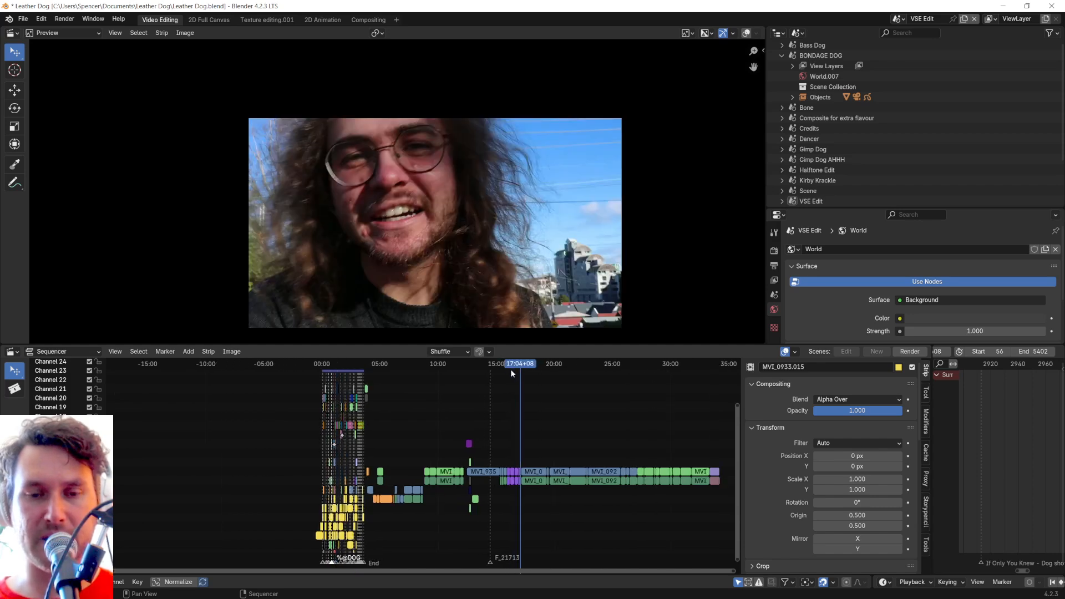
pyautogui.moveTo(516, 366); pyautogui.dragTo(663, 445)
pyautogui.scroll(-1, 642, 447)
pyautogui.moveTo(630, 448); pyautogui.dragTo(453, 422, button='middle')
# Step: Scrub through the last group of green-screen clips, from around MVI_9374 towards the end of the spare footage
pyautogui.scroll(4, 453, 420)
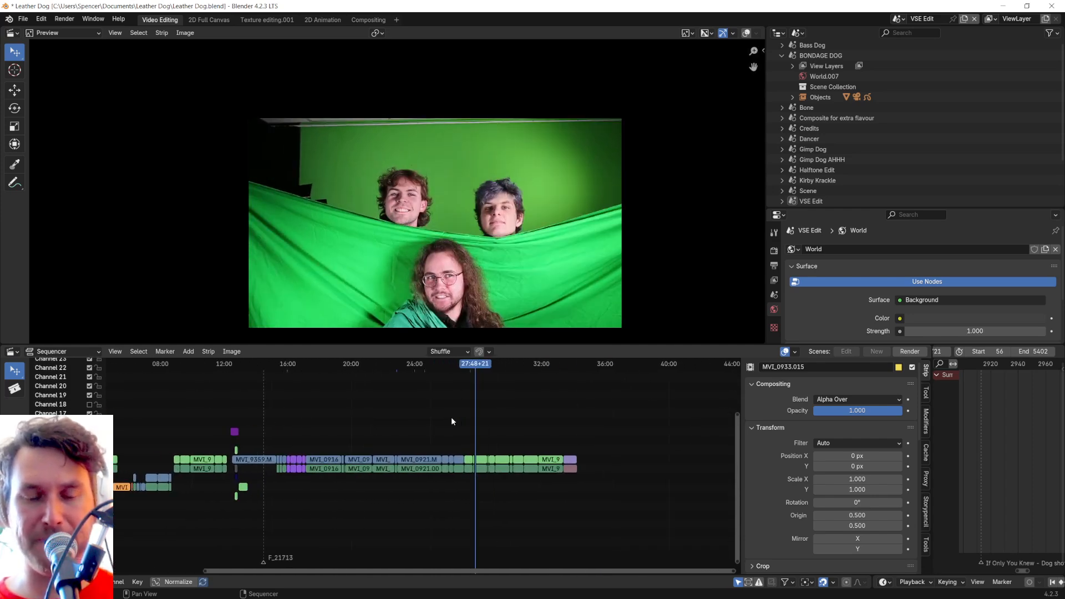
pyautogui.scroll(7, 532, 446)
pyautogui.scroll(6, 578, 447)
pyautogui.scroll(3, 627, 402)
pyautogui.moveTo(621, 409); pyautogui.dragTo(415, 436, button='middle')
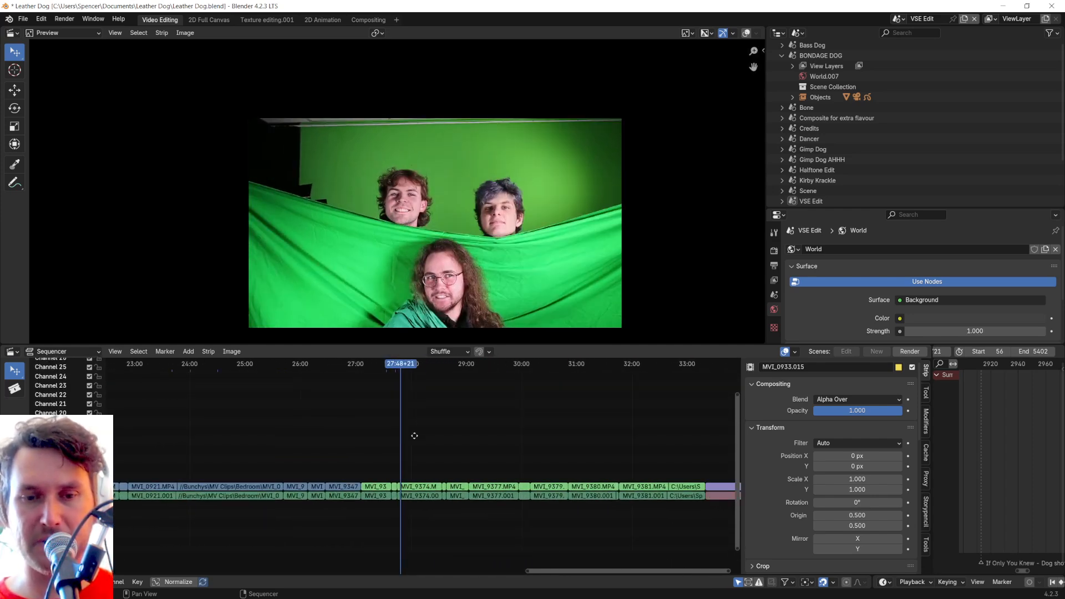
pyautogui.moveTo(462, 365); pyautogui.dragTo(712, 438)
# Step: Scrub back through the spare footage to preview the outdoor clip at about 16:06 and the green-screen clip at about 04:55
pyautogui.scroll(-8, 650, 449)
pyautogui.moveTo(419, 425); pyautogui.dragTo(694, 458, button='middle')
pyautogui.moveTo(327, 365); pyautogui.dragTo(312, 367)
pyautogui.scroll(-4, 364, 424)
pyautogui.moveTo(436, 470); pyautogui.dragTo(640, 436, button='middle')
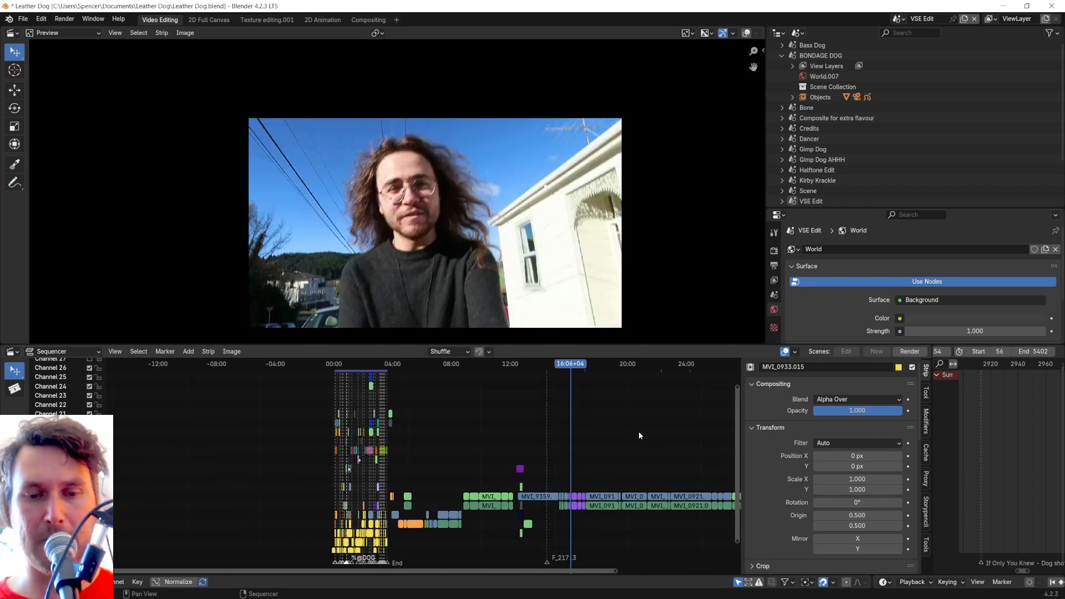
pyautogui.moveTo(487, 365); pyautogui.dragTo(407, 389)
pyautogui.scroll(7, 543, 434)
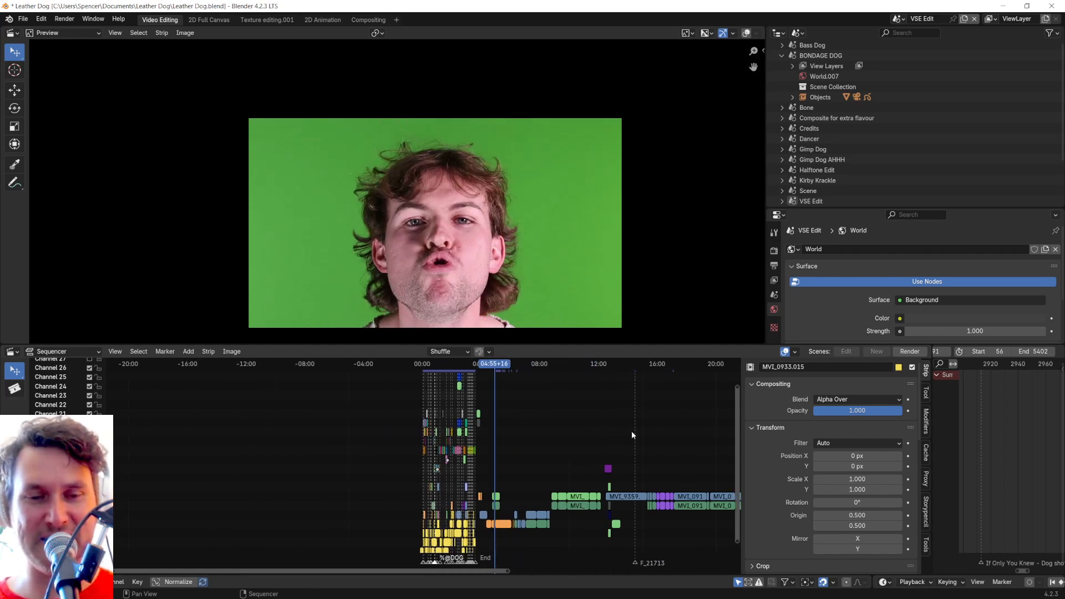
# Step: Return to the start of the edit and scrub to the floating-head shot at 00:37+18
pyautogui.scroll(10, 660, 454)
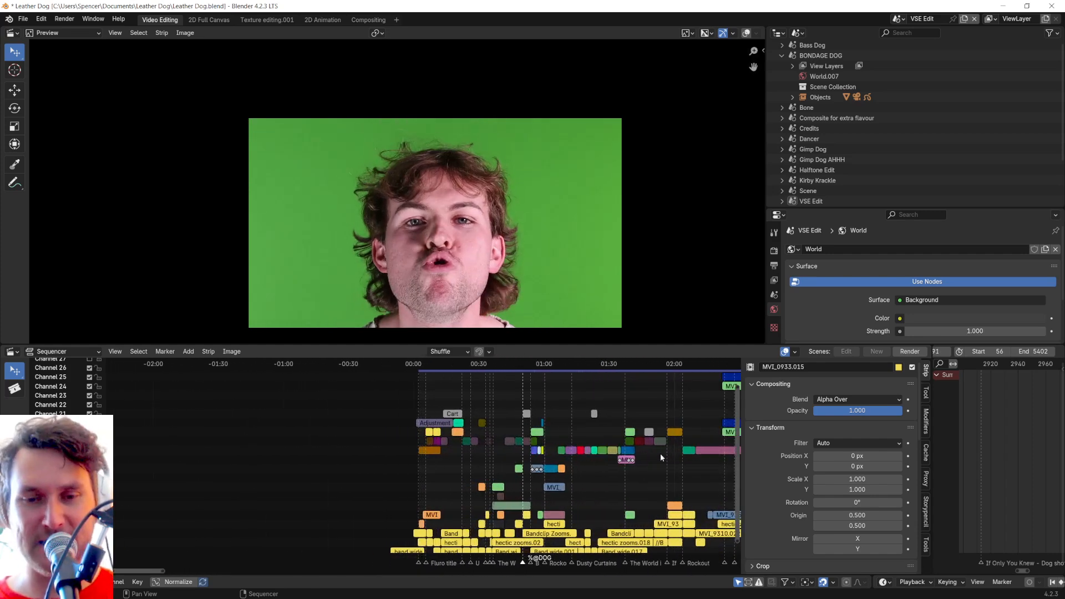
pyautogui.scroll(-1, 622, 380)
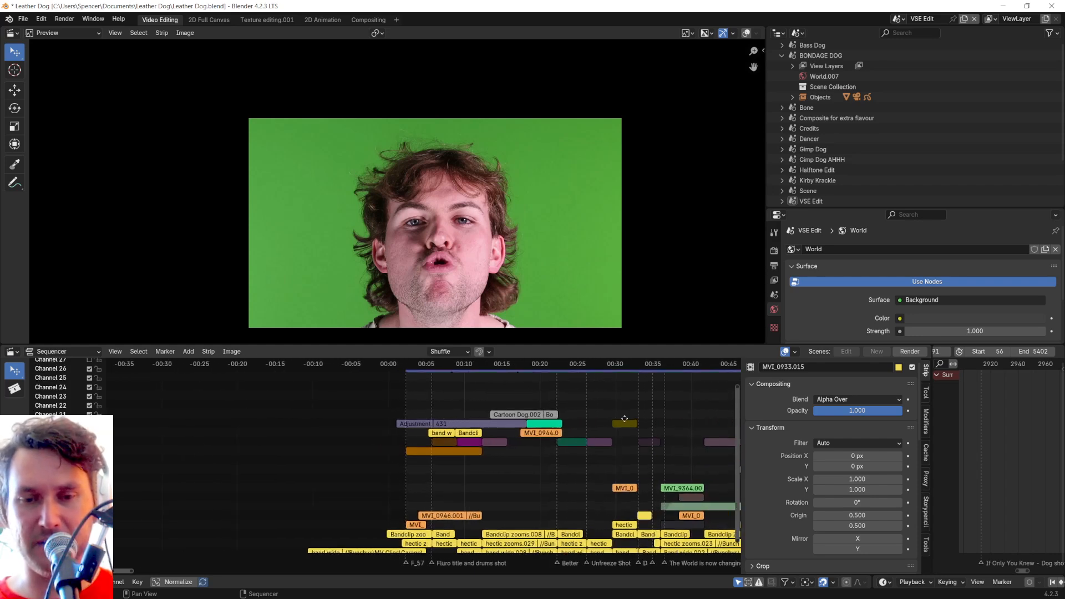
pyautogui.moveTo(625, 418); pyautogui.dragTo(600, 431, button='middle')
pyautogui.scroll(-5, 571, 439)
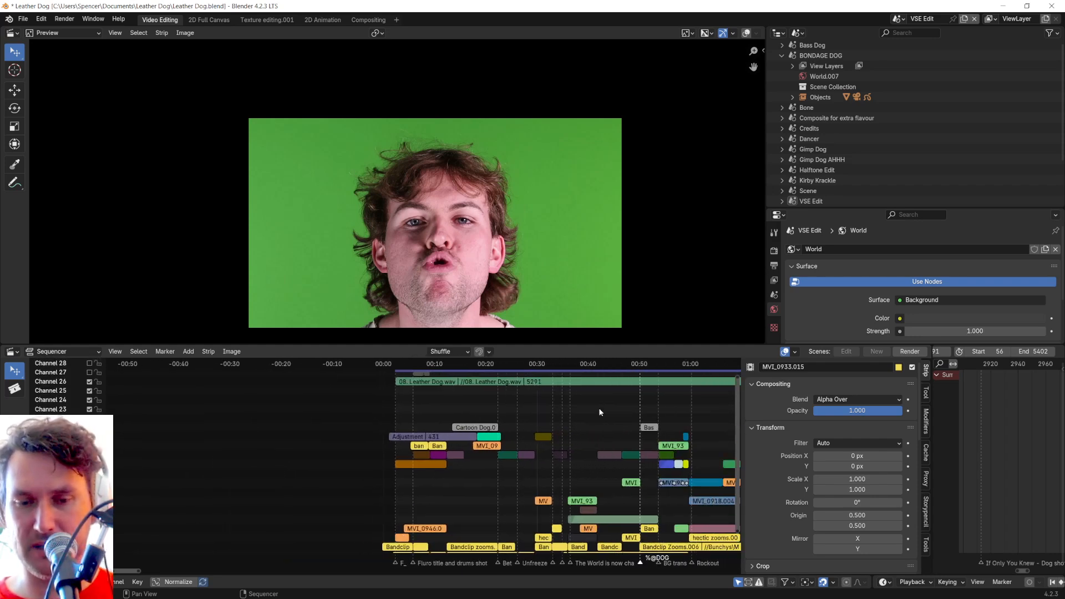
pyautogui.click(575, 364)
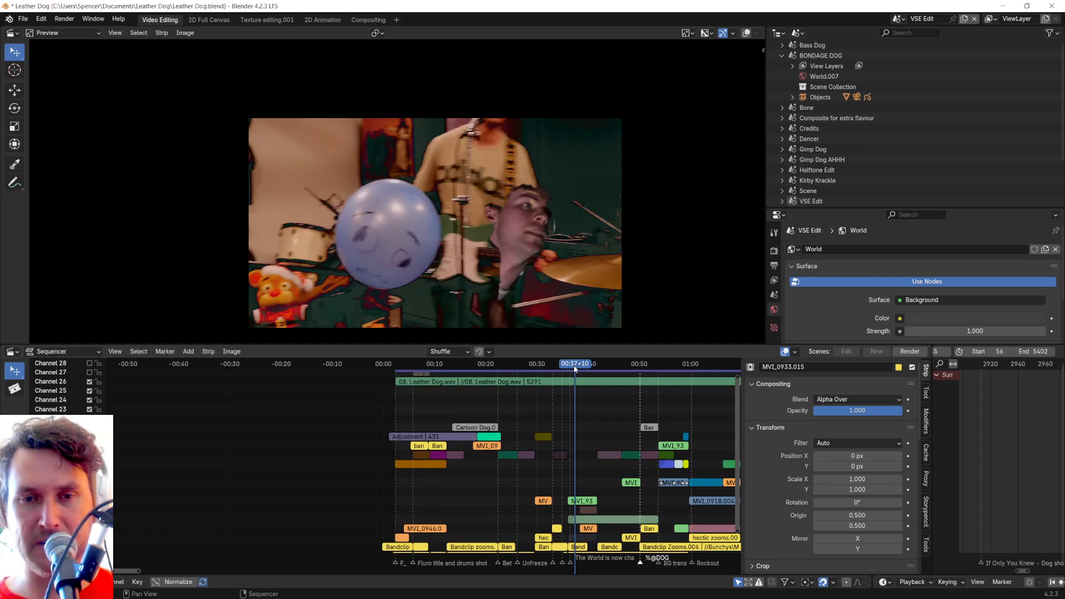
pyautogui.moveTo(575, 367); pyautogui.dragTo(577, 369)
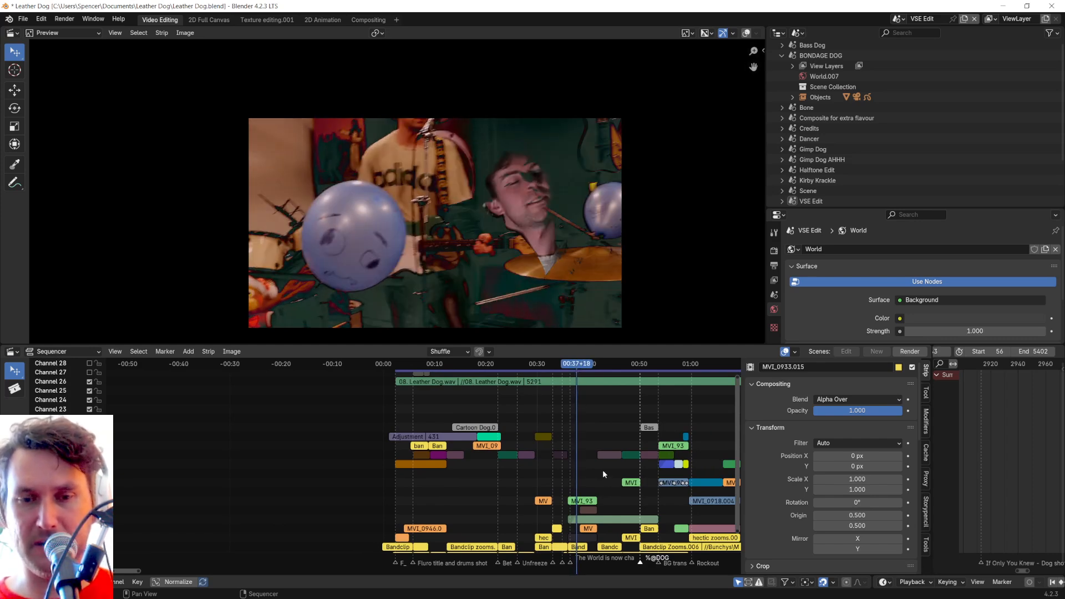
# Step: Enlarge the preview, inspect the composited head up close, and play the shot through to 00:39+09
pyautogui.scroll(2, 565, 204)
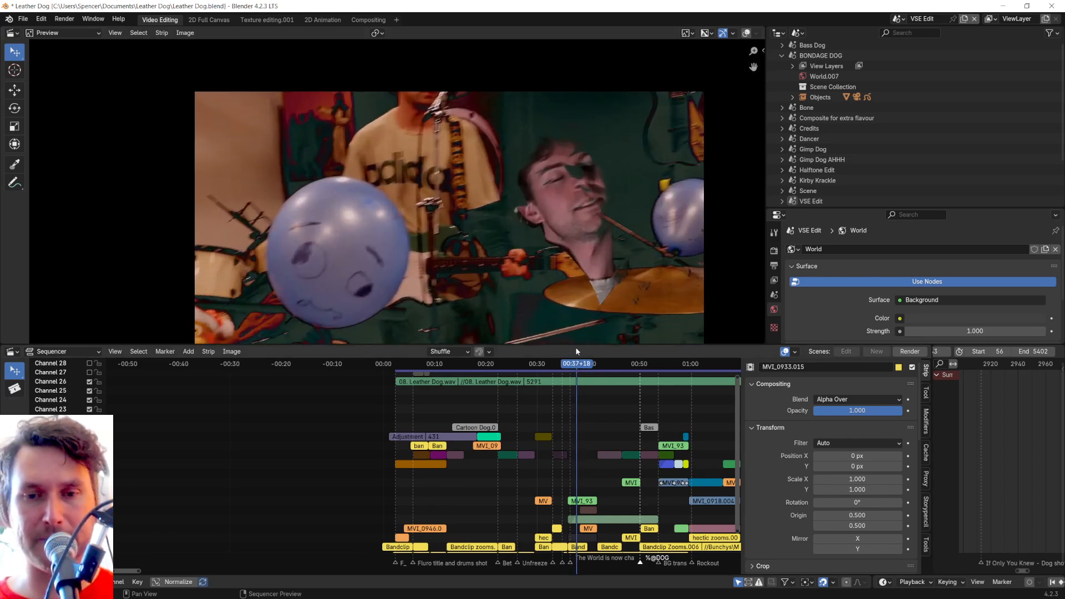
pyautogui.moveTo(576, 344); pyautogui.dragTo(577, 401)
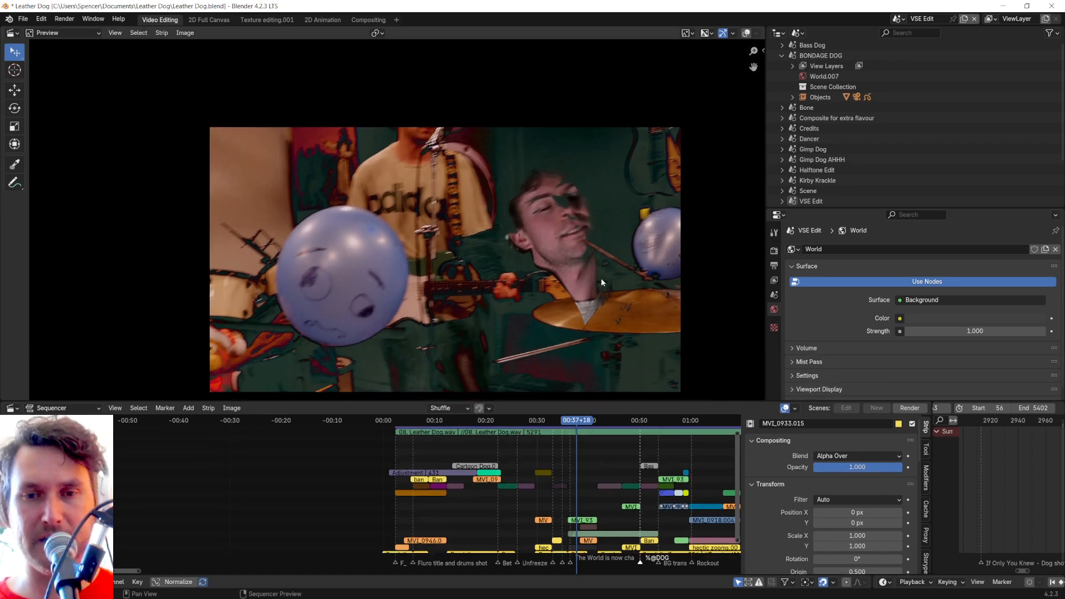
pyautogui.moveTo(601, 278); pyautogui.dragTo(526, 300, button='middle')
pyautogui.scroll(5, 526, 300)
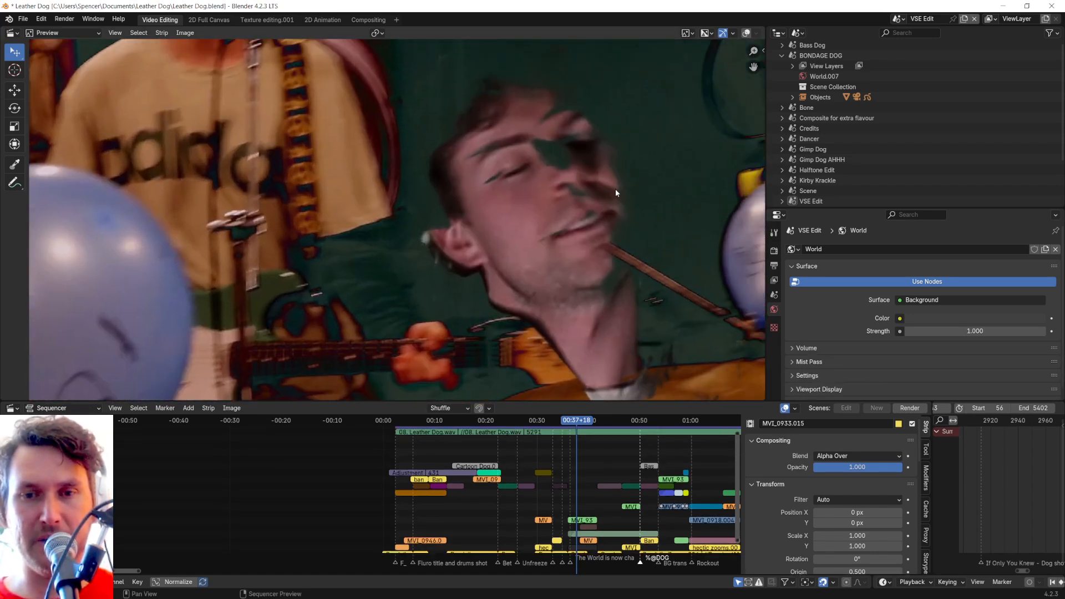
pyautogui.press('space')
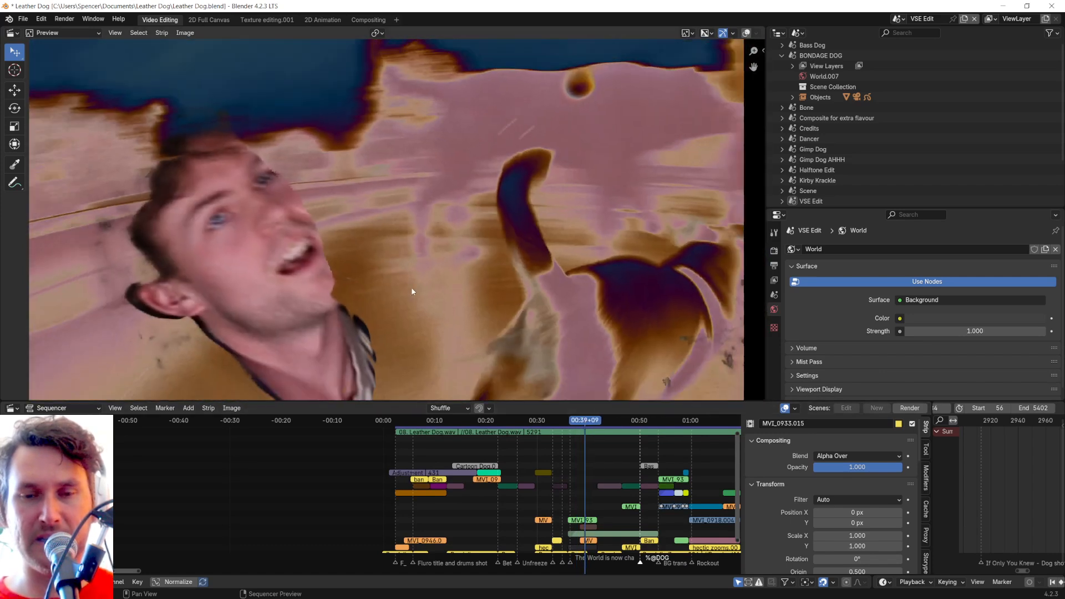
pyautogui.scroll(-5, 412, 287)
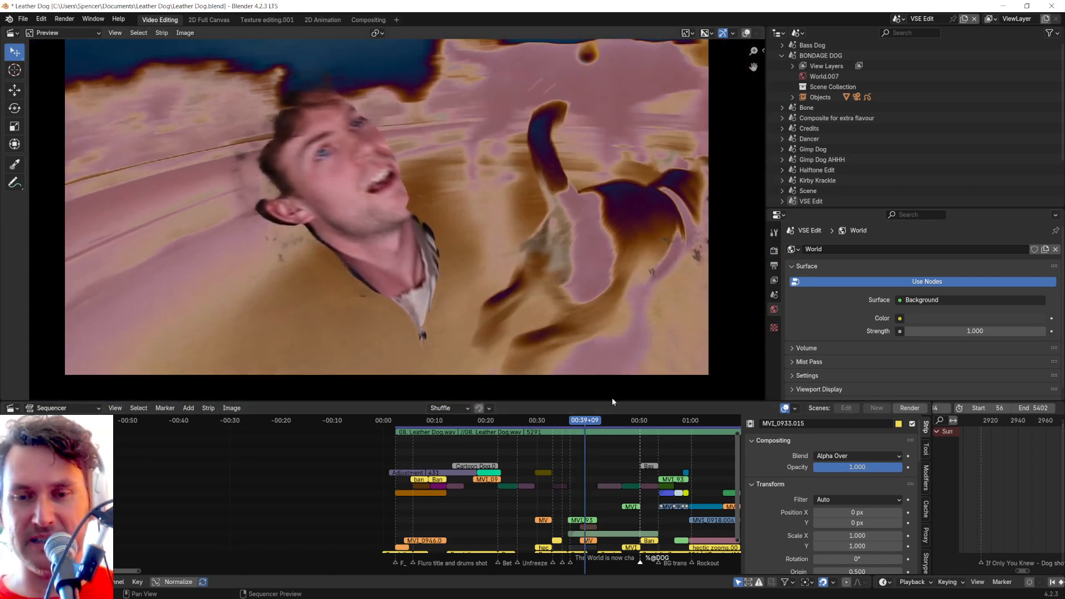
# Step: Give the sequencer more height and select the MVI_9364.003 and Dumbdancermask strips in turn to inspect them
pyautogui.moveTo(615, 400); pyautogui.dragTo(612, 360)
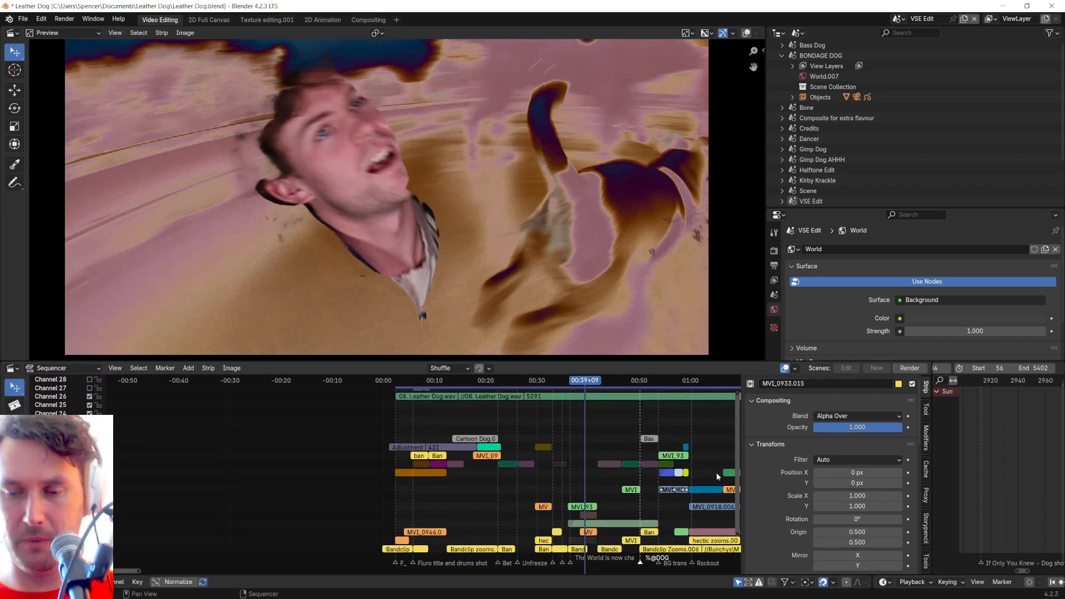
pyautogui.moveTo(737, 450); pyautogui.dragTo(734, 493)
pyautogui.click(588, 461)
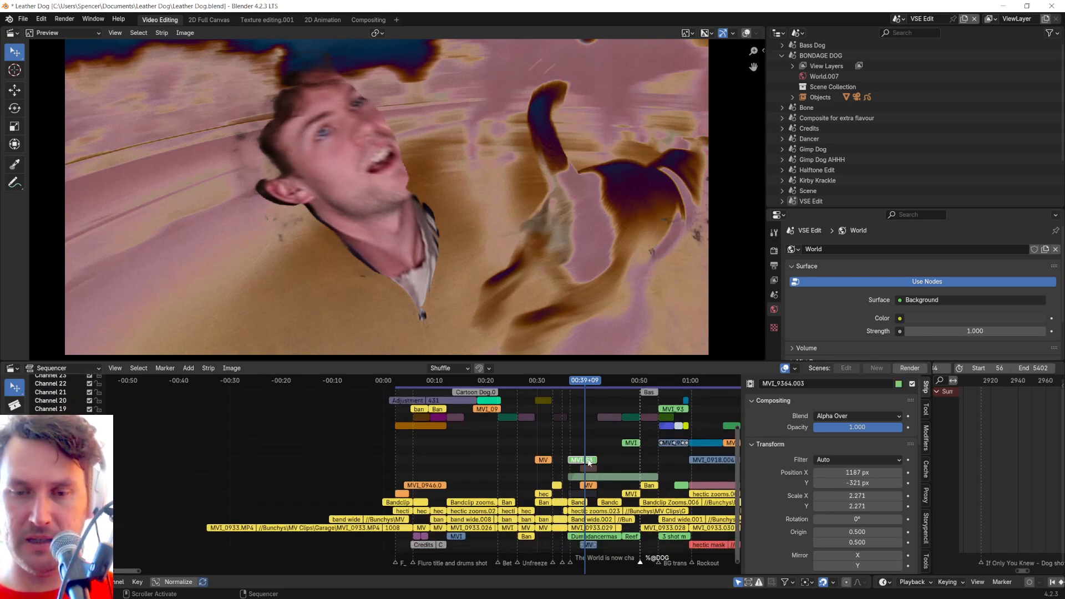
pyautogui.click(581, 537)
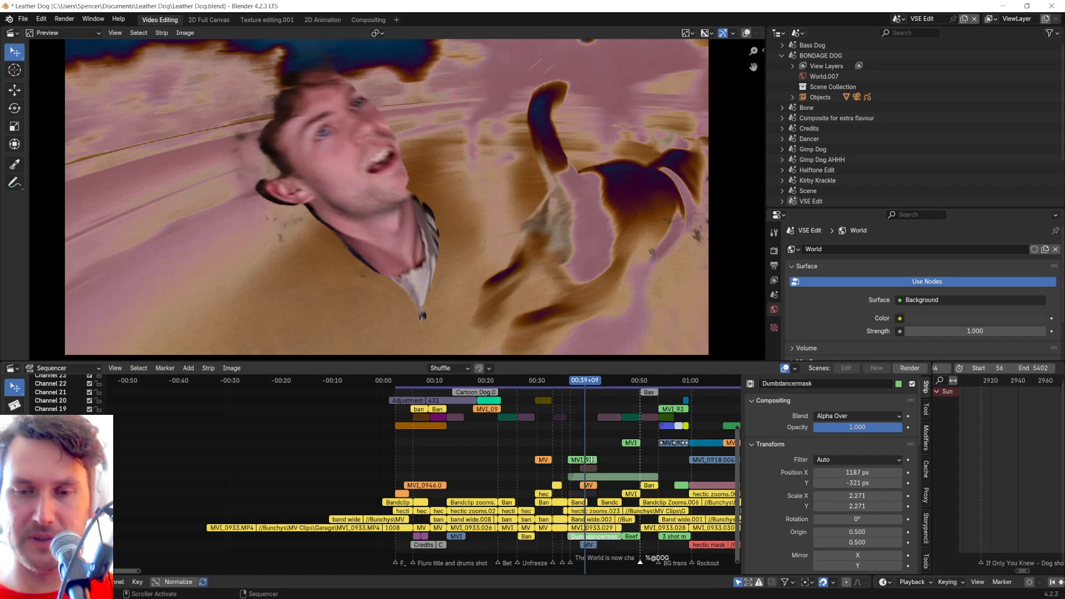
# Step: Examine the stacked strips around the Dumbdancermask strip closely and scrub back to 00:39+06
pyautogui.scroll(5, 586, 537)
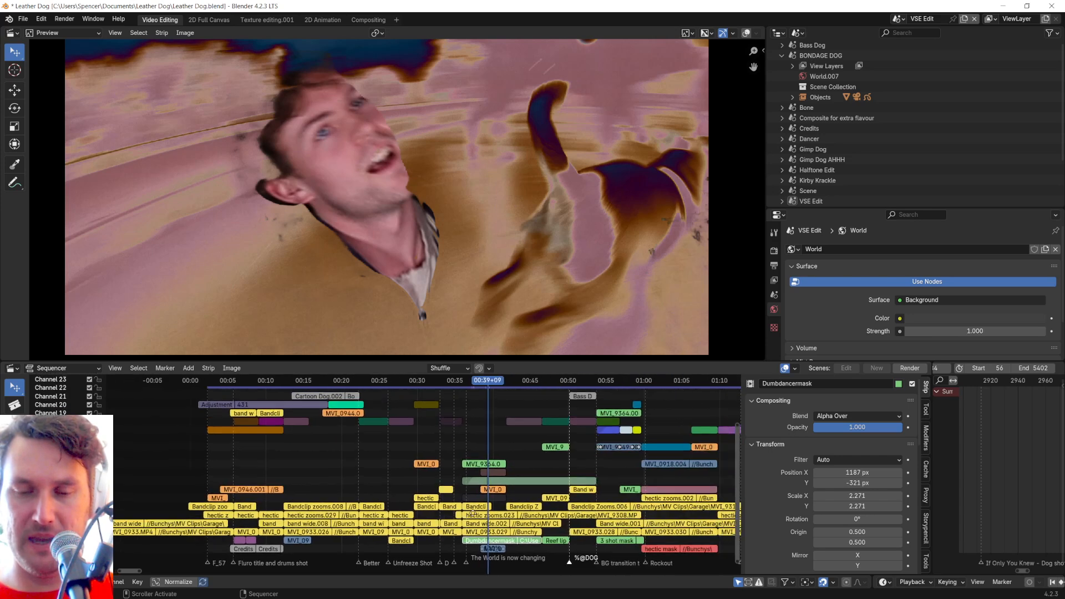
pyautogui.scroll(3, 581, 521)
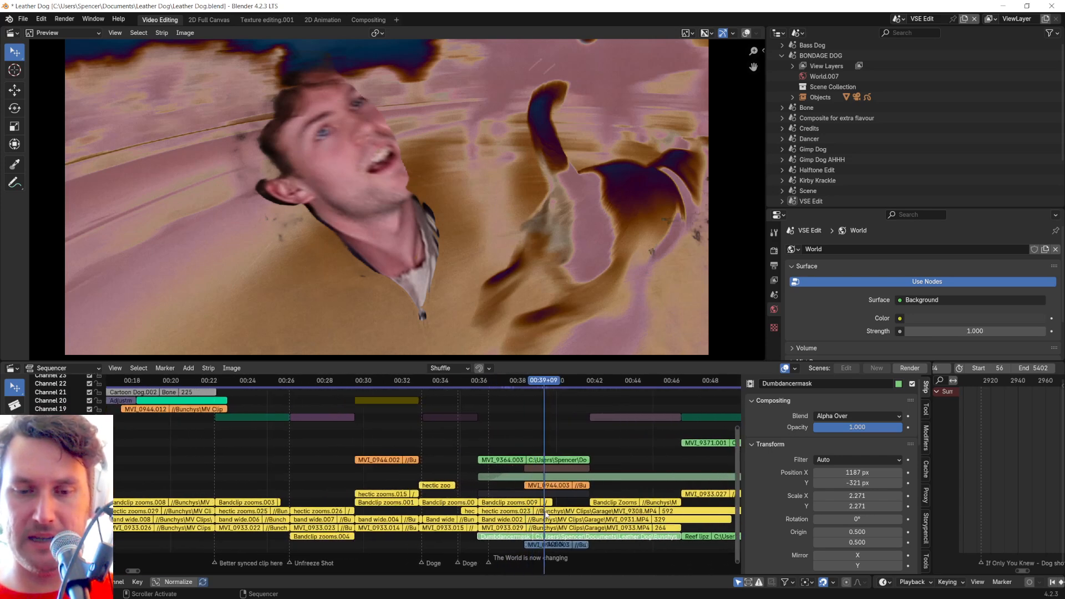
pyautogui.scroll(2, 551, 503)
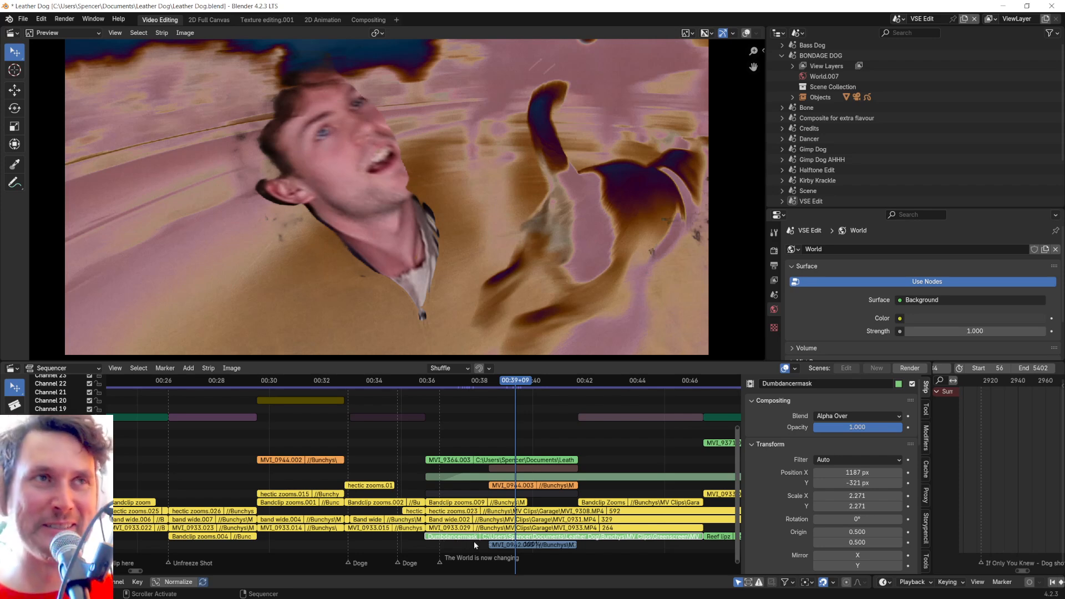
pyautogui.scroll(2, 620, 500)
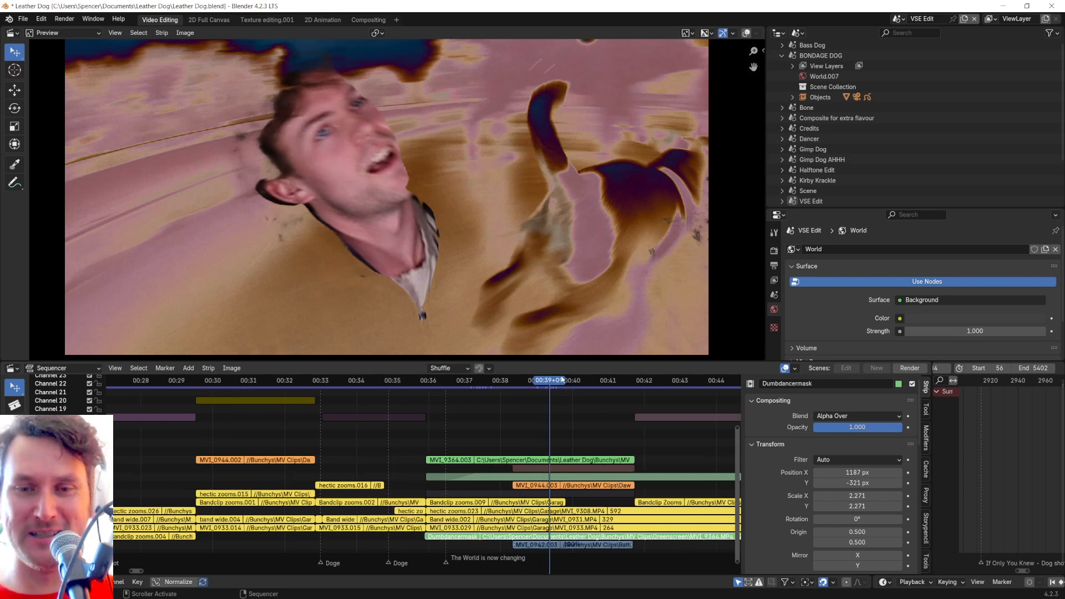
pyautogui.moveTo(568, 384); pyautogui.dragTo(546, 393)
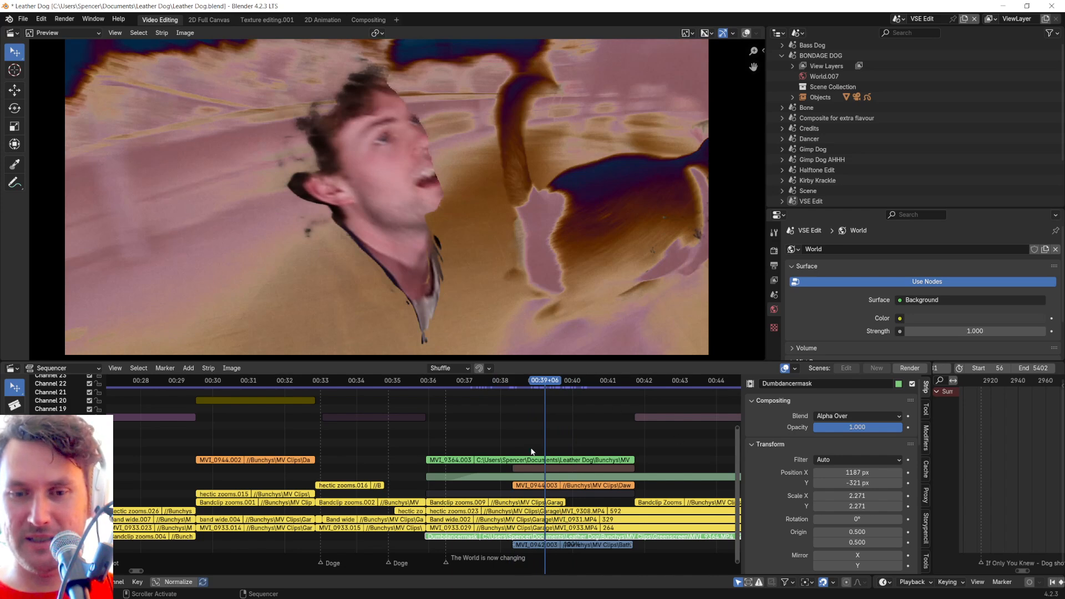
# Step: Select the MVI_9364.003 green-screen strip and scrub to its beginning at 00:35+24
pyautogui.scroll(5, 532, 452)
pyautogui.moveTo(587, 431); pyautogui.dragTo(456, 415, button='middle')
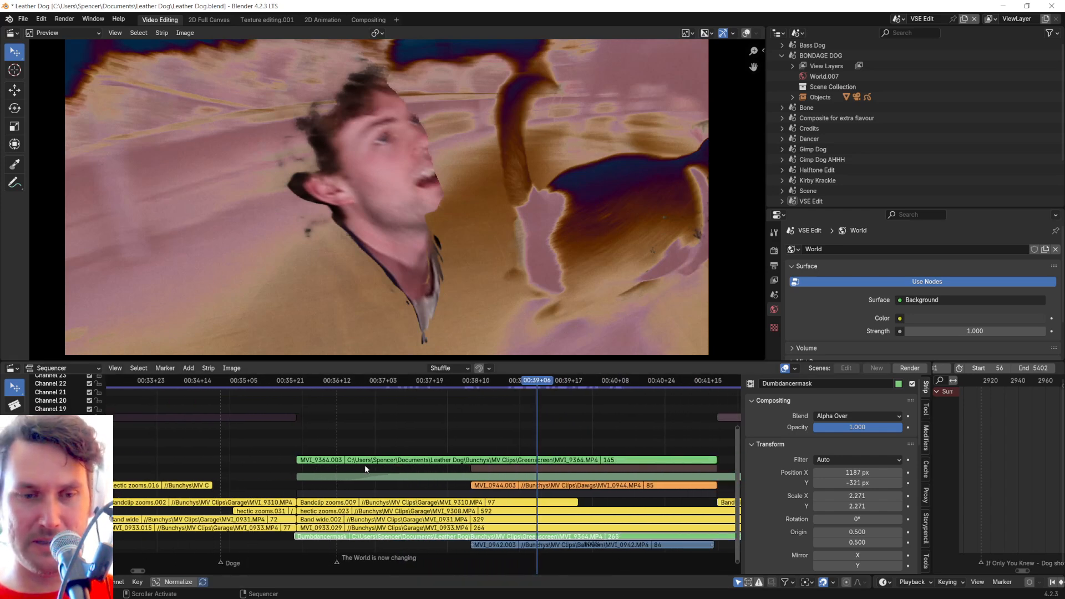
pyautogui.click(339, 460)
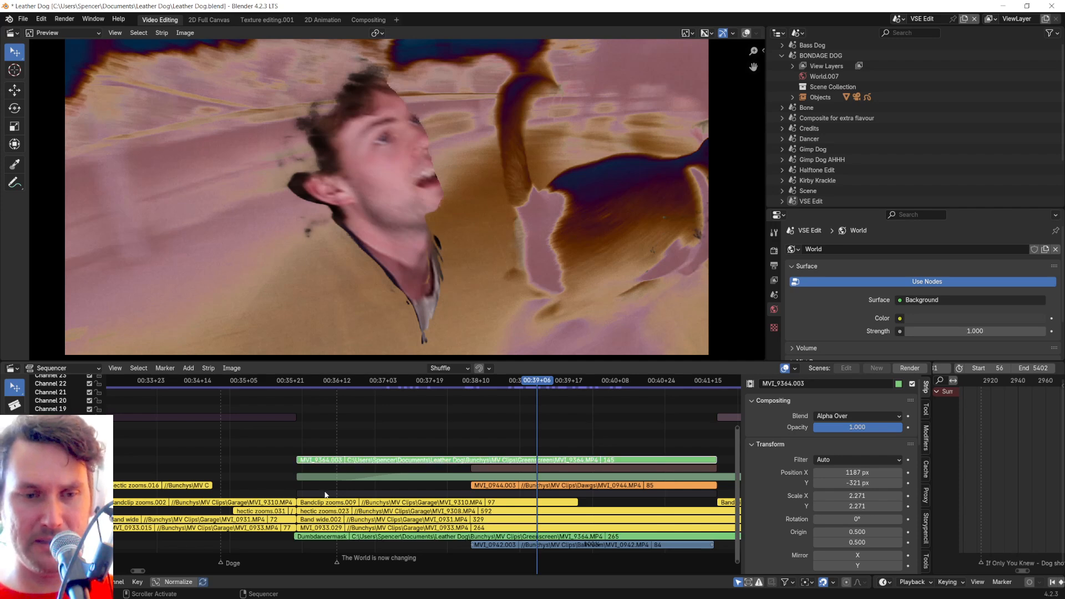
pyautogui.moveTo(288, 382); pyautogui.dragTo(299, 383)
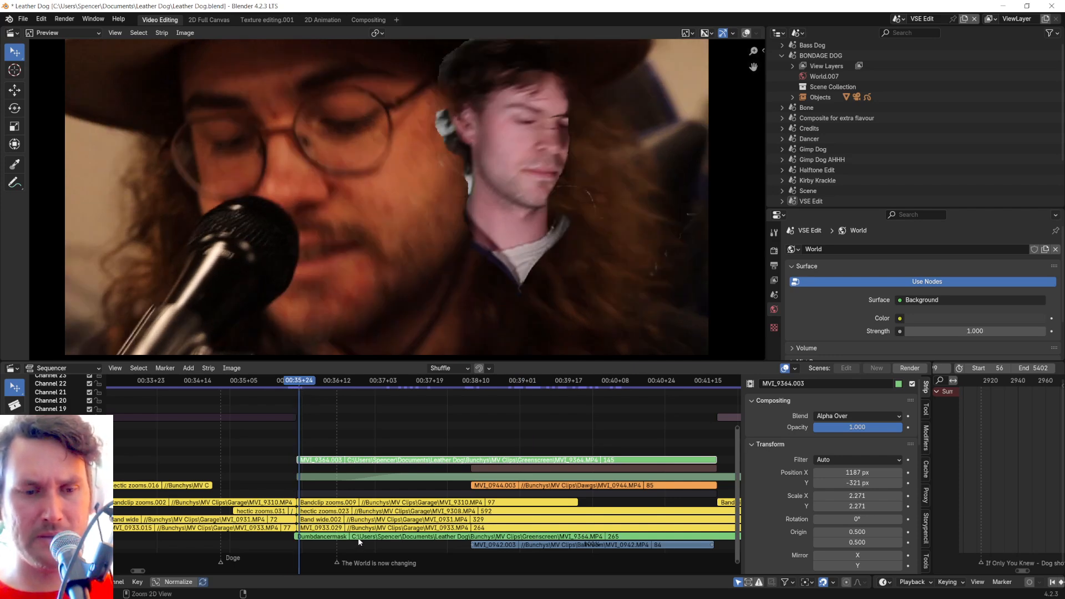
pyautogui.hotkey('ctrl', 'z')
pyautogui.hotkey('ctrl', 'z')
pyautogui.hotkey('ctrl', 'z')
pyautogui.hotkey('ctrl', 'z')
pyautogui.hotkey('ctrl', 'z')
pyautogui.hotkey('ctrl', 'z')
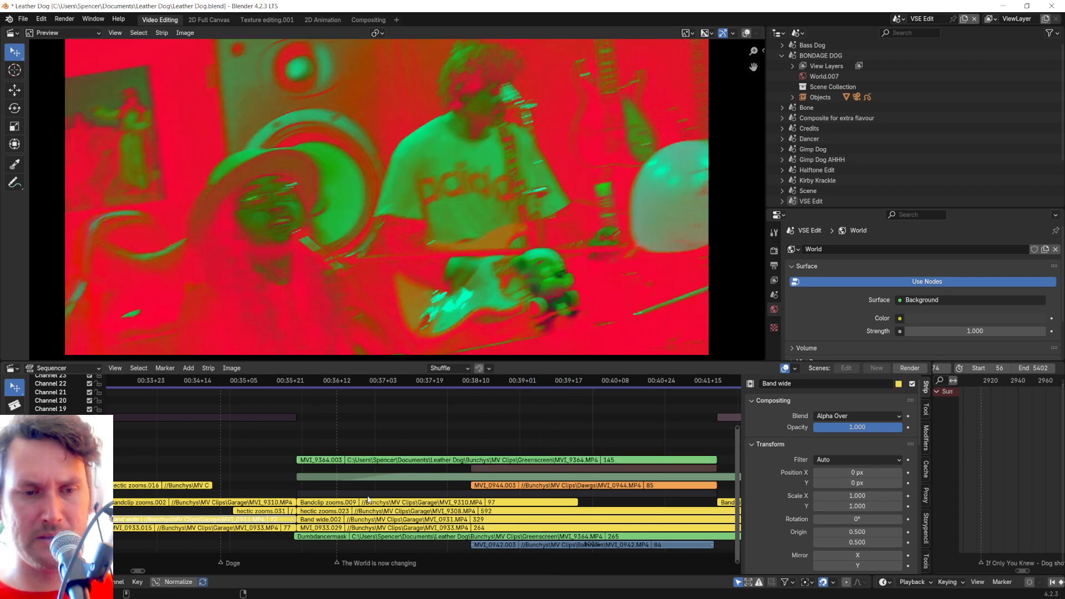
pyautogui.hotkey('ctrl', 'z')
pyautogui.hotkey('ctrl', 'z')
pyautogui.hotkey('ctrl', 'z')
# Step: Split the Dumbdancermask strip at 00:43+06, delete the part after the cut, and select the remaining part
pyautogui.click(343, 538)
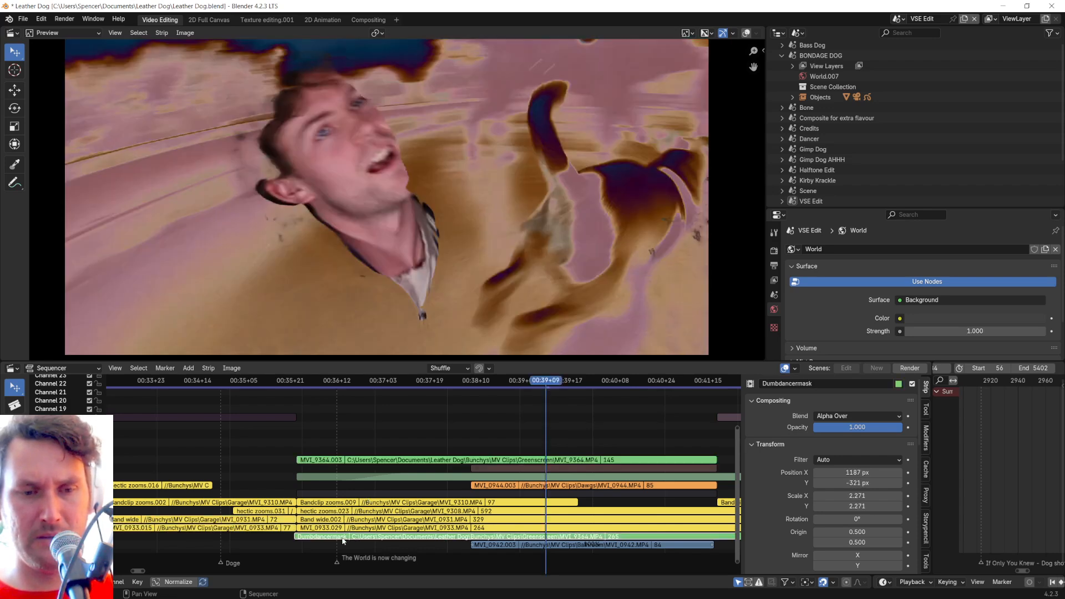
pyautogui.moveTo(344, 541); pyautogui.dragTo(347, 538)
pyautogui.scroll(-7, 347, 537)
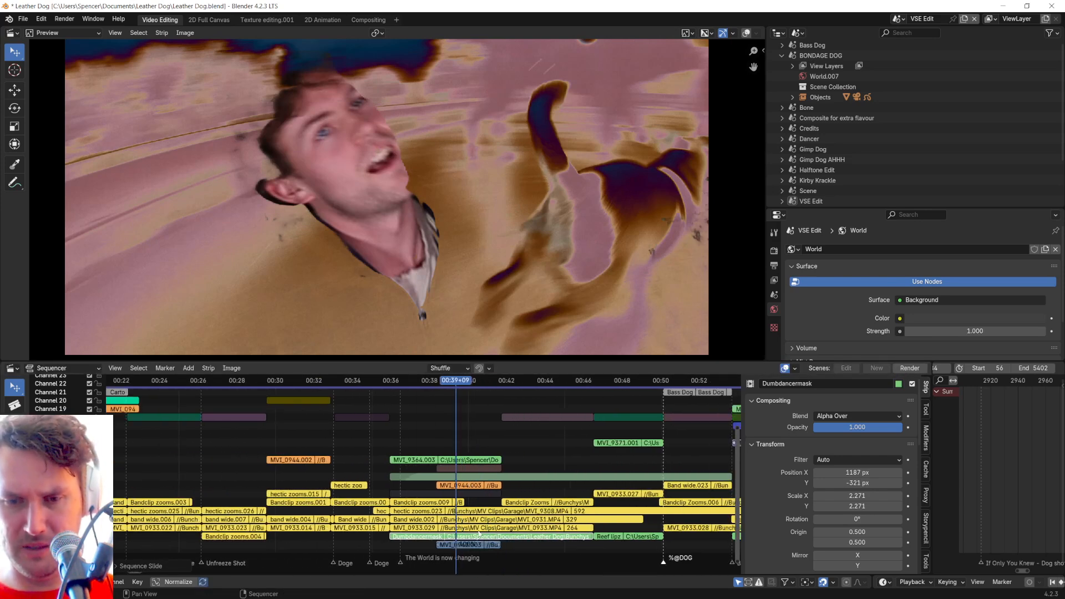
pyautogui.scroll(2, 491, 535)
pyautogui.moveTo(570, 379); pyautogui.dragTo(559, 383)
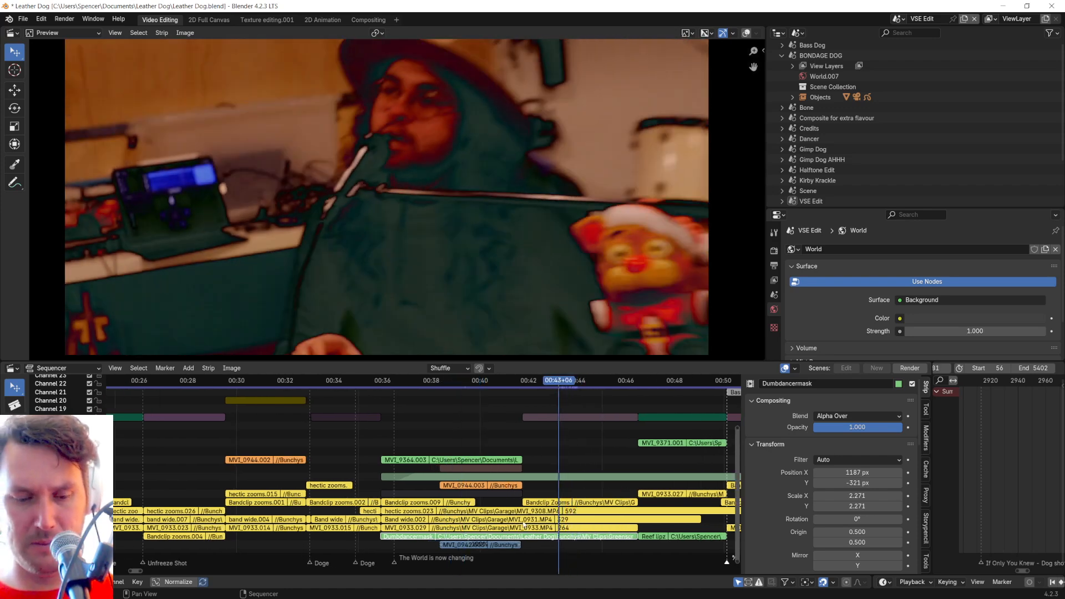
pyautogui.click(574, 538)
pyautogui.press('Delete')
pyautogui.click(527, 539)
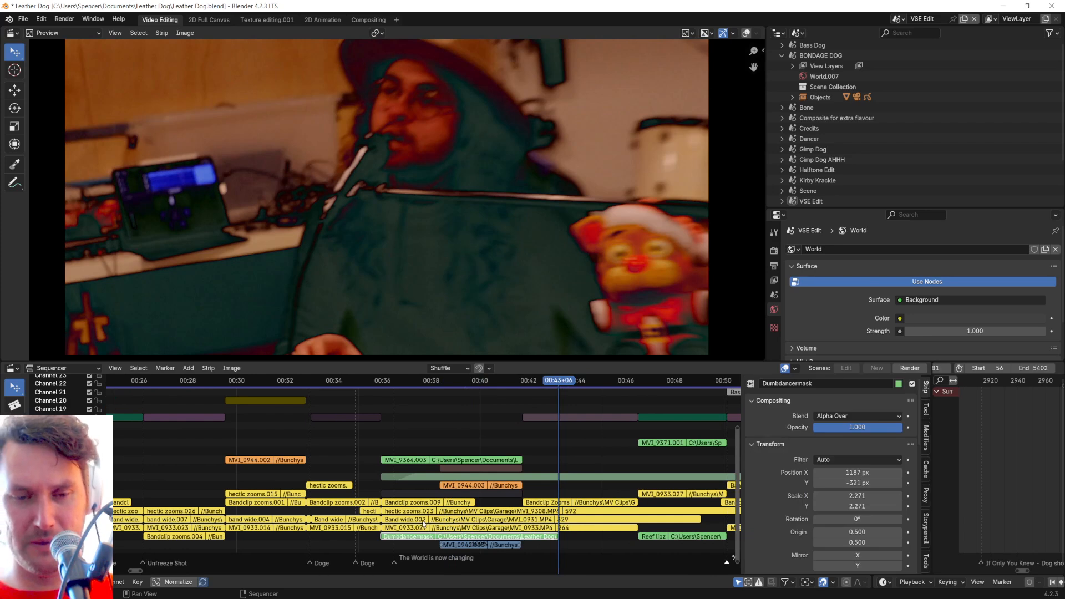
# Step: Slide the shortened Dumbdancermask strip so its start lines up with the start of MVI_9364.003
pyautogui.scroll(5, 424, 524)
pyautogui.click(474, 379)
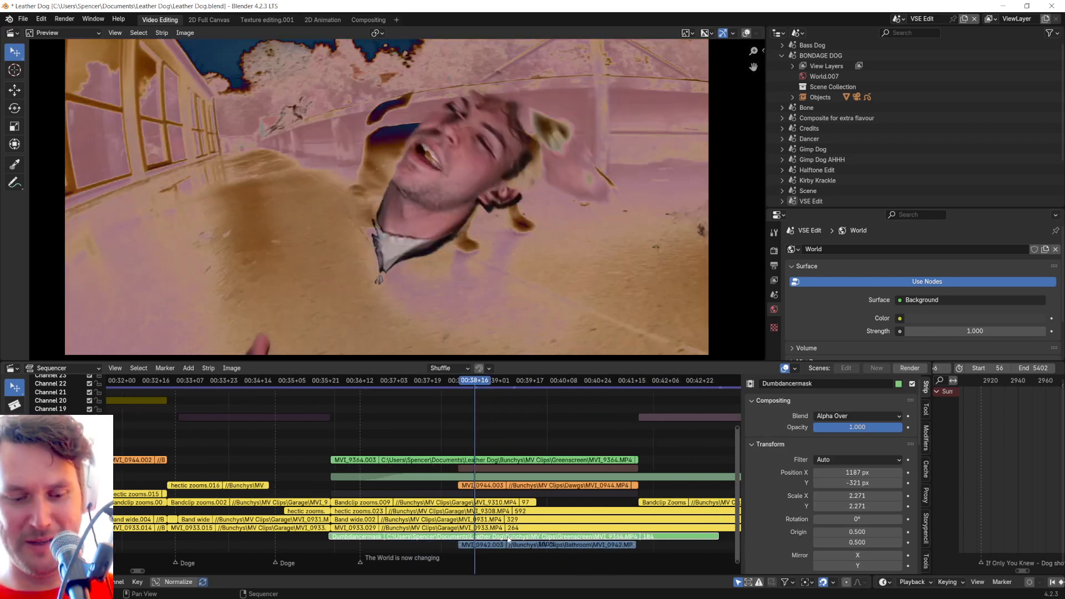
pyautogui.press('g')
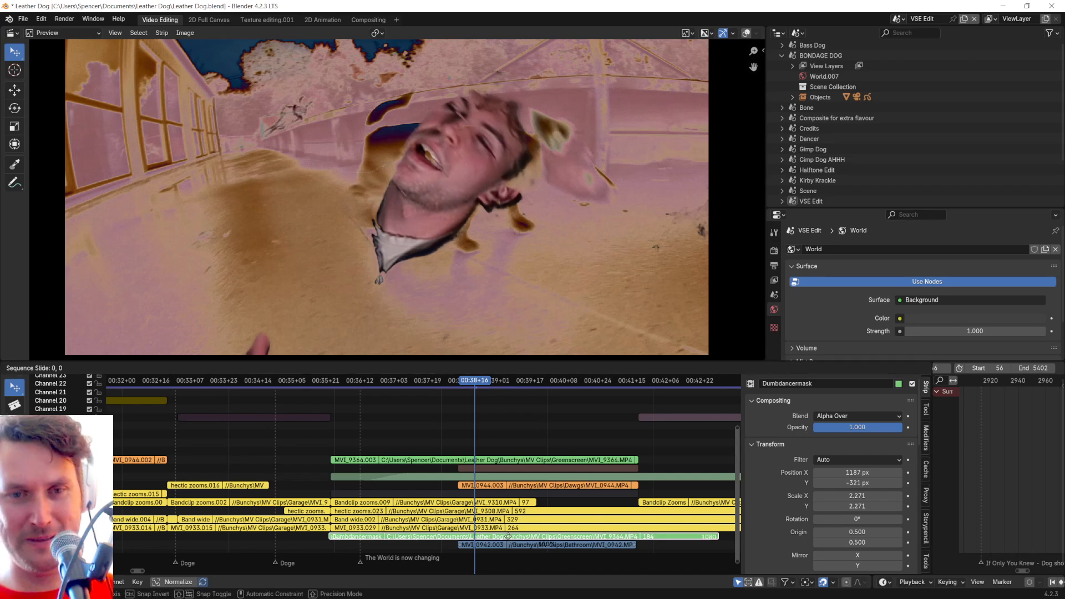
pyautogui.click(509, 536)
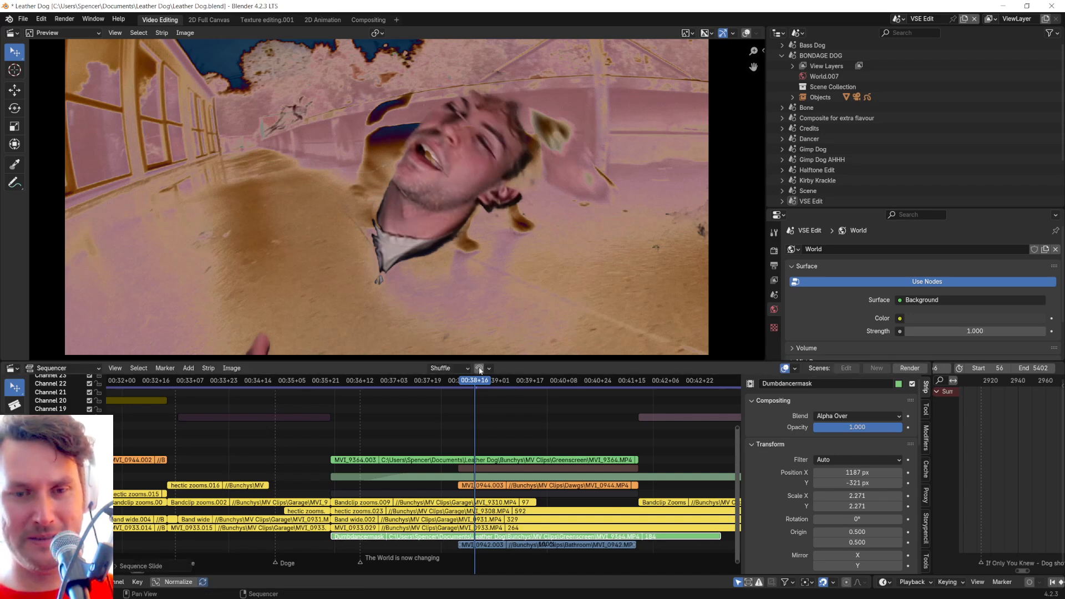
# Step: Scrub to 00:38+11, show the modifiers of the MVI_9364.003 strip, and collapse its Mask modifier
pyautogui.moveTo(479, 382)
pyautogui.mouseDown()
pyautogui.moveTo(487, 383)
pyautogui.moveTo(460, 390)
pyautogui.mouseUp()
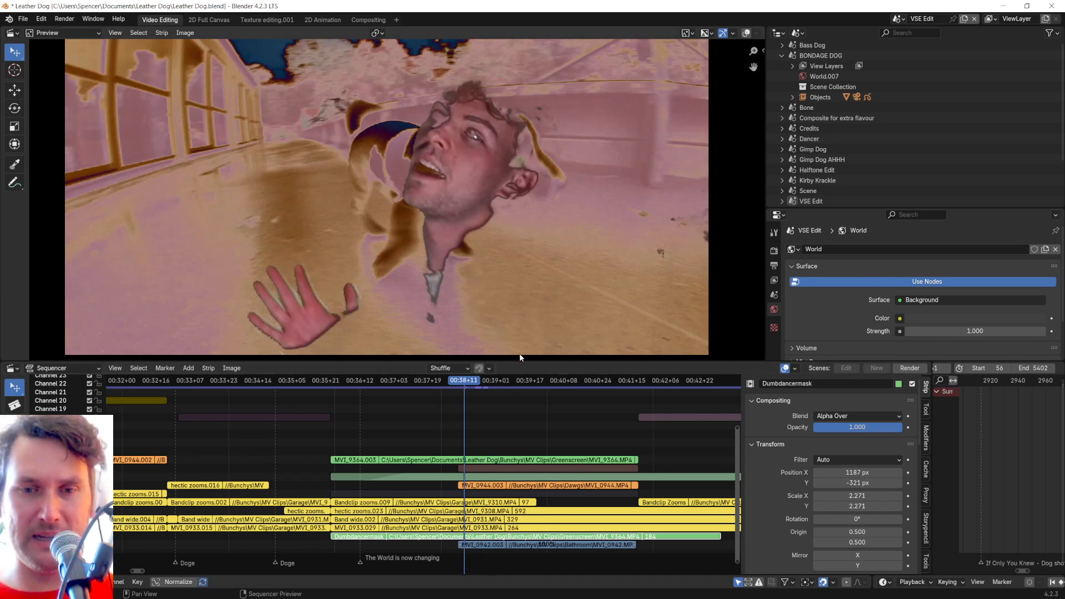
pyautogui.click(517, 460)
pyautogui.click(926, 438)
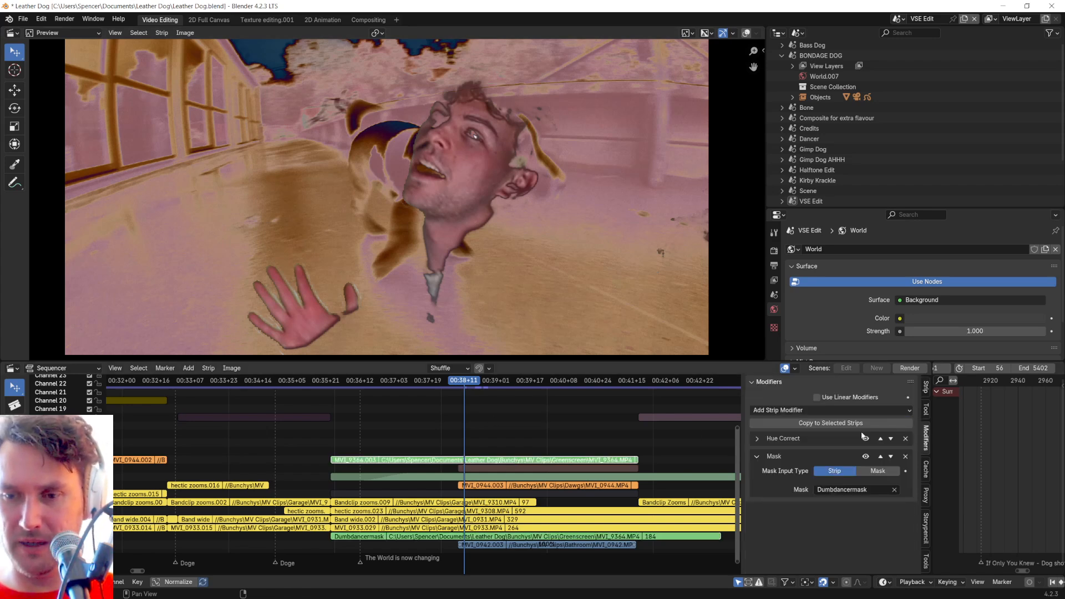
pyautogui.click(765, 455)
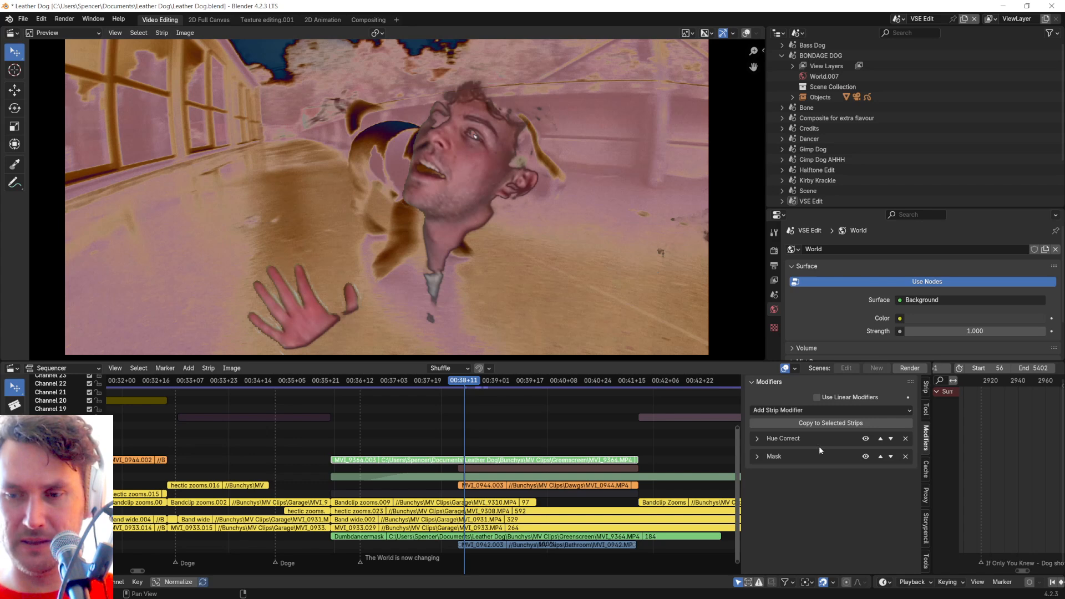
# Step: Mute the Mask and Hue Correct modifiers on MVI_9364.003 and expand Hue Correct to examine its saturation curve
pyautogui.click(865, 456)
pyautogui.click(866, 439)
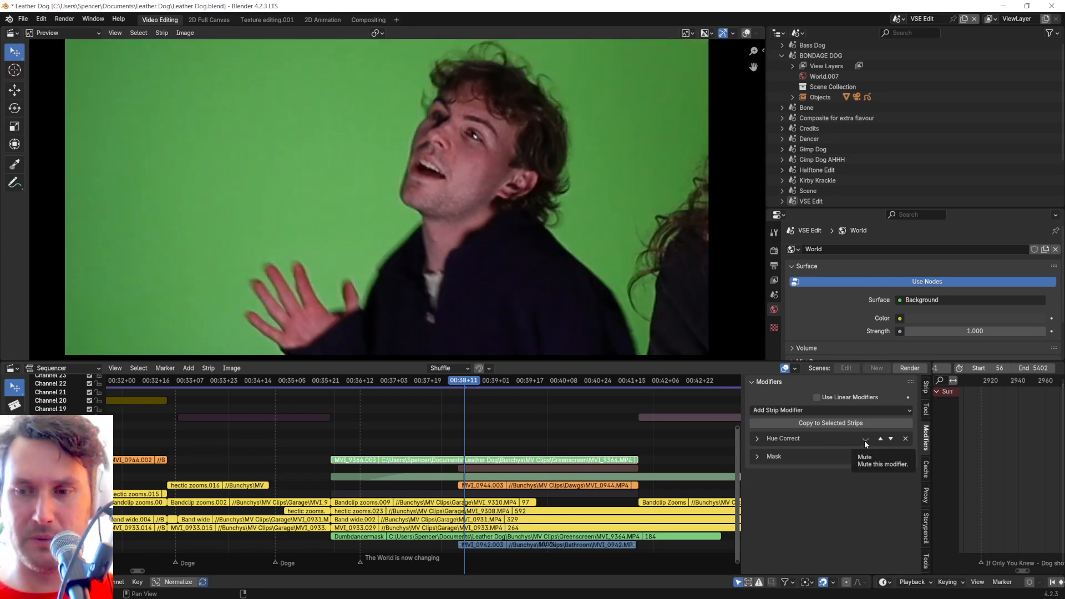
pyautogui.click(756, 439)
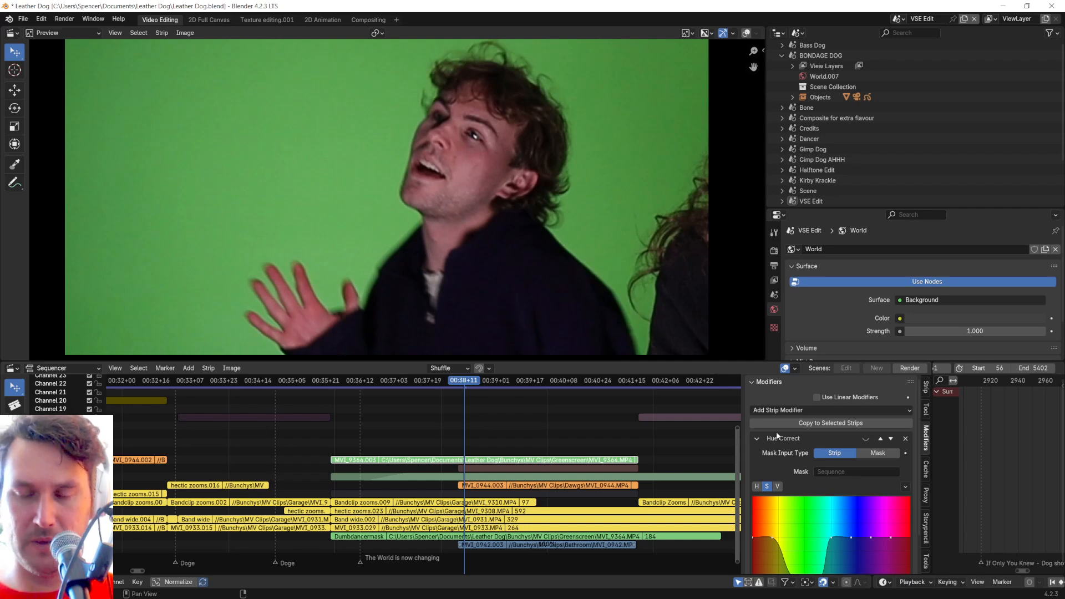
pyautogui.scroll(-2, 777, 437)
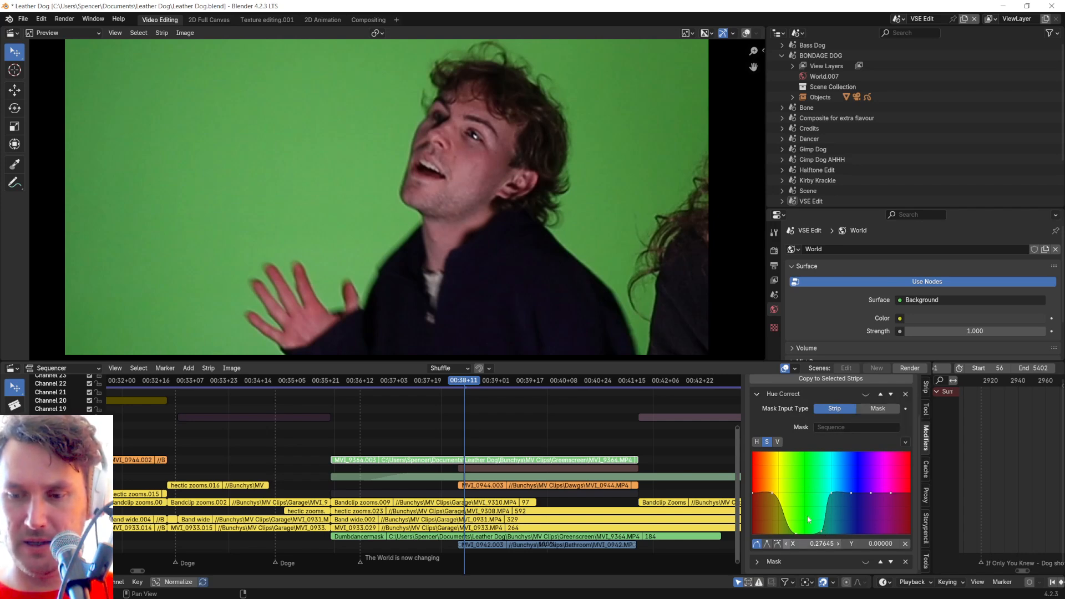
# Step: Unmute the Hue Correct modifier on MVI_9364.003 and expand its Mask modifier to show the mask strip setting
pyautogui.click(865, 394)
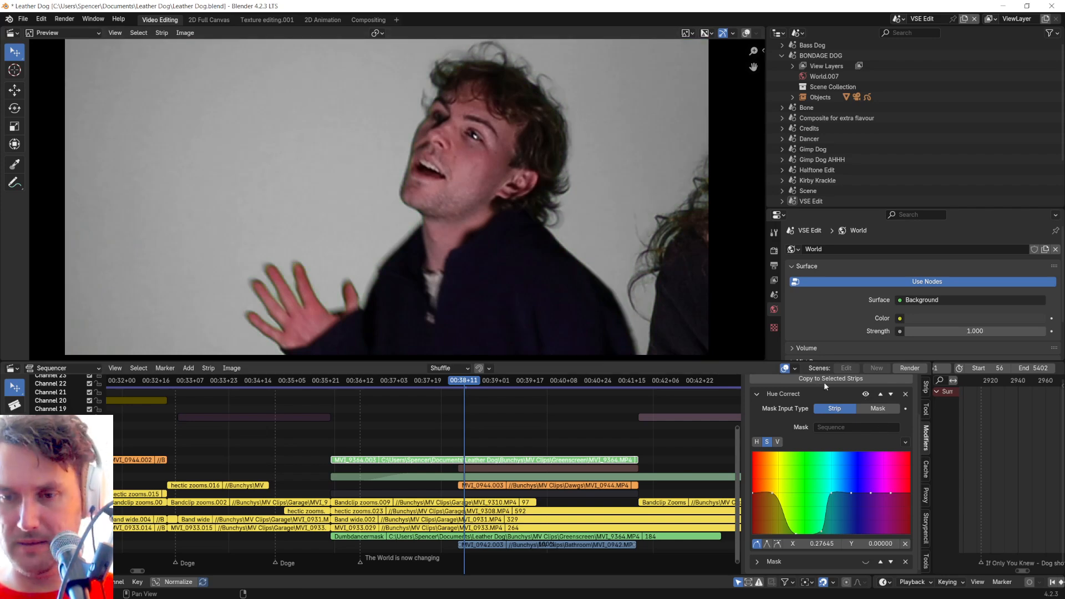
pyautogui.moveTo(799, 361); pyautogui.dragTo(799, 354)
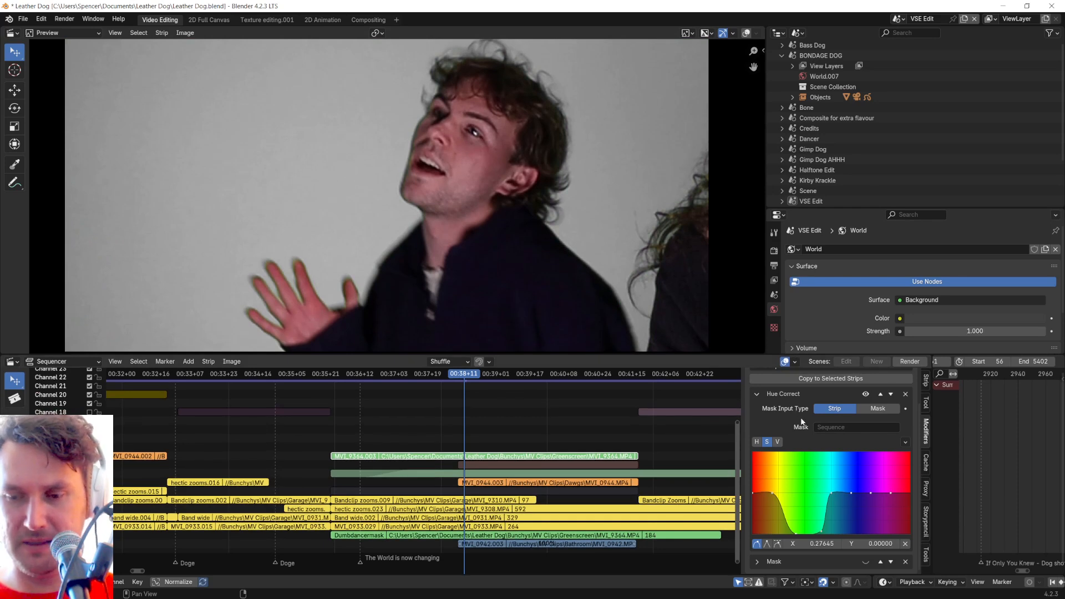
pyautogui.click(764, 561)
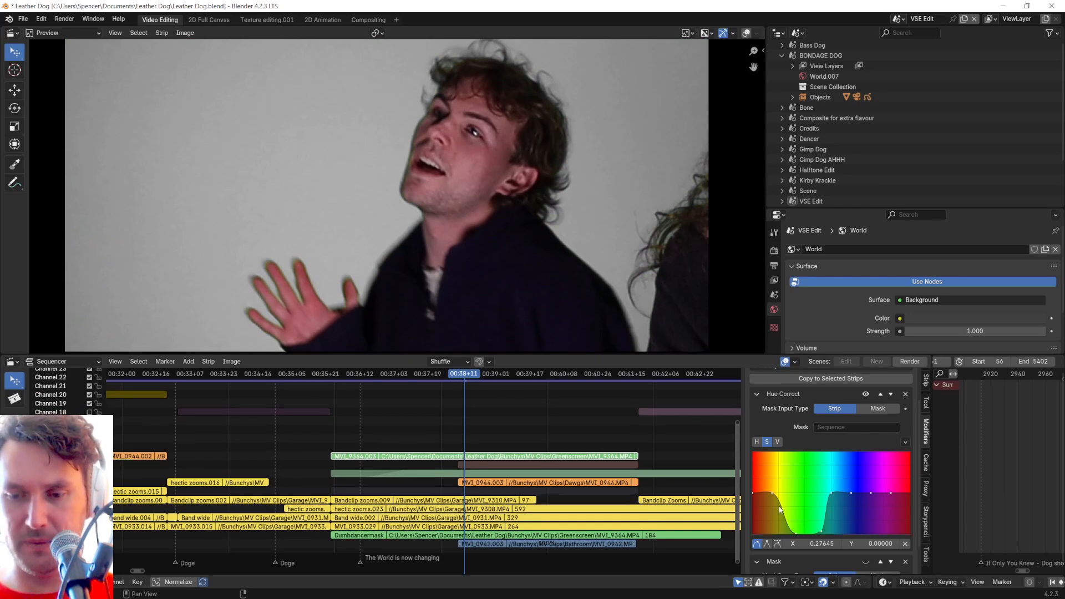
pyautogui.scroll(-2, 787, 496)
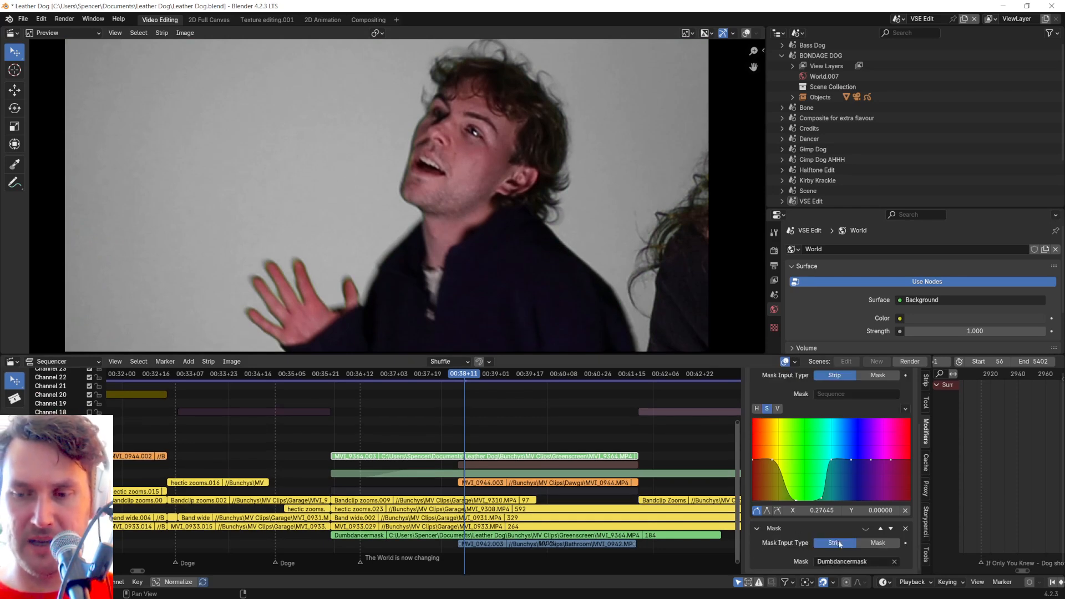
# Step: Alternate between the Dumbdancermask and MVI_9364.003 strips to compare their modifiers, ending on Dumbdancermask's Hue Correct curve
pyautogui.click(421, 537)
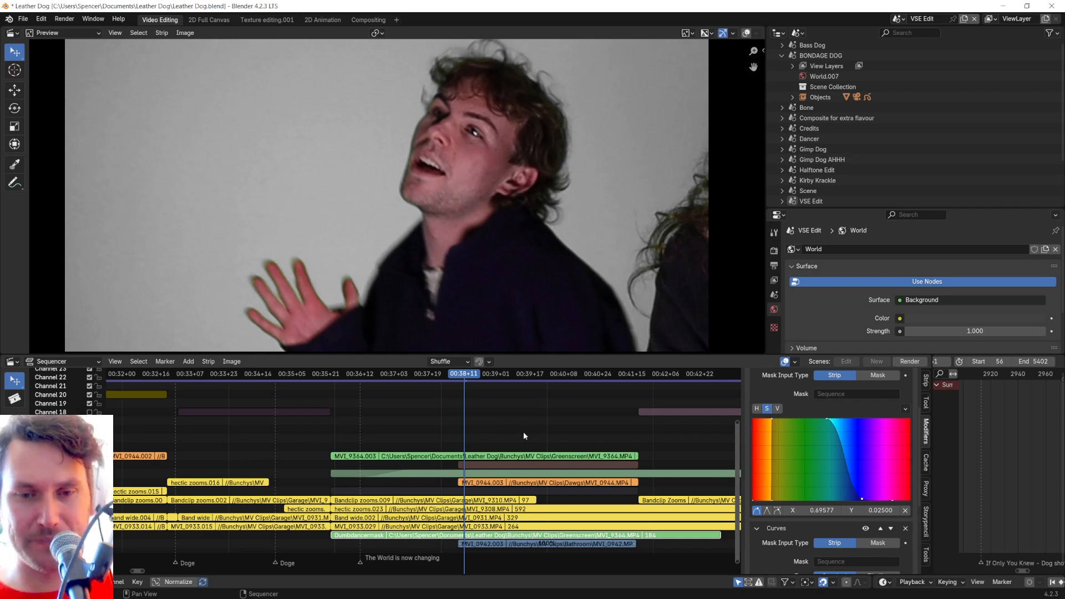
pyautogui.click(528, 456)
pyautogui.click(516, 536)
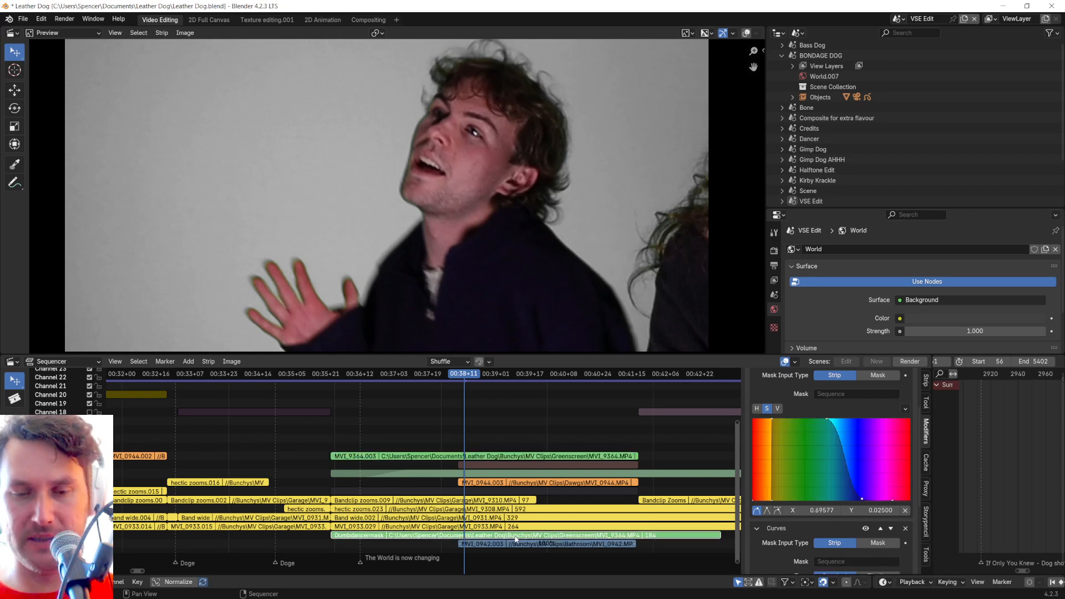
pyautogui.click(530, 456)
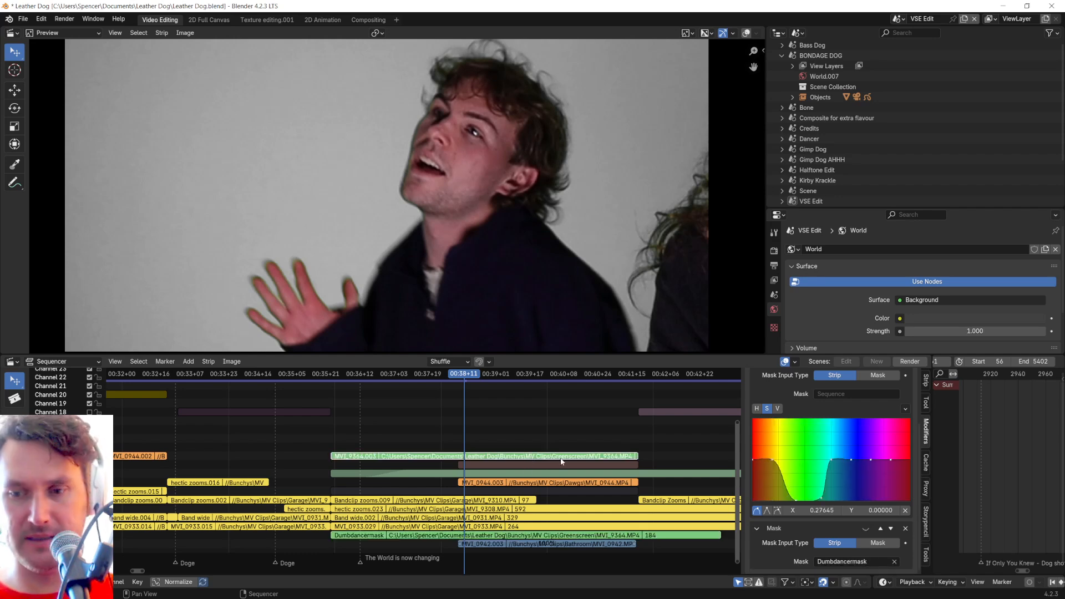
pyautogui.click(574, 536)
pyautogui.scroll(5, 795, 465)
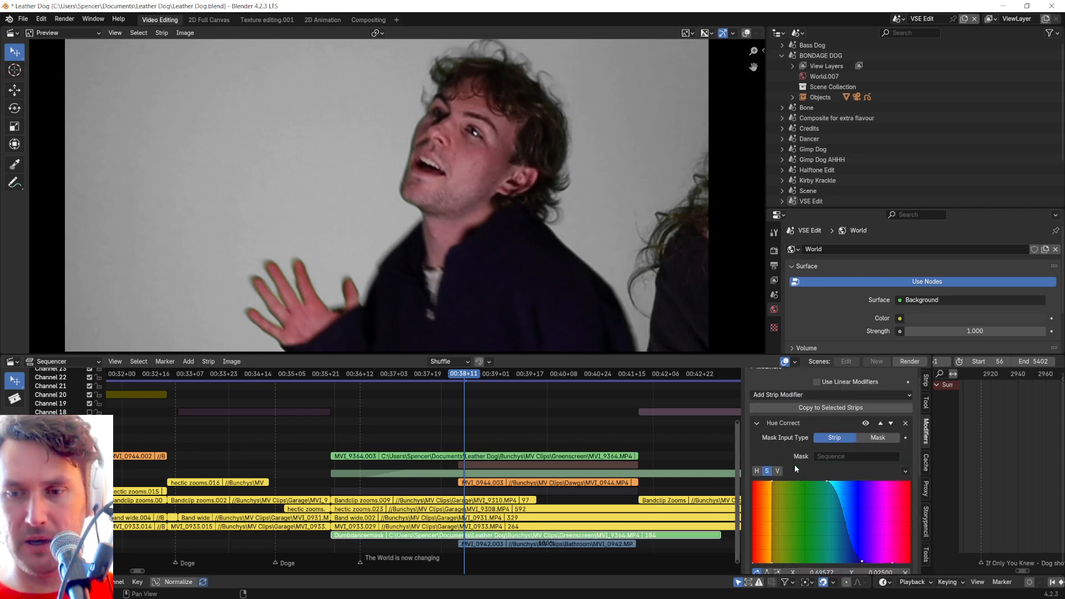
pyautogui.scroll(-4, 795, 464)
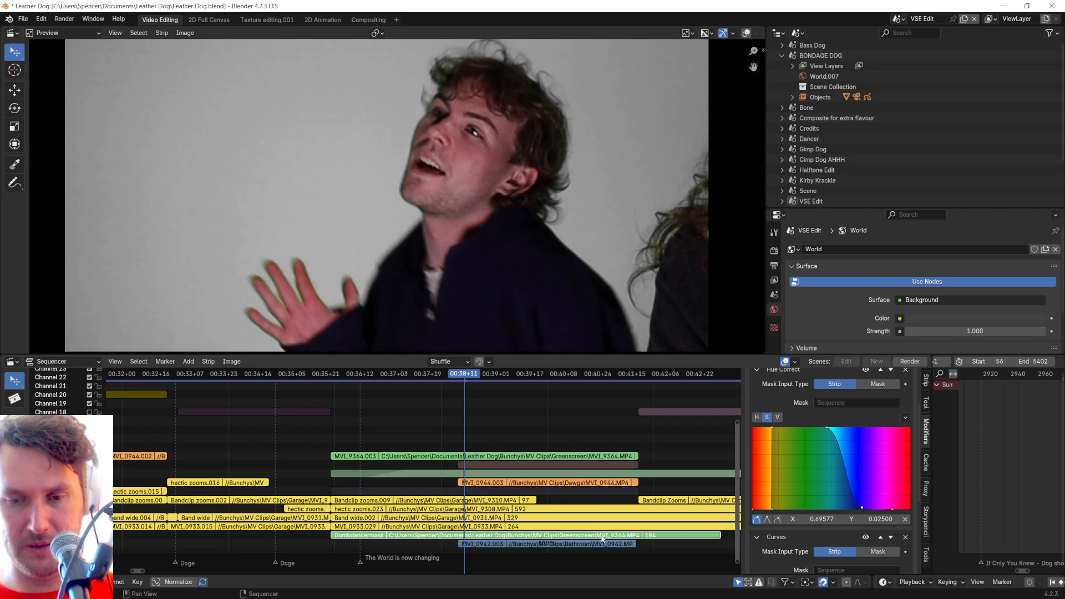
# Step: Preview Dumbdancermask by moving it above MVI_9364.003, return it to its channel, and show its Curves modifier
pyautogui.moveTo(602, 538); pyautogui.dragTo(609, 444)
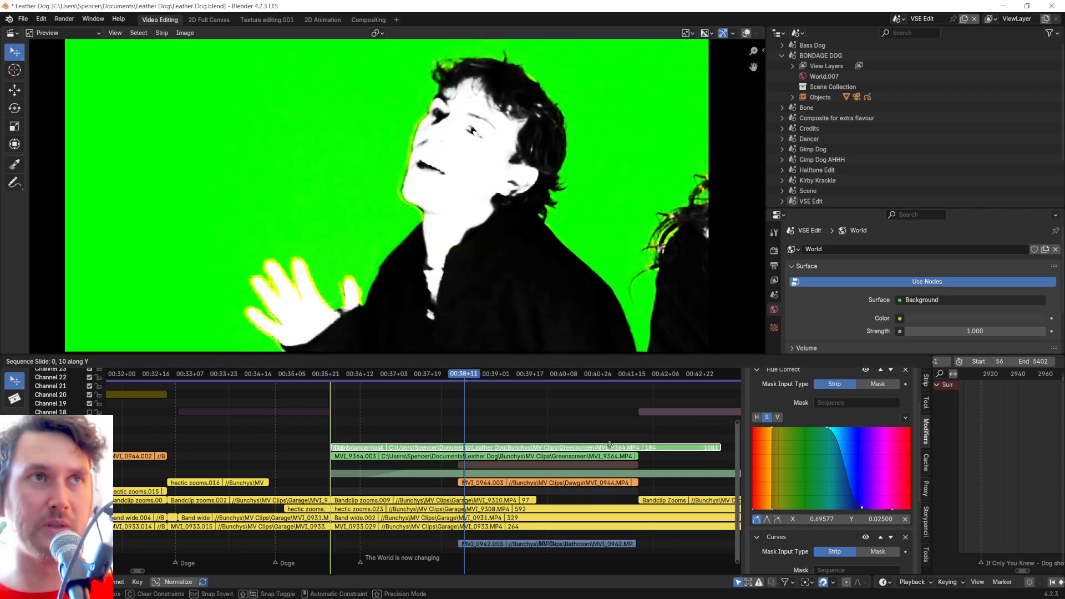
pyautogui.moveTo(609, 443); pyautogui.dragTo(622, 537)
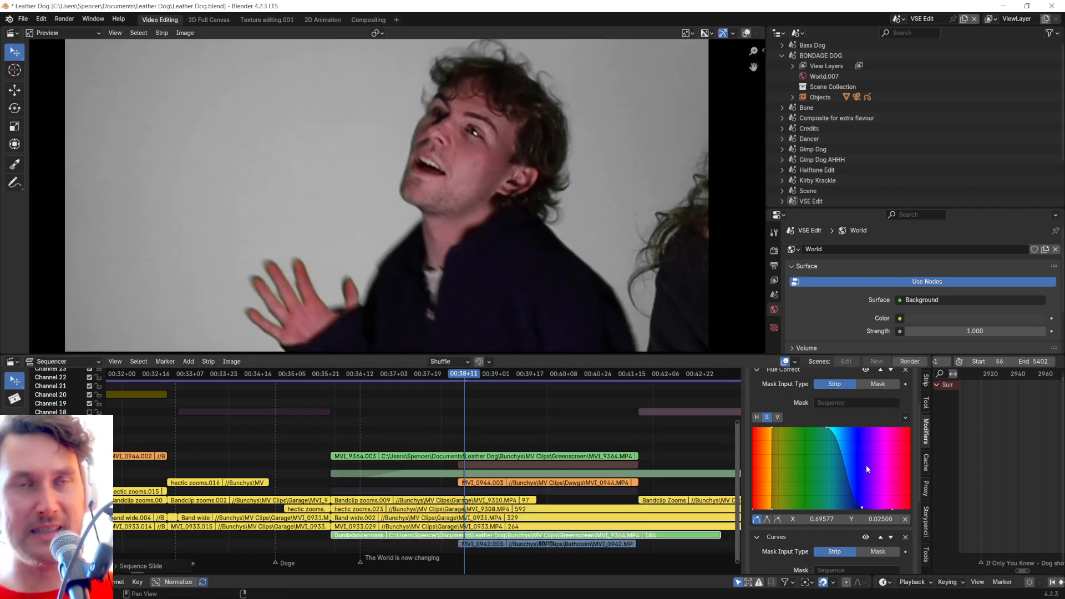
pyautogui.scroll(-5, 851, 504)
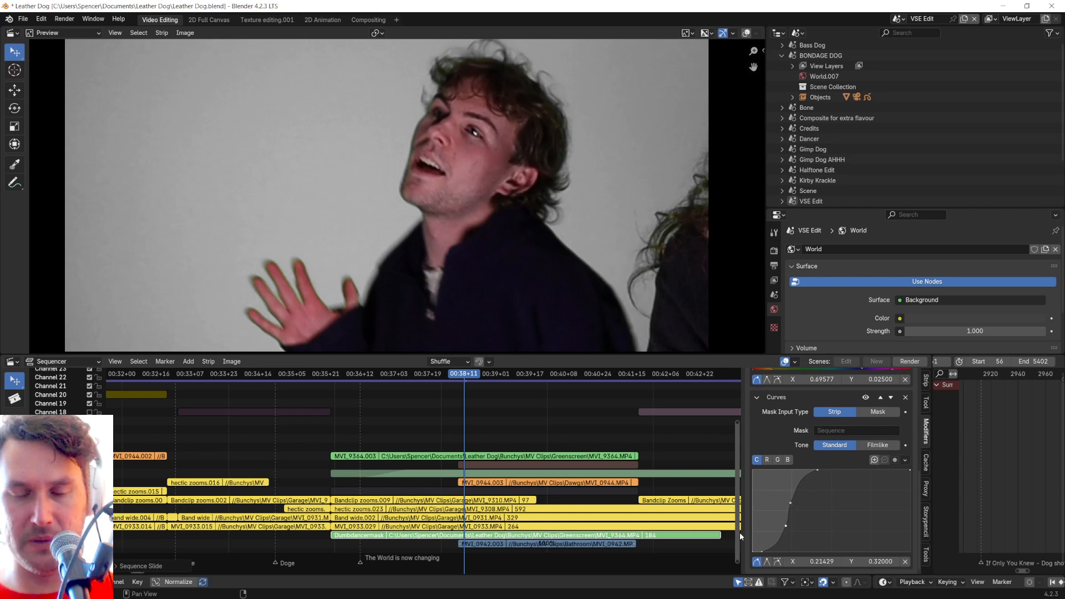
# Step: Move Dumbdancermask above MVI_9364.003, collapse its modifiers, and mute its Curves modifier
pyautogui.moveTo(560, 536); pyautogui.dragTo(562, 434)
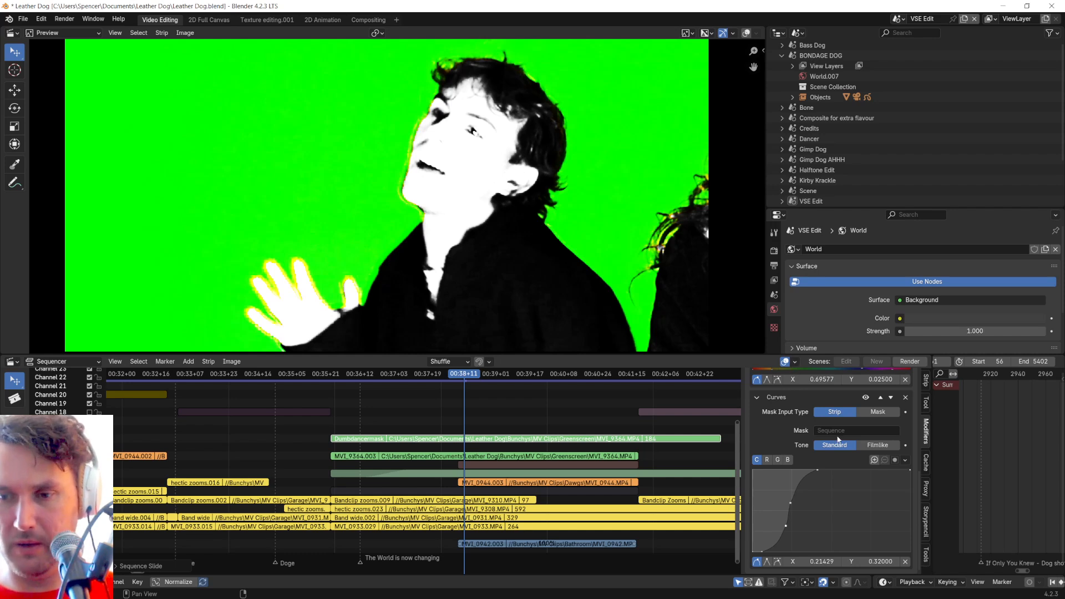
pyautogui.scroll(5, 835, 439)
pyautogui.scroll(3, 835, 455)
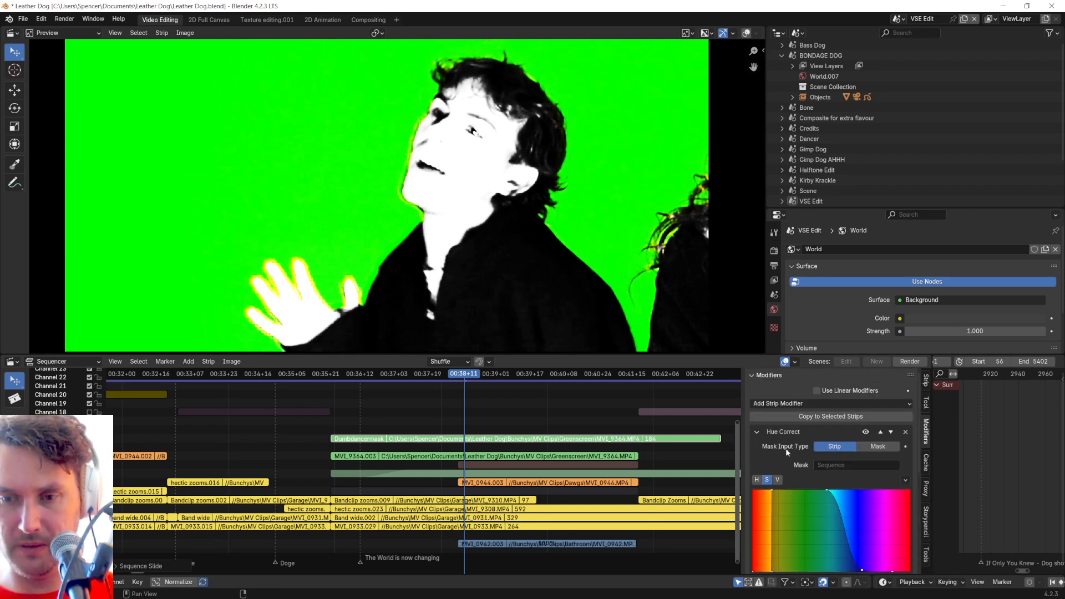
pyautogui.click(758, 433)
pyautogui.click(866, 449)
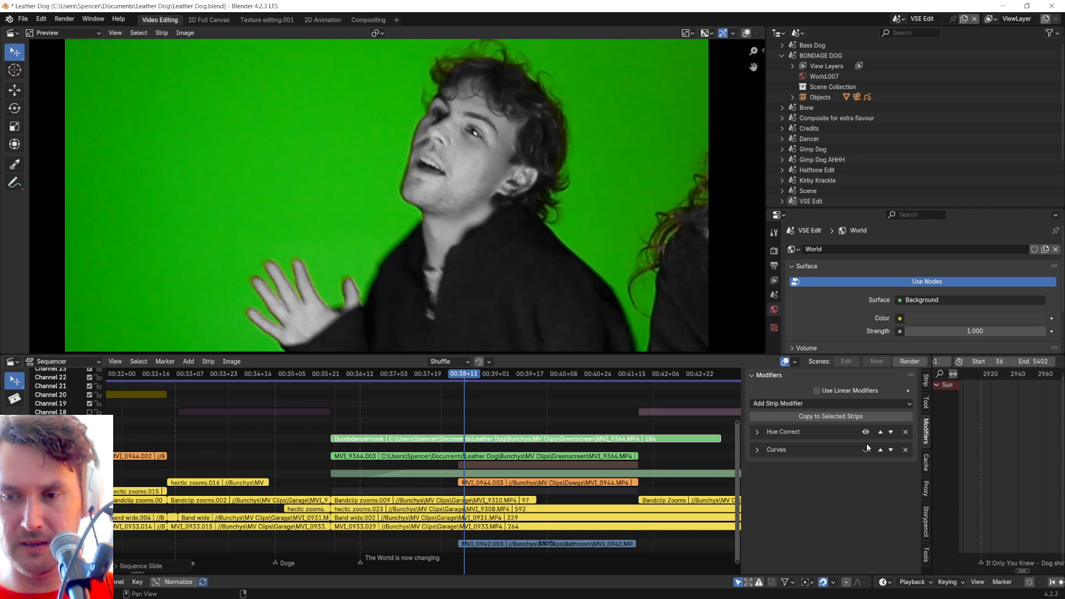
# Step: Toggle Dumbdancermask's Hue Correct modifier off and on repeatedly to compare the preview, leaving it enabled
pyautogui.click(866, 433)
pyautogui.click(865, 432)
pyautogui.click(865, 432)
pyautogui.click(865, 432)
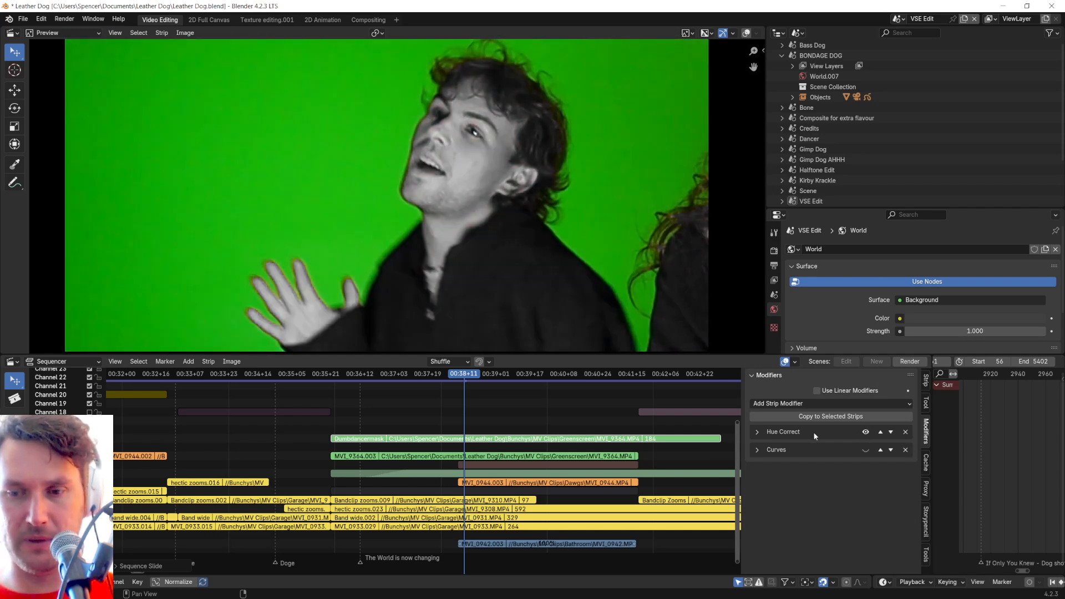
pyautogui.click(865, 432)
pyautogui.click(865, 432)
# Step: Expand Dumbdancermask's Hue Correct modifier to examine its saturation curve, and collapse it again
pyautogui.click(757, 432)
pyautogui.click(757, 432)
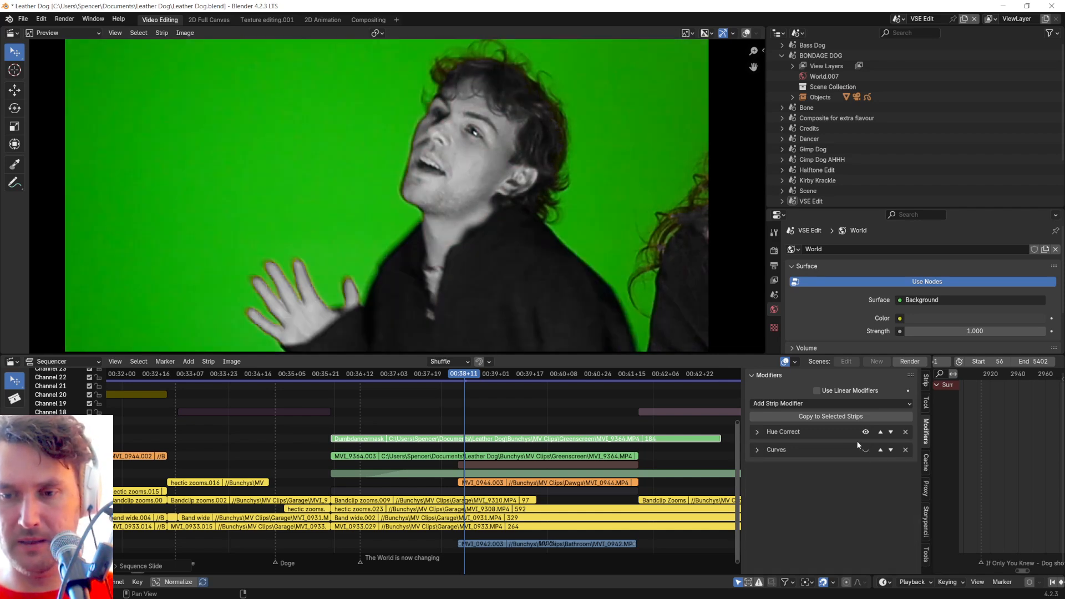
pyautogui.click(757, 432)
pyautogui.scroll(-2, 802, 529)
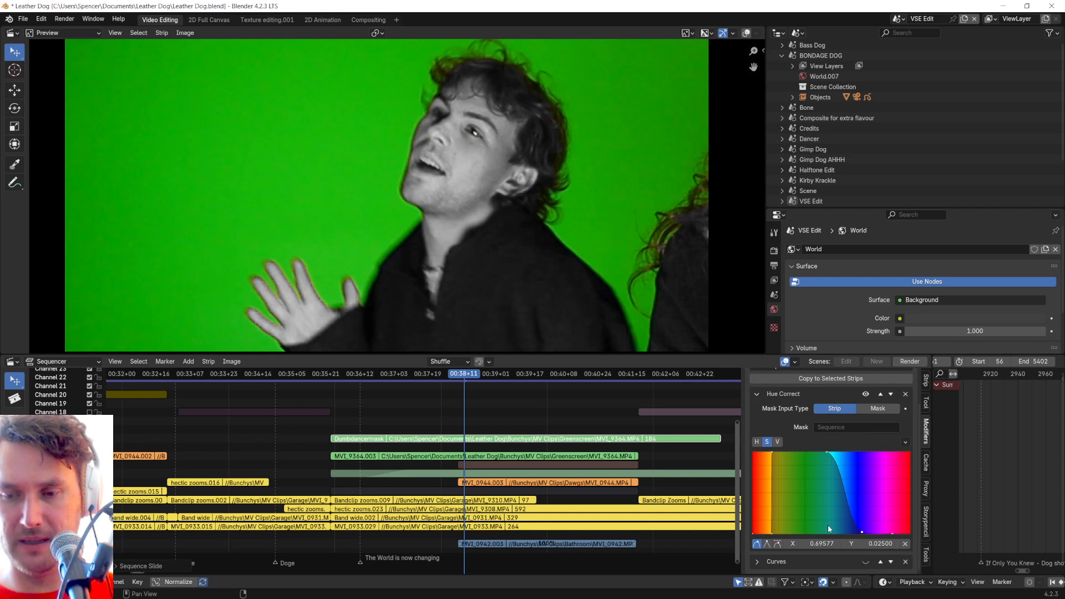
pyautogui.click(758, 393)
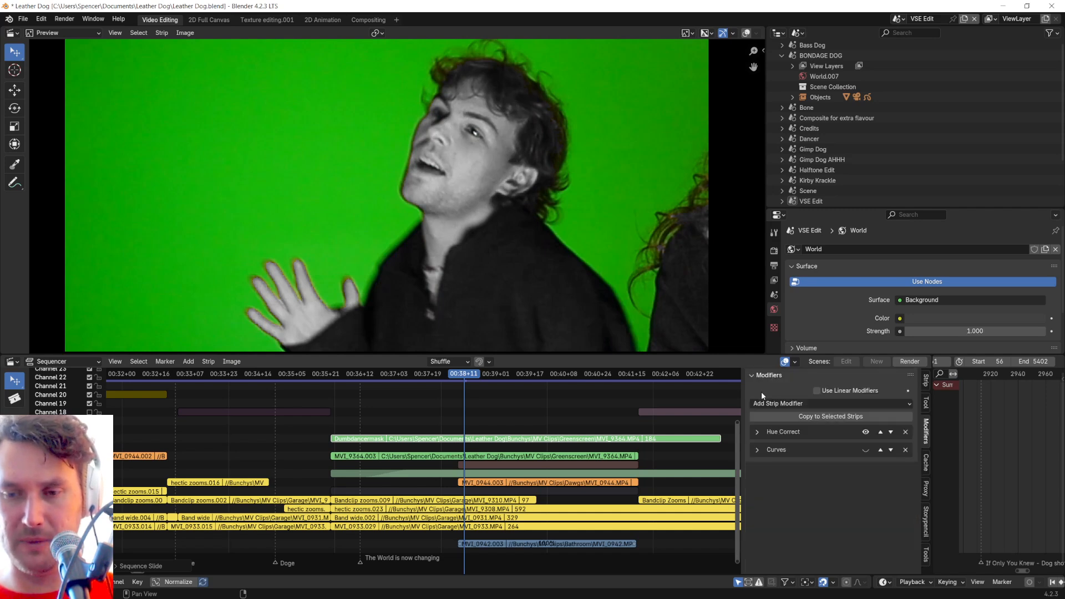
# Step: Toggle Dumbdancermask's Curves modifier to compare its effect, leave it enabled, and expand it to show the curve
pyautogui.click(867, 450)
pyautogui.click(867, 450)
pyautogui.click(867, 450)
pyautogui.click(757, 450)
pyautogui.scroll(-3, 760, 452)
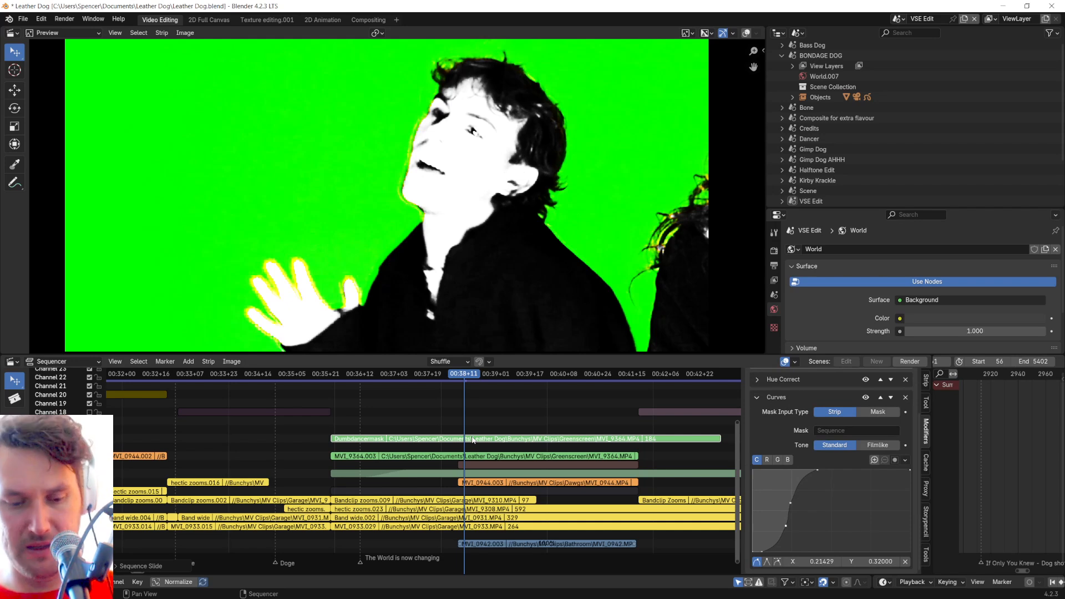
# Step: Move Dumbdancermask to the channel below MVI_0942.003, select MVI_9364.003, and enlarge the sequencer to show its Hue Correct curve
pyautogui.moveTo(473, 440); pyautogui.dragTo(480, 552)
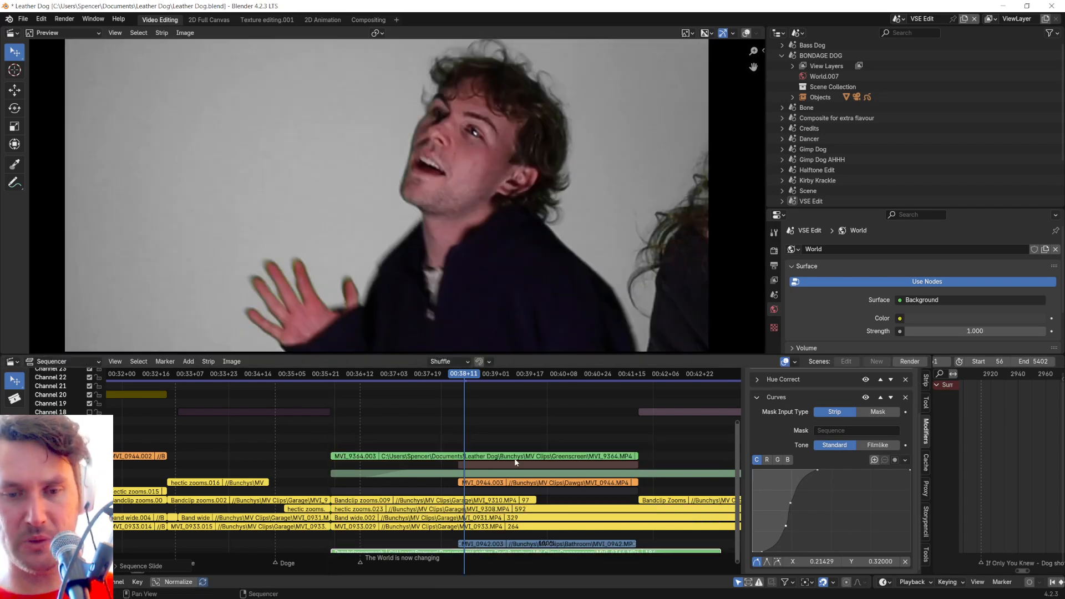
pyautogui.click(517, 462)
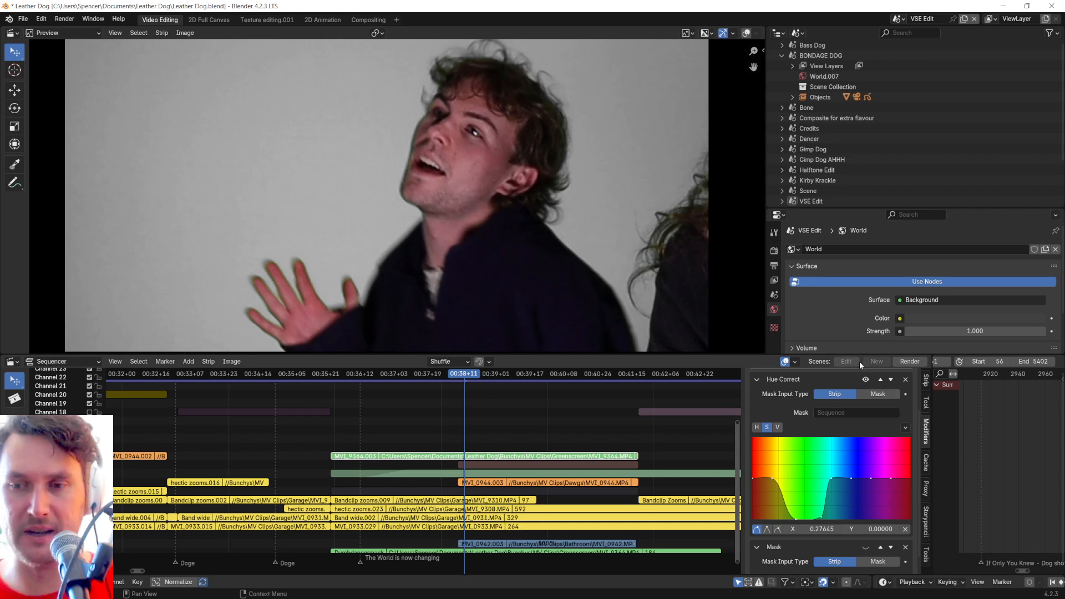
pyautogui.moveTo(857, 355); pyautogui.dragTo(858, 321)
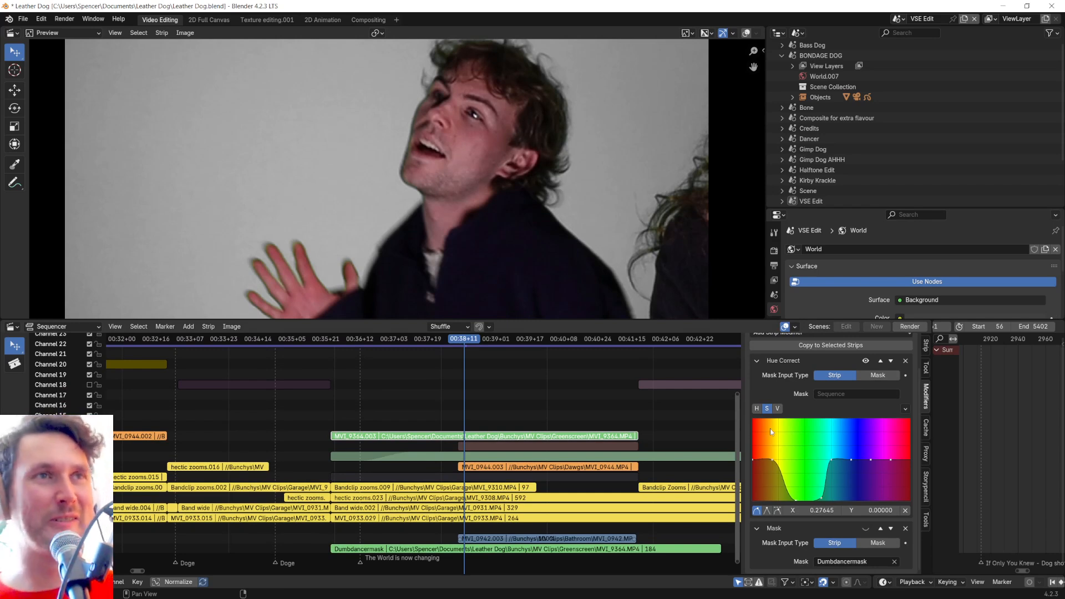
pyautogui.scroll(1, 831, 475)
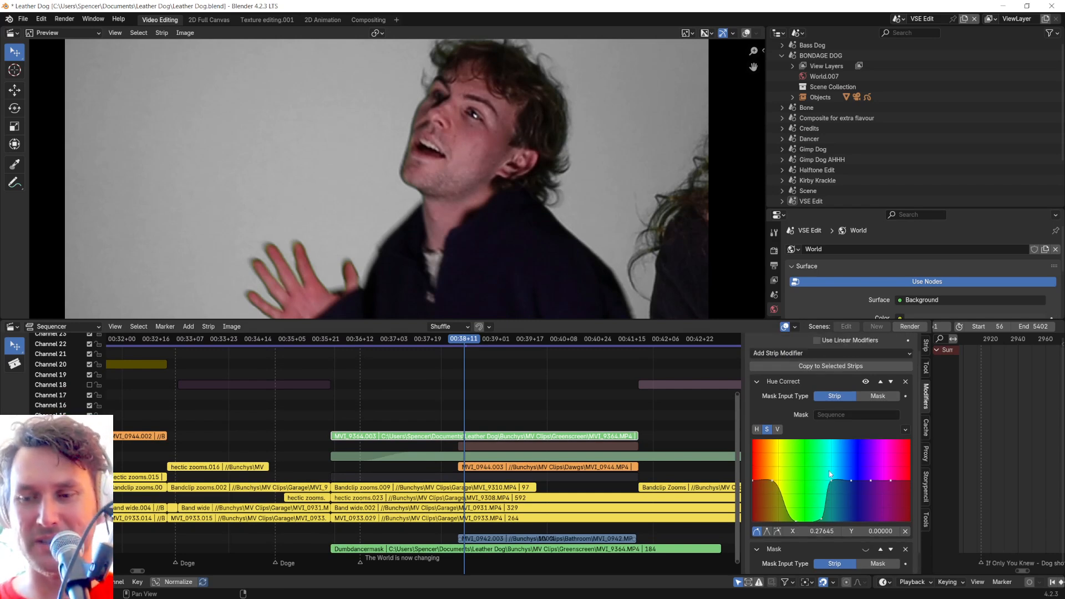
pyautogui.scroll(1, 832, 474)
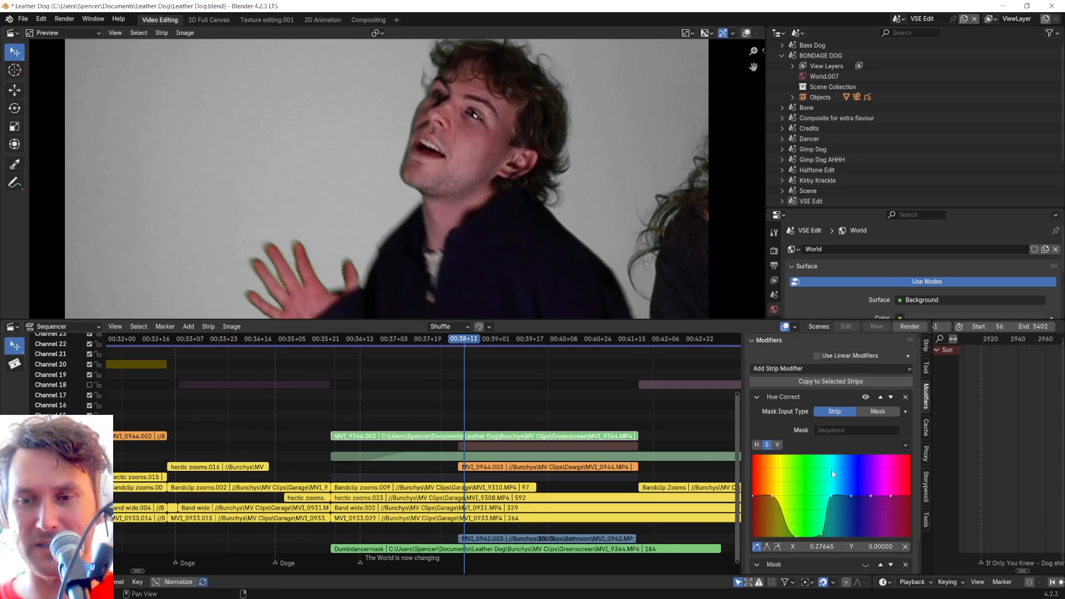
# Step: Collapse the Hue Correct and Mask modifiers on MVI_9364.003 and unmute the Mask modifier
pyautogui.click(755, 396)
pyautogui.click(758, 415)
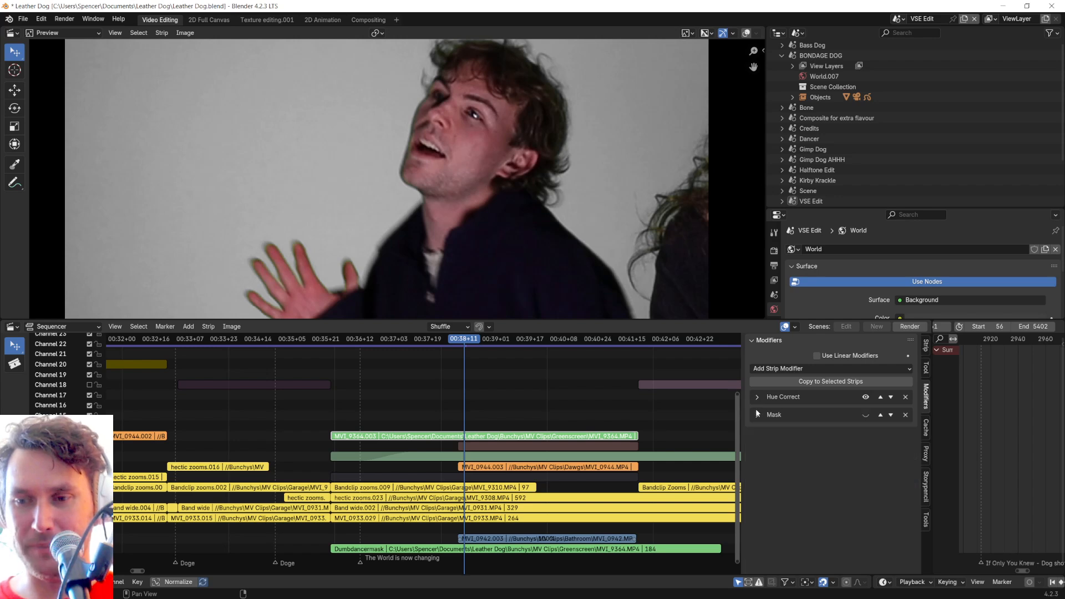
pyautogui.click(866, 414)
# Step: Scrub to 00:48+18, enlarge the preview area, and examine the keyed edges around the purple-tinted hair up close
pyautogui.scroll(-2, 525, 379)
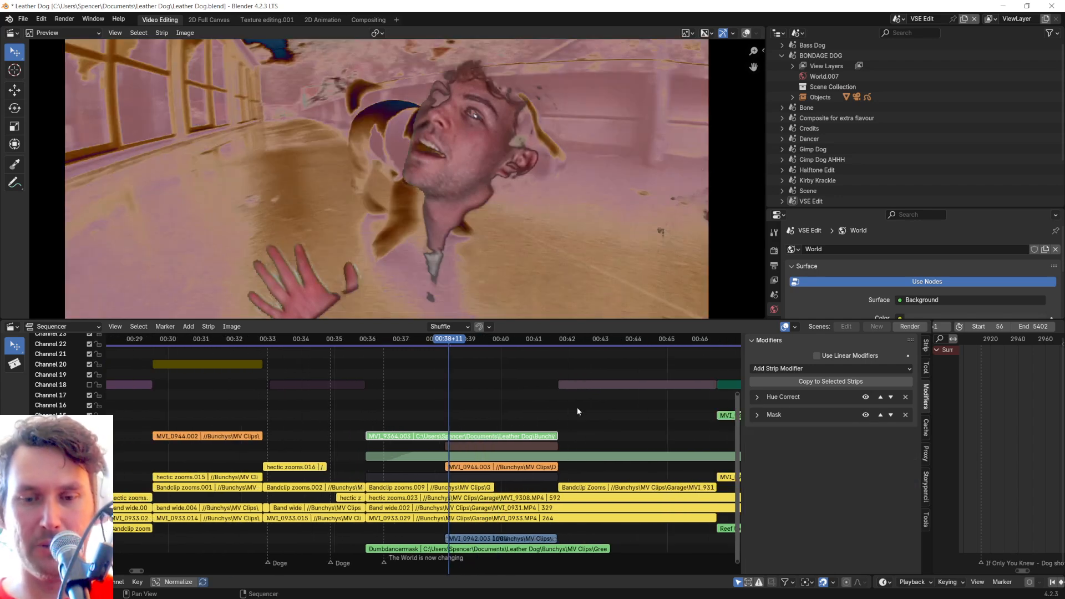
pyautogui.scroll(-3, 577, 411)
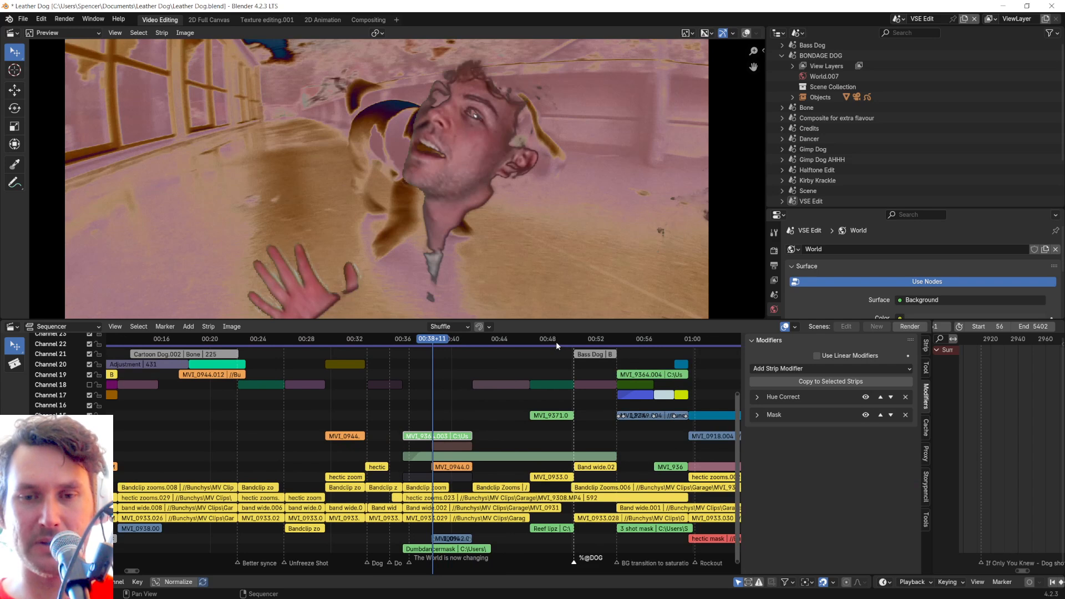
pyautogui.click(556, 341)
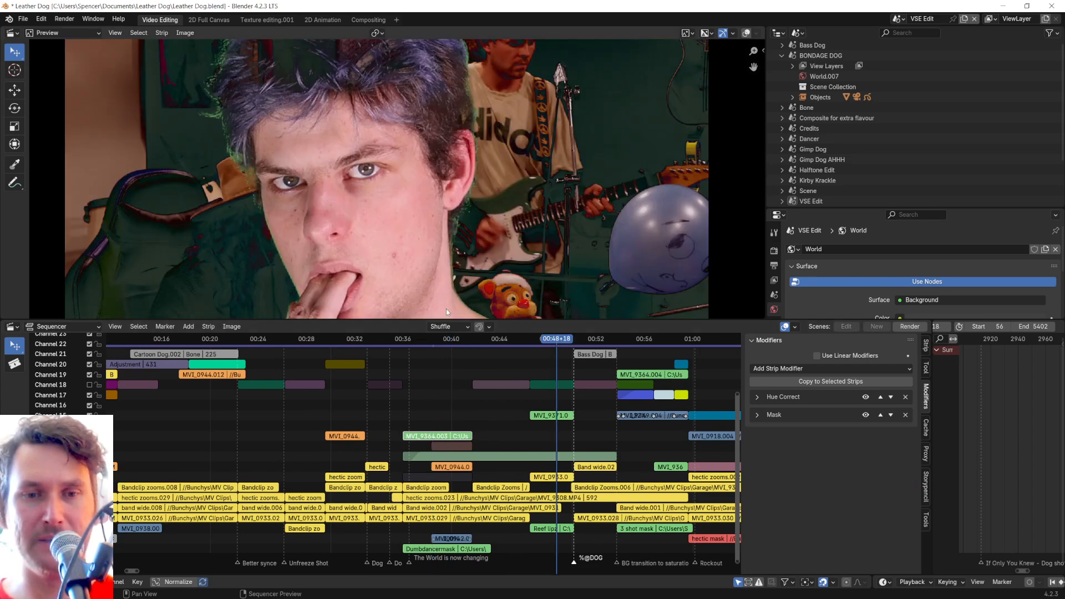
pyautogui.moveTo(445, 319); pyautogui.dragTo(446, 366)
pyautogui.moveTo(391, 160); pyautogui.dragTo(490, 279, button='middle')
pyautogui.scroll(2, 490, 279)
pyautogui.moveTo(478, 367); pyautogui.dragTo(486, 405)
pyautogui.scroll(-1, 491, 234)
pyautogui.moveTo(476, 231); pyautogui.dragTo(533, 172, button='middle')
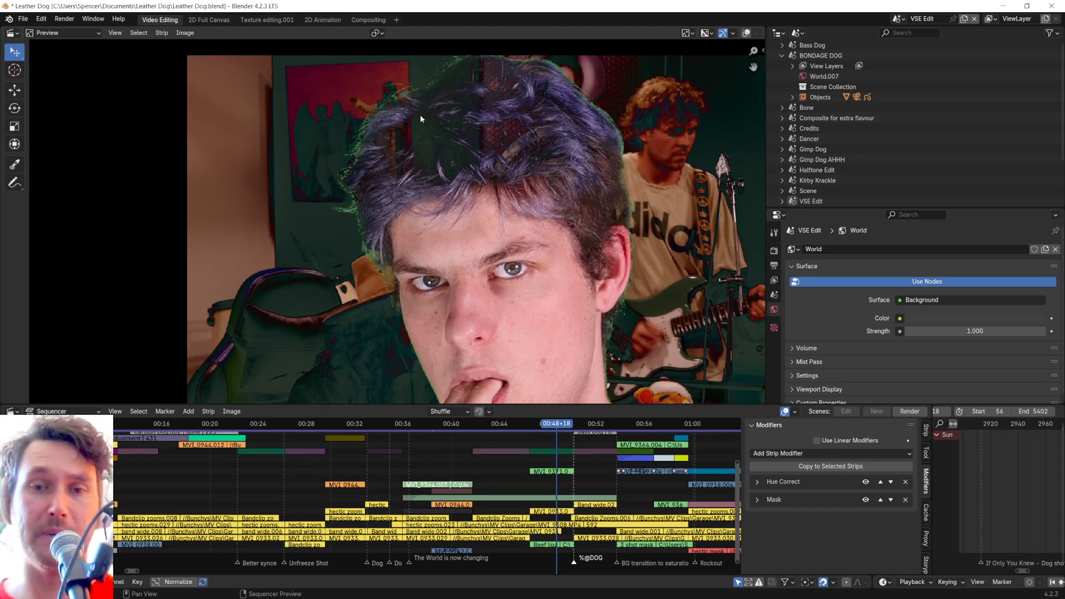
pyautogui.moveTo(557, 197); pyautogui.dragTo(559, 169, button='middle')
pyautogui.scroll(1, 398, 128)
pyautogui.scroll(1, 397, 128)
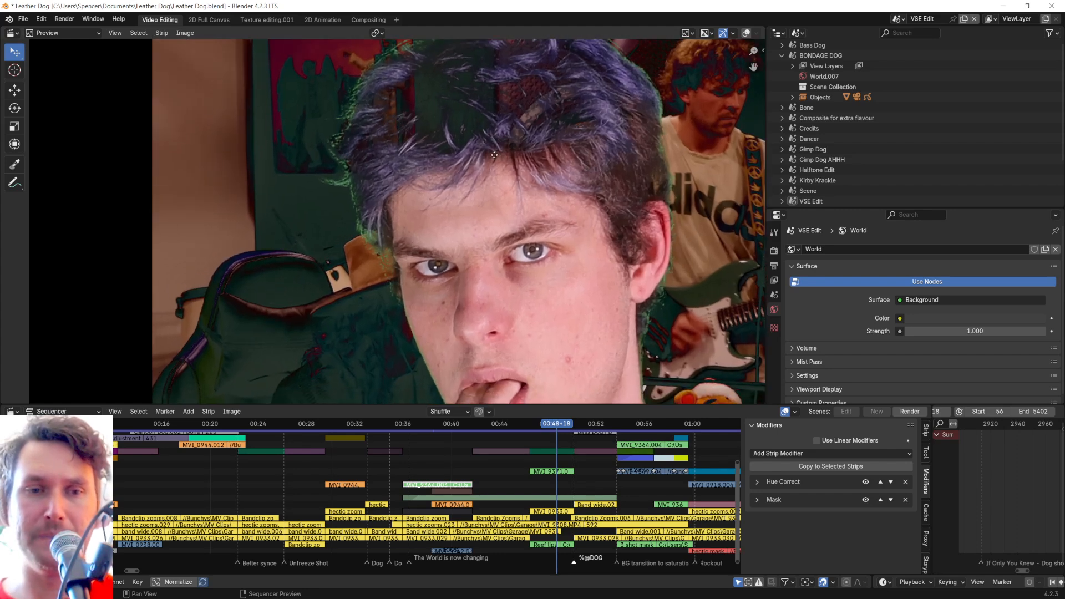
pyautogui.moveTo(351, 116); pyautogui.dragTo(312, 225, button='middle')
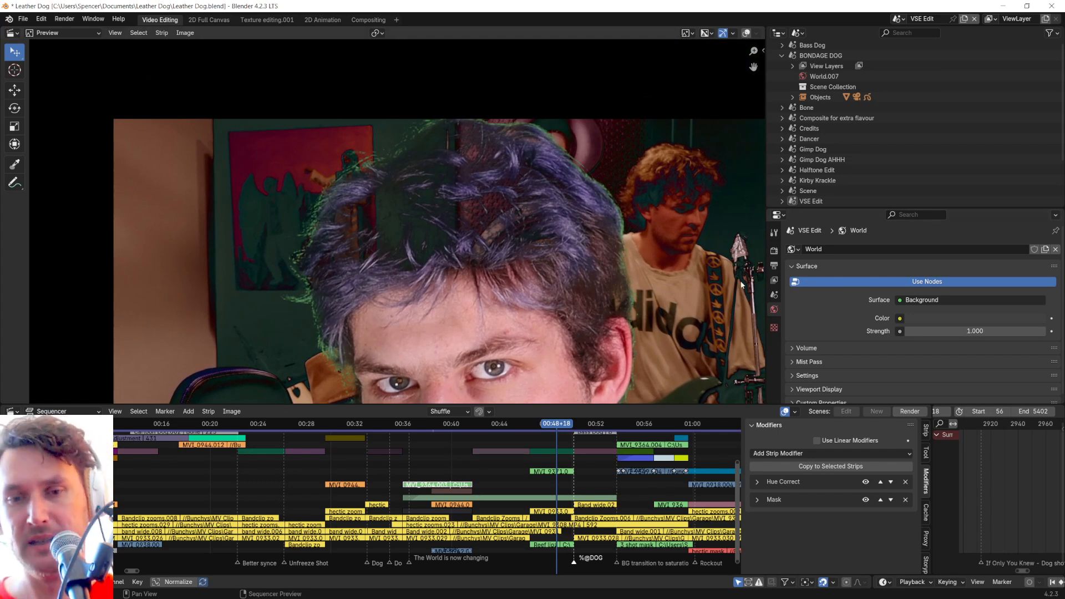
# Step: Show the whole frame in the preview, scrub to 00:38+03, and move the playhead to 00:30+03
pyautogui.scroll(-4, 638, 302)
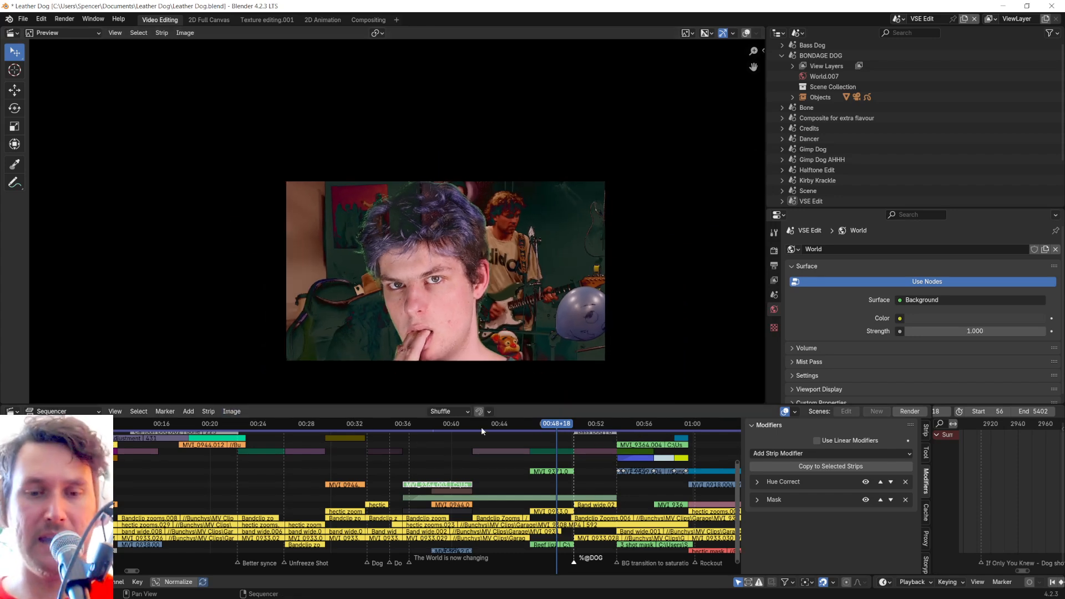
pyautogui.click(428, 423)
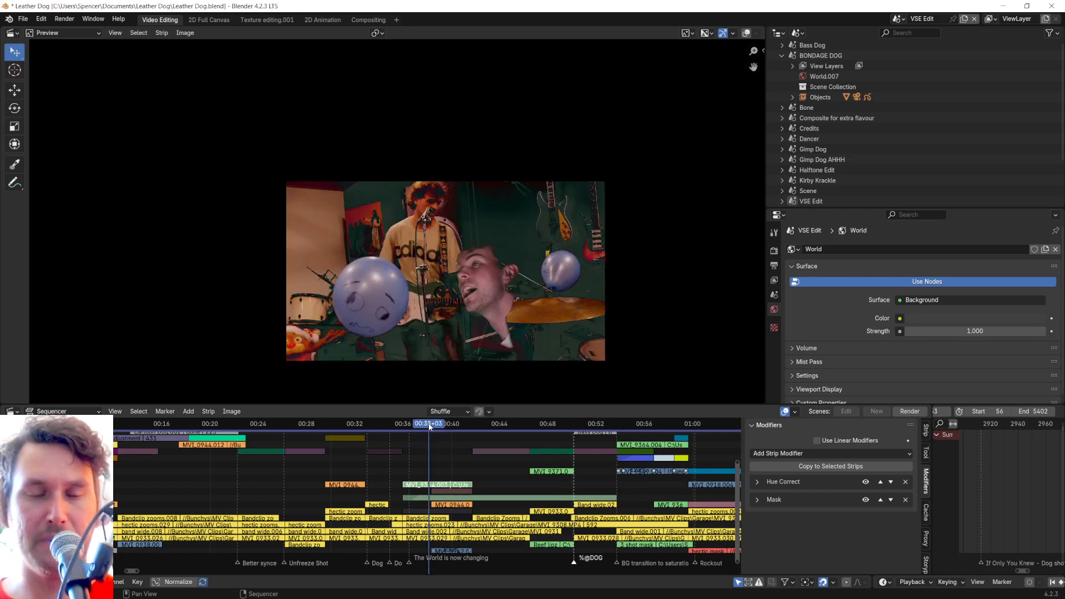
pyautogui.click(333, 424)
pyautogui.moveTo(332, 427); pyautogui.dragTo(333, 426)
# Step: Select the olive strip on channel 20 above MVI_0944.002 at 00:30+03
pyautogui.scroll(-2, 362, 468)
pyautogui.moveTo(383, 465); pyautogui.dragTo(494, 487, button='middle')
pyautogui.scroll(16, 468, 461)
pyautogui.moveTo(604, 465); pyautogui.dragTo(532, 457, button='middle')
pyautogui.click(534, 460)
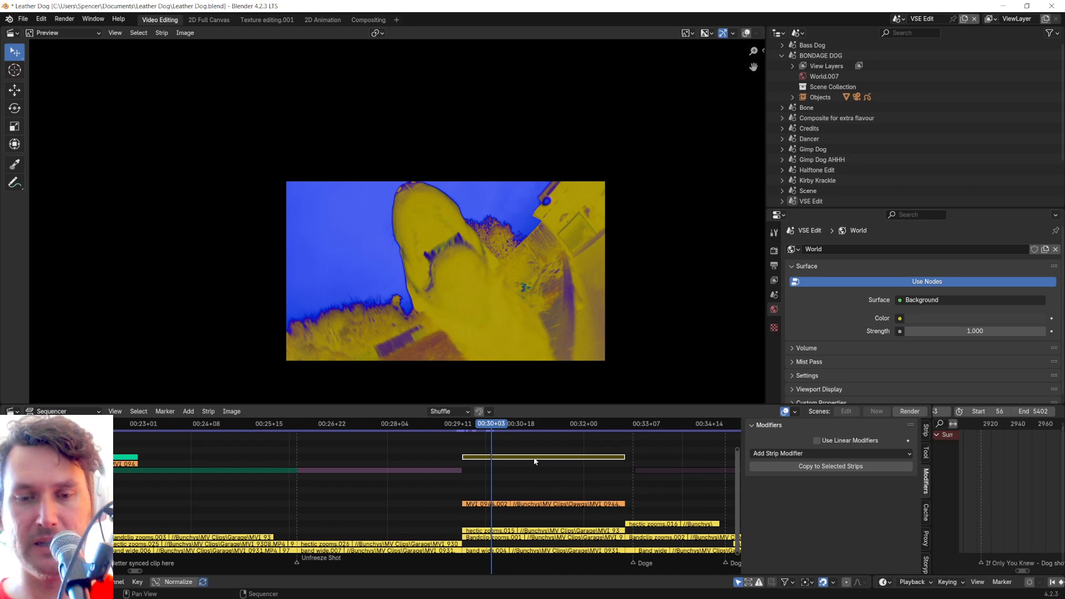
# Step: Bring up the Compositing settings of the olive color strip above MVI_0944.002
pyautogui.click(189, 411)
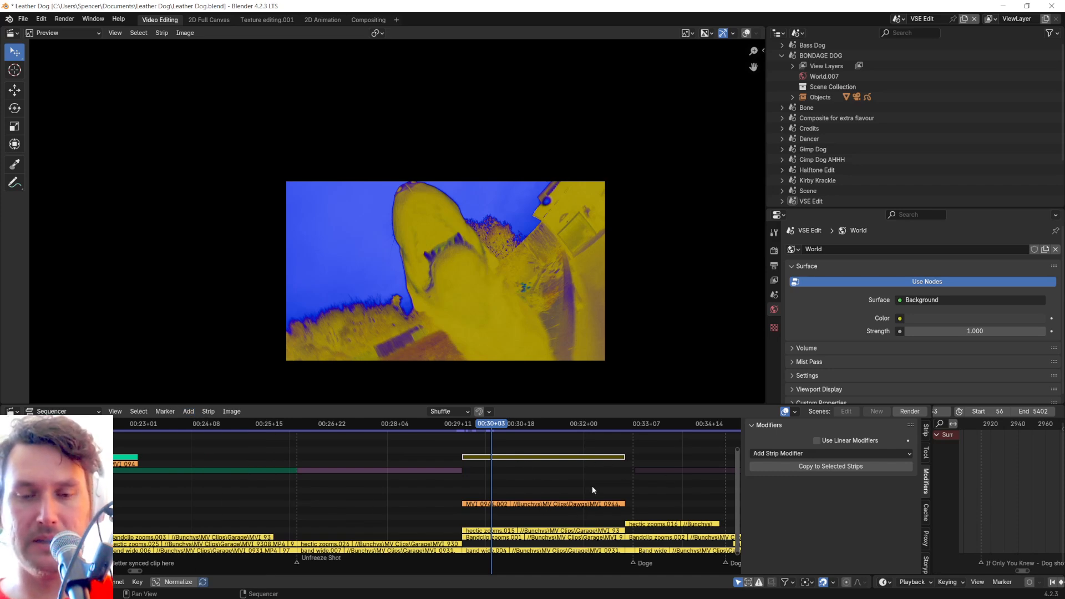
pyautogui.scroll(3, 590, 485)
pyautogui.moveTo(638, 484); pyautogui.dragTo(557, 487, button='middle')
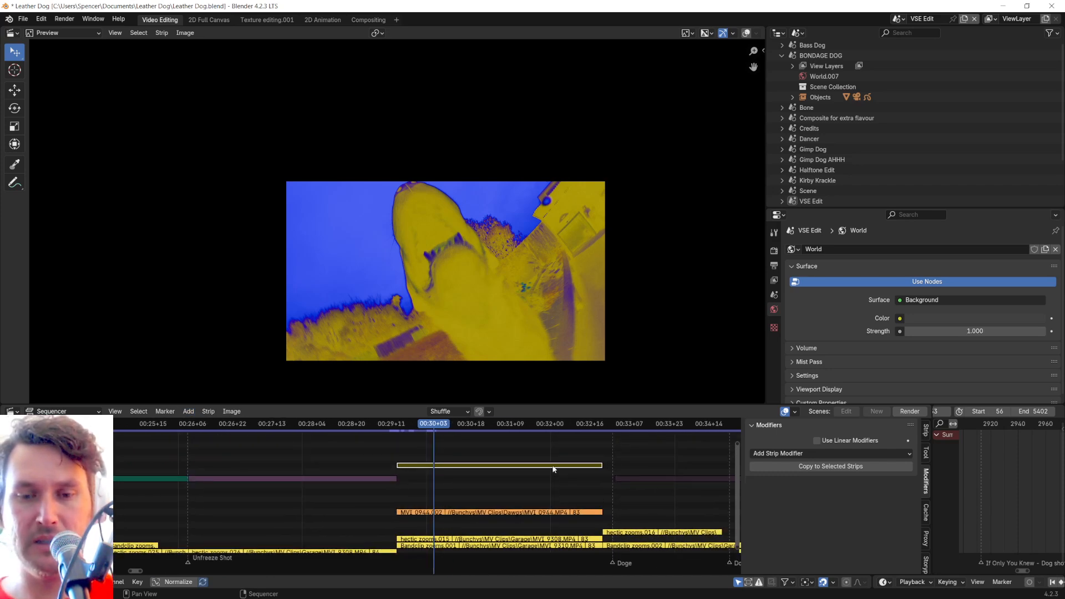
pyautogui.click(927, 431)
pyautogui.scroll(-4, 805, 488)
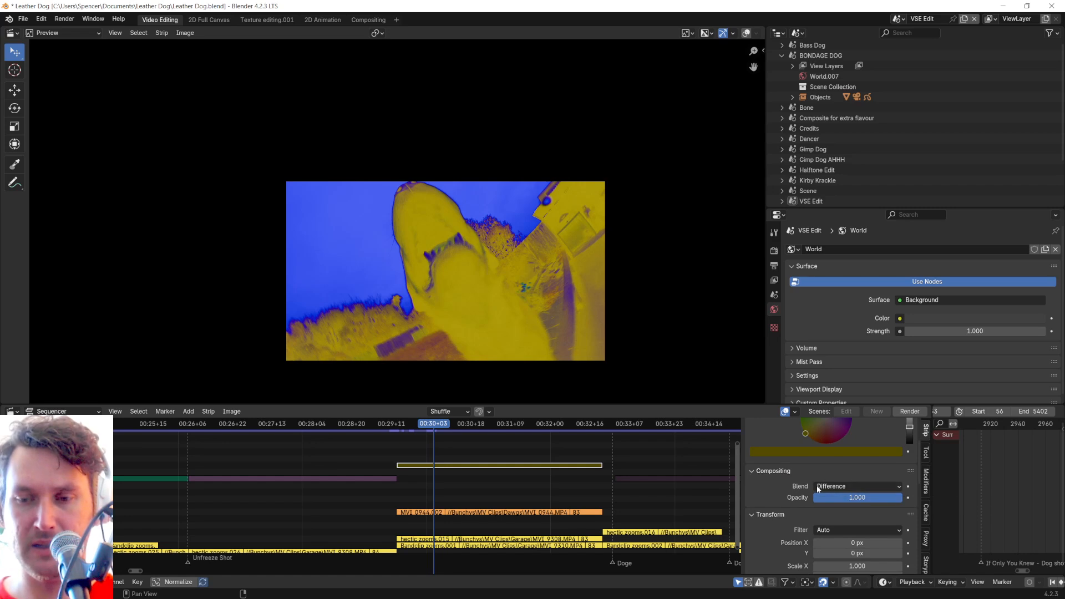
# Step: Try the Replace blend mode on the olive color strip and undo it
pyautogui.click(830, 488)
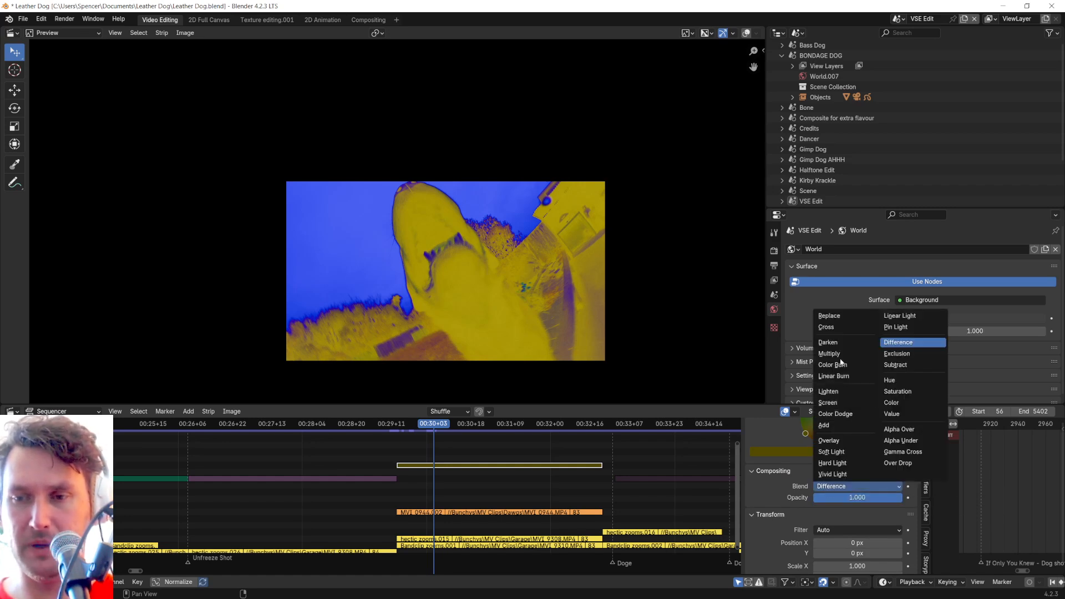
pyautogui.click(838, 487)
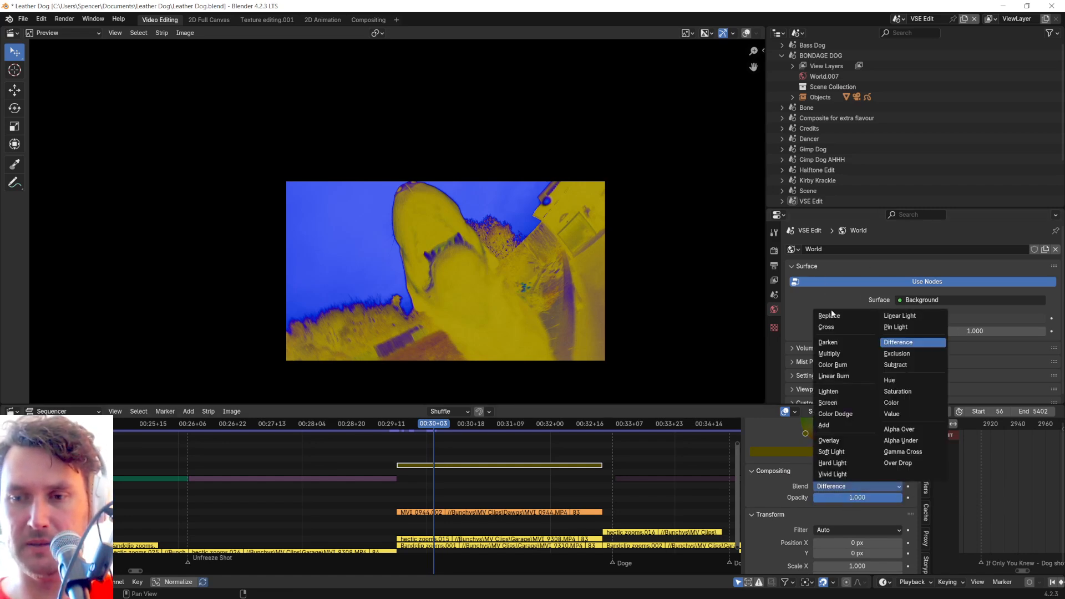
pyautogui.click(830, 317)
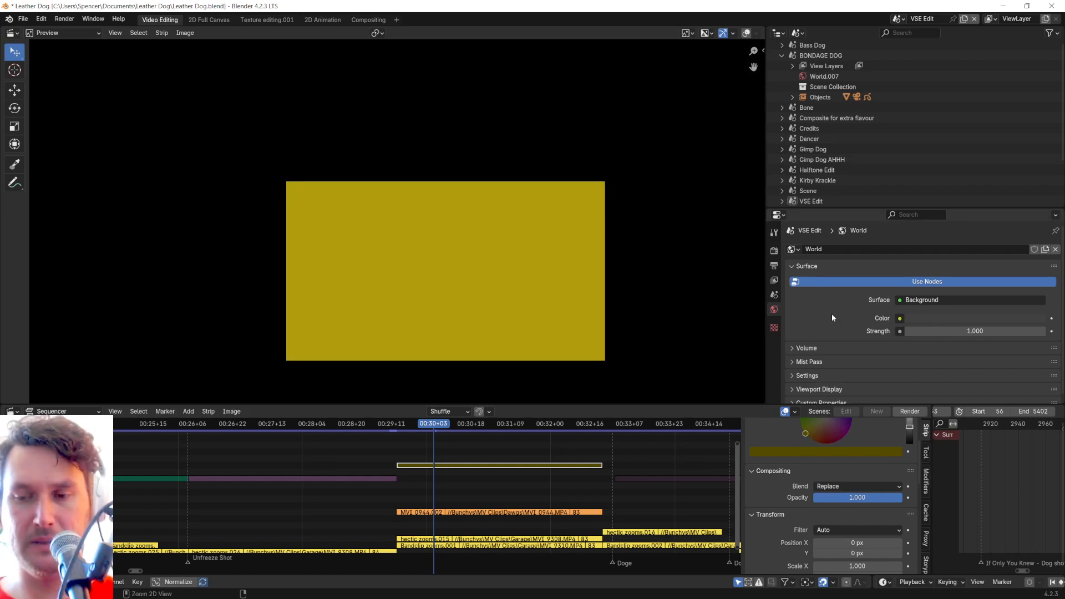
pyautogui.hotkey('ctrl', 'z')
# Step: Try changing the olive strip's Saturation and Multiply values and undo the changes
pyautogui.scroll(-5, 812, 483)
pyautogui.scroll(4, 811, 482)
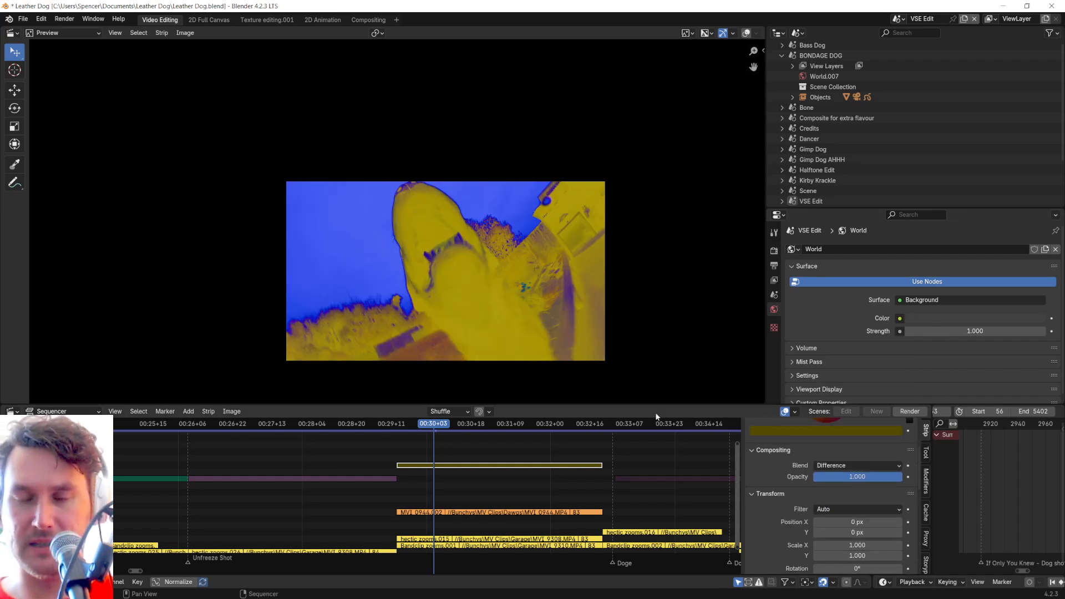
pyautogui.scroll(3, 534, 191)
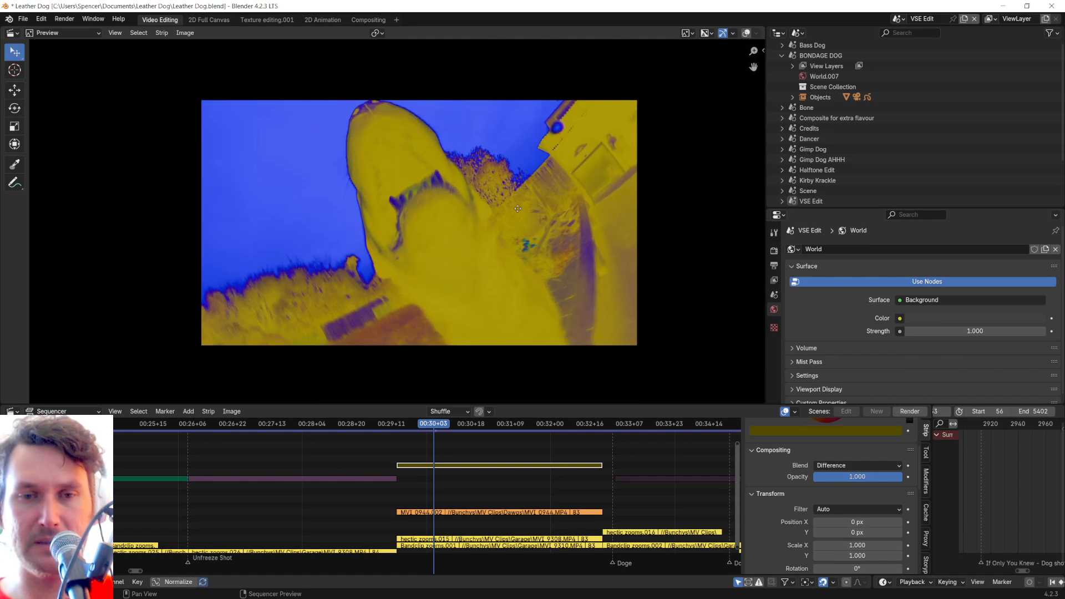
pyautogui.scroll(-8, 785, 528)
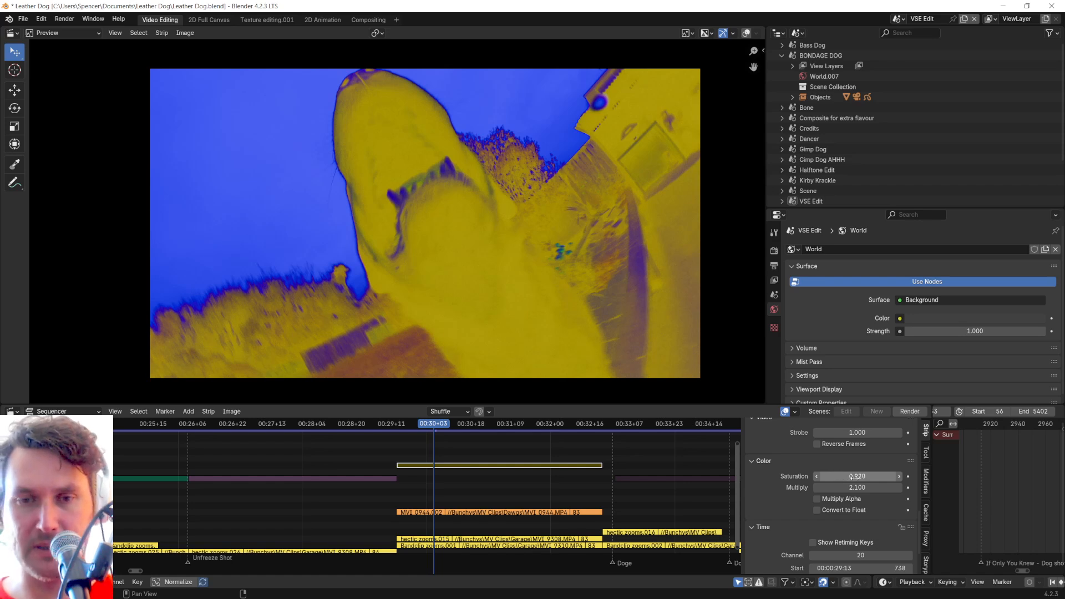
pyautogui.moveTo(857, 476)
pyautogui.mouseDown()
pyautogui.moveTo(821, 476)
pyautogui.moveTo(893, 476)
pyautogui.moveTo(821, 476)
pyautogui.moveTo(893, 476)
pyautogui.moveTo(844, 488)
pyautogui.moveTo(884, 488)
pyautogui.moveTo(840, 488)
pyautogui.moveTo(876, 487)
pyautogui.moveTo(844, 488)
pyautogui.moveTo(856, 488)
pyautogui.mouseUp()
pyautogui.hotkey('ctrl', 'z')
pyautogui.hotkey('ctrl', 'z')
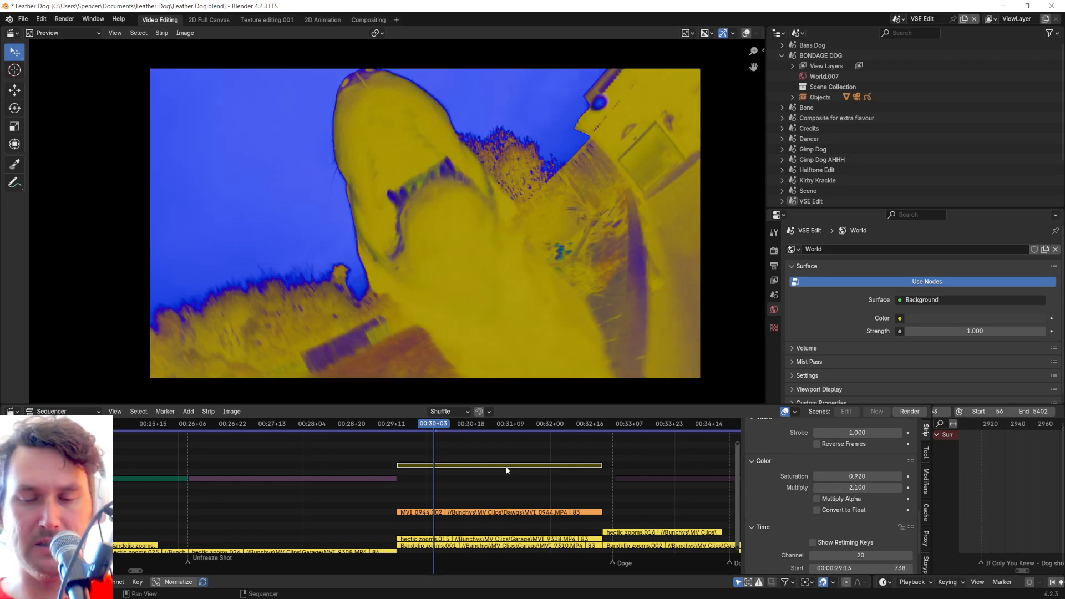
# Step: Scrub through the whole edit to 01:17+24 and on to 03:08+15 to view other color-treated shots
pyautogui.scroll(-6, 502, 481)
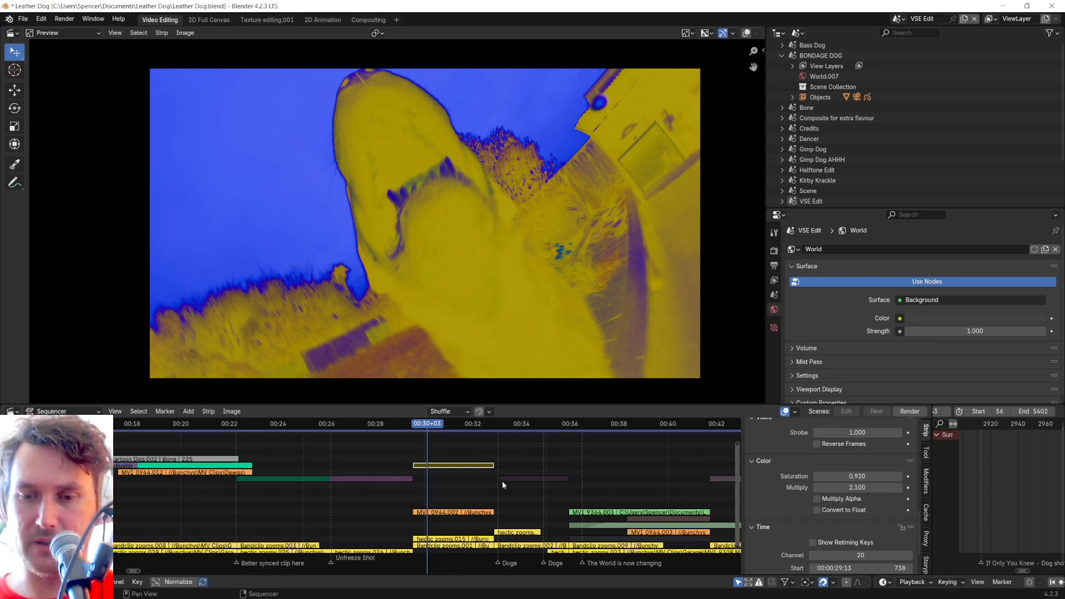
pyautogui.scroll(-2, 354, 503)
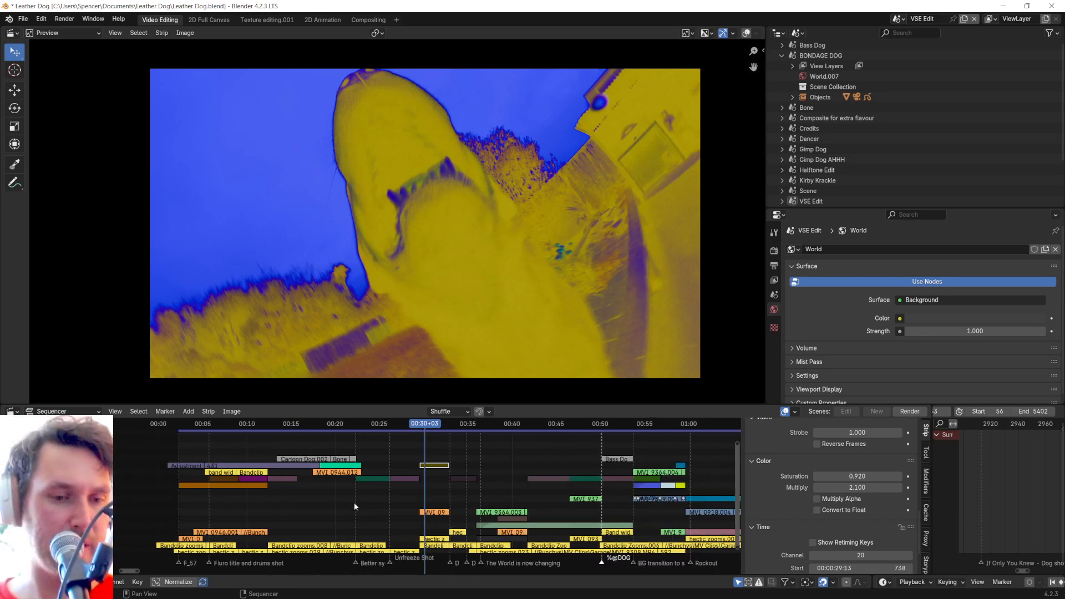
pyautogui.scroll(-2, 402, 484)
pyautogui.scroll(-2, 402, 484)
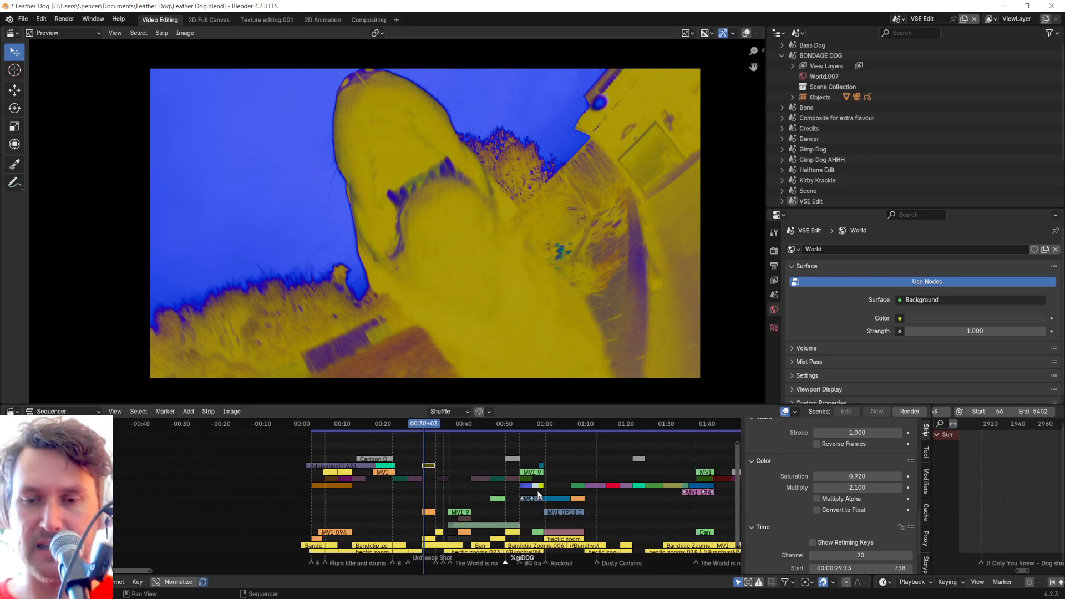
pyautogui.scroll(-2, 621, 507)
pyautogui.moveTo(527, 427)
pyautogui.mouseDown()
pyautogui.moveTo(511, 427)
pyautogui.moveTo(586, 425)
pyautogui.moveTo(567, 426)
pyautogui.mouseUp()
pyautogui.scroll(-6, 596, 460)
pyautogui.moveTo(716, 485); pyautogui.dragTo(526, 482, button='middle')
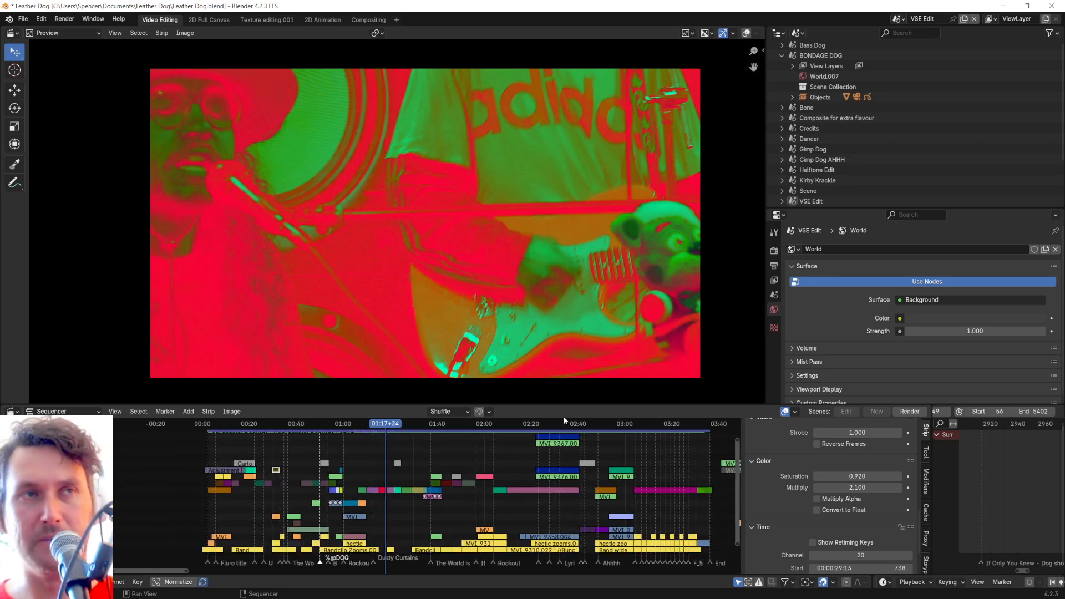
pyautogui.moveTo(622, 423); pyautogui.dragTo(646, 429)
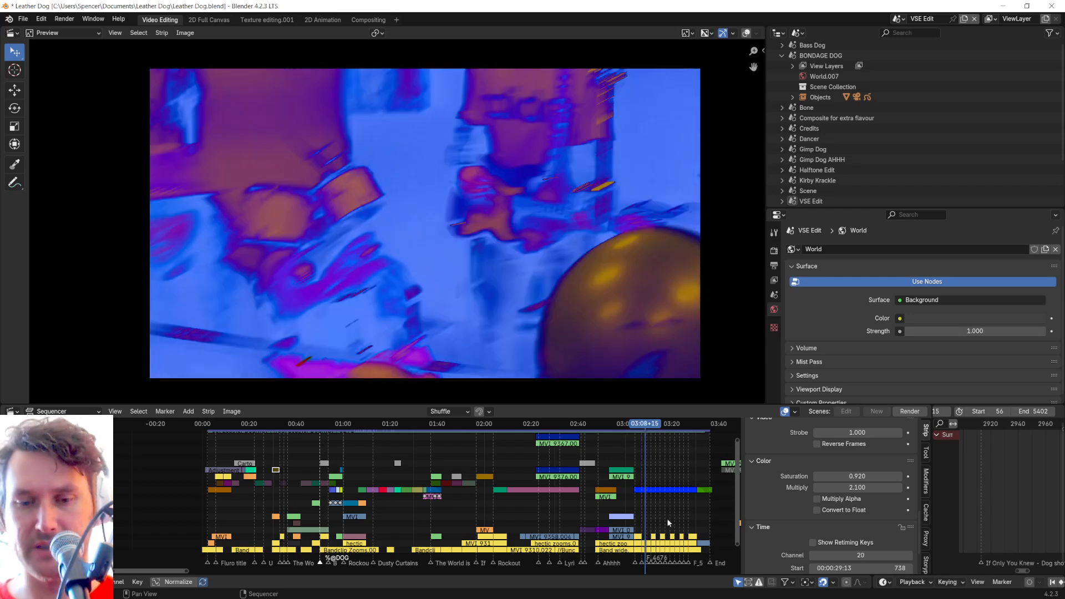
# Step: Examine the stacked strips and timeline markers around the Crescendo, Solo/Vox and Ahhhh sliding sections
pyautogui.scroll(7, 690, 526)
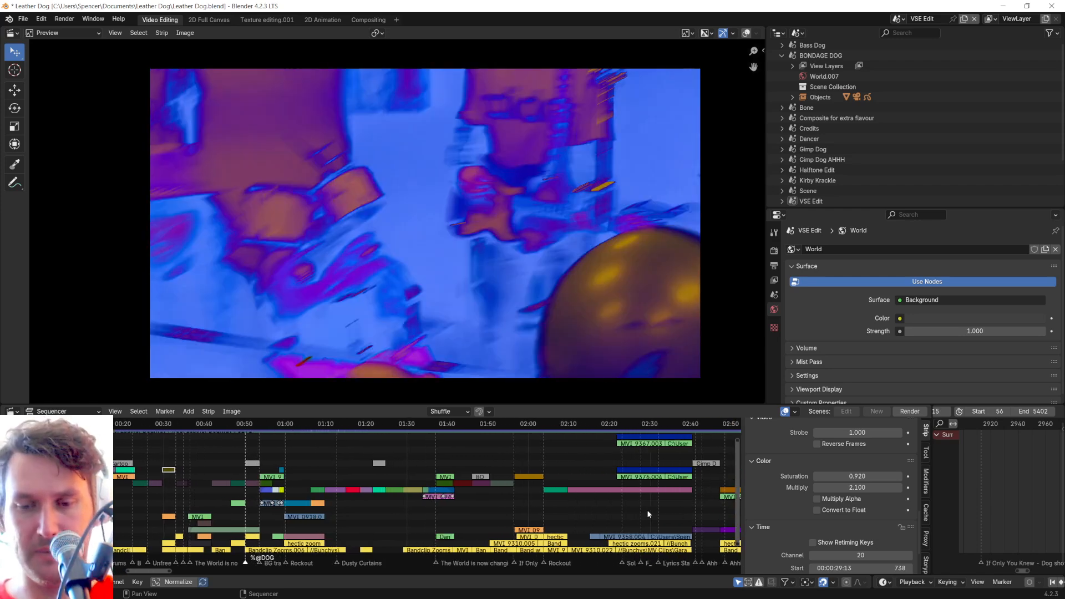
pyautogui.moveTo(606, 504); pyautogui.dragTo(336, 439, button='middle')
pyautogui.scroll(7, 509, 536)
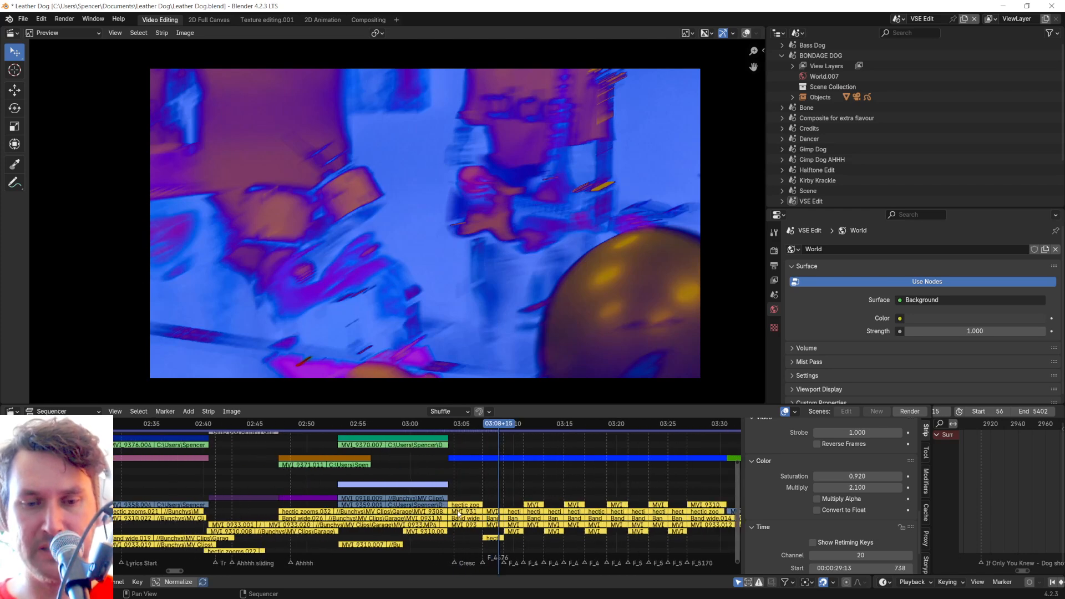
pyautogui.scroll(3, 546, 554)
pyautogui.moveTo(546, 554); pyautogui.dragTo(571, 435, button='middle')
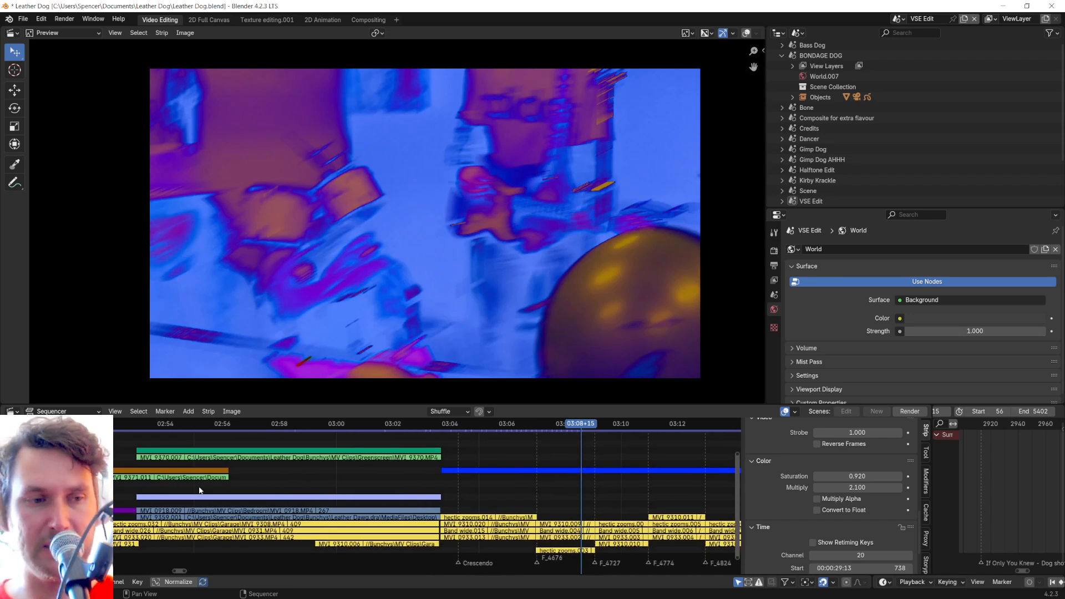
pyautogui.scroll(-4, 512, 499)
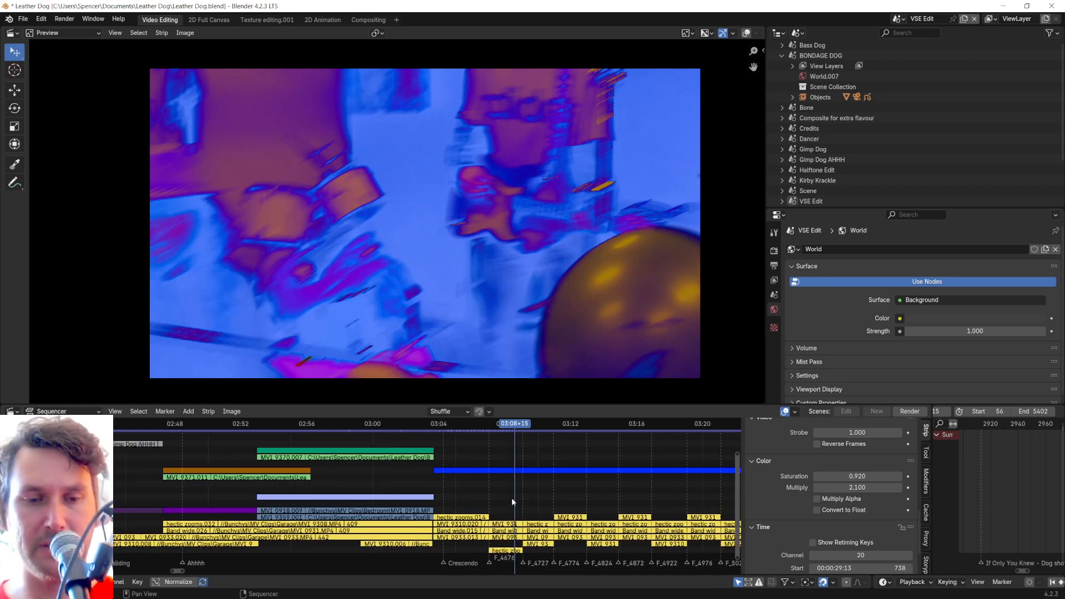
pyautogui.scroll(-9, 511, 499)
pyautogui.moveTo(303, 490); pyautogui.dragTo(619, 459, button='middle')
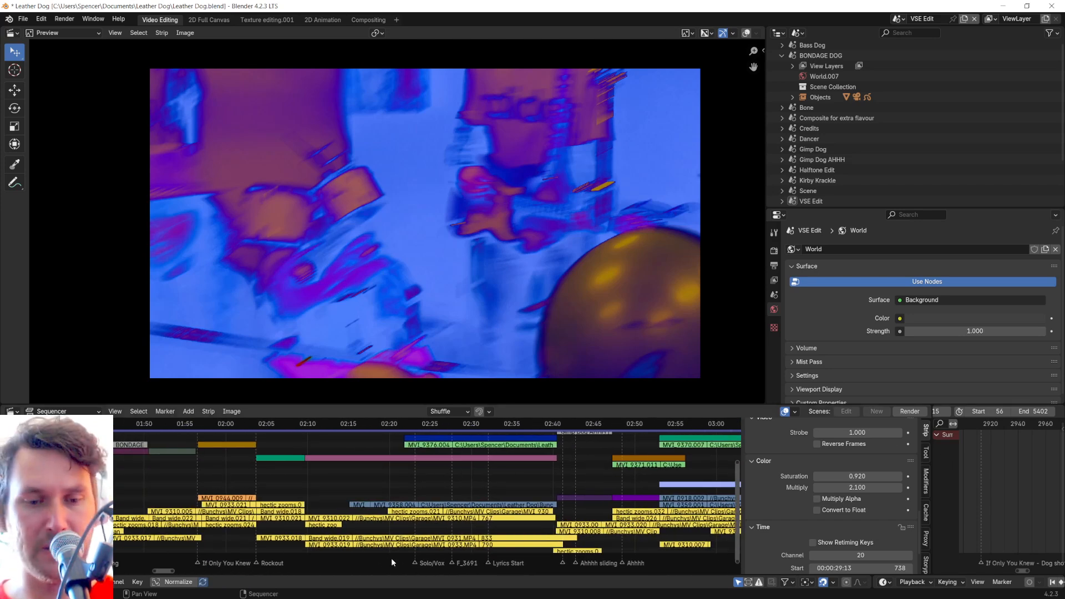
pyautogui.scroll(5, 391, 559)
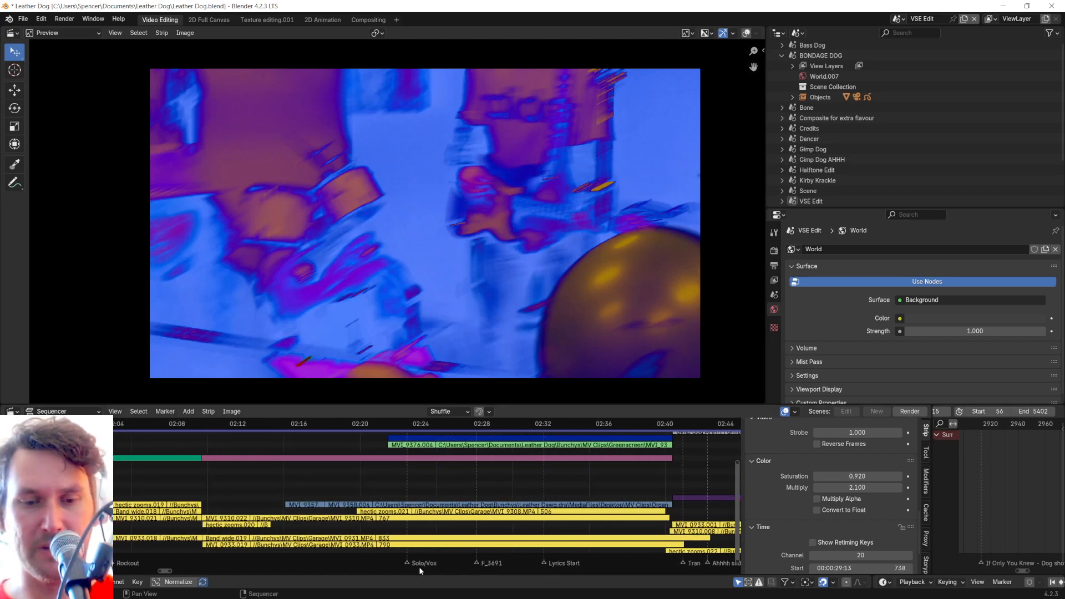
pyautogui.moveTo(677, 554); pyautogui.dragTo(537, 571, button='middle')
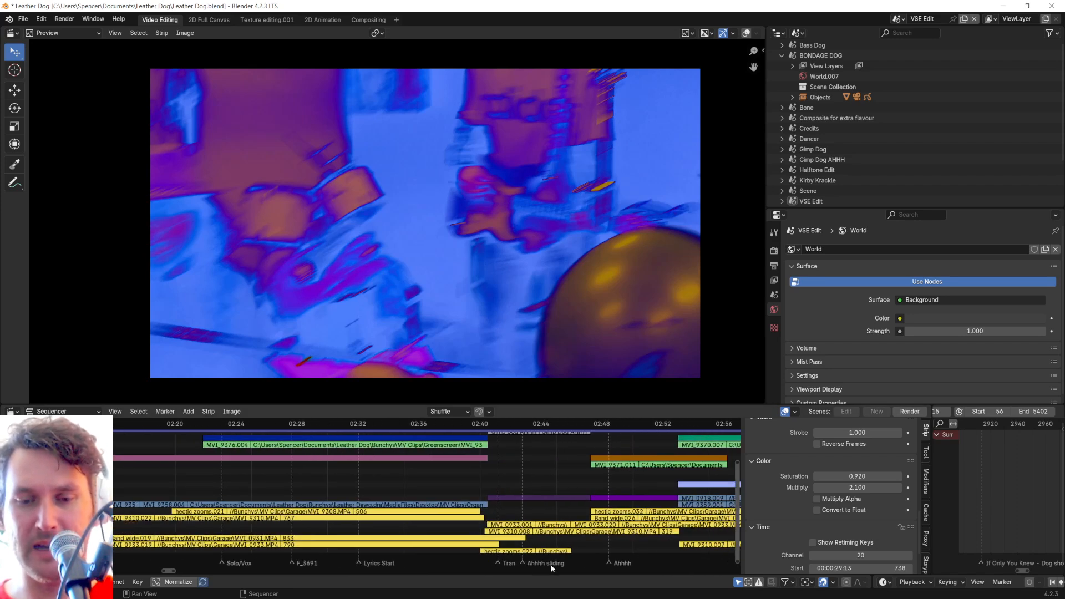
# Step: Scrub back to the keyed head shot at 01:39+12, just after the marker The World is now changing
pyautogui.scroll(-8, 549, 565)
pyautogui.moveTo(291, 510); pyautogui.dragTo(694, 541, button='middle')
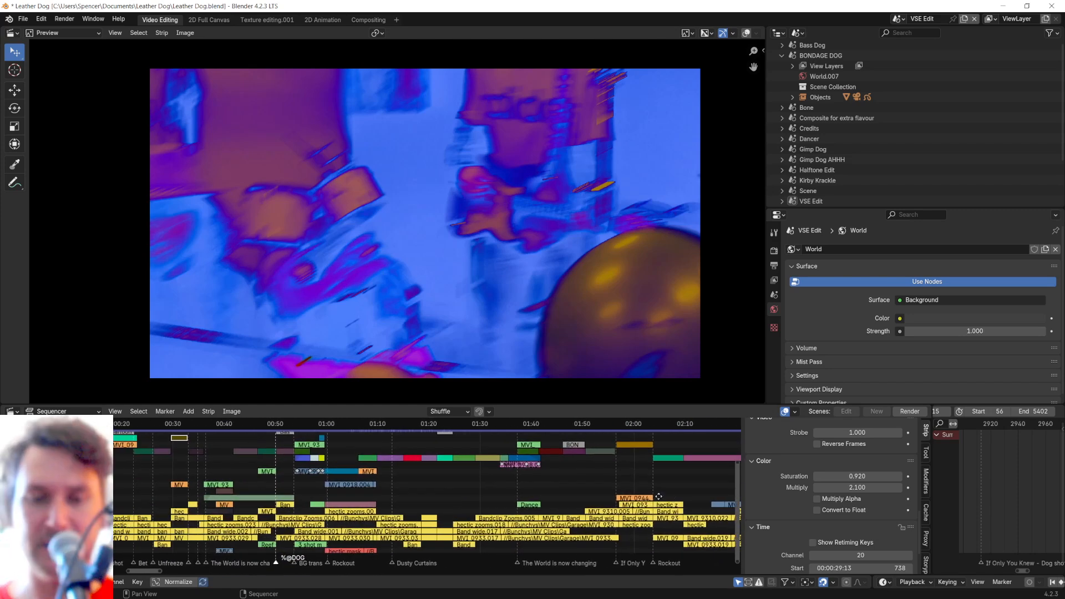
pyautogui.scroll(5, 539, 564)
pyautogui.moveTo(562, 426); pyautogui.dragTo(584, 425)
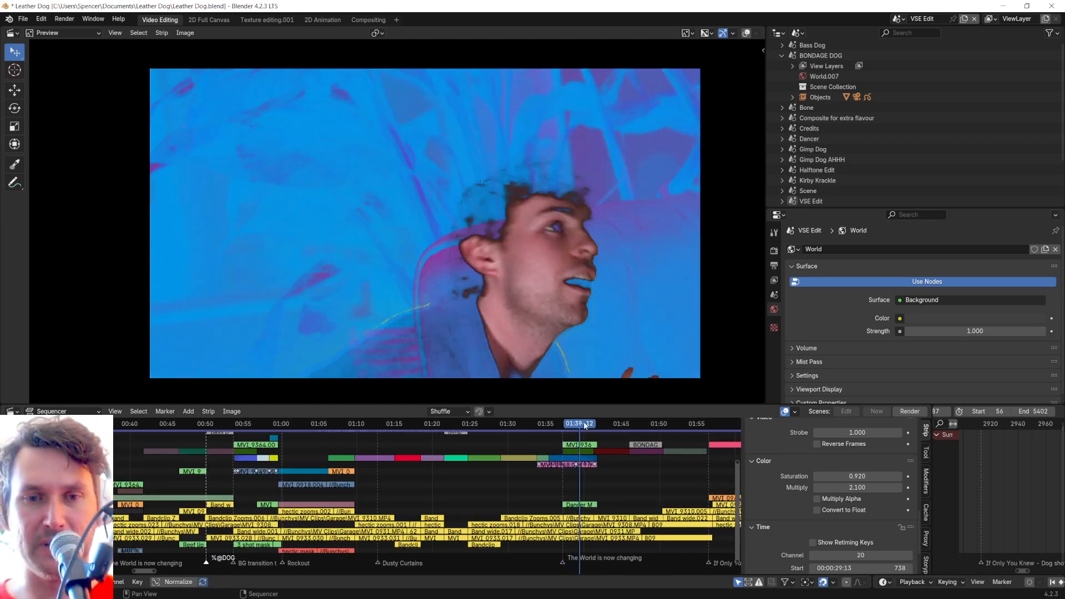
# Step: Play the keyed head shot, review it around 01:41, and set the playhead to 01:40+00
pyautogui.press('space')
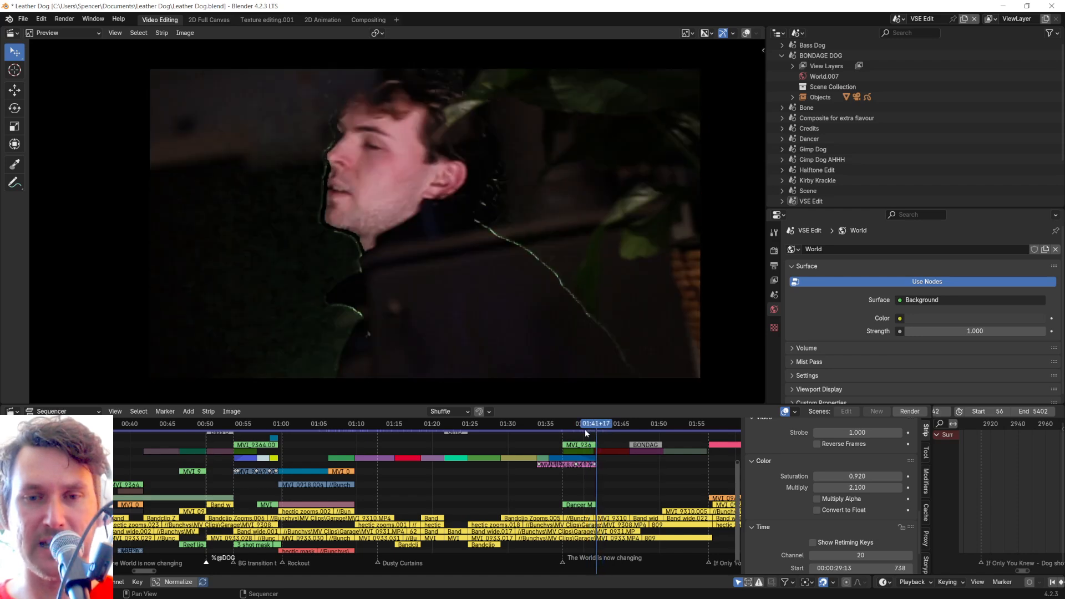
pyautogui.click(582, 428)
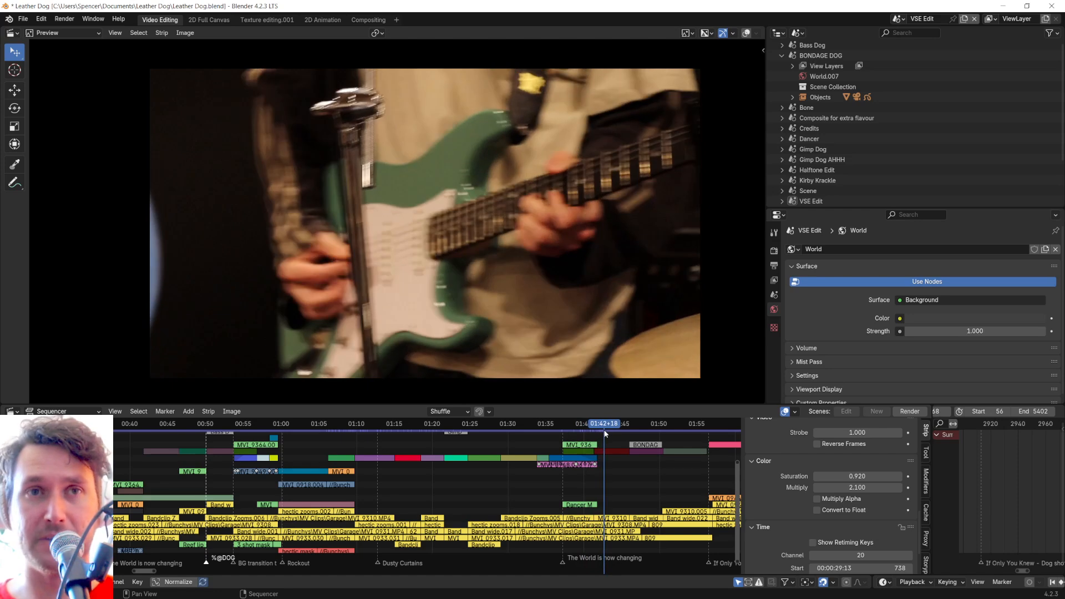
pyautogui.click(595, 432)
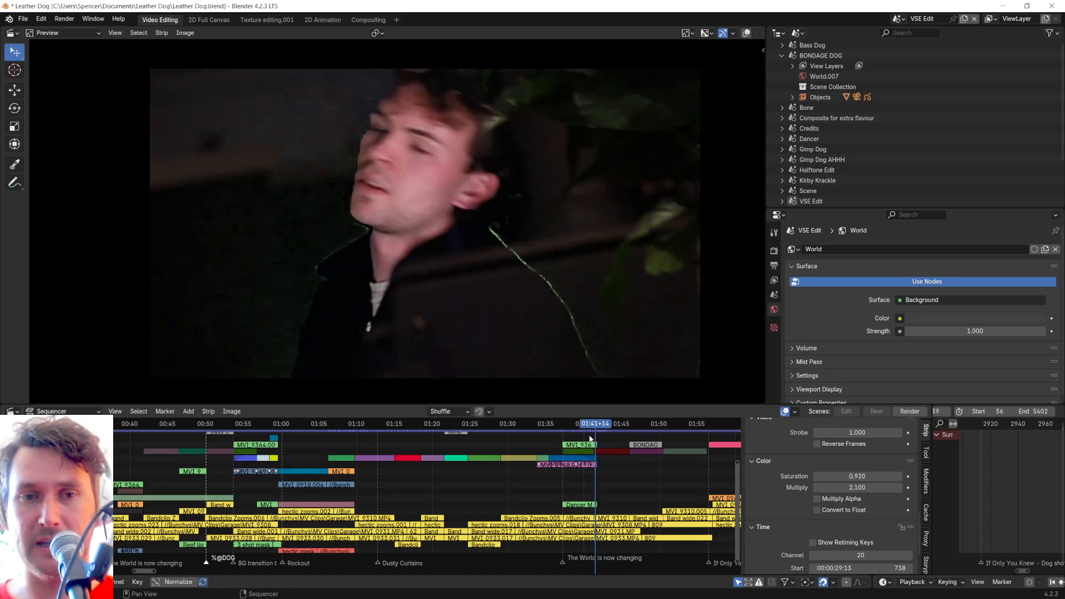
pyautogui.click(572, 432)
pyautogui.moveTo(572, 440)
pyautogui.mouseDown()
pyautogui.moveTo(591, 442)
pyautogui.moveTo(499, 456)
pyautogui.moveTo(545, 440)
pyautogui.moveTo(599, 442)
pyautogui.moveTo(586, 444)
pyautogui.mouseUp()
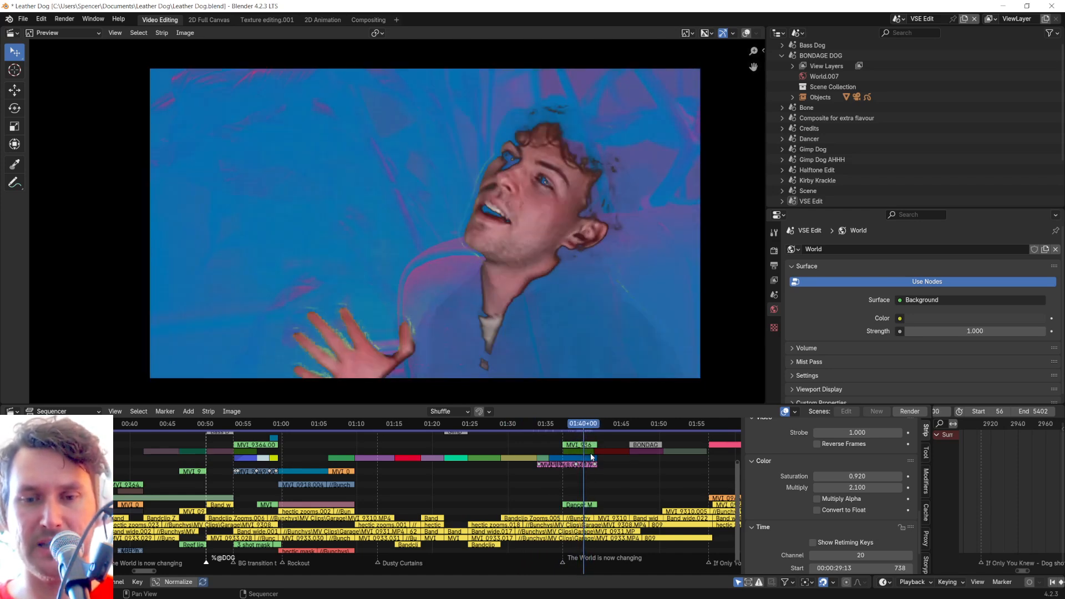
# Step: Select the hatched strip on channel 16 under the playhead at 01:40+00
pyautogui.scroll(2, 710, 476)
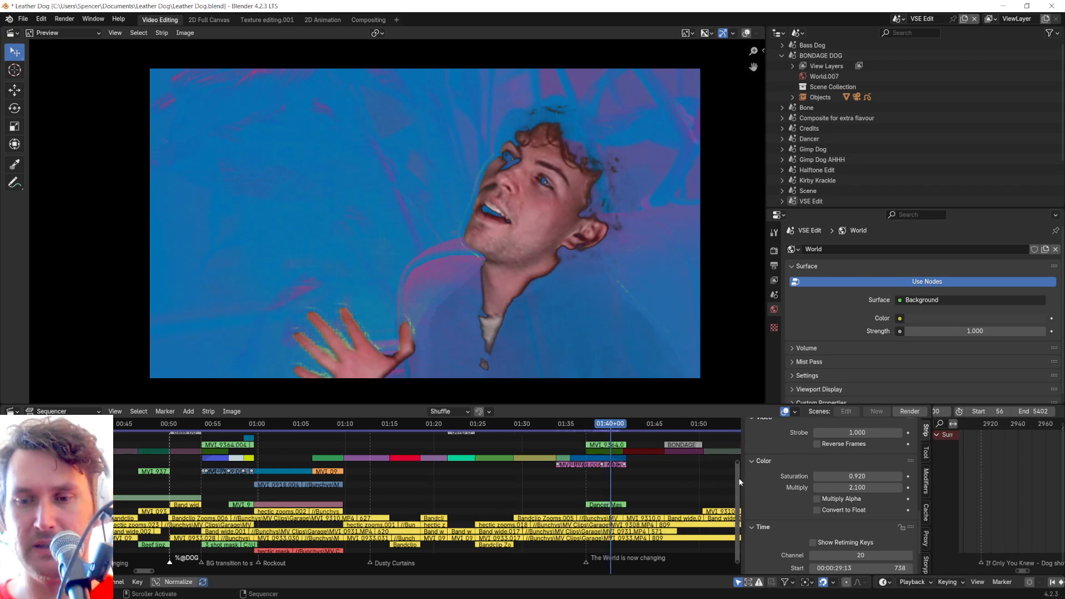
pyautogui.click(587, 465)
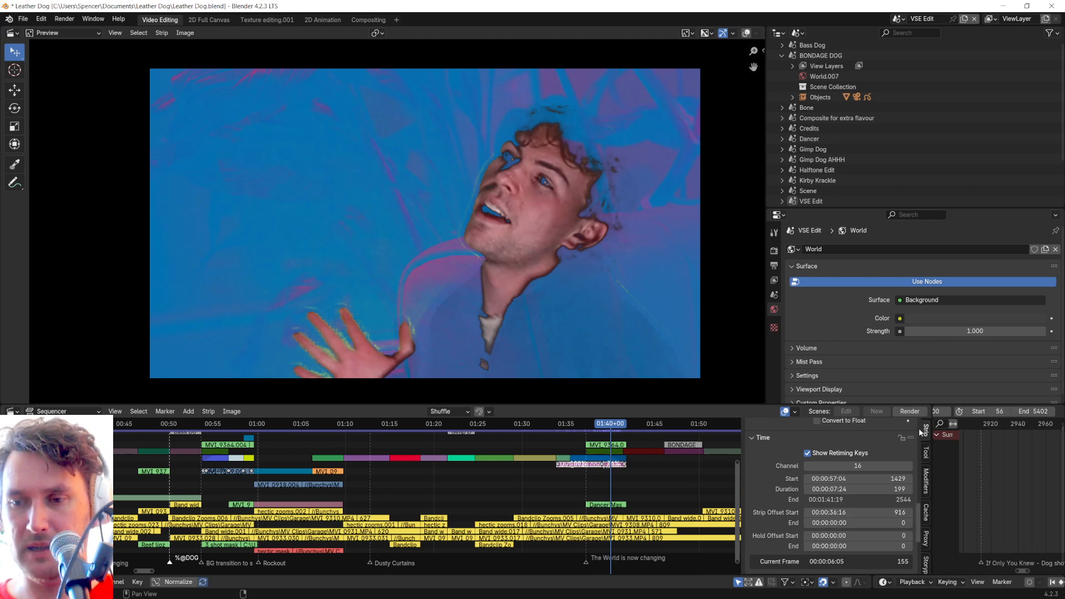
pyautogui.scroll(4, 670, 469)
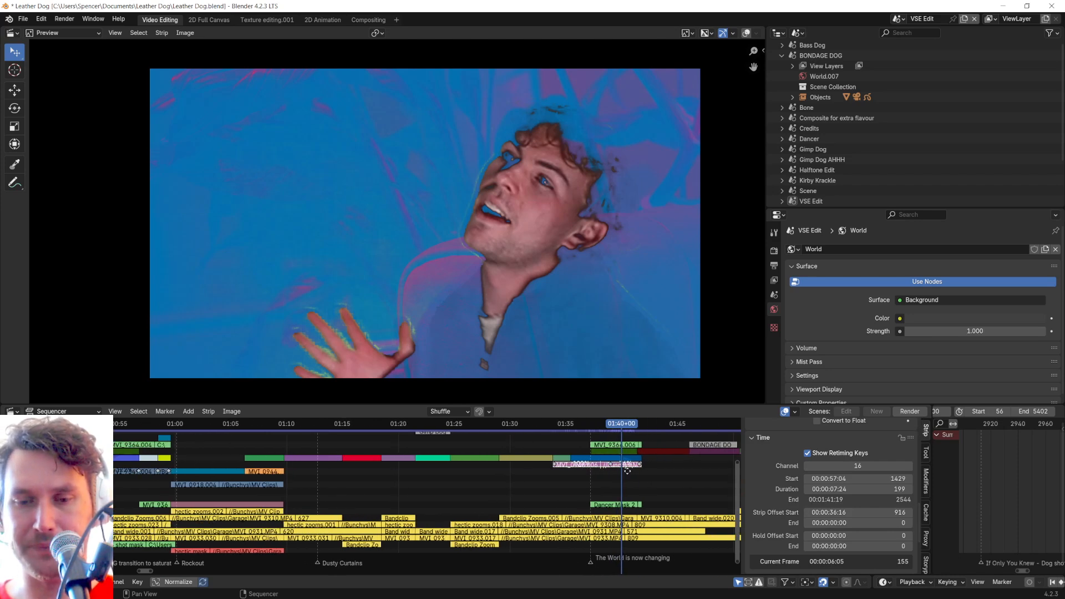
# Step: Select the green color strip on channel 18 below MVI_9364.006 and review its color, blend and transform settings
pyautogui.moveTo(738, 487); pyautogui.dragTo(738, 455)
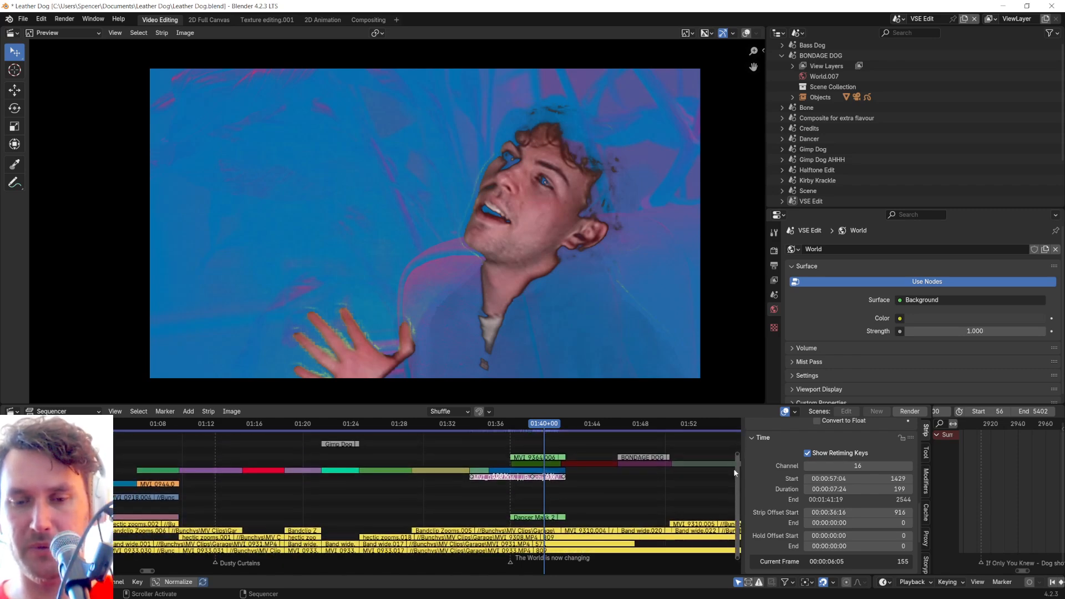
pyautogui.click(555, 464)
pyautogui.scroll(5, 818, 503)
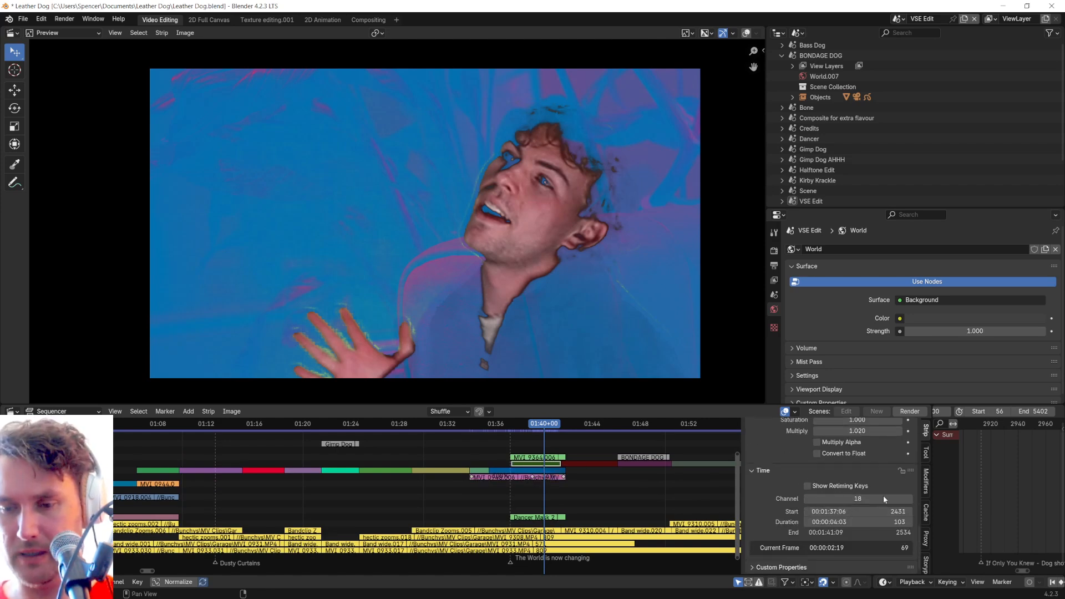
pyautogui.scroll(8, 817, 503)
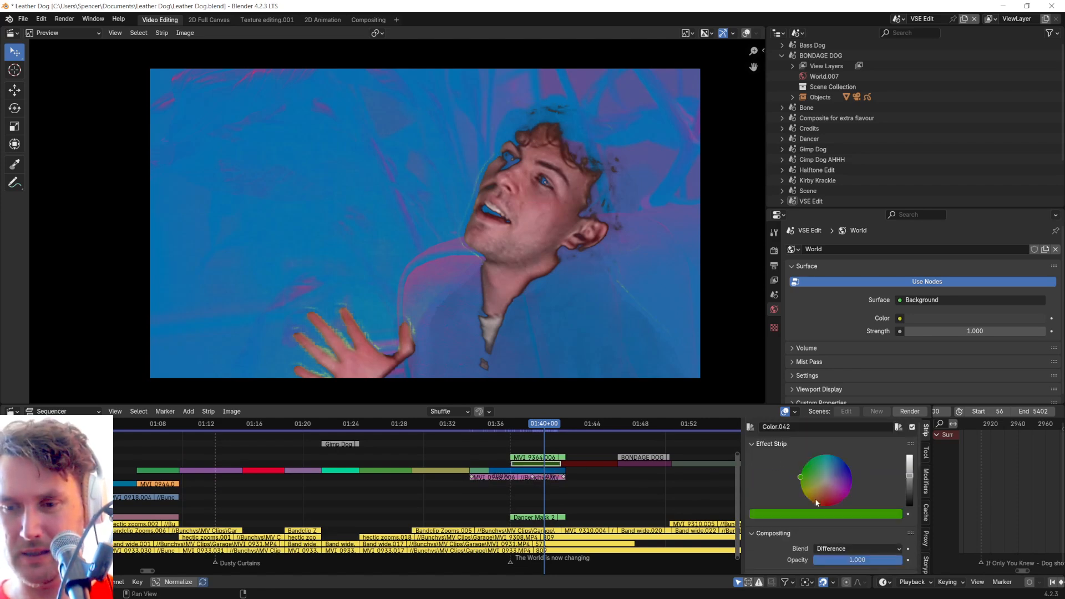
pyautogui.scroll(-8, 817, 504)
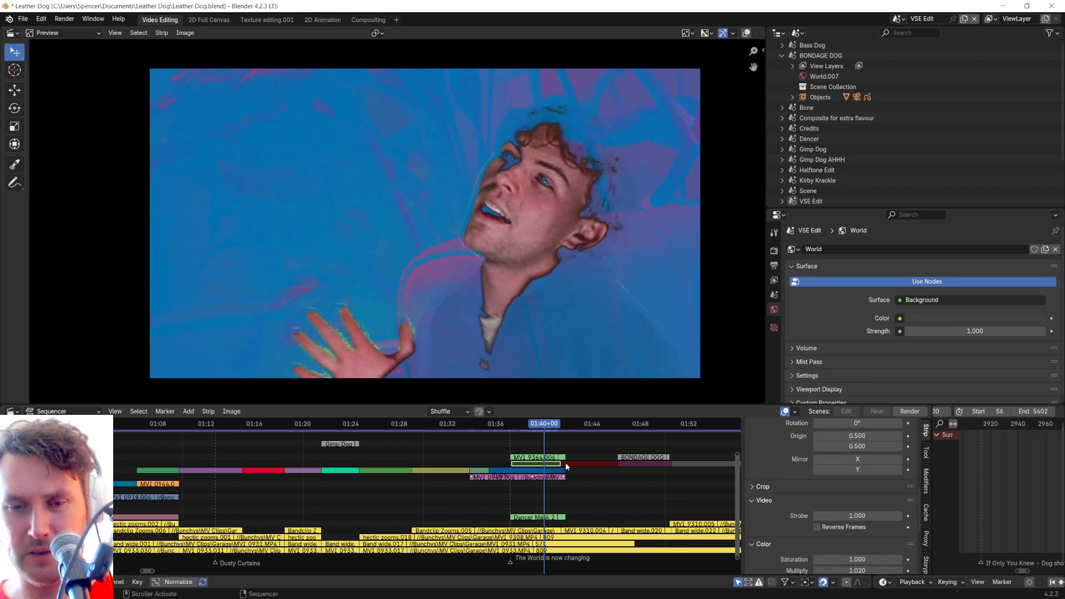
# Step: Select the blue color strip below the green one at 01:40+00 and review its color, blend and opacity settings
pyautogui.click(543, 471)
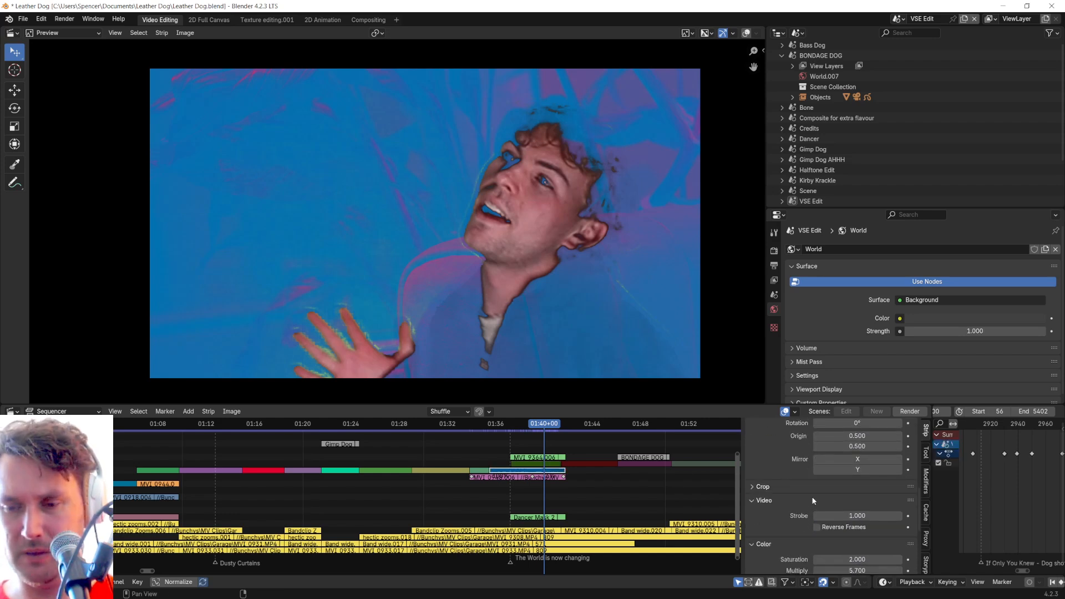
pyautogui.scroll(6, 813, 501)
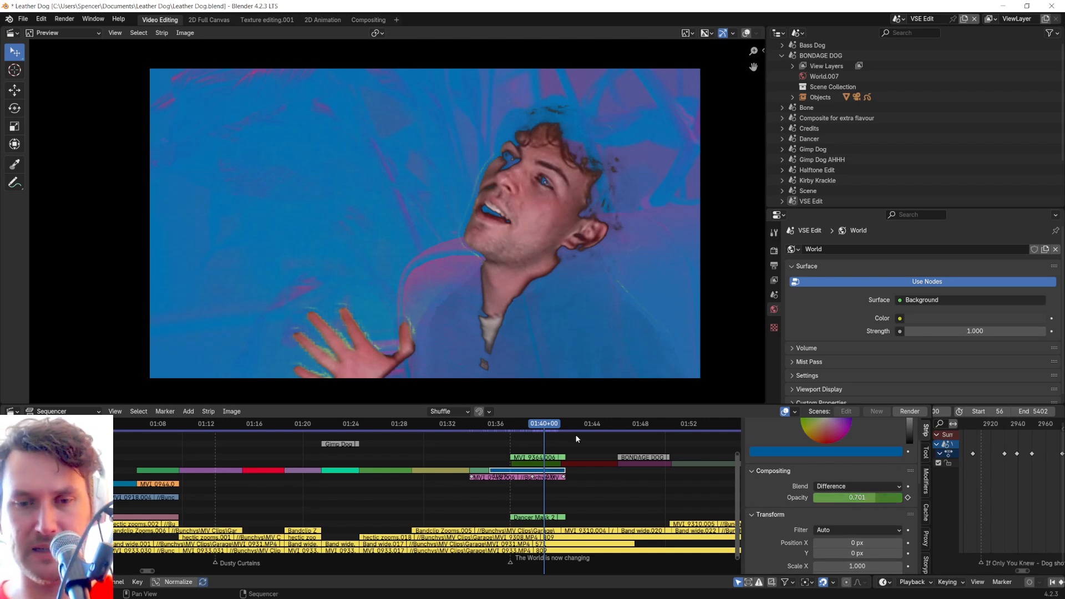
pyautogui.scroll(5, 534, 486)
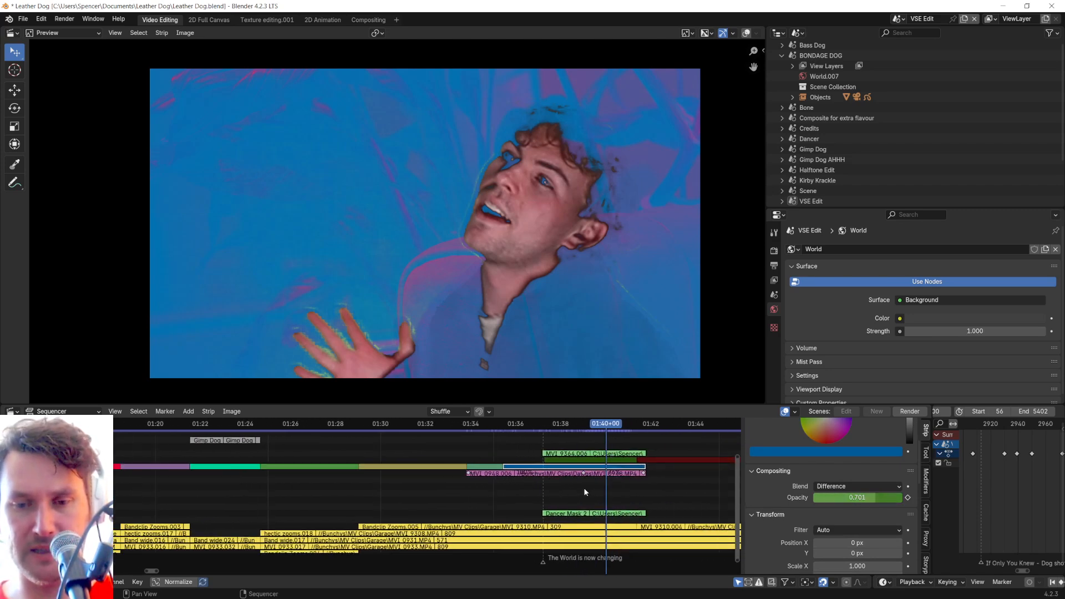
pyautogui.moveTo(589, 484); pyautogui.dragTo(432, 496, button='middle')
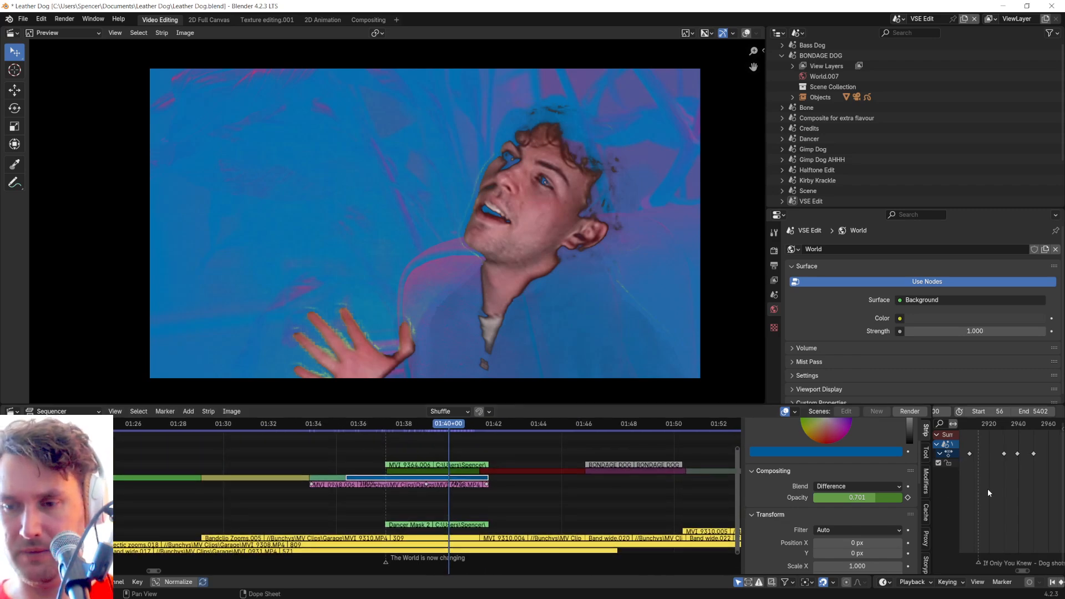
pyautogui.scroll(-2, 994, 479)
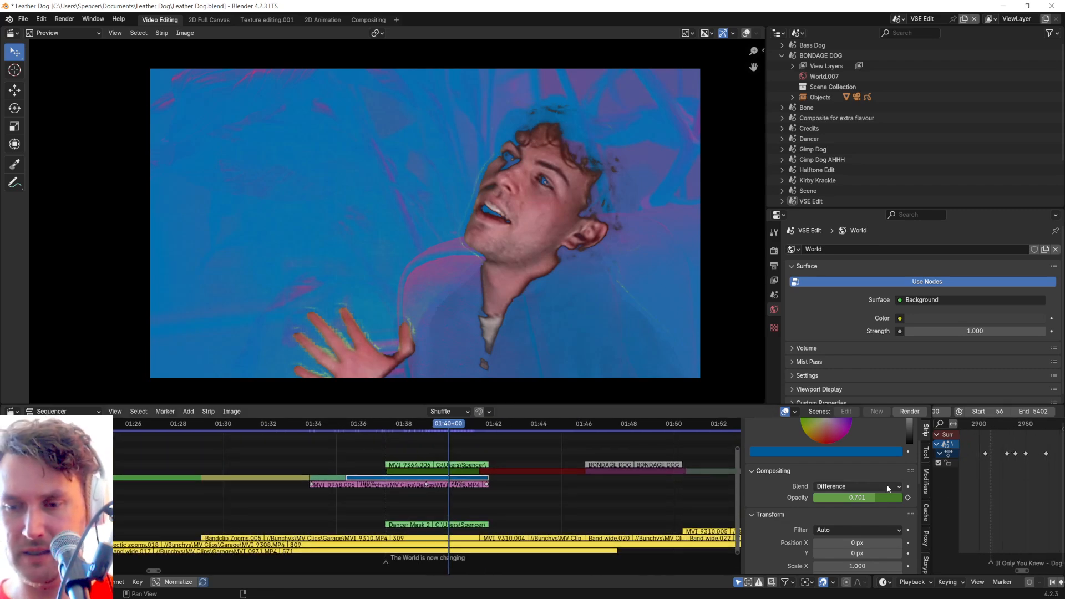
# Step: Scrub from 01:40+00 to 01:40+04 and back to 01:37+16 to compare the blue color strip's animated opacity
pyautogui.moveTo(446, 425)
pyautogui.mouseDown()
pyautogui.moveTo(467, 431)
pyautogui.moveTo(449, 443)
pyautogui.mouseUp()
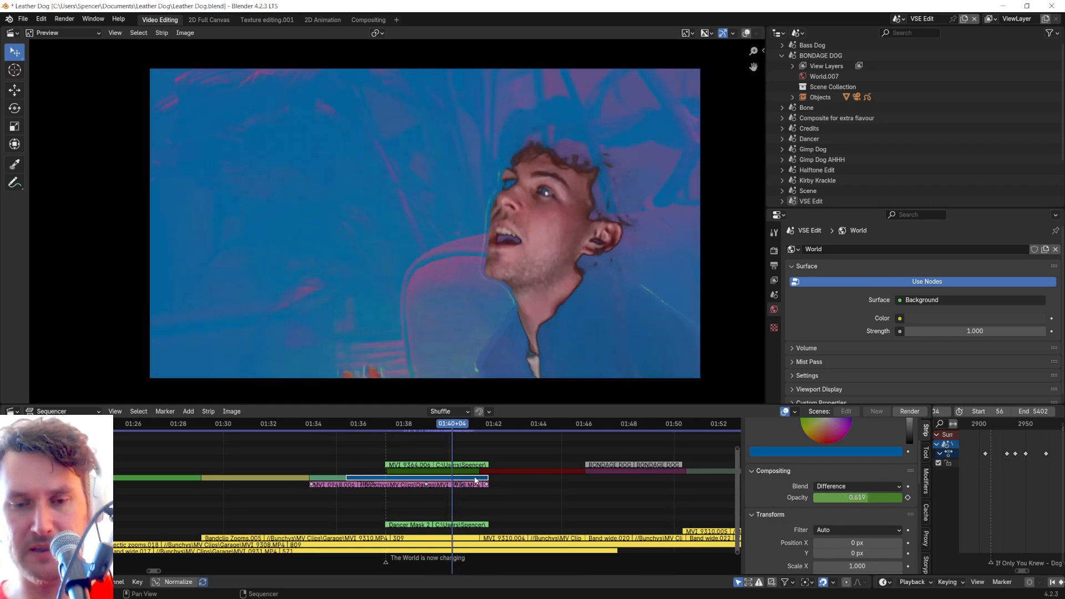
pyautogui.scroll(3, 855, 525)
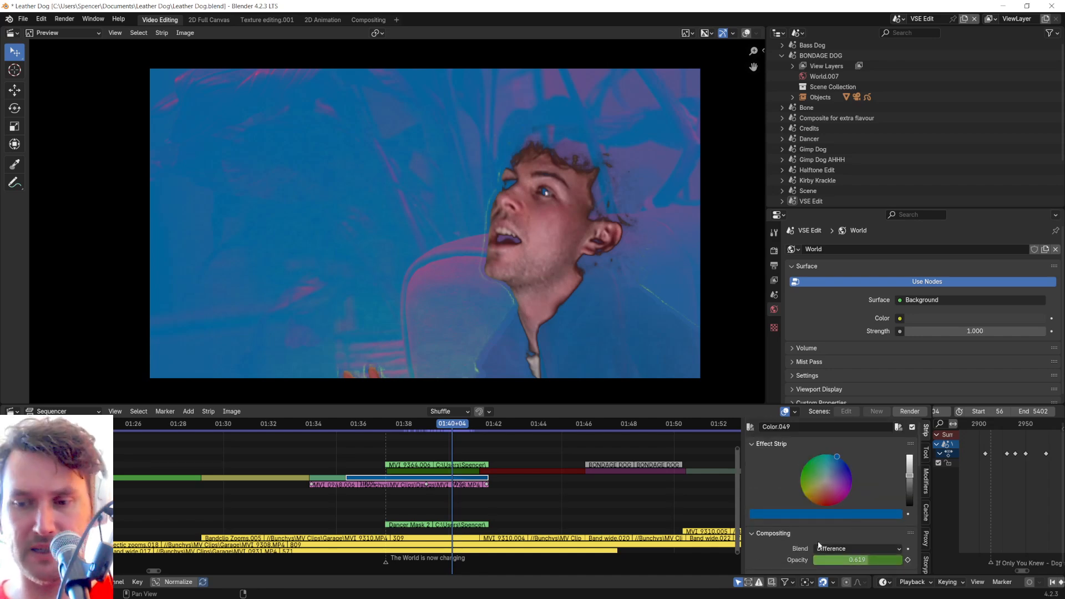
pyautogui.moveTo(452, 426); pyautogui.dragTo(398, 433)
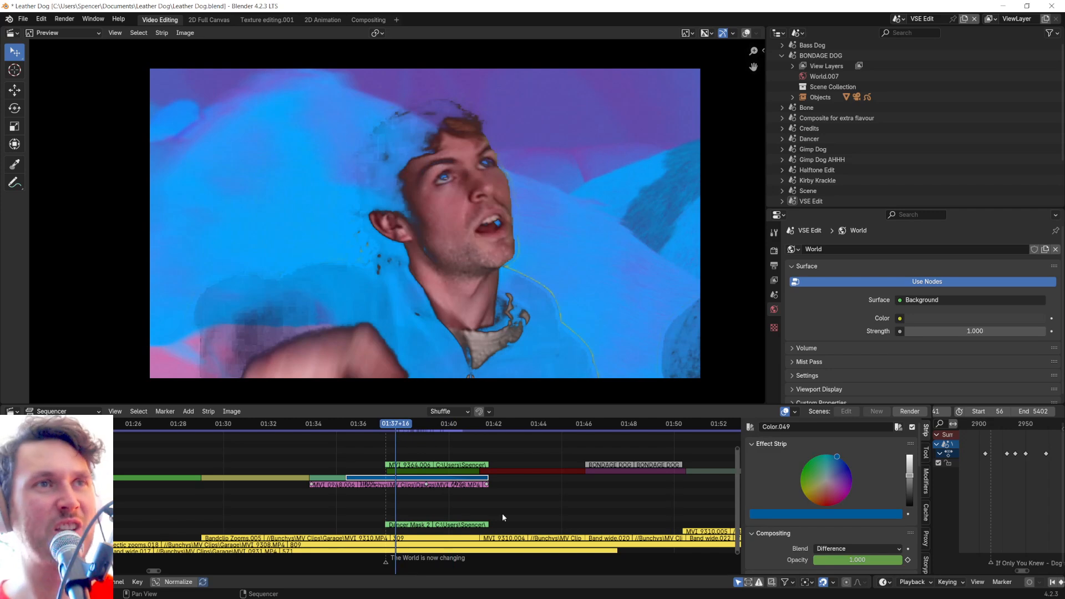
# Step: Move the playhead to the dog footage at 01:59+08, after the marker If Only You Knew - Dog shots
pyautogui.scroll(-8, 584, 491)
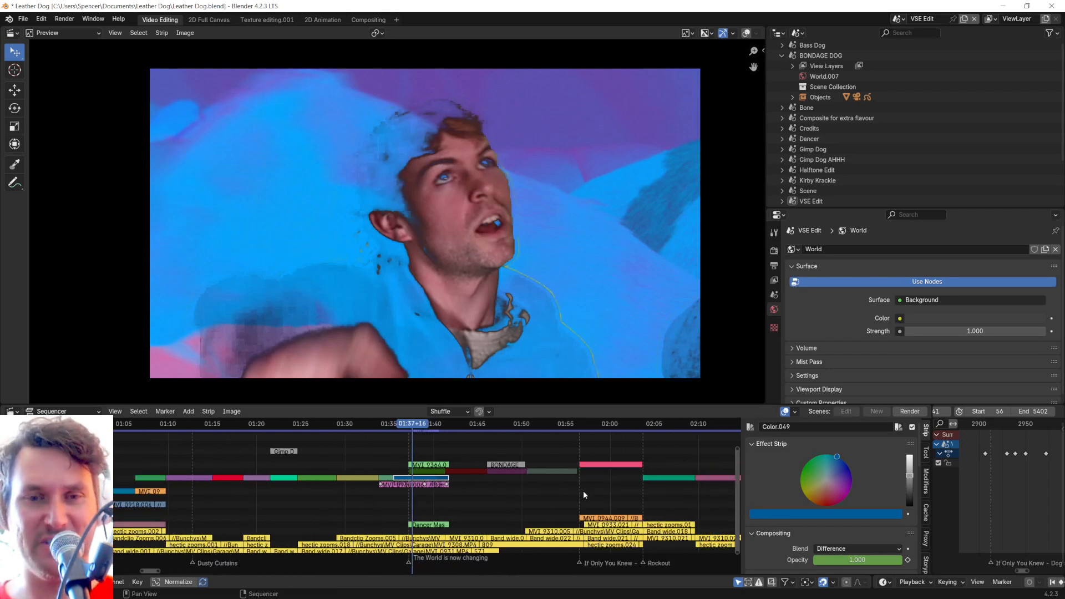
pyautogui.click(492, 425)
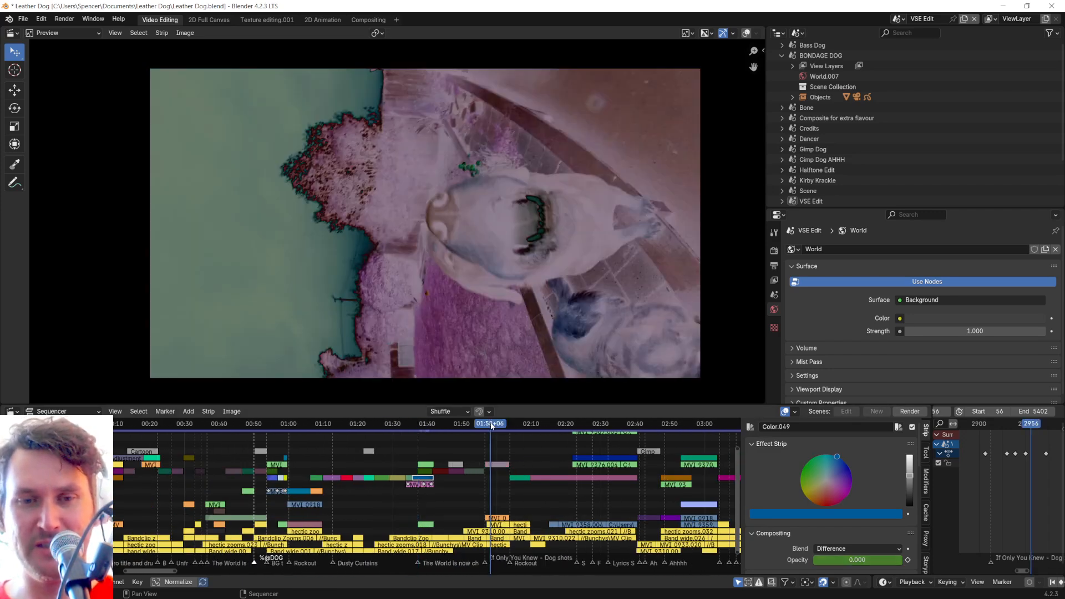
pyautogui.moveTo(492, 425); pyautogui.dragTo(496, 427)
pyautogui.moveTo(495, 429); pyautogui.dragTo(495, 429)
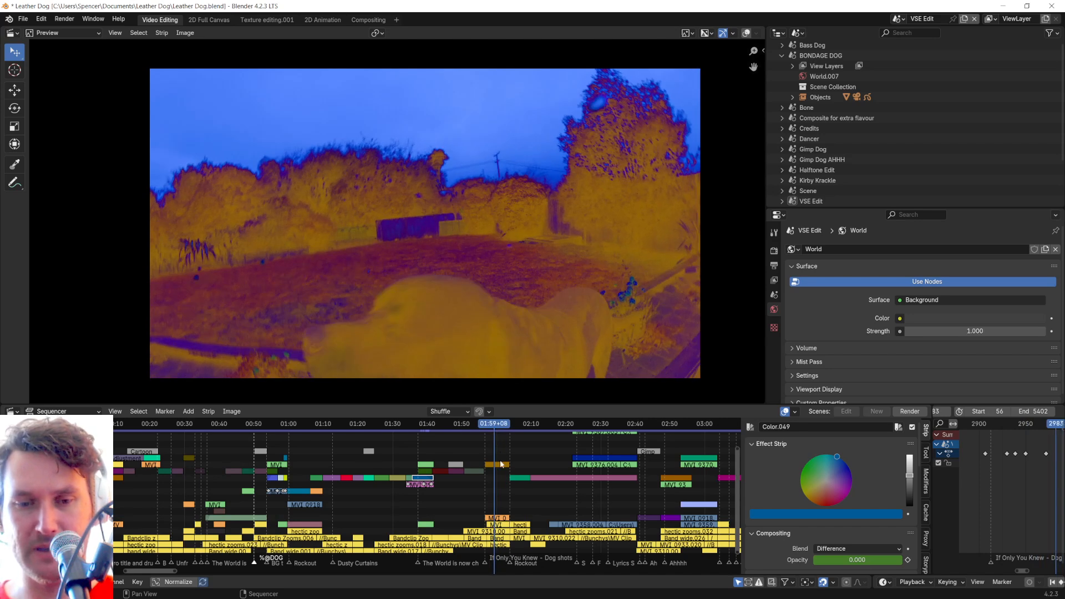
# Step: Select the color strip above the dog footage, review its color and blend keyframes, and scrub to frame 2974
pyautogui.scroll(8, 424, 483)
pyautogui.scroll(-10, 788, 515)
pyautogui.scroll(3, 787, 514)
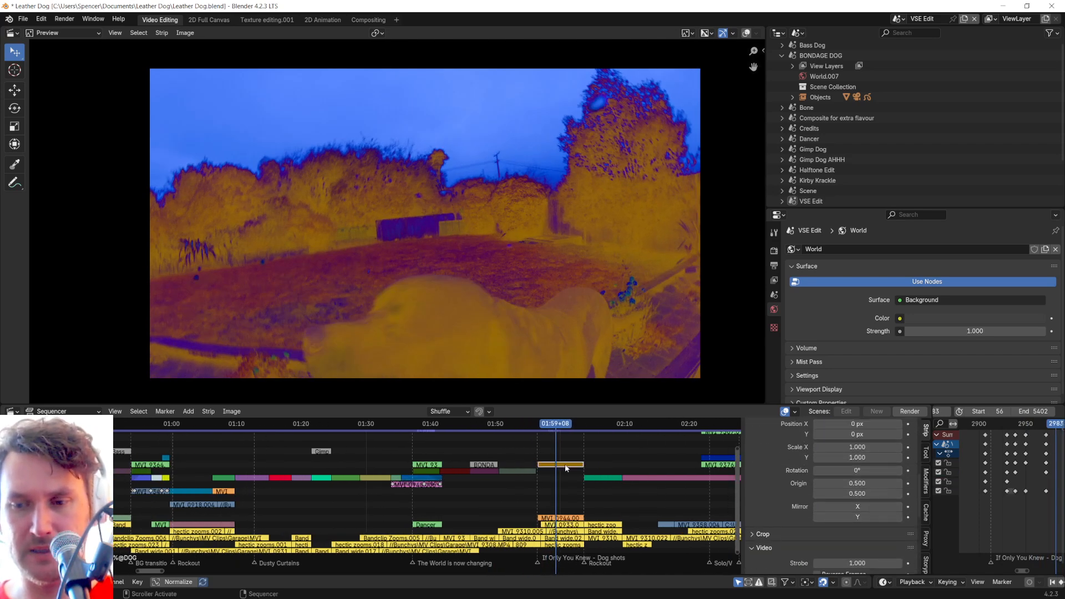
pyautogui.scroll(6, 799, 516)
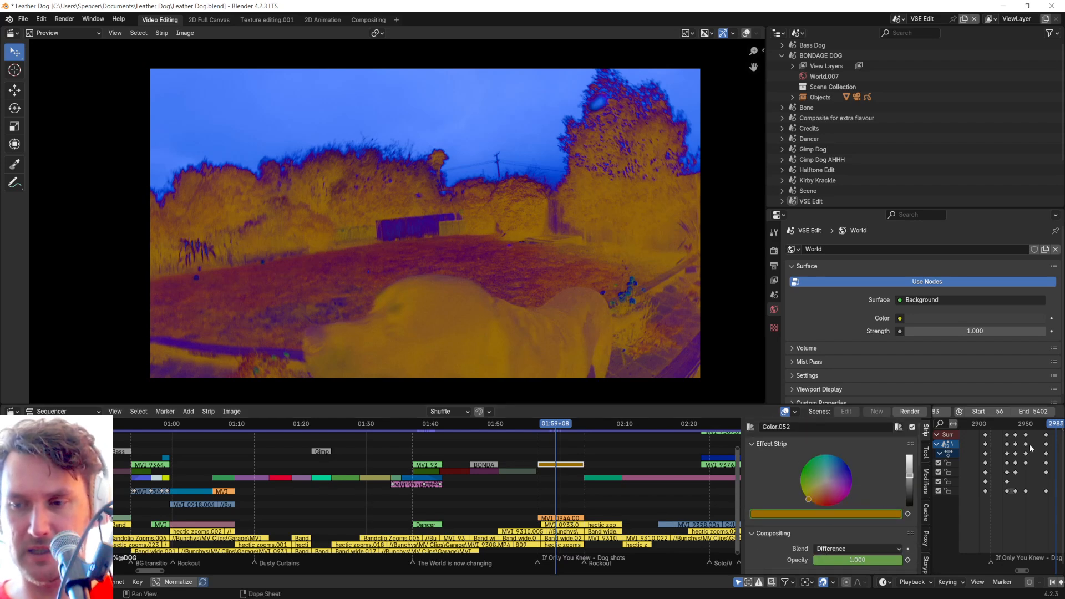
pyautogui.scroll(2, 605, 480)
pyautogui.moveTo(1043, 426); pyautogui.dragTo(1050, 434)
# Step: Switch from the VSE Edit scene to the Kirby Krackle scene
pyautogui.scroll(-8, 329, 482)
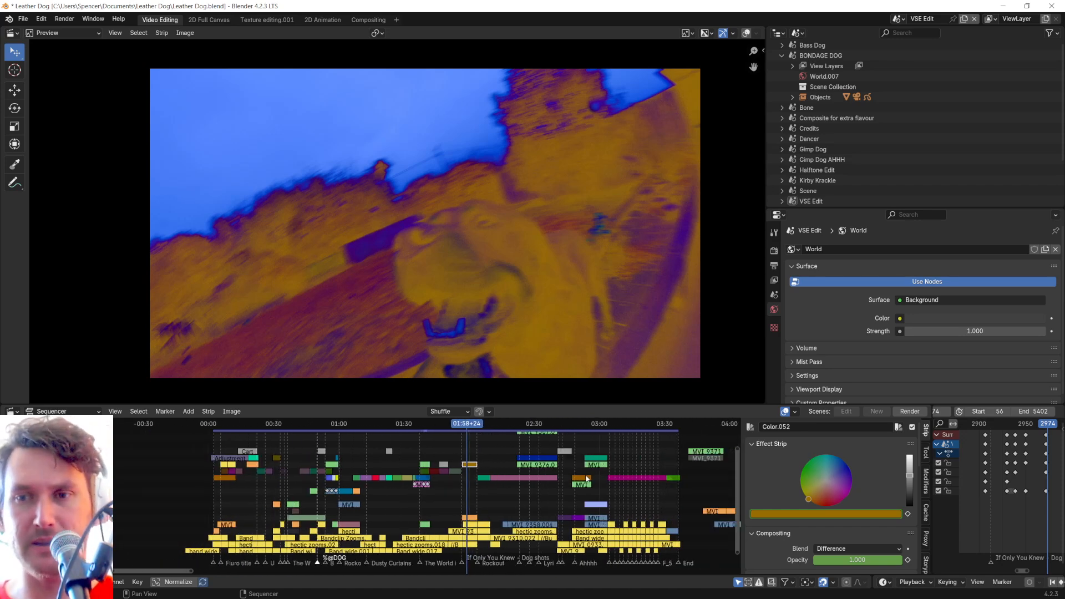
pyautogui.scroll(3, 587, 478)
pyautogui.scroll(-3, 852, 191)
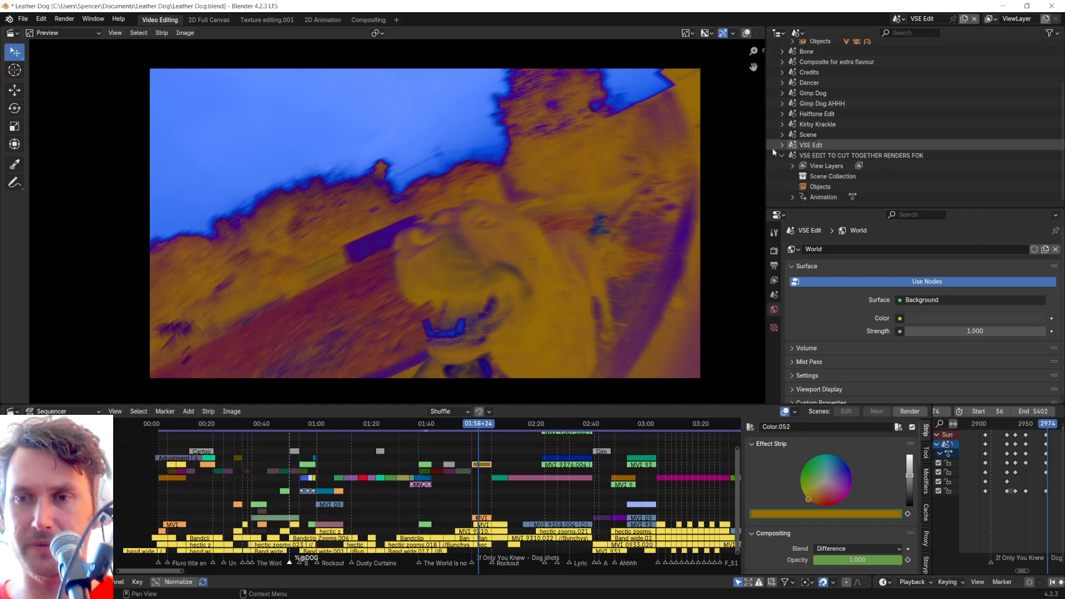
pyautogui.click(811, 125)
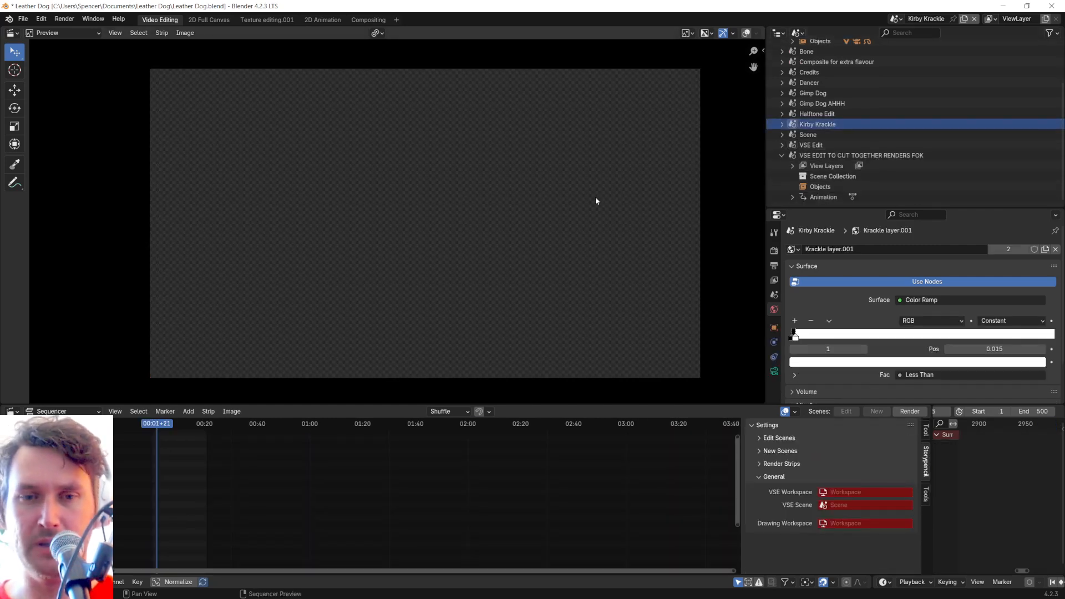
# Step: Open the 2D Full Canvas workspace, frame the krackle pattern through the scene camera, and start playback
pyautogui.click(209, 20)
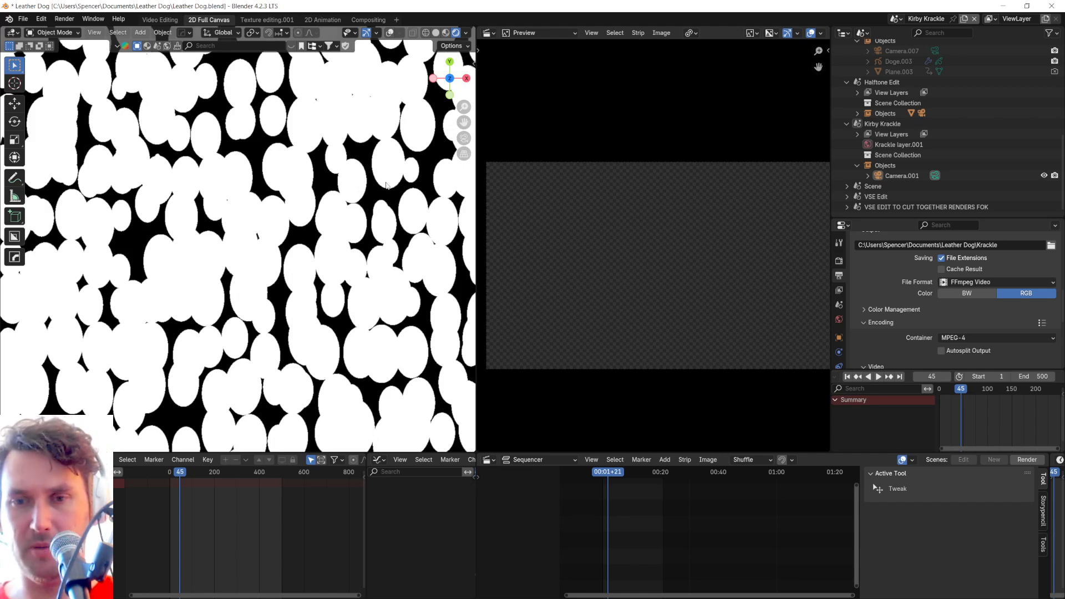
pyautogui.press('KP_0')
pyautogui.scroll(-2, 378, 159)
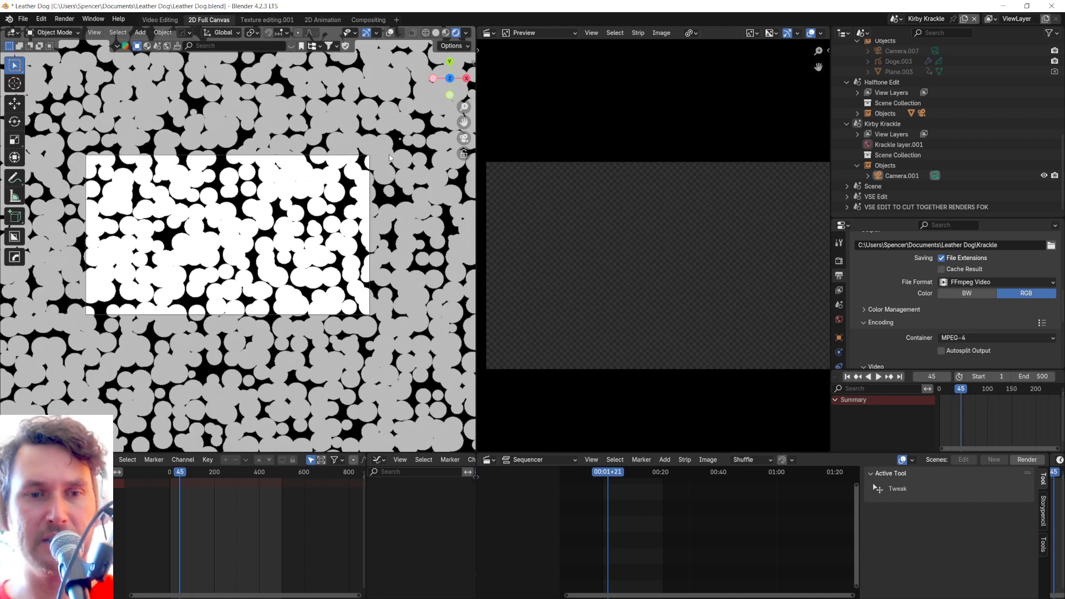
pyautogui.press('space')
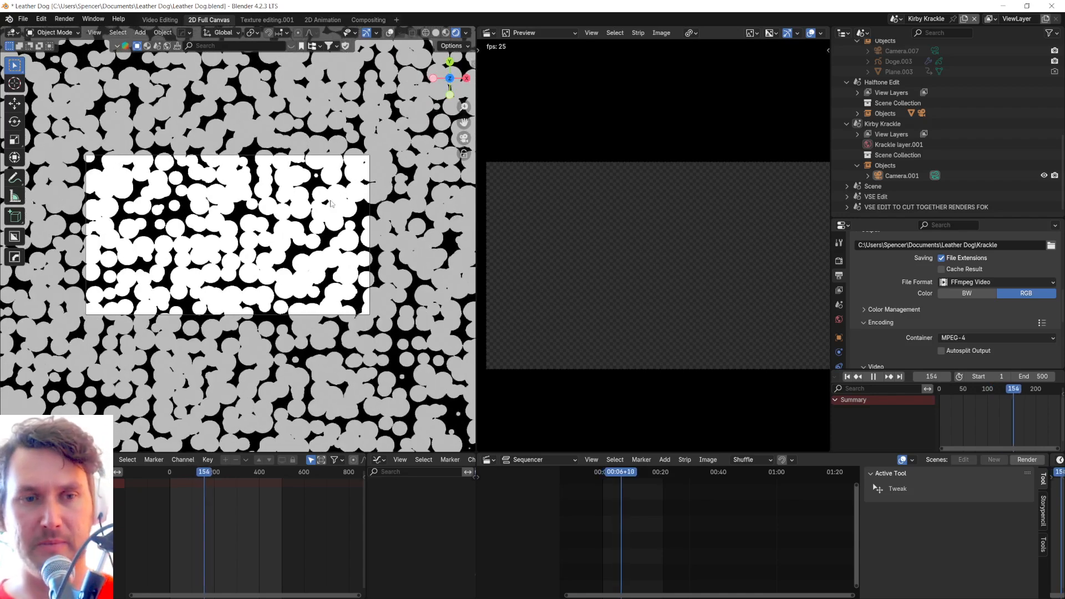
# Step: Watch the krackle animation enlarged in the viewport with the toolbar hidden, and stop playback at frame 322
pyautogui.scroll(1, 330, 204)
pyautogui.scroll(1, 330, 204)
pyautogui.keyDown('shift'); pyautogui.moveTo(310, 207); pyautogui.dragTo(337, 268, button='middle'); pyautogui.keyUp('shift')
pyautogui.press('n')
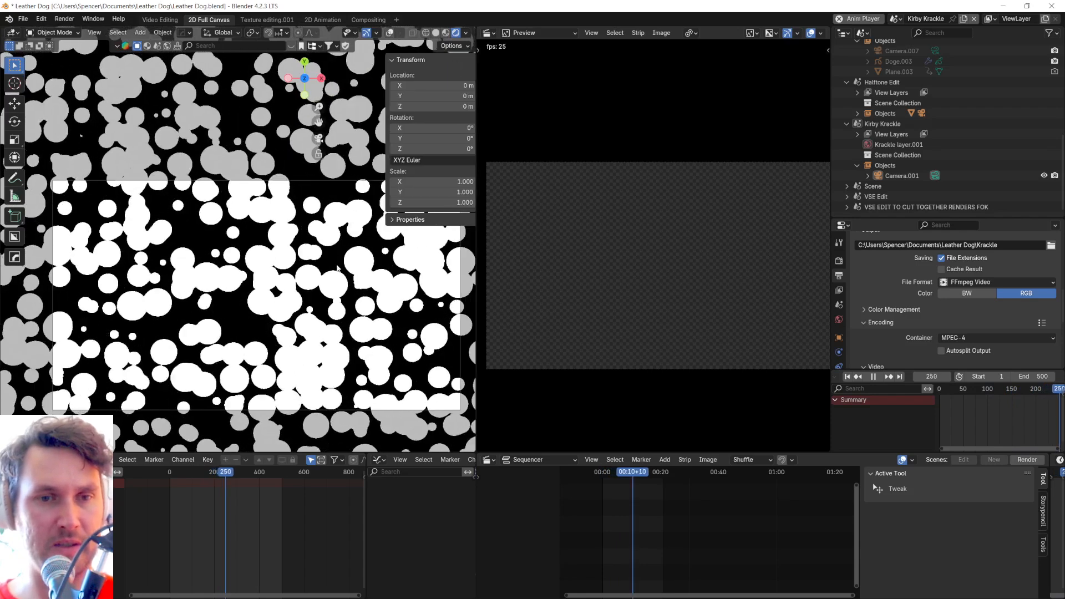
pyautogui.press('n')
pyautogui.press('t')
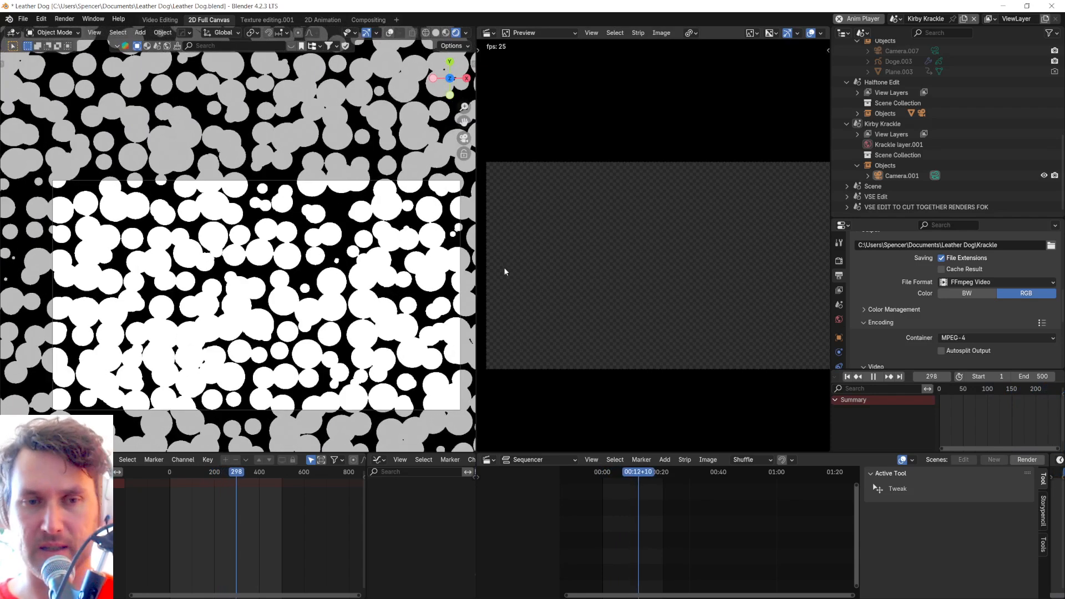
pyautogui.press('space')
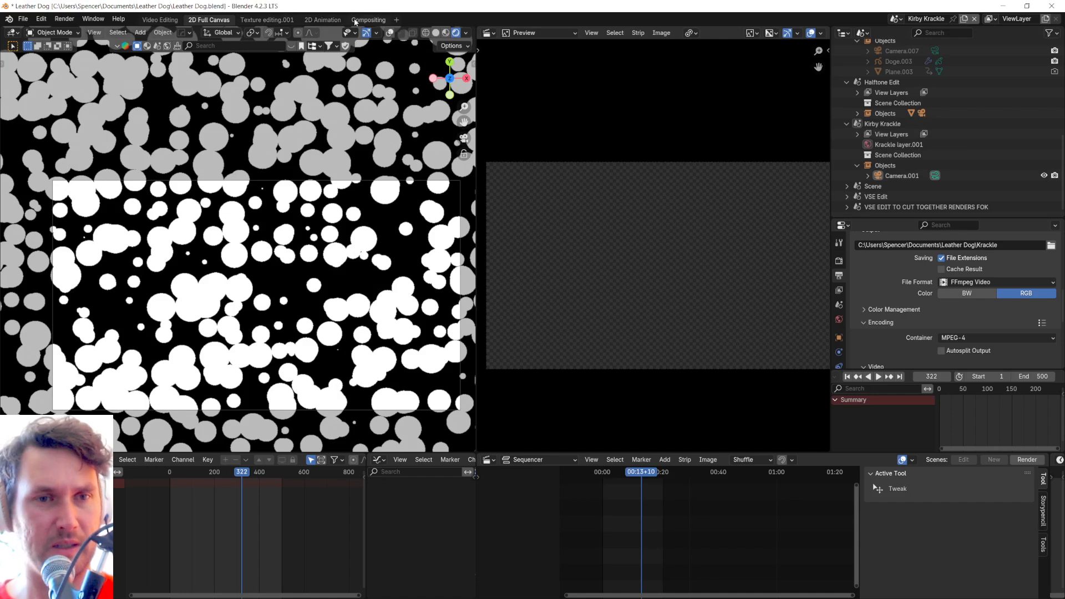
# Step: Open the Texture editing.001 workspace and set its 3D viewport to Rendered shading
pyautogui.click(269, 20)
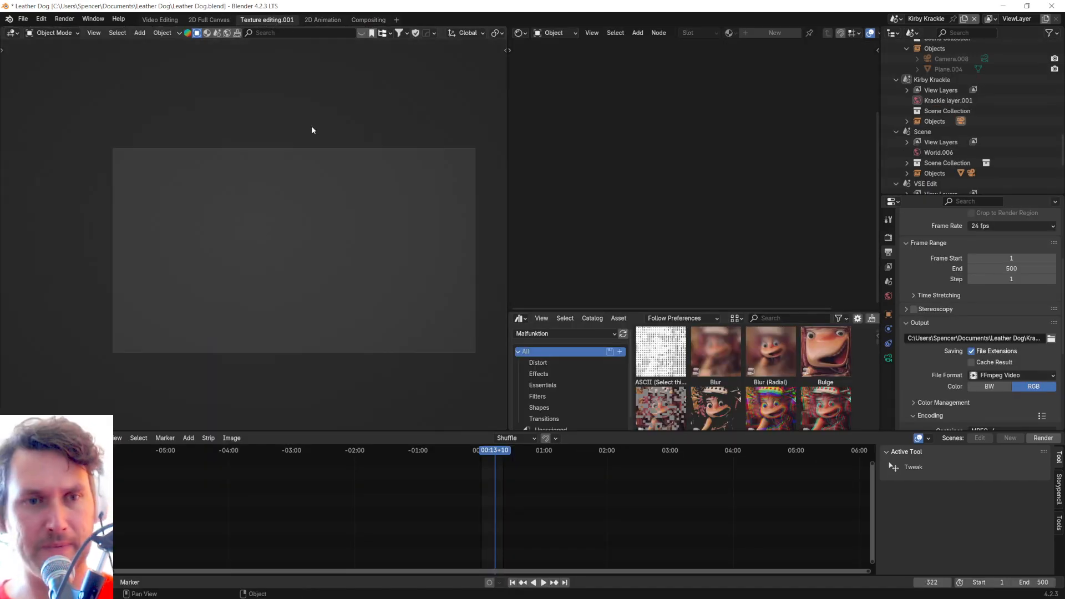
pyautogui.scroll(-8, 478, 33)
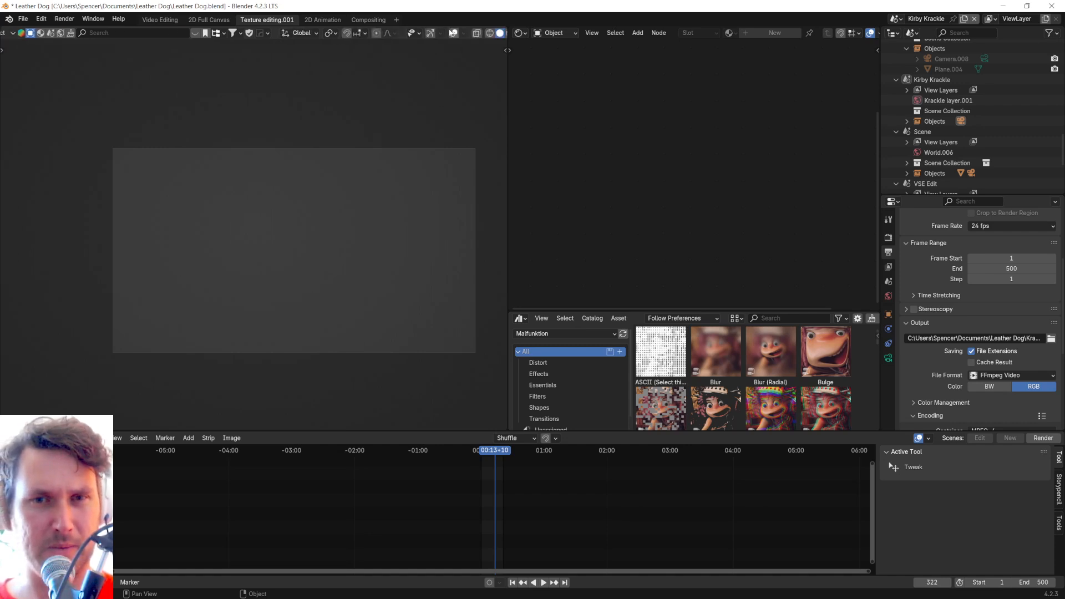
pyautogui.click(488, 33)
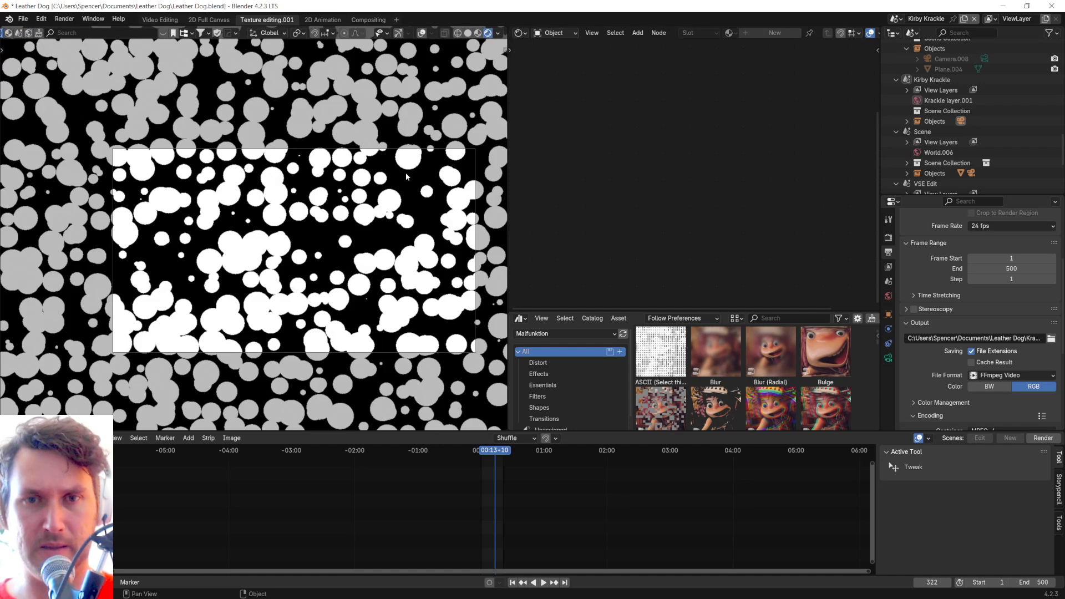
# Step: Show the World shader nodes of Krackle layer.001, and return the shader editor to the Object shader type
pyautogui.click(557, 34)
pyautogui.click(555, 66)
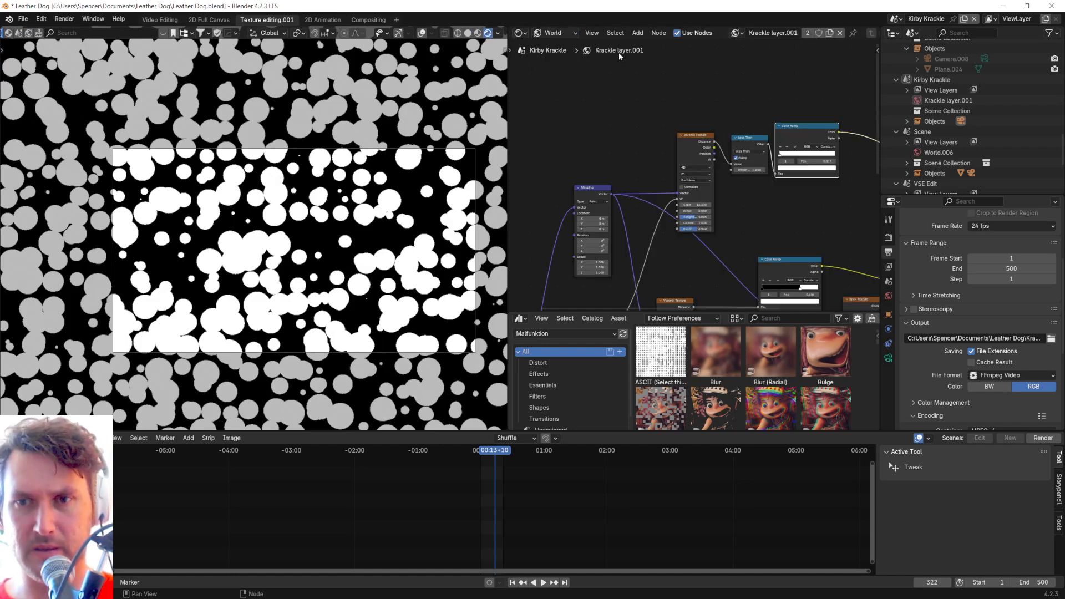
pyautogui.click(741, 34)
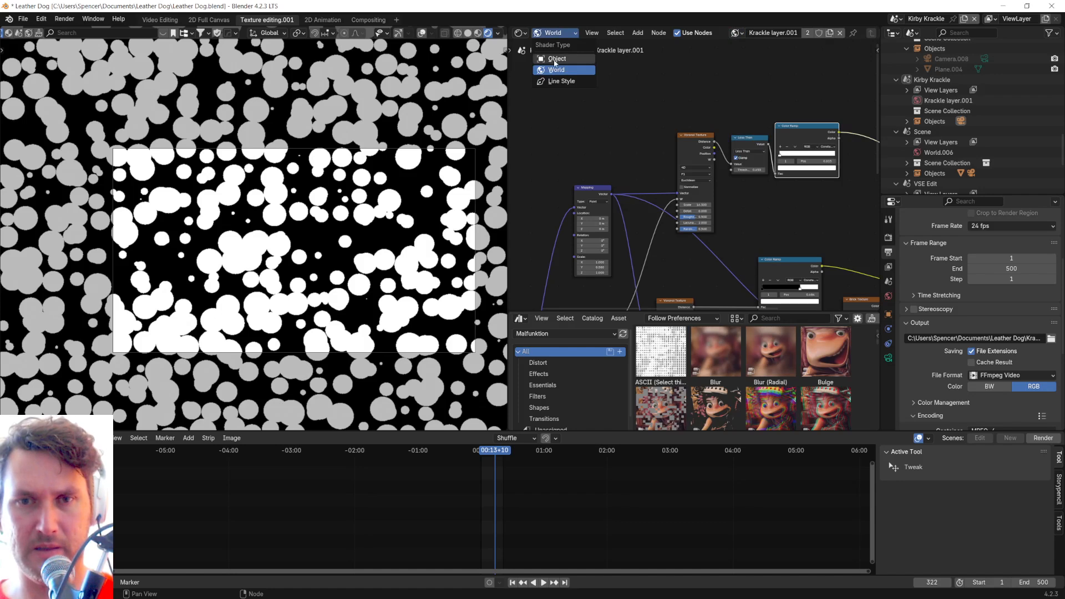
pyautogui.click(556, 60)
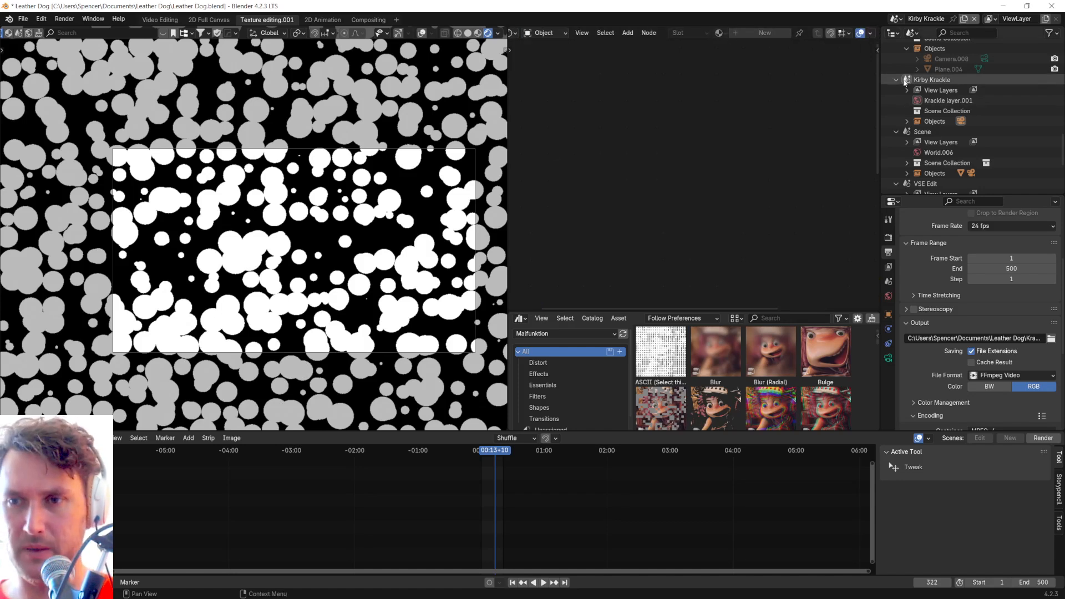
# Step: Play the krackle animation in the rendered viewport and stop at frame 378
pyautogui.scroll(3, 927, 89)
pyautogui.scroll(-5, 927, 86)
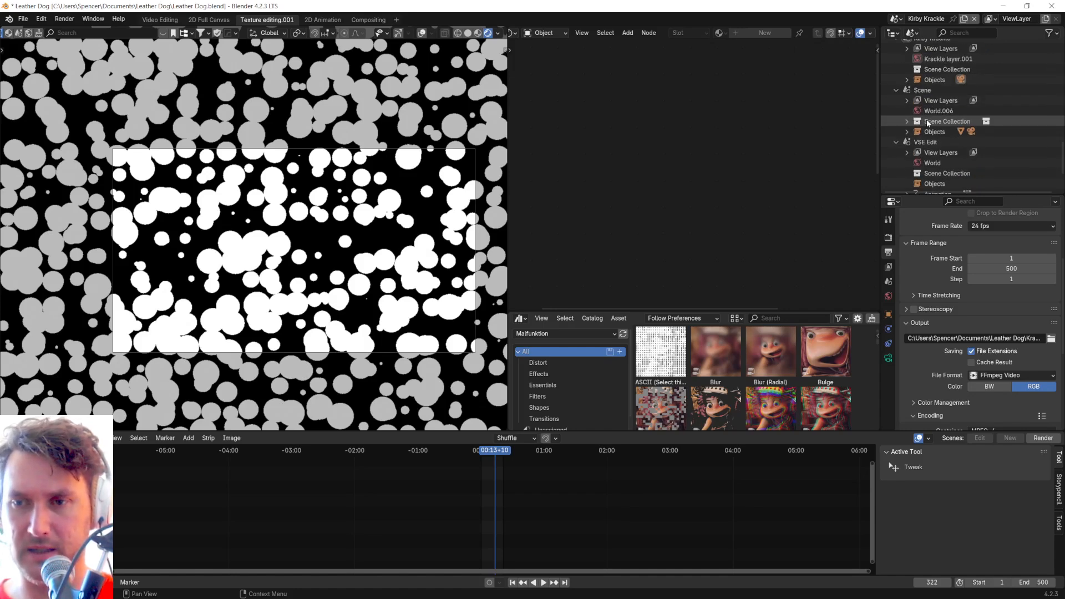
pyautogui.press('space')
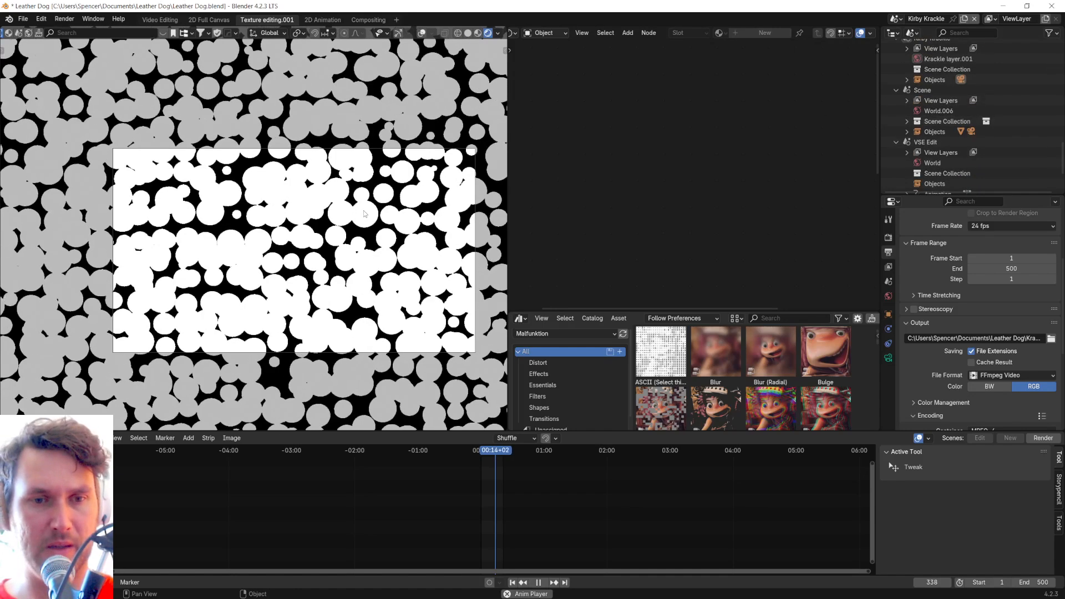
pyautogui.press('space')
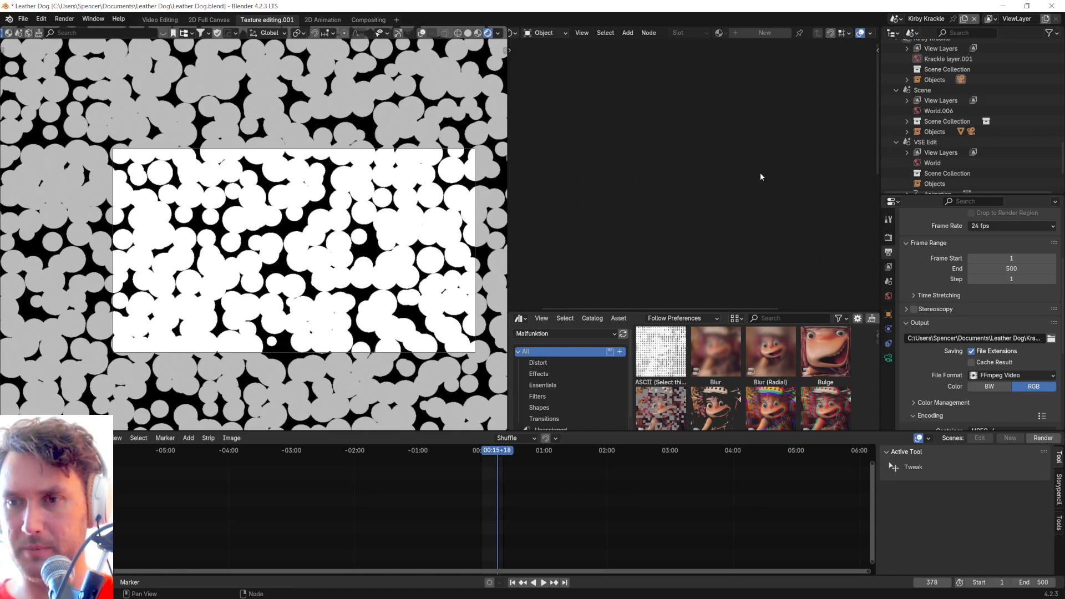
# Step: Find the Dancer scene in the scene list and make it the active scene
pyautogui.scroll(3, 913, 157)
pyautogui.scroll(5, 915, 138)
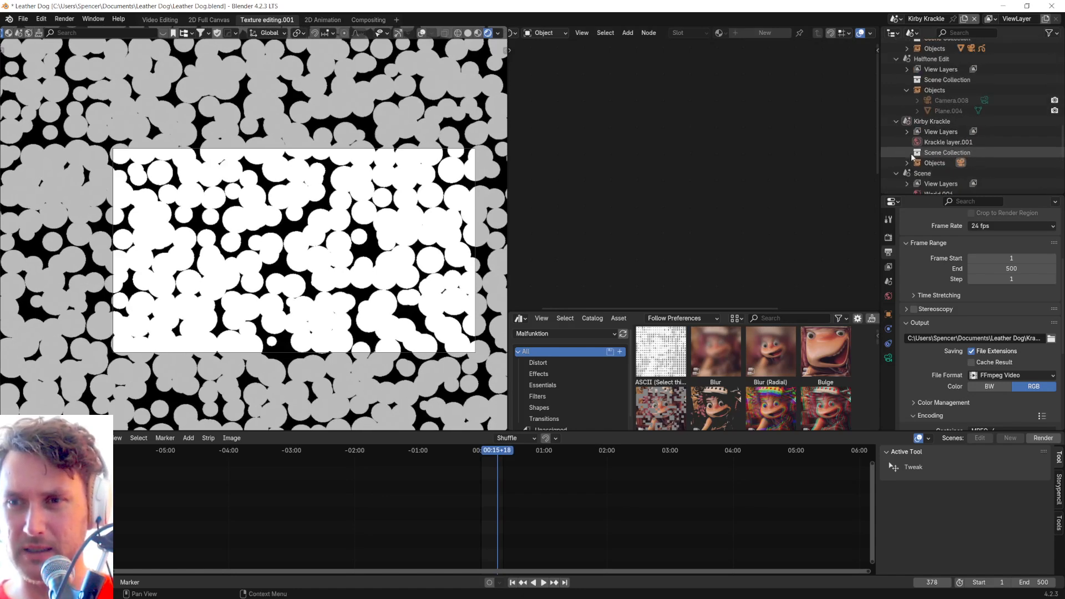
pyautogui.scroll(6, 925, 110)
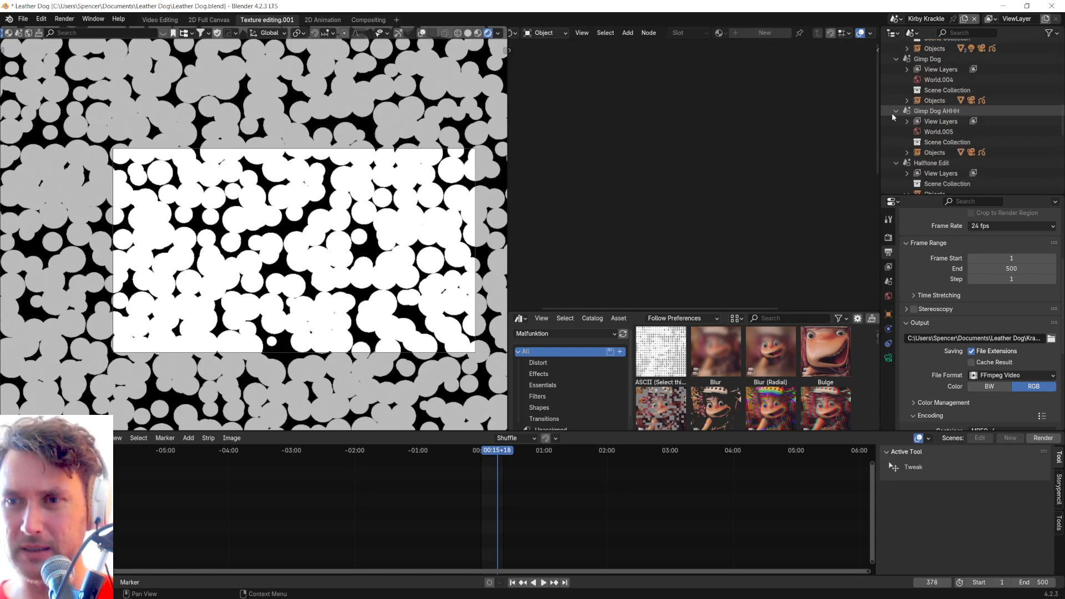
pyautogui.scroll(5, 921, 78)
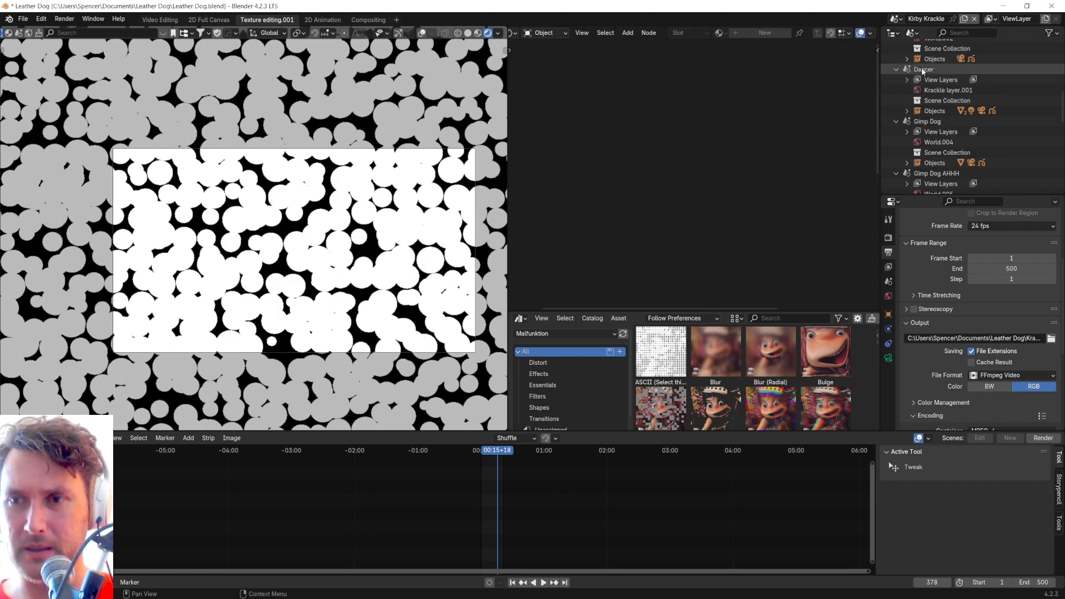
pyautogui.click(921, 70)
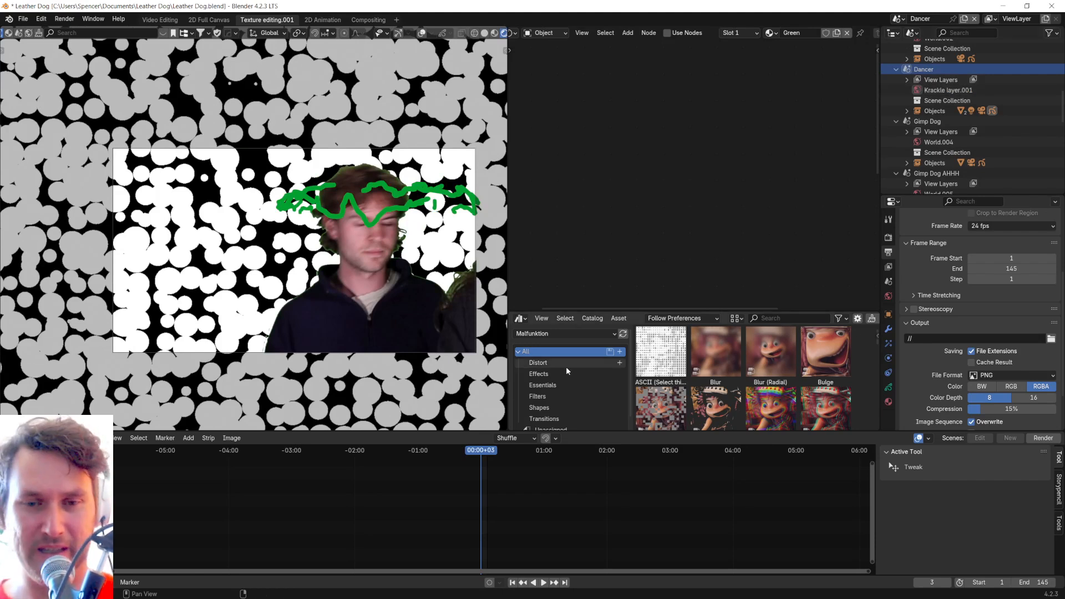
# Step: Play the Dancer scene's animation in the rendered viewport, with the green halo strokes in close view, and stop at frame 14
pyautogui.scroll(5, 407, 259)
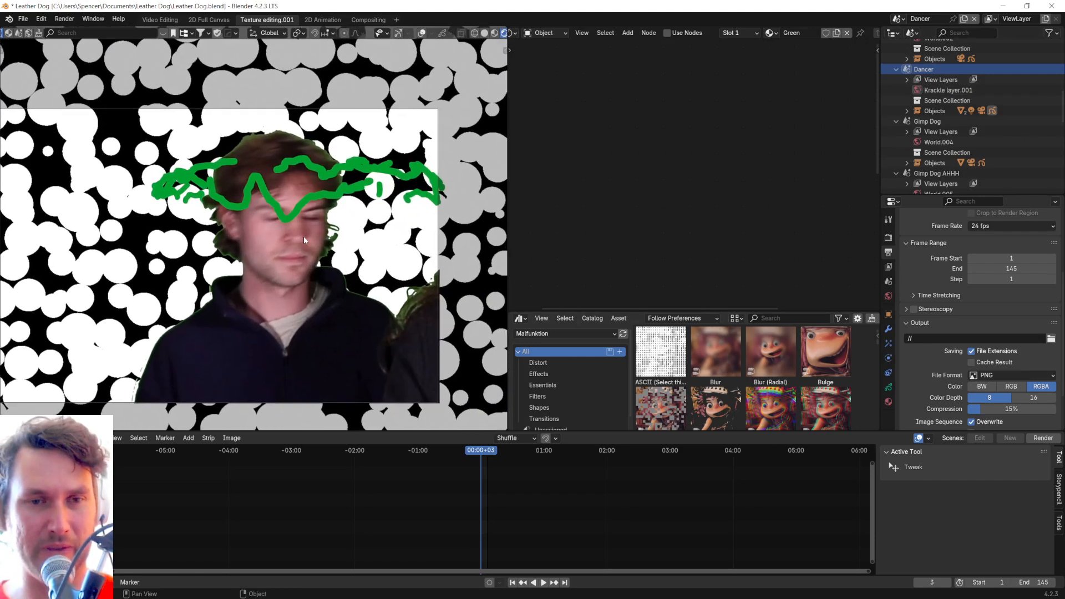
pyautogui.scroll(-1, 318, 234)
pyautogui.moveTo(276, 235)
pyautogui.mouseDown(button='middle')
pyautogui.moveTo(280, 248)
pyautogui.moveTo(349, 239)
pyautogui.moveTo(281, 222)
pyautogui.mouseUp(button='middle')
pyautogui.scroll(5, 278, 223)
pyautogui.moveTo(407, 214)
pyautogui.keyDown('alt'); pyautogui.mouseDown()
pyautogui.moveTo(447, 200)
pyautogui.moveTo(422, 213)
pyautogui.moveTo(470, 233)
pyautogui.mouseUp(); pyautogui.keyUp('alt')
pyautogui.moveTo(469, 233)
pyautogui.mouseDown(button='middle')
pyautogui.moveTo(266, 203)
pyautogui.moveTo(426, 203)
pyautogui.moveTo(413, 211)
pyautogui.moveTo(462, 217)
pyautogui.moveTo(391, 201)
pyautogui.moveTo(357, 220)
pyautogui.moveTo(403, 206)
pyautogui.mouseUp(button='middle')
pyautogui.moveTo(243, 182)
pyautogui.mouseDown(button='middle')
pyautogui.moveTo(273, 220)
pyautogui.moveTo(306, 227)
pyautogui.mouseUp(button='middle')
pyautogui.press('space')
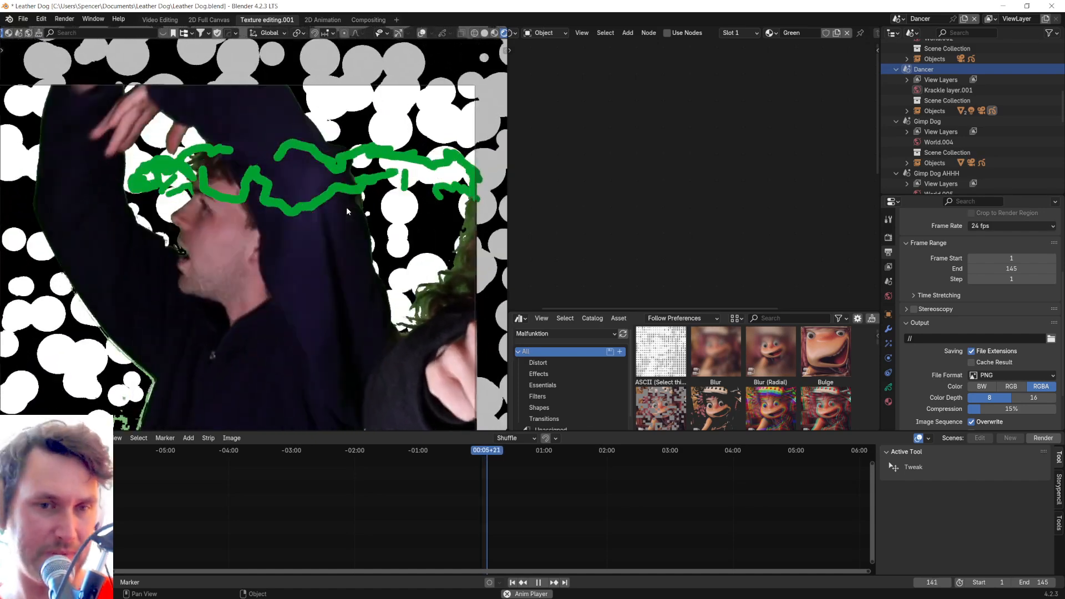
pyautogui.press('space')
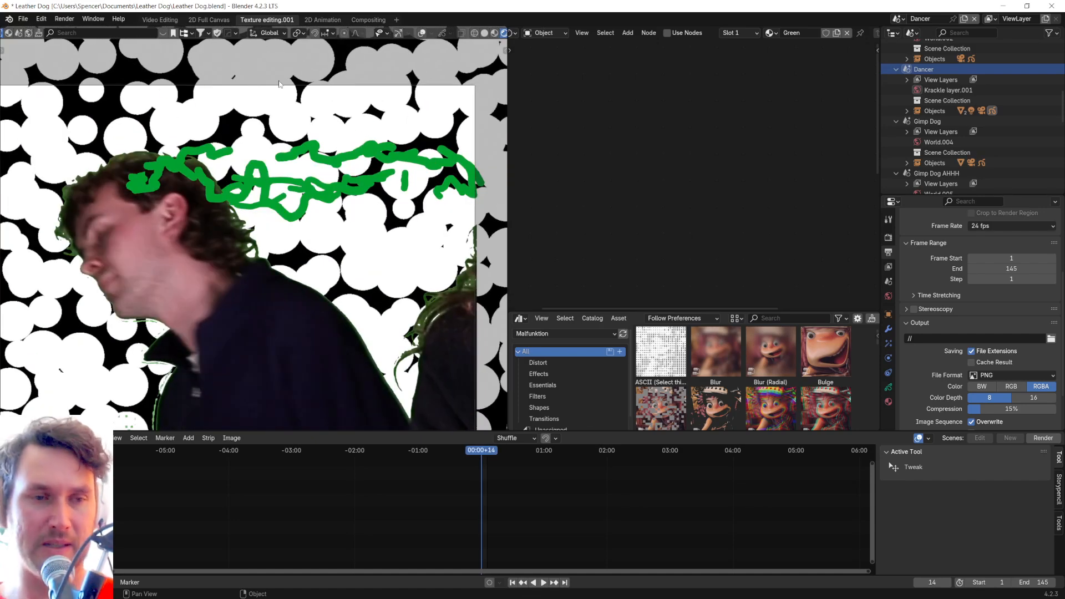
pyautogui.scroll(-2, 201, 195)
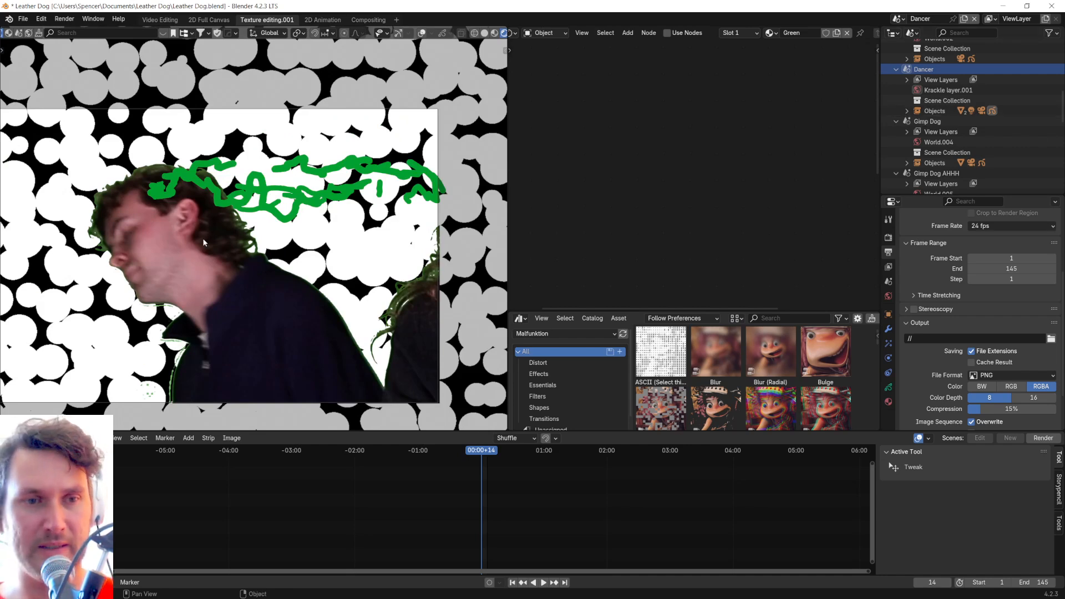
# Step: Select the greenscreen dancer plane, list the Dancer scene's objects, and unhide the Torus to view it from an angle
pyautogui.click(273, 206)
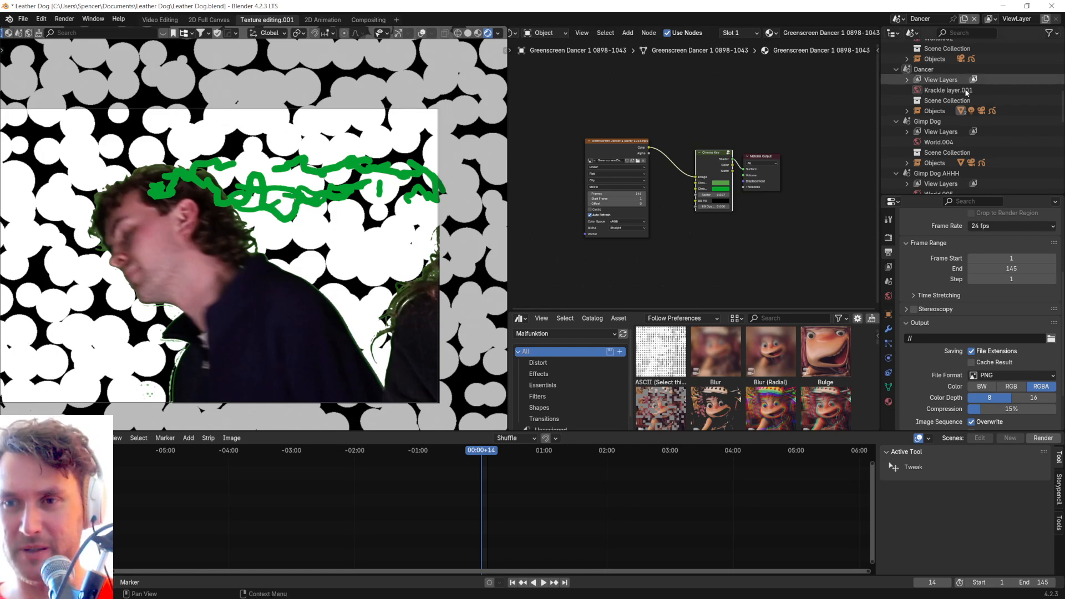
pyautogui.click(908, 112)
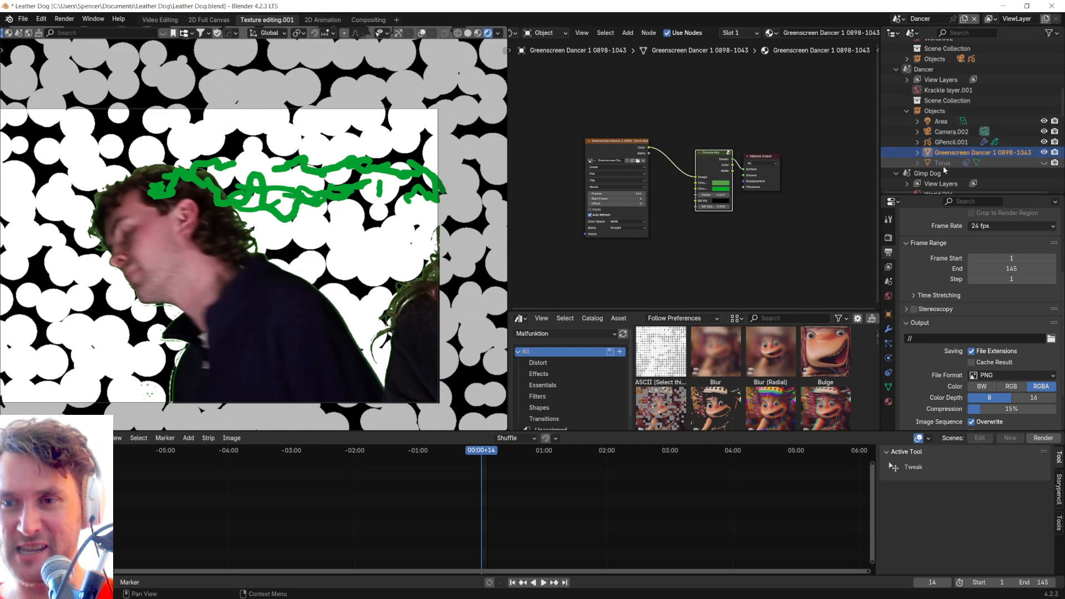
pyautogui.click(1043, 164)
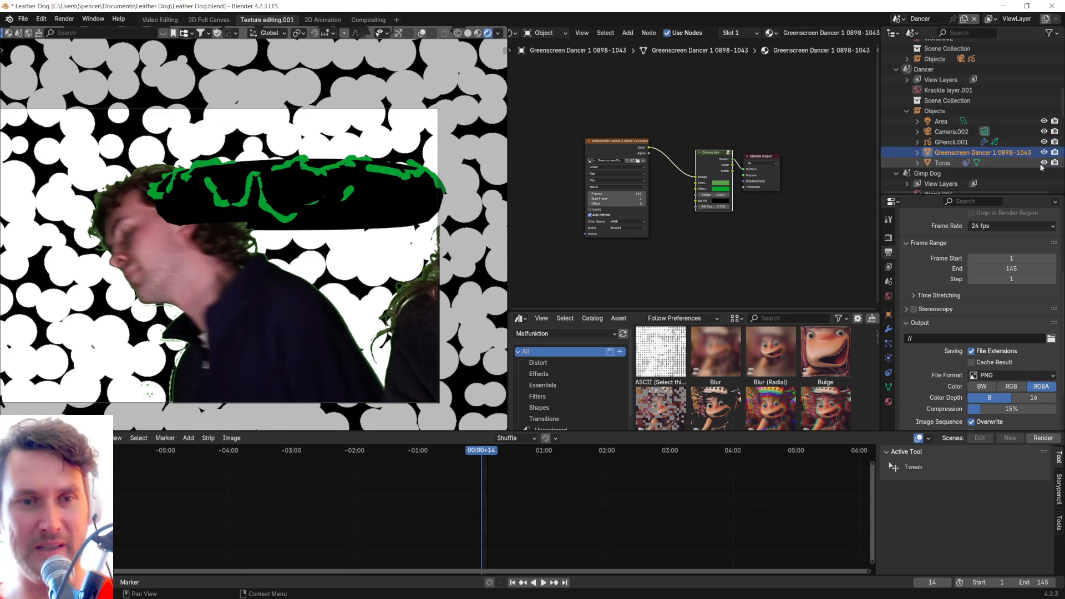
pyautogui.moveTo(397, 213); pyautogui.dragTo(441, 252, button='middle')
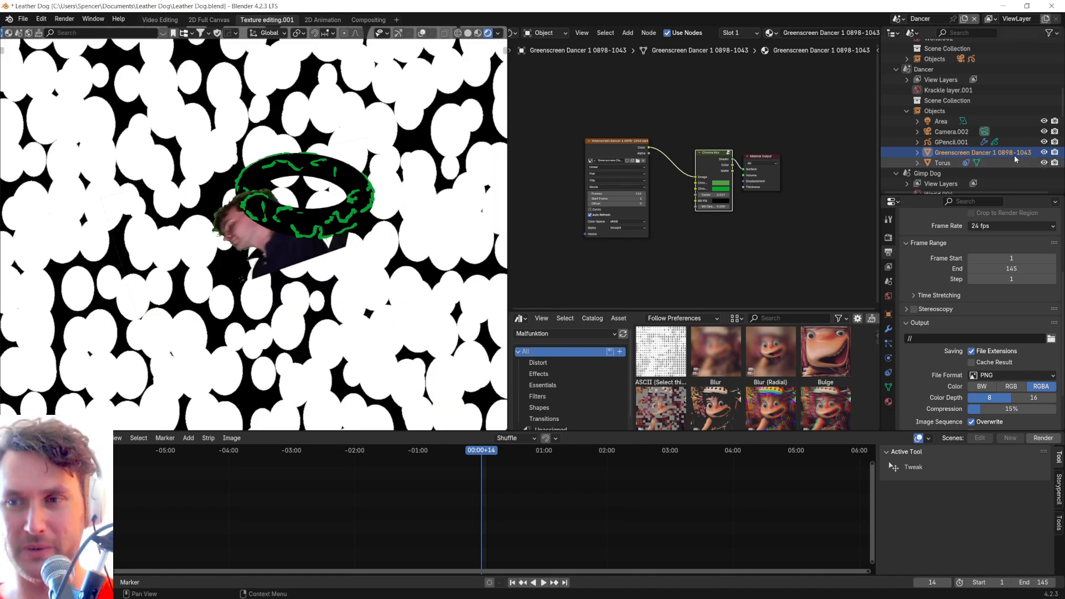
# Step: Hide the Torus again and play the halo animation from the angled view, stopping at frame 82
pyautogui.click(1044, 163)
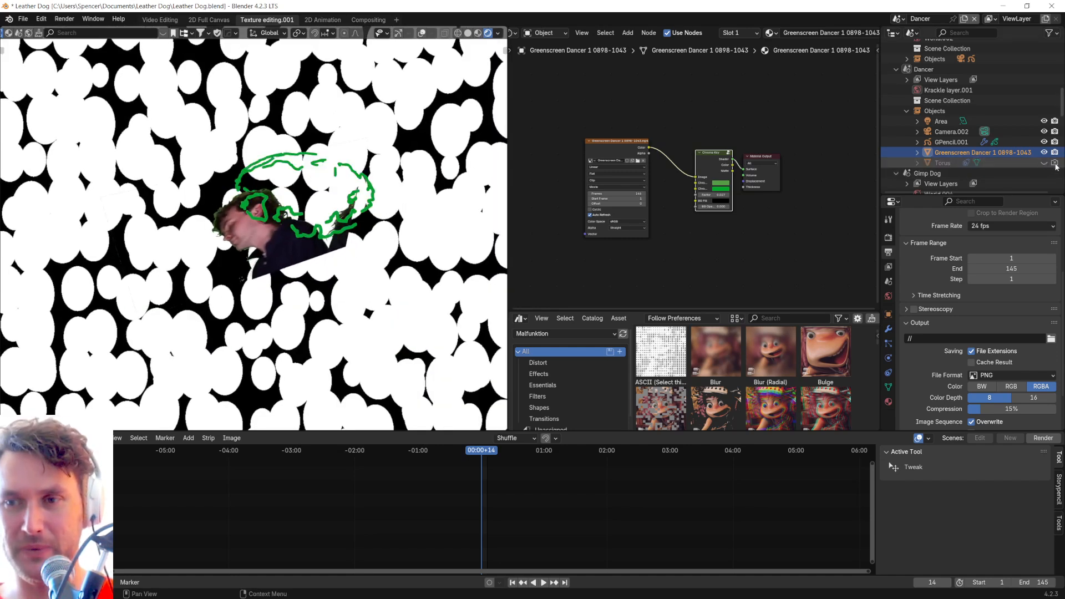
pyautogui.press('space')
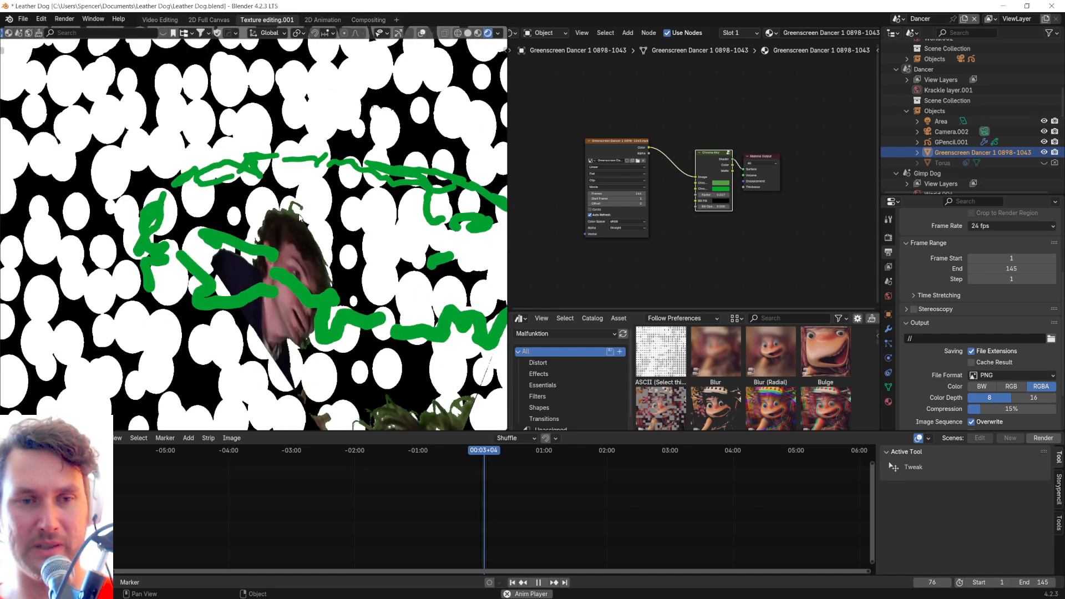
pyautogui.press('space')
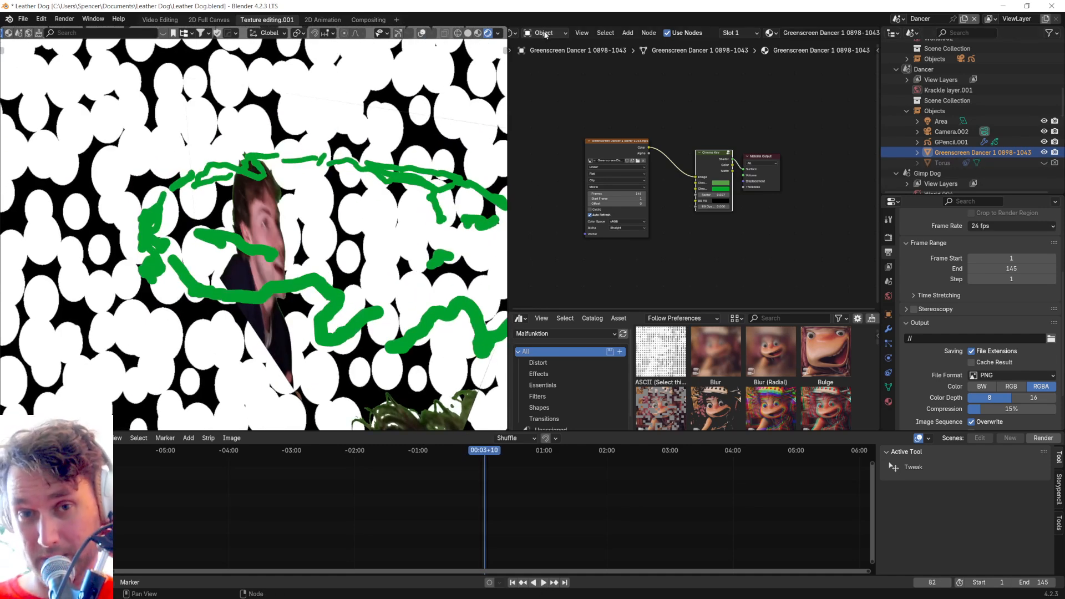
# Step: Show the World shader nodes, assign World.007 to the Dancer scene, and view the result through the camera
pyautogui.click(541, 71)
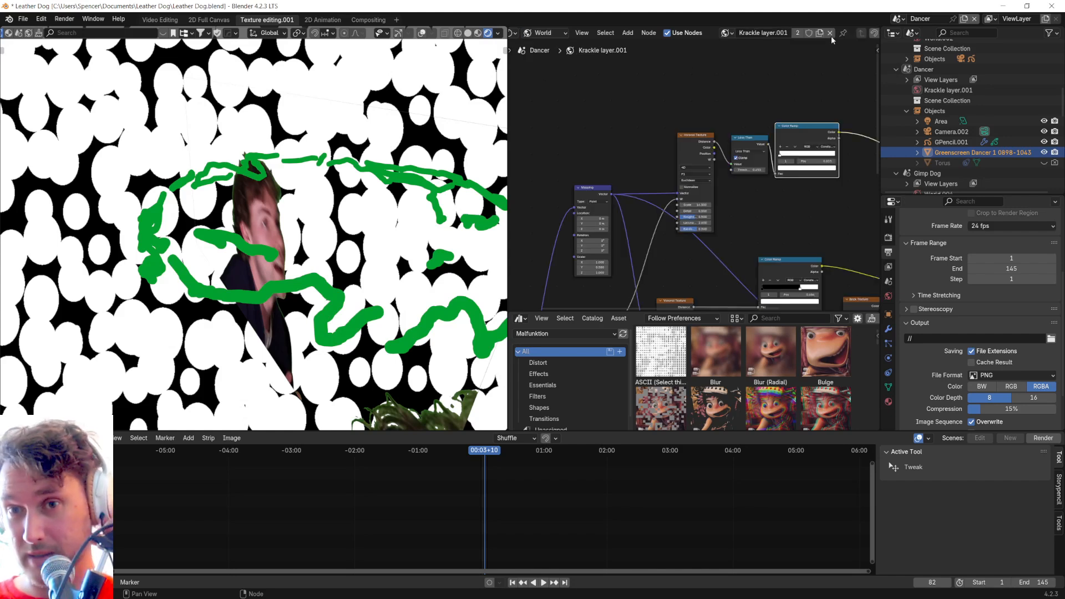
pyautogui.click(730, 33)
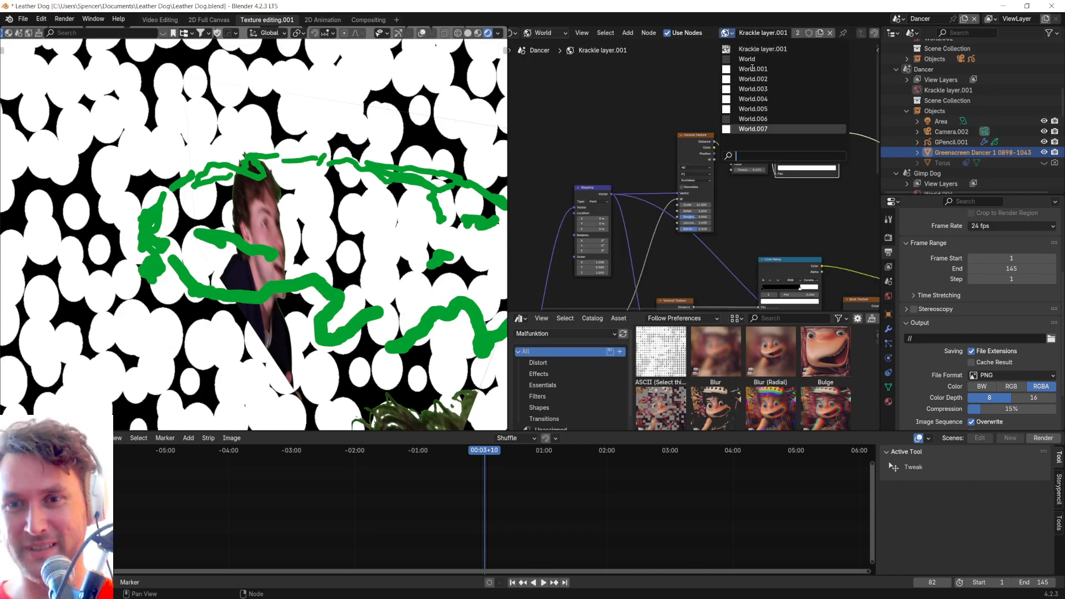
pyautogui.scroll(8, 752, 67)
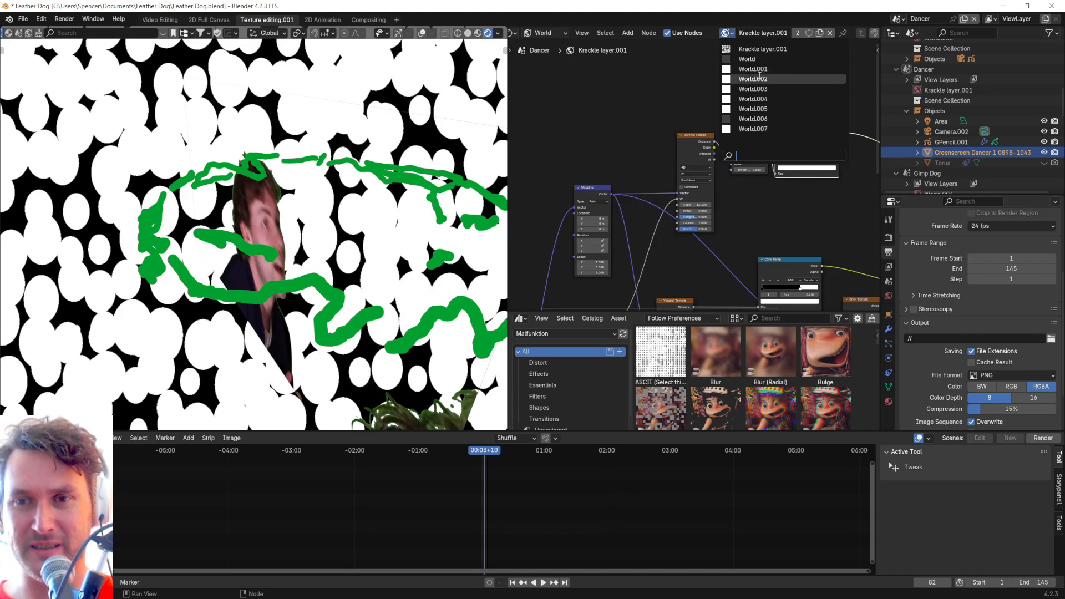
pyautogui.click(767, 128)
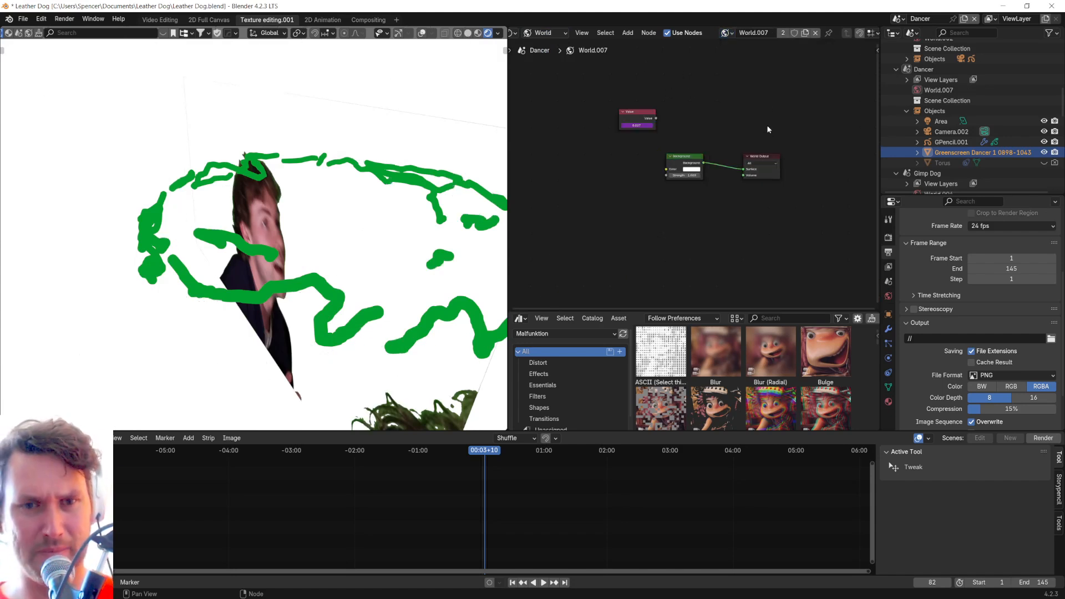
pyautogui.click(727, 34)
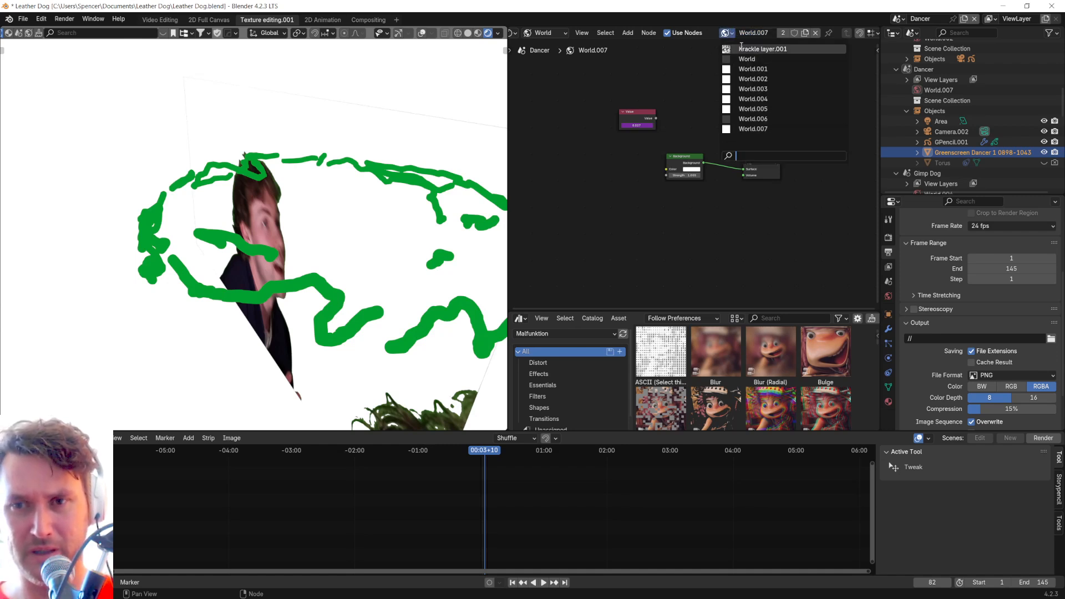
pyautogui.press('KP_0')
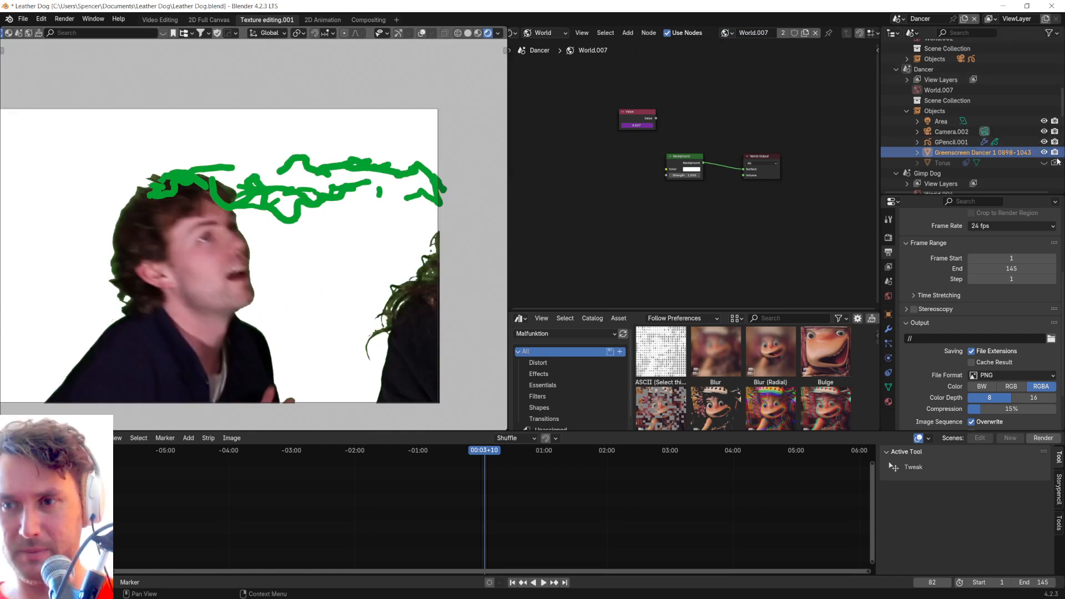
# Step: Collapse the Dancer entry in the scene list and make Bass Dog the active scene
pyautogui.click(896, 69)
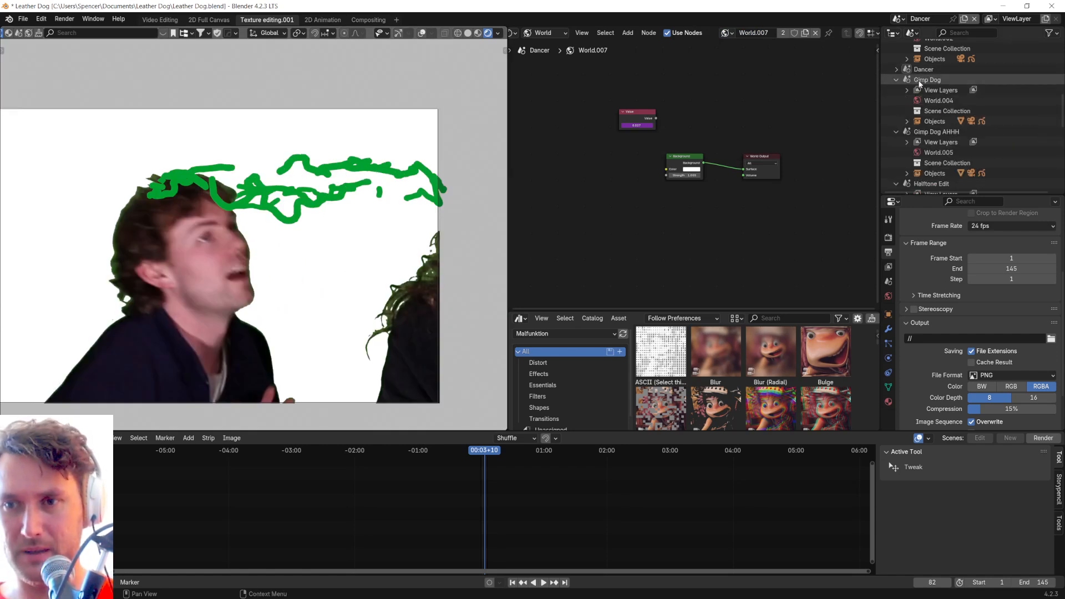
pyautogui.scroll(5, 916, 111)
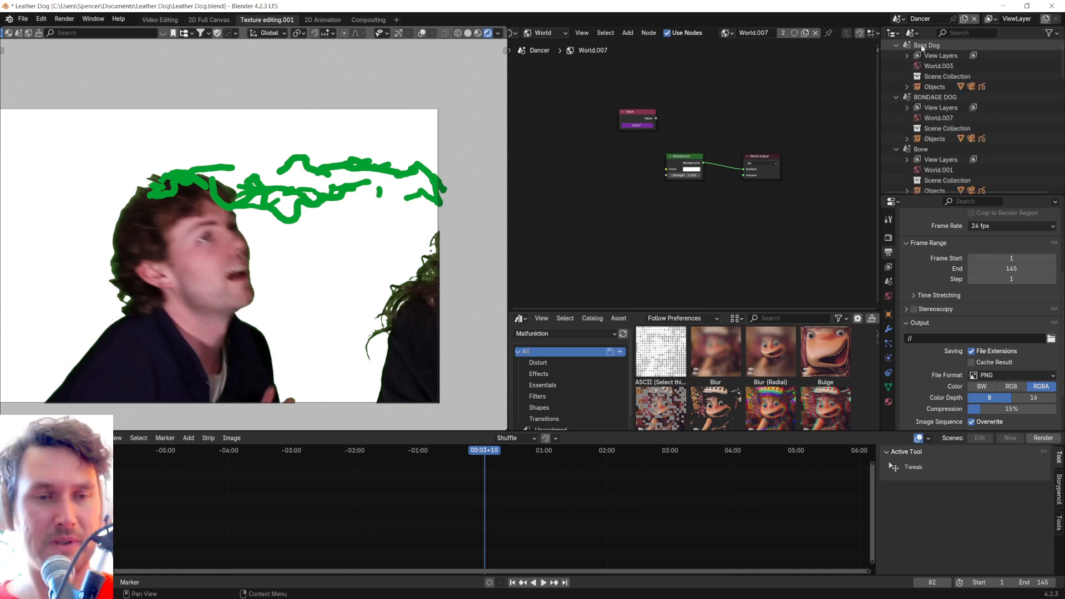
pyautogui.click(925, 45)
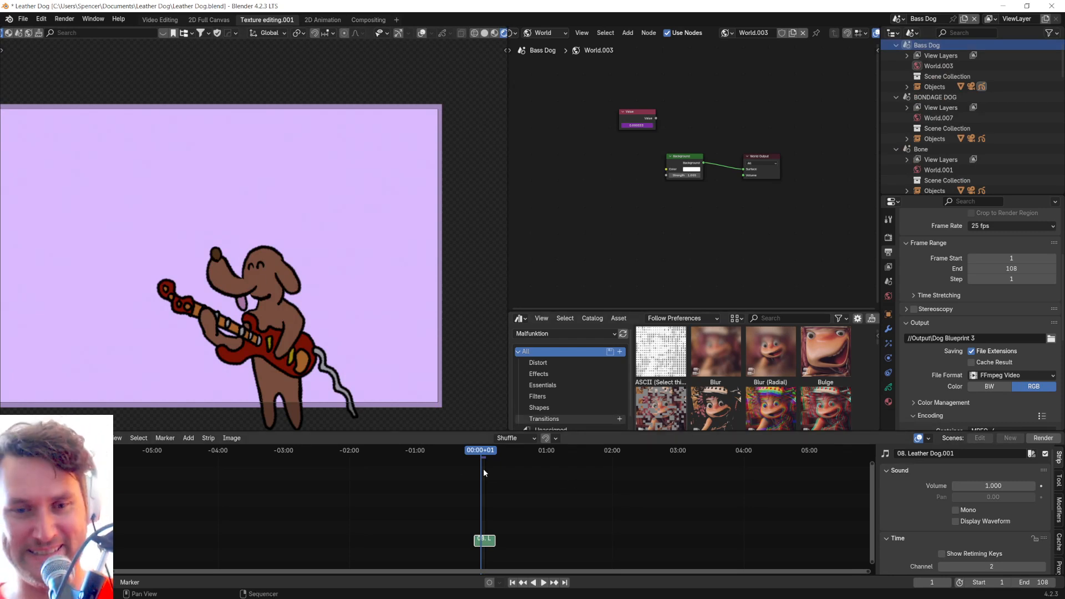
# Step: Open the 2D Full Canvas workspace, switch to Object Mode, and select the guitar-playing dog drawing
pyautogui.click(208, 20)
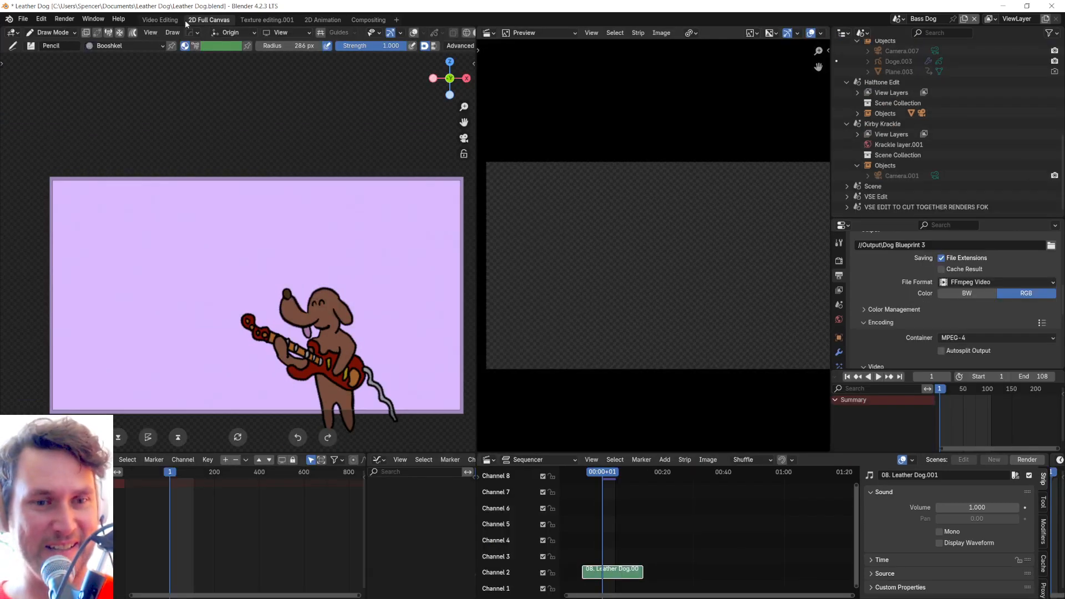
pyautogui.click(160, 20)
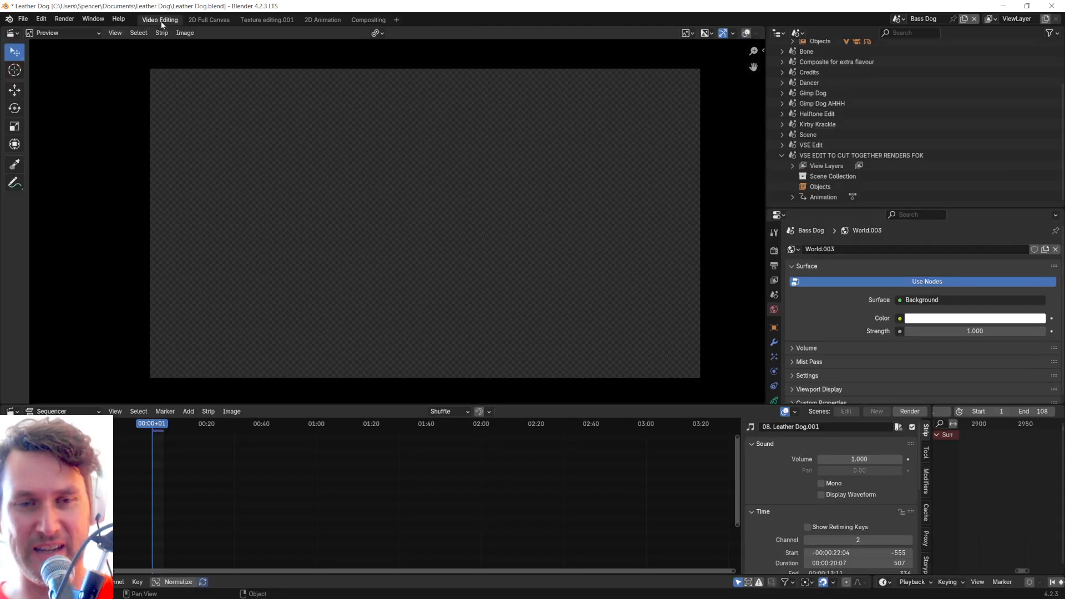
pyautogui.click(199, 21)
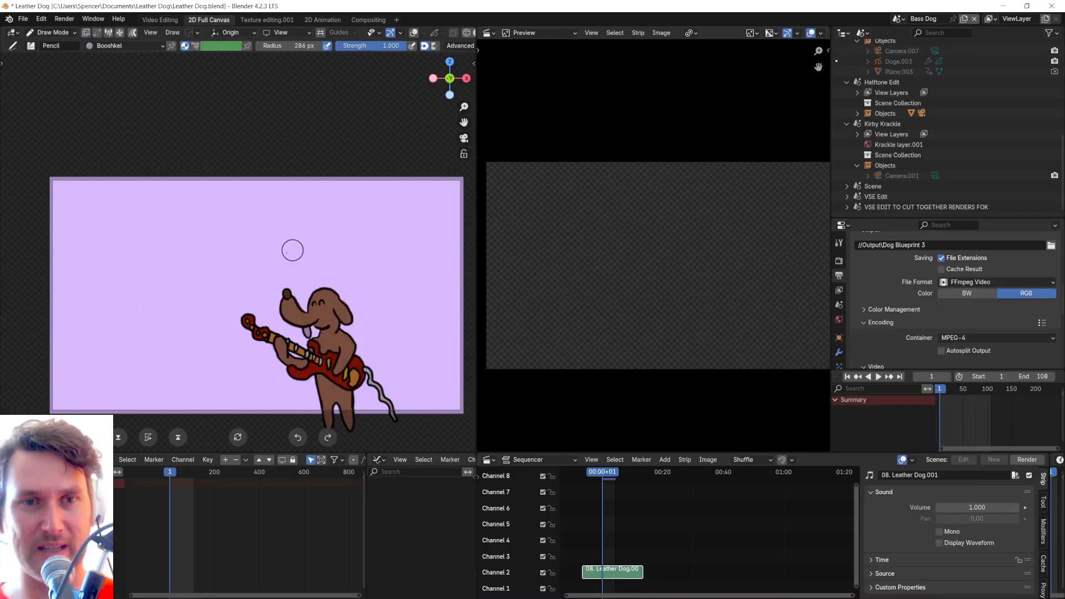
pyautogui.hotkey('ctrl', 'Tab')
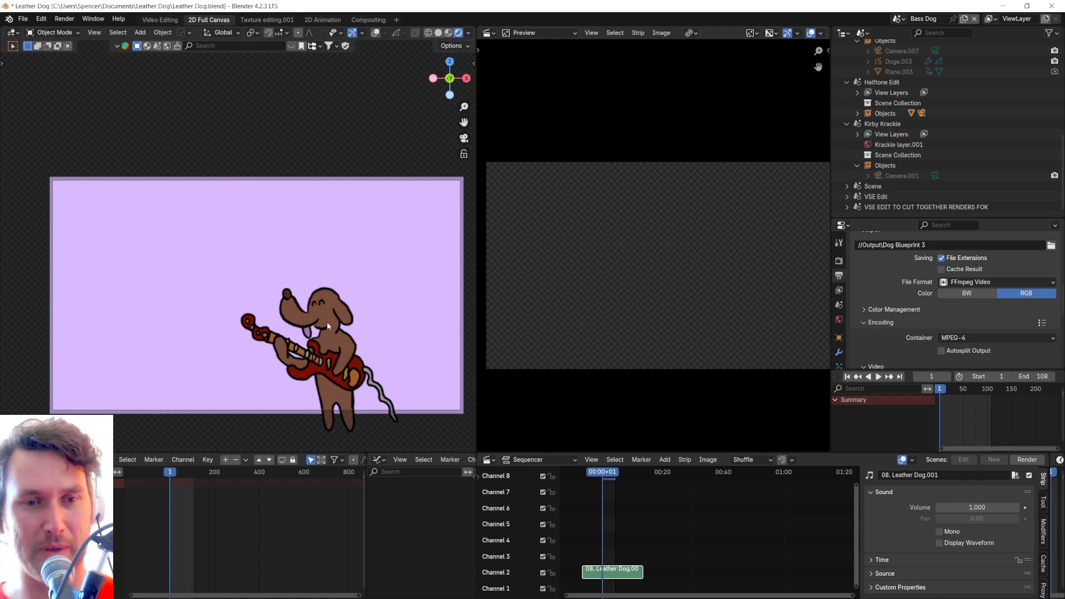
pyautogui.click(327, 323)
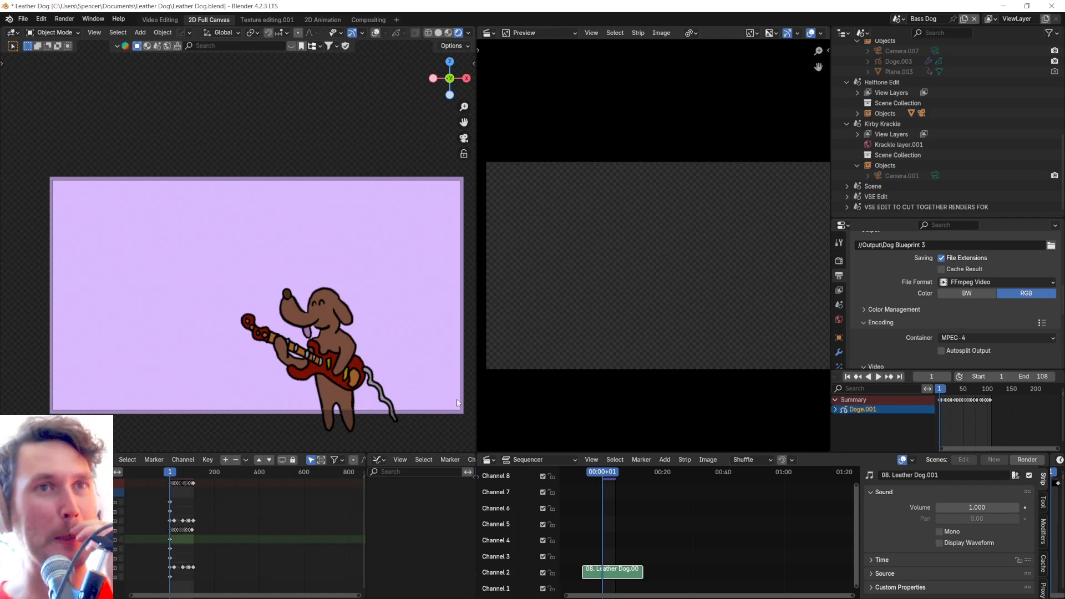
# Step: Widen the 3D viewport and play the Bass Dog animation in close-up, stopping at frame 14
pyautogui.moveTo(477, 313); pyautogui.dragTo(666, 313)
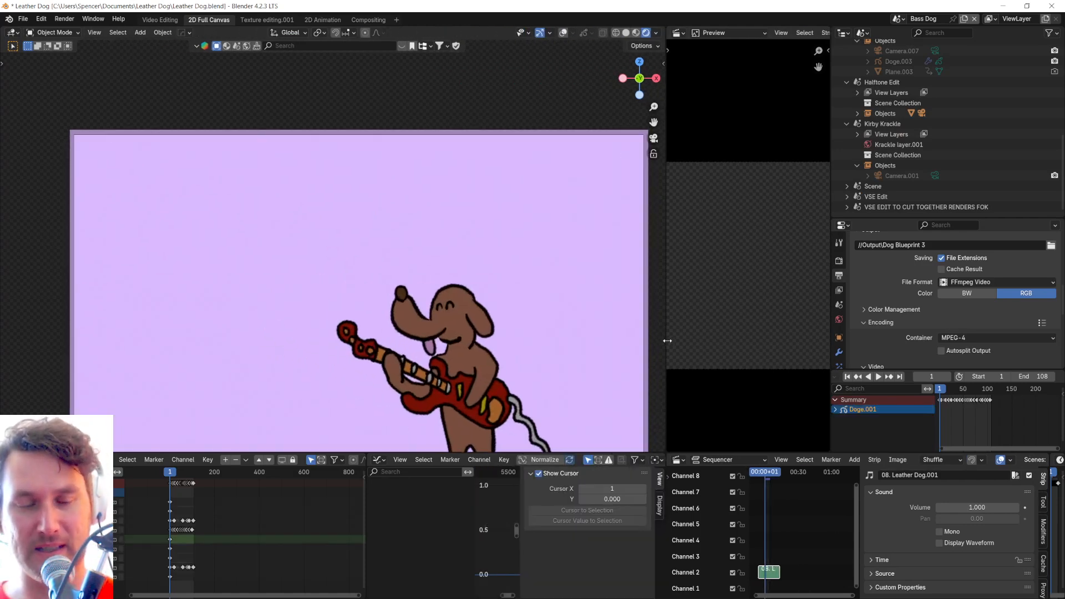
pyautogui.scroll(-2, 539, 352)
pyautogui.scroll(4, 522, 333)
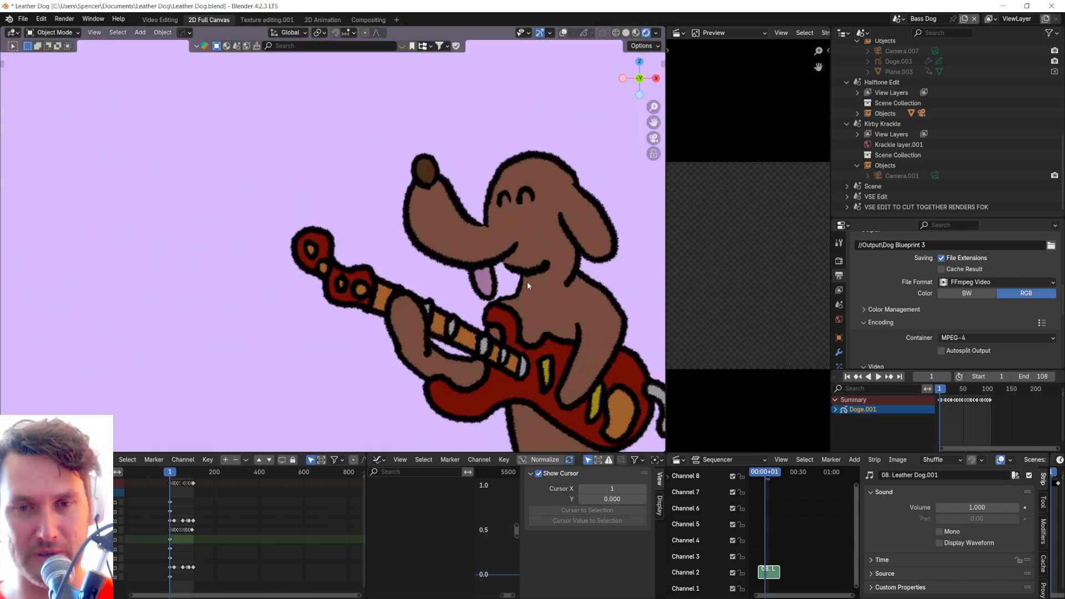
pyautogui.scroll(4, 443, 246)
pyautogui.press('space')
pyautogui.press('space')
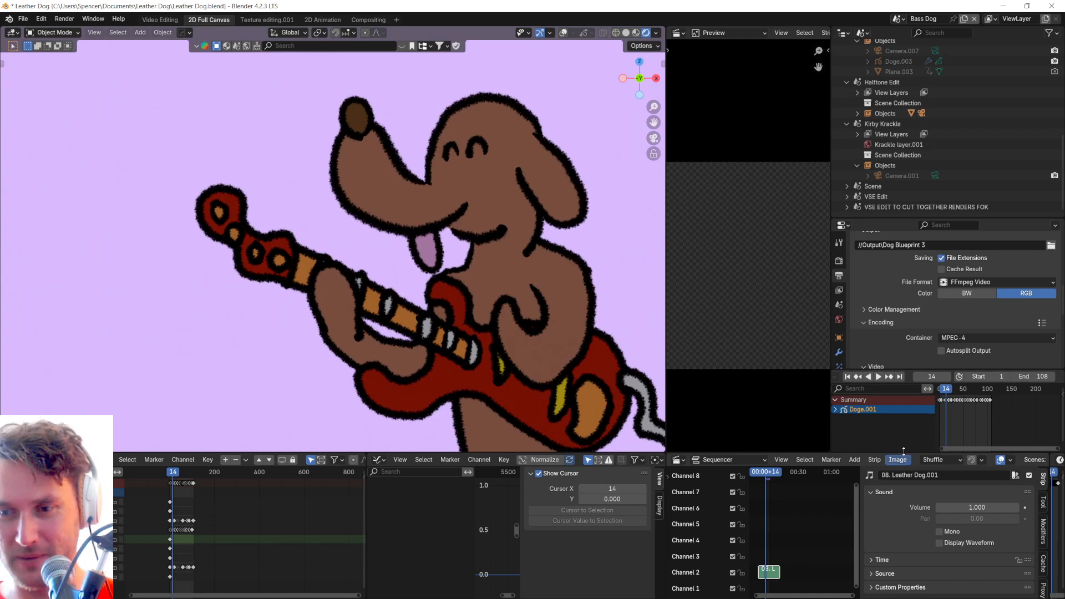
# Step: Resume the Bass Dog playback and examine the guitar-playing dog up close and from a slight angle
pyautogui.rightClick(895, 408)
pyautogui.press('Escape')
pyautogui.press('space')
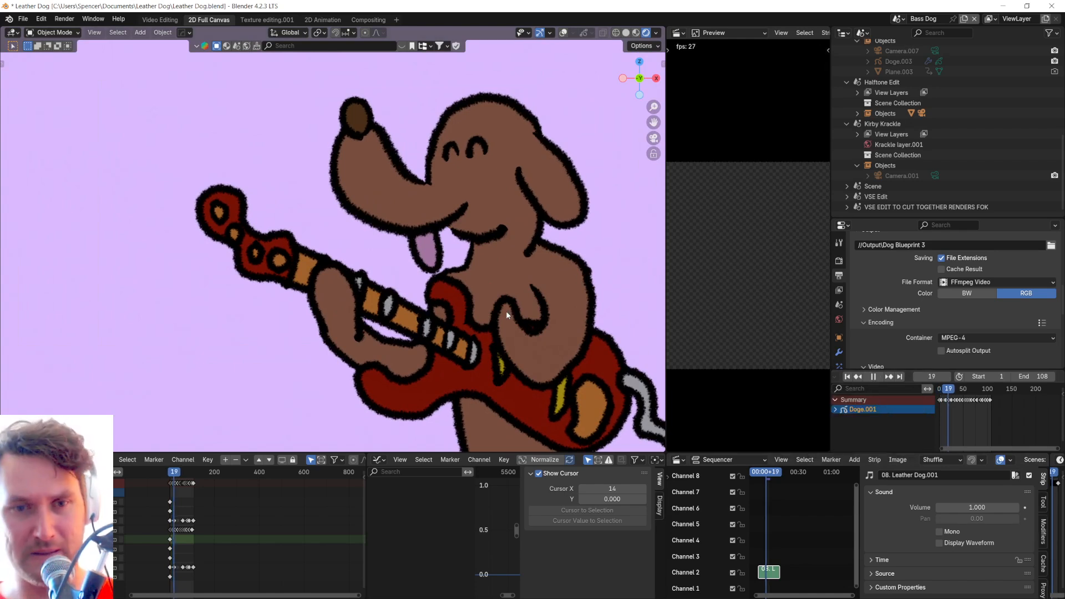
pyautogui.scroll(-4, 506, 313)
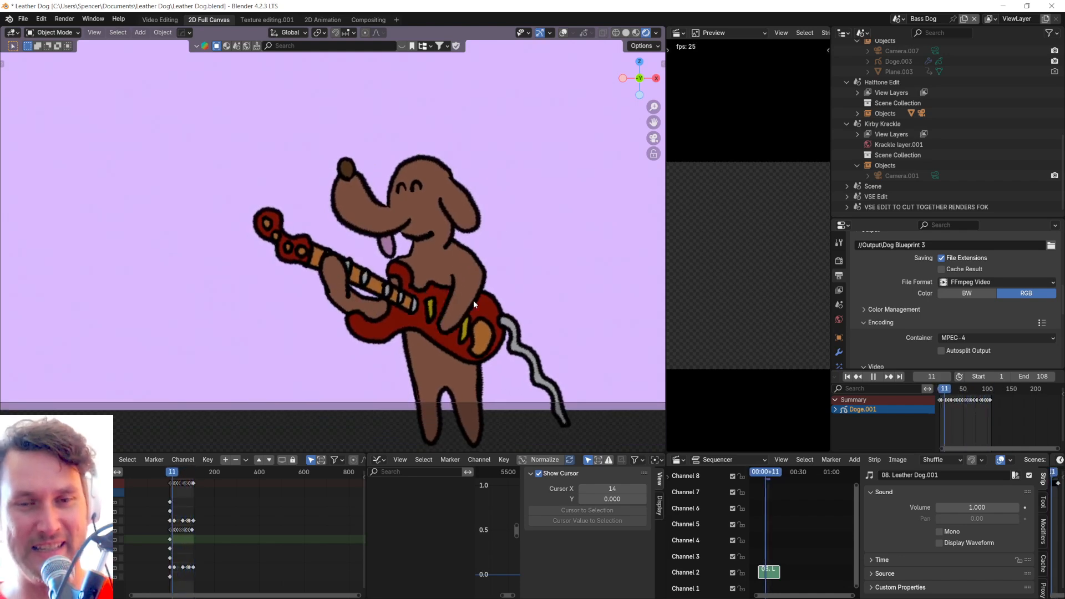
pyautogui.moveTo(431, 292); pyautogui.dragTo(511, 300, button='middle')
pyautogui.press('KP_0')
pyautogui.scroll(8, 417, 292)
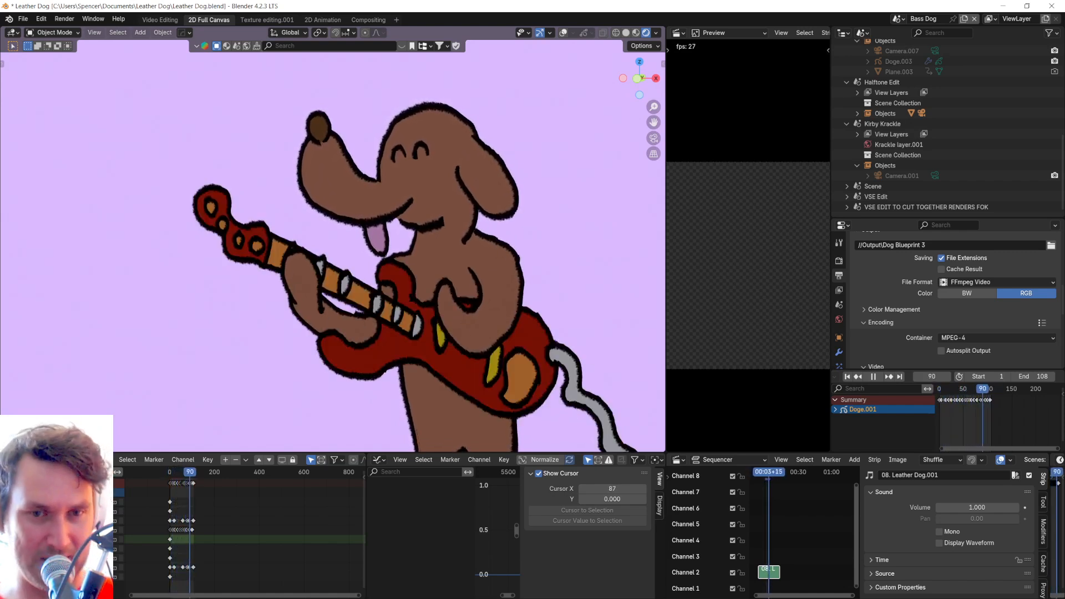
# Step: Show the material properties of Doge.001 and look through its list of Grease Pencil materials
pyautogui.scroll(-3, 839, 321)
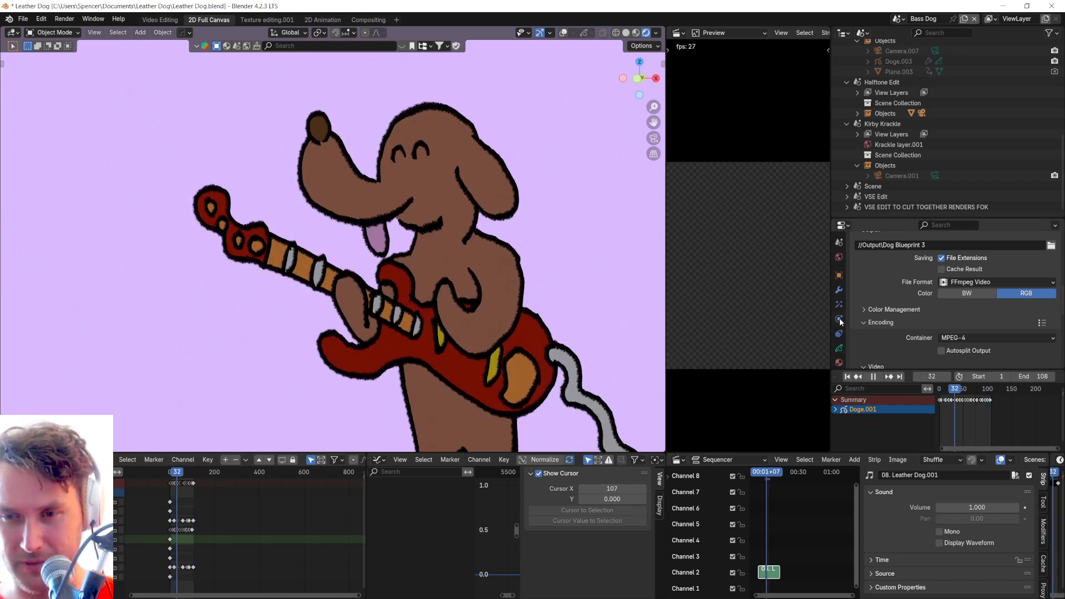
pyautogui.click(839, 362)
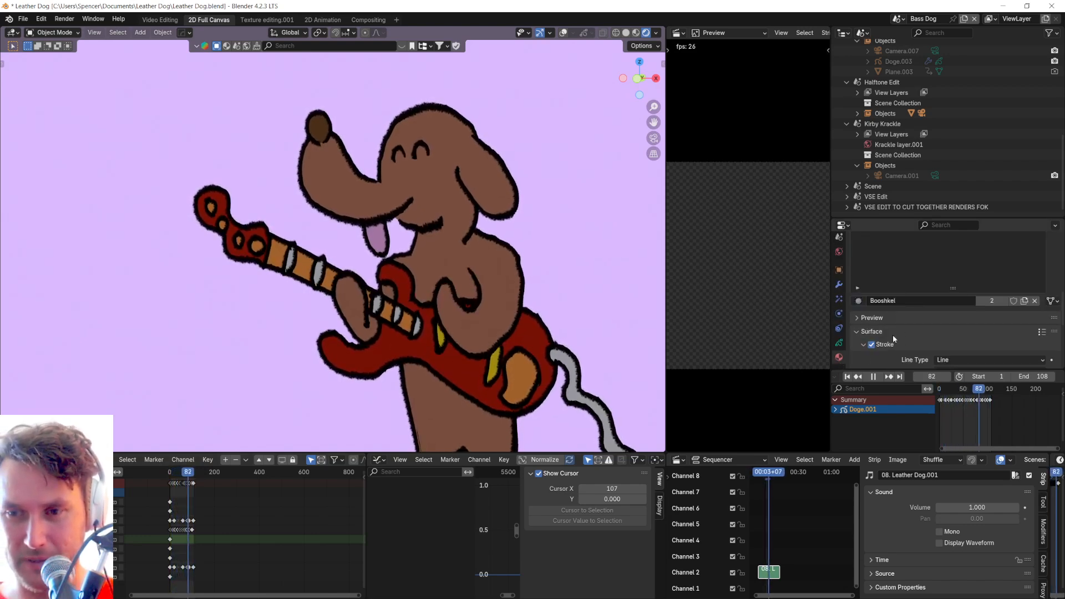
pyautogui.scroll(5, 913, 274)
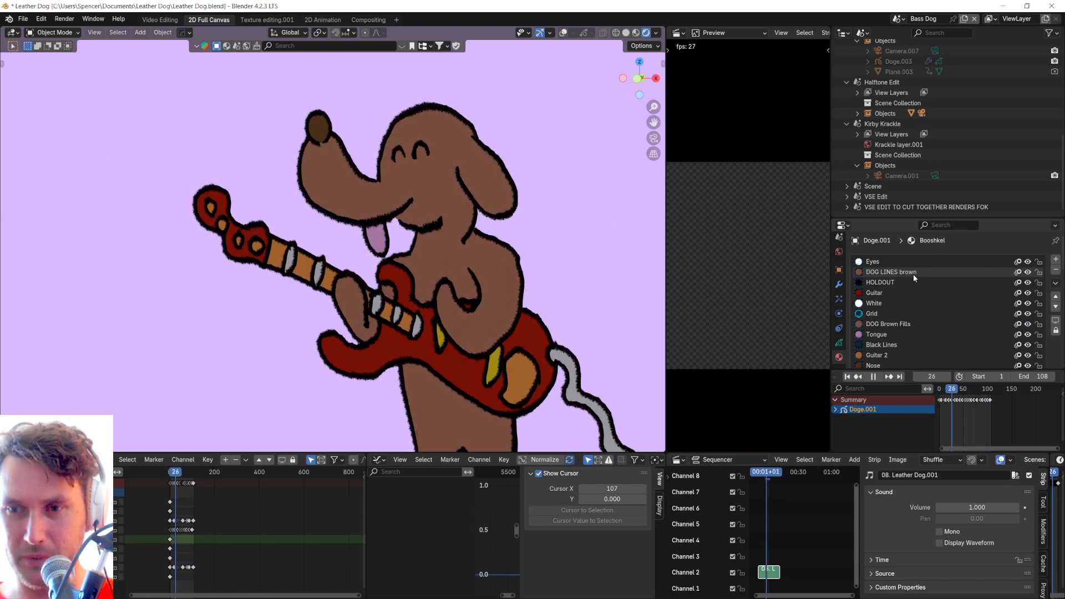
pyautogui.scroll(-3, 913, 274)
pyautogui.scroll(-4, 536, 265)
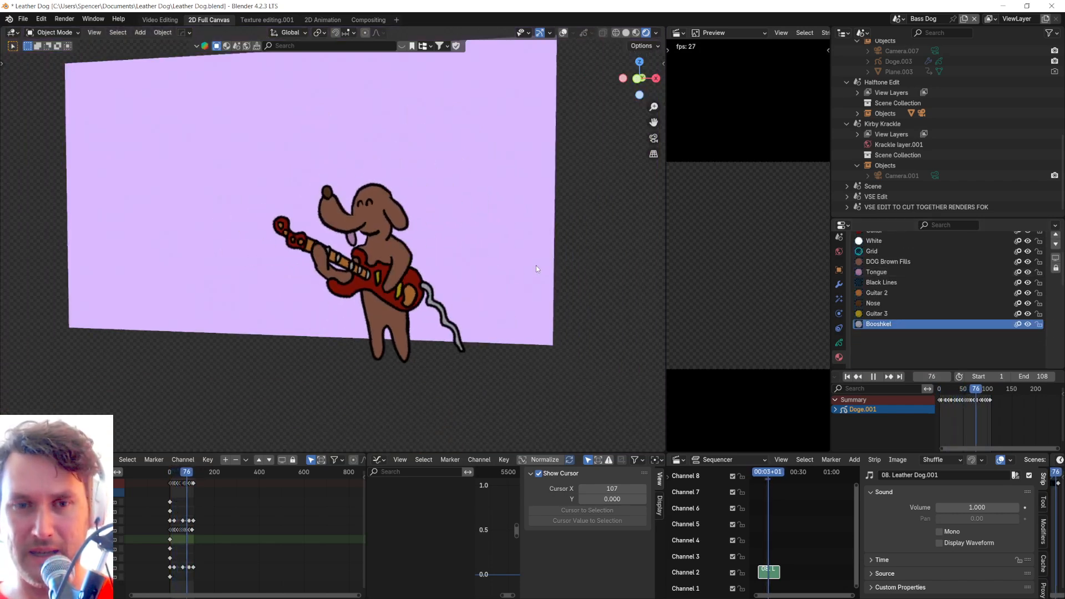
# Step: View the Bass Dog animation from the front and through the scene camera, stopping playback at frame 8
pyautogui.moveTo(562, 231)
pyautogui.mouseDown(button='middle')
pyautogui.moveTo(491, 274)
pyautogui.moveTo(628, 257)
pyautogui.moveTo(549, 235)
pyautogui.mouseUp(button='middle')
pyautogui.press('KP_1')
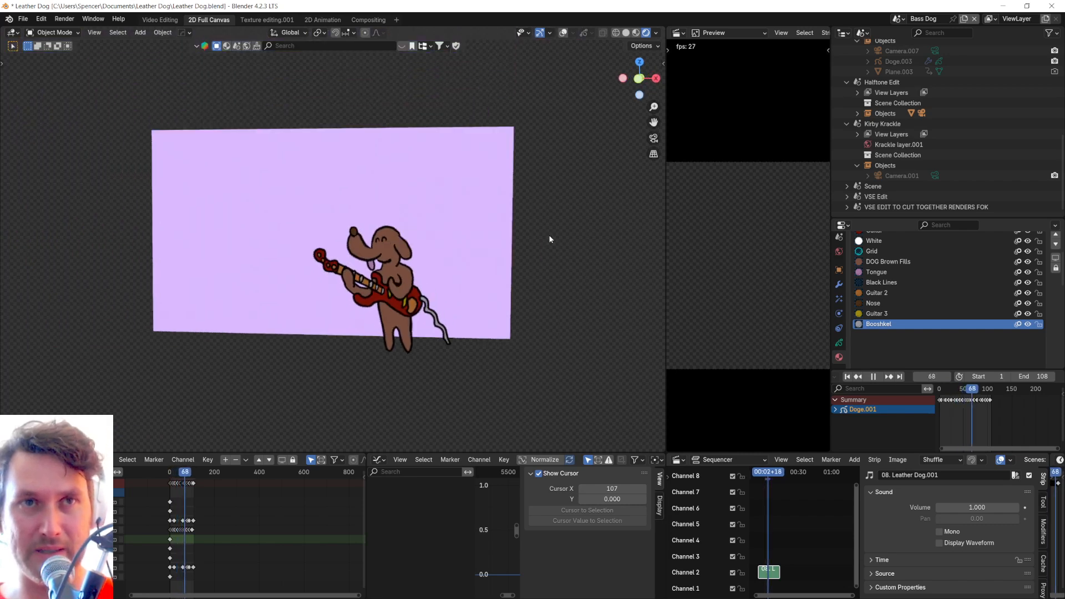
pyautogui.press('KP_0')
pyautogui.press('space')
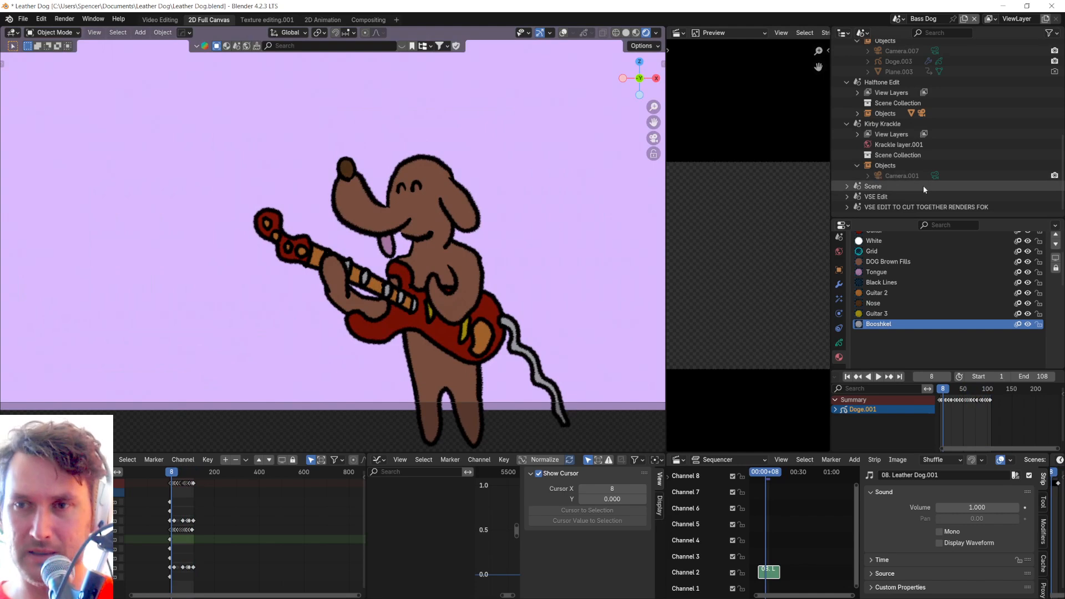
# Step: Switch to the VSE Edit scene, enlarge the sequence preview, and open the Video Editing workspace
pyautogui.click(876, 197)
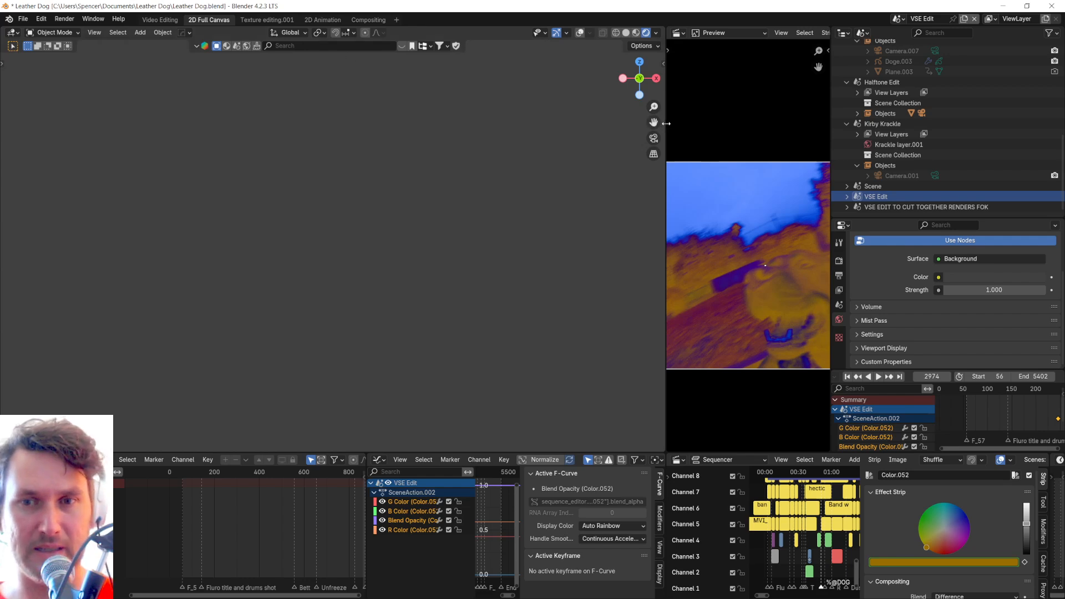
pyautogui.moveTo(666, 123); pyautogui.dragTo(65, 141)
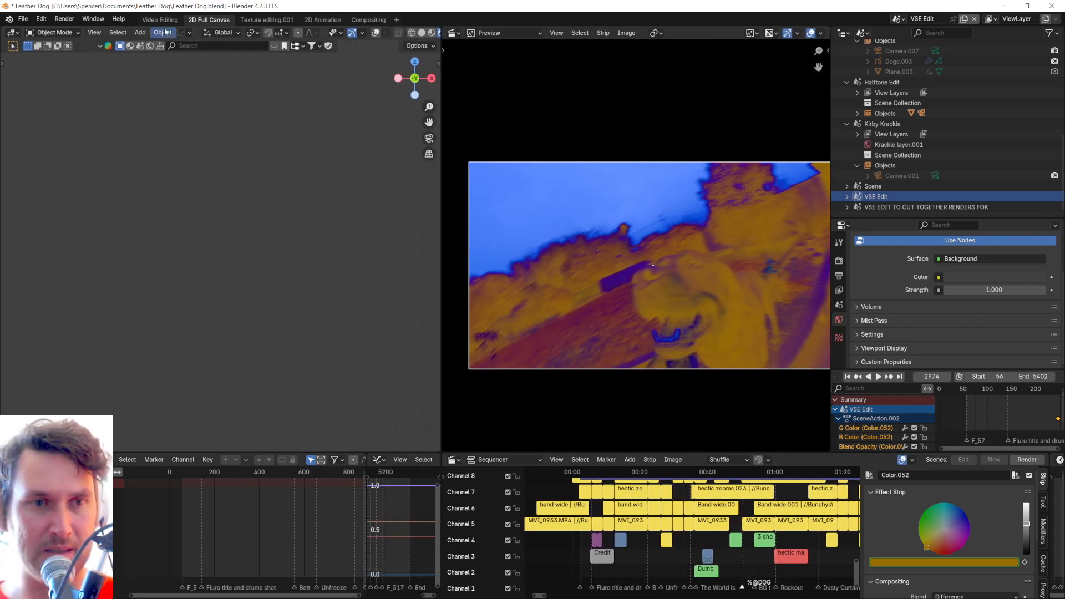
pyautogui.click(160, 20)
pyautogui.scroll(2, 480, 452)
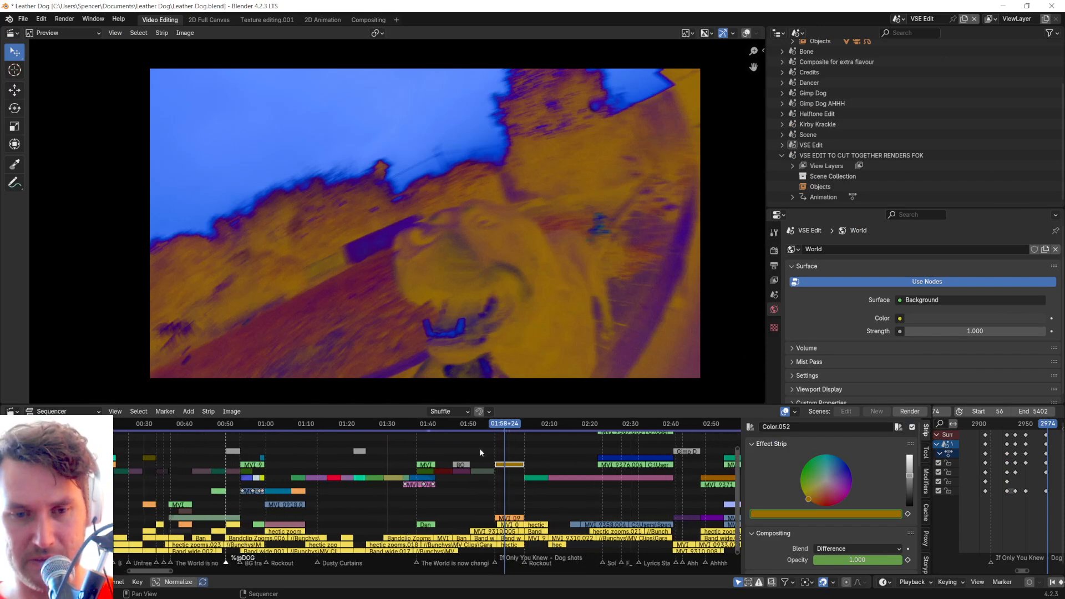
# Step: Scrub the edit to 00:52+21, render that Bass Dog frame for viewing, and close the render
pyautogui.click(425, 425)
pyautogui.moveTo(443, 430)
pyautogui.mouseDown()
pyautogui.moveTo(604, 437)
pyautogui.moveTo(224, 453)
pyautogui.moveTo(238, 455)
pyautogui.mouseUp()
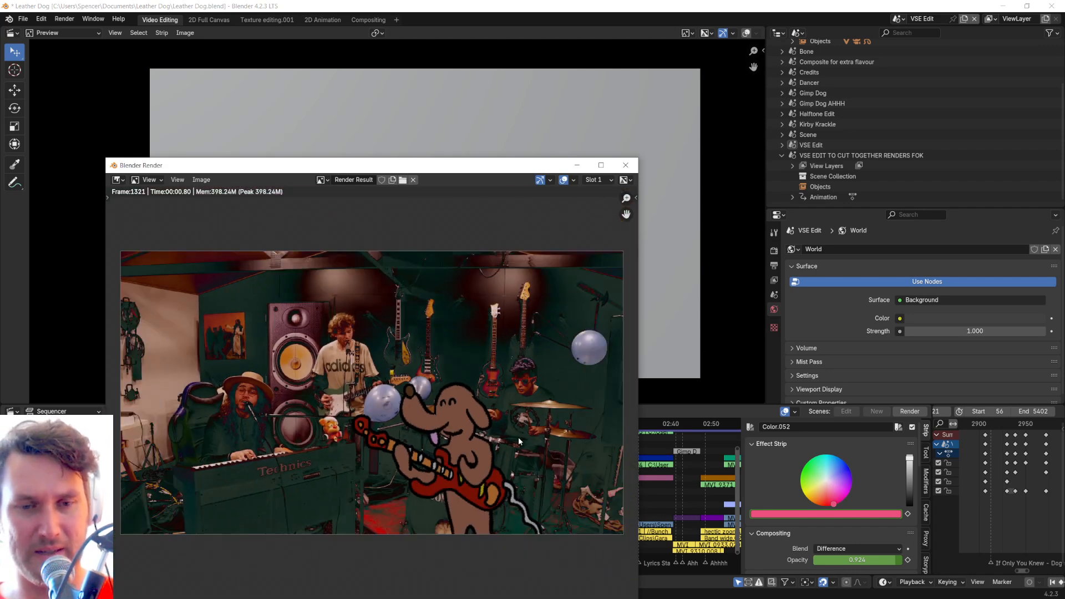
pyautogui.click(625, 165)
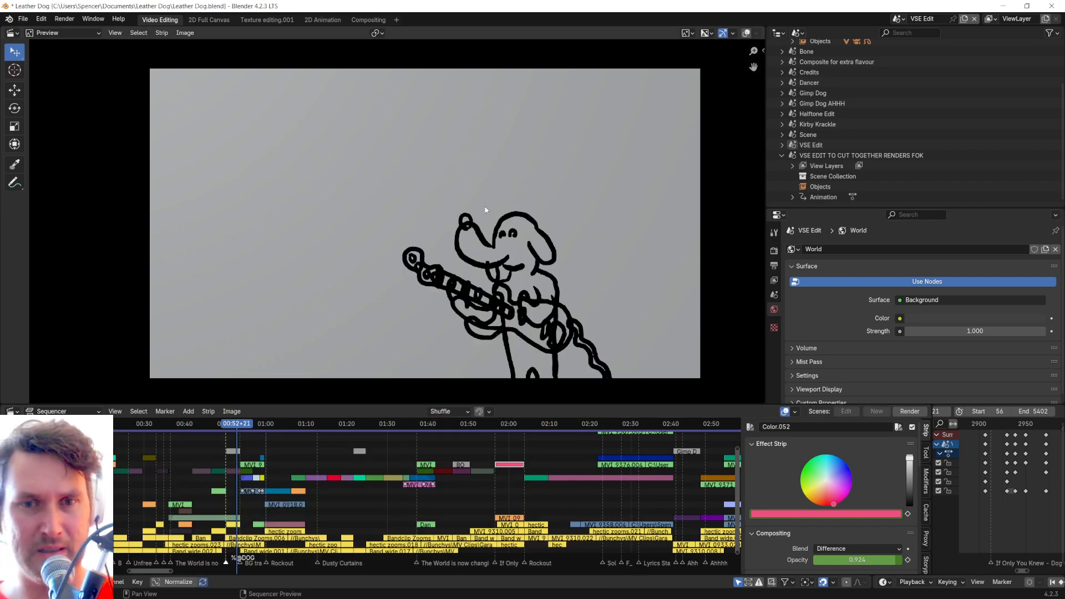
# Step: Select the Bass Dog scene strip, render the frame at 00:51+17 for viewing, and close the render
pyautogui.click(373, 152)
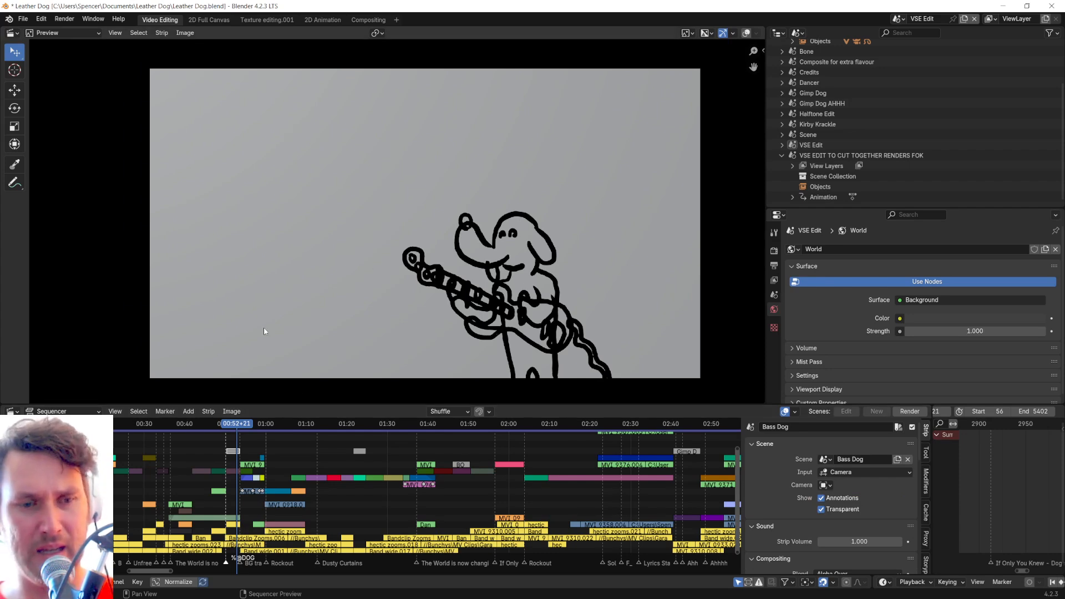
pyautogui.press('Left')
pyautogui.press('Left')
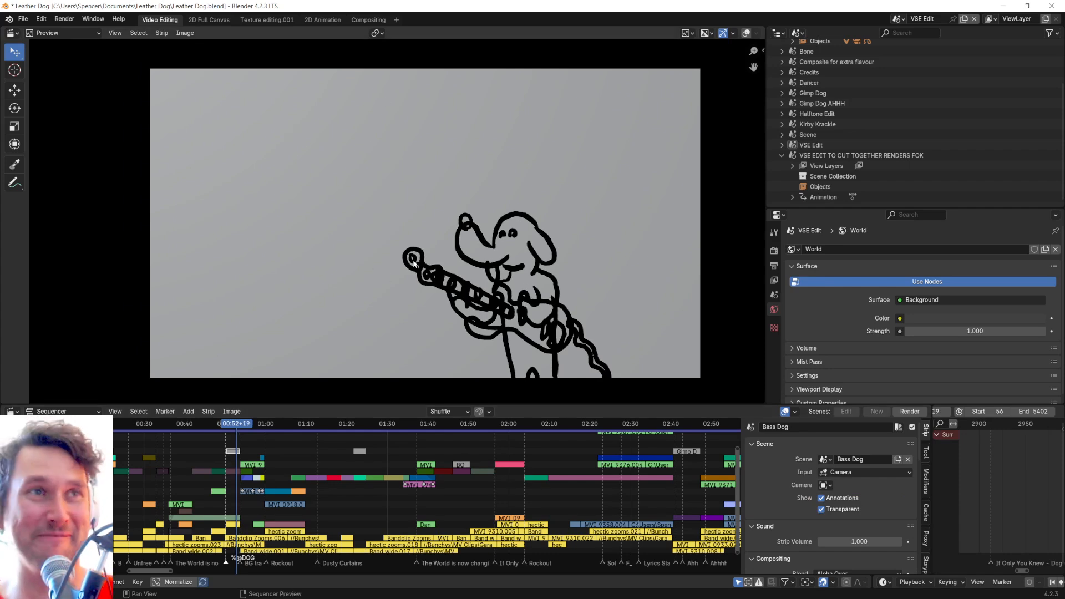
pyautogui.moveTo(236, 423); pyautogui.dragTo(232, 423)
pyautogui.press('F12')
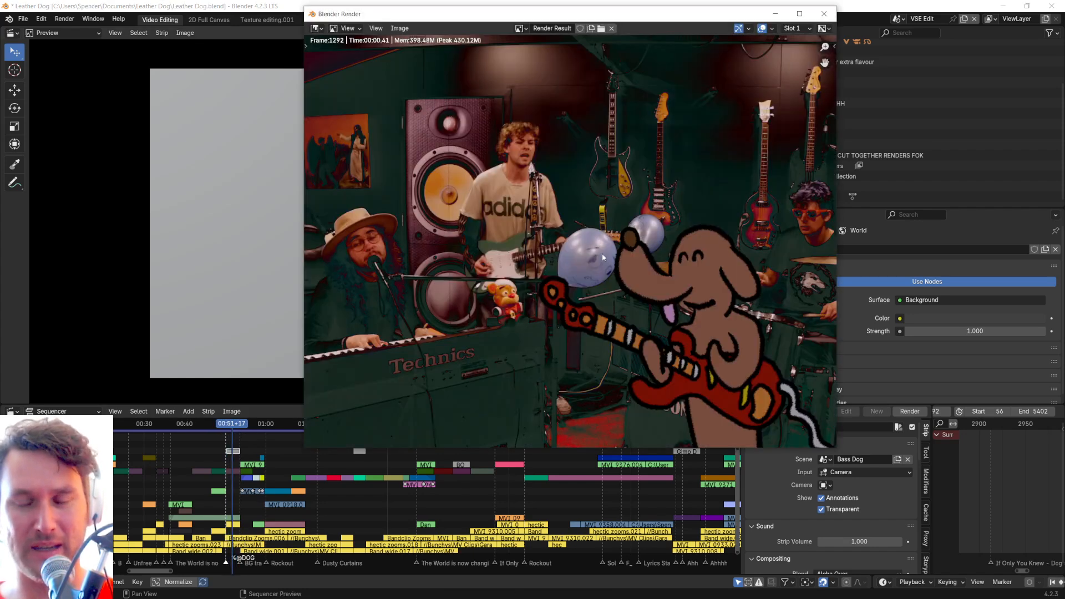
pyautogui.click(829, 19)
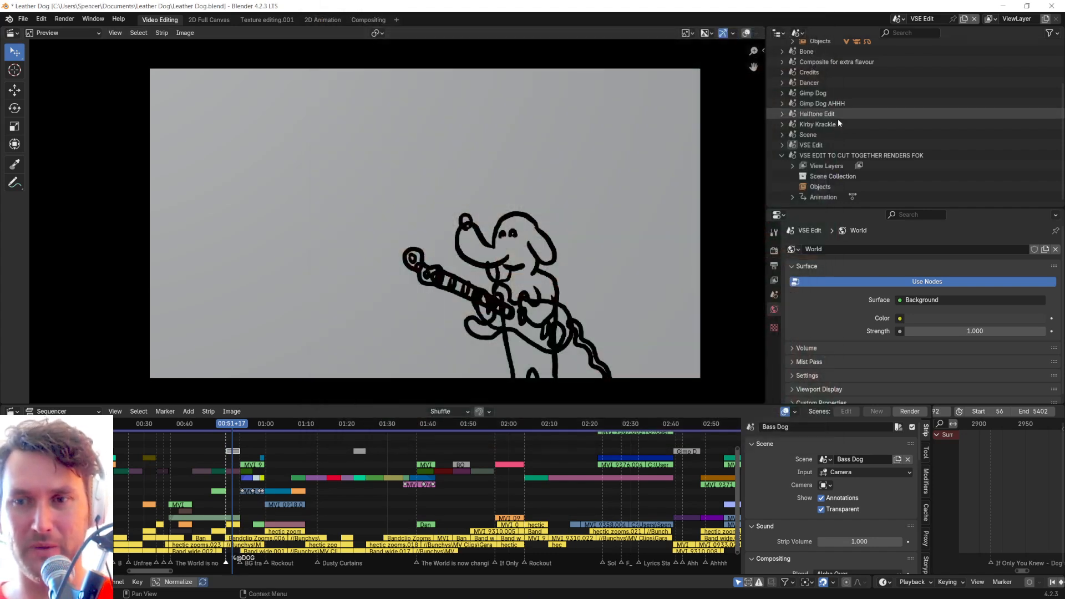
# Step: Return to the 2D Full Canvas workspace and show the BONDAGE DOG scene with a close-up of its dog
pyautogui.click(209, 20)
pyautogui.scroll(3, 885, 111)
pyautogui.click(886, 56)
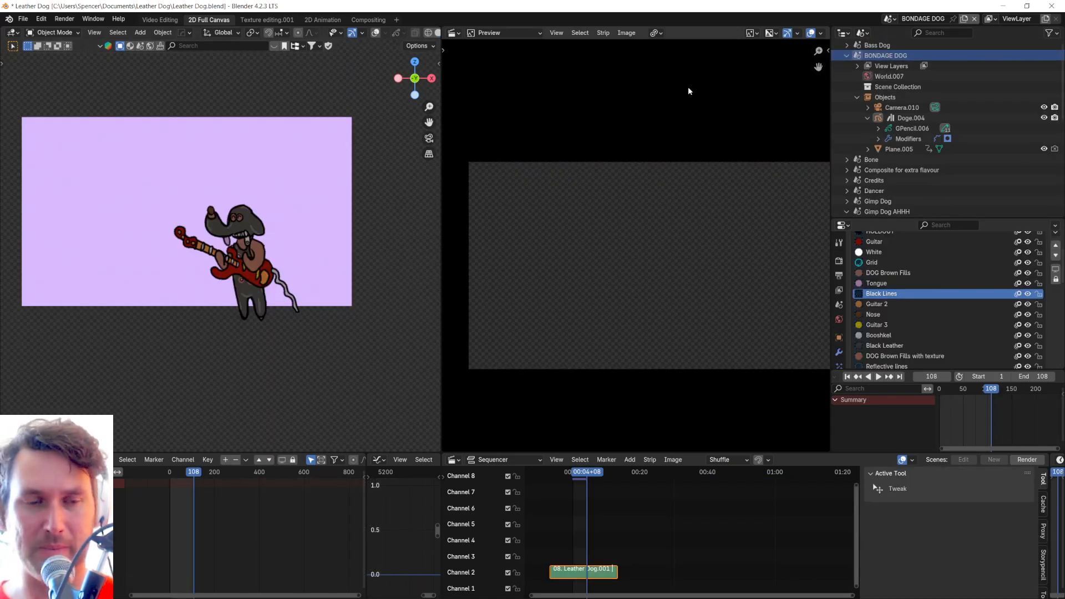
pyautogui.scroll(7, 318, 255)
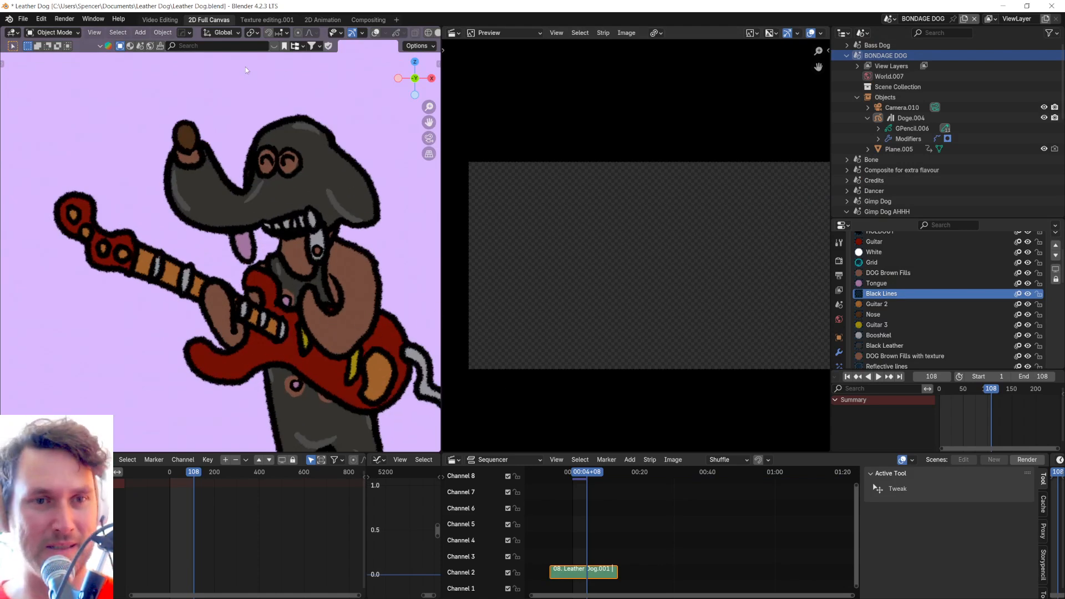
pyautogui.click(158, 18)
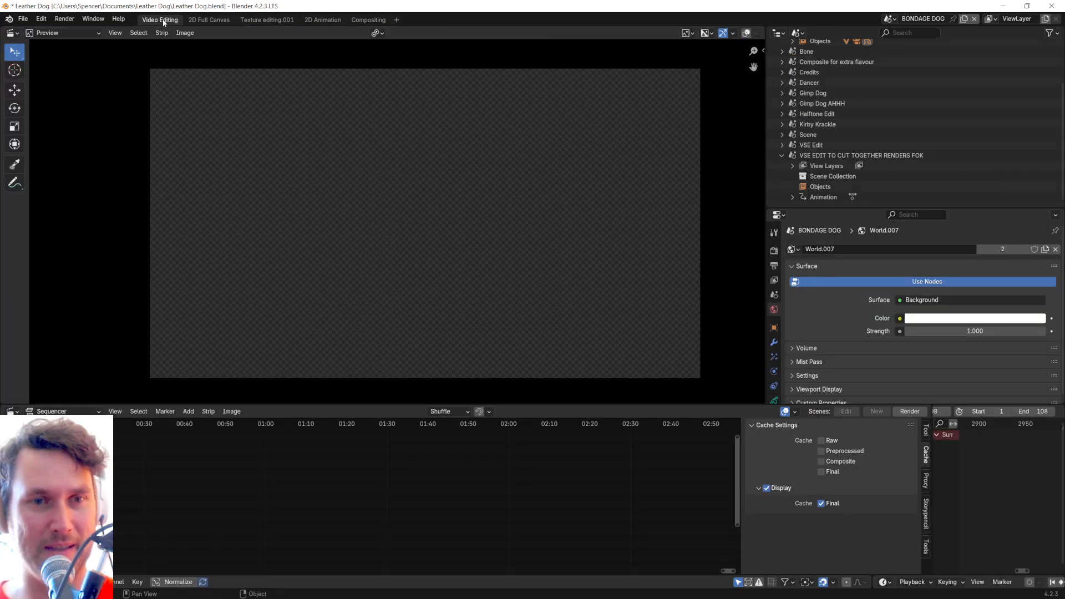
pyautogui.click(218, 20)
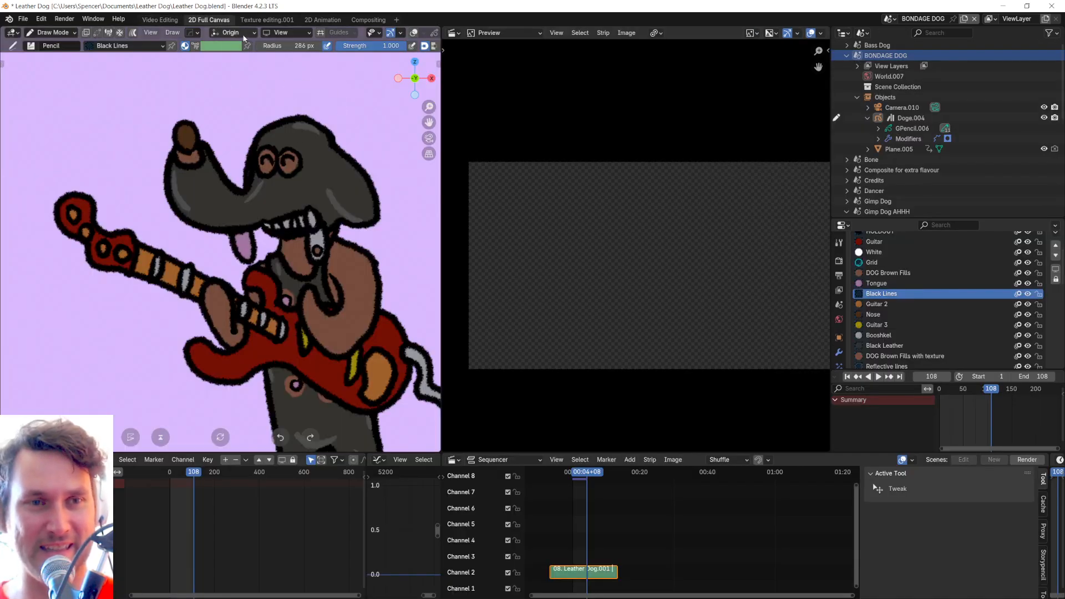
pyautogui.click(266, 20)
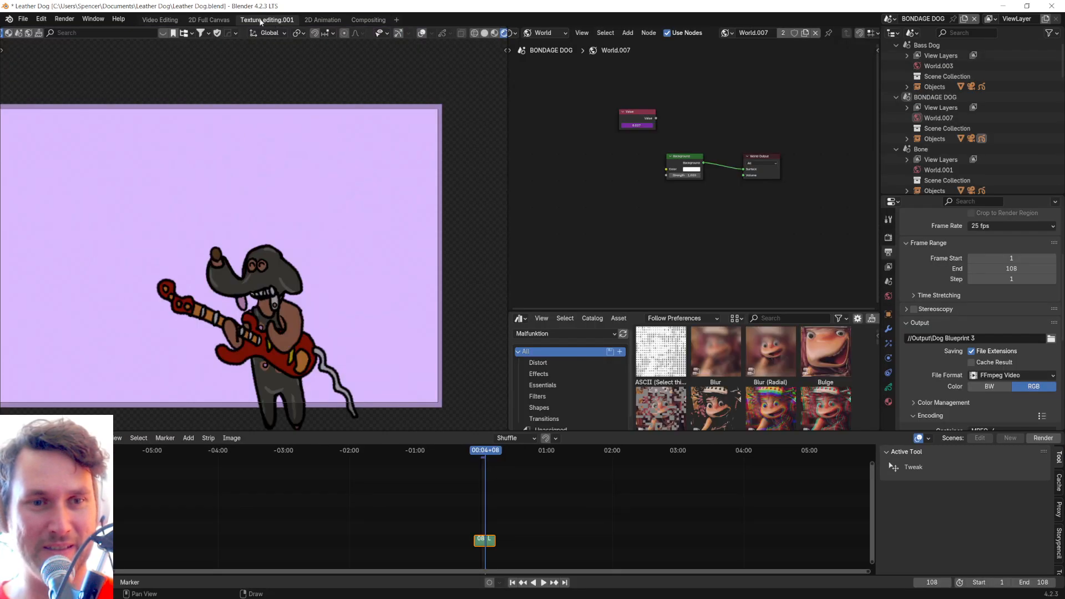
pyautogui.click(210, 20)
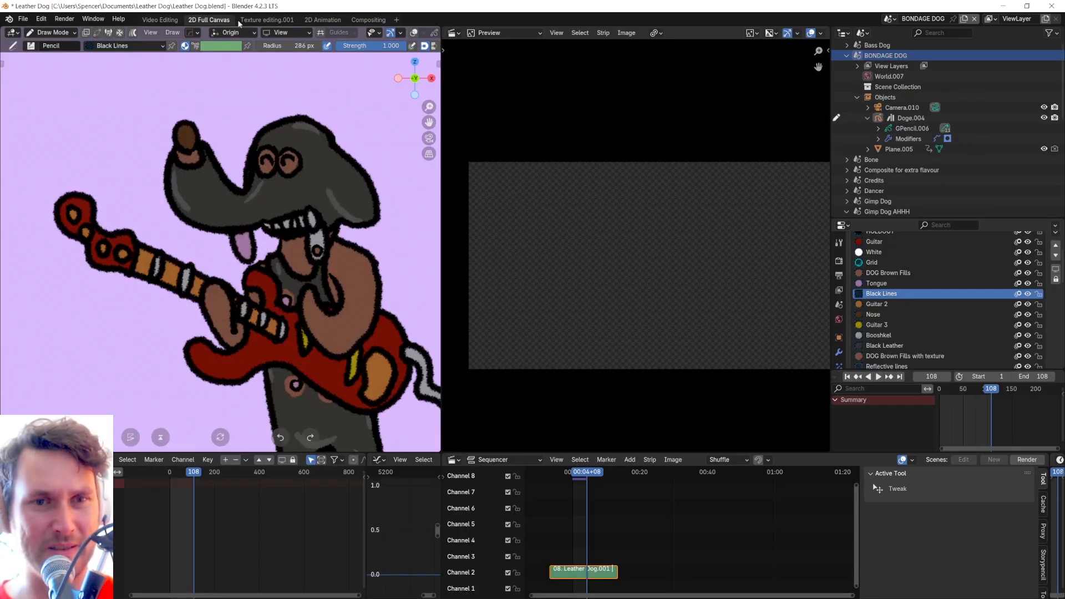
pyautogui.click(322, 21)
pyautogui.click(202, 21)
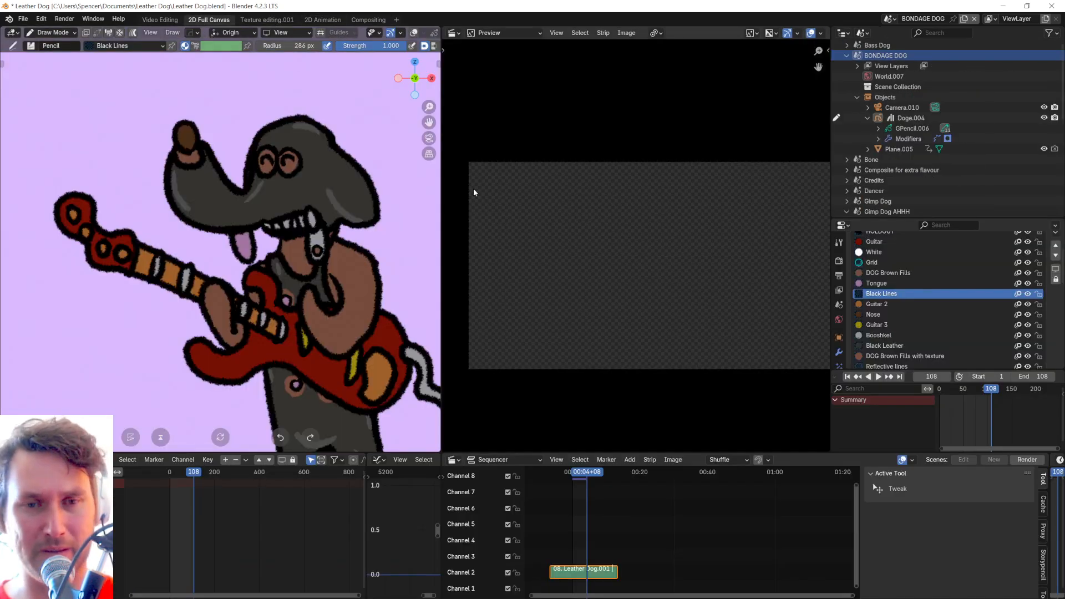
# Step: Widen the 3D viewport, play the BONDAGE DOG animation to frame 11, and examine the drawing's layers from an angle
pyautogui.moveTo(442, 168); pyautogui.dragTo(691, 168)
pyautogui.moveTo(379, 242); pyautogui.dragTo(435, 210, button='middle')
pyautogui.press('space')
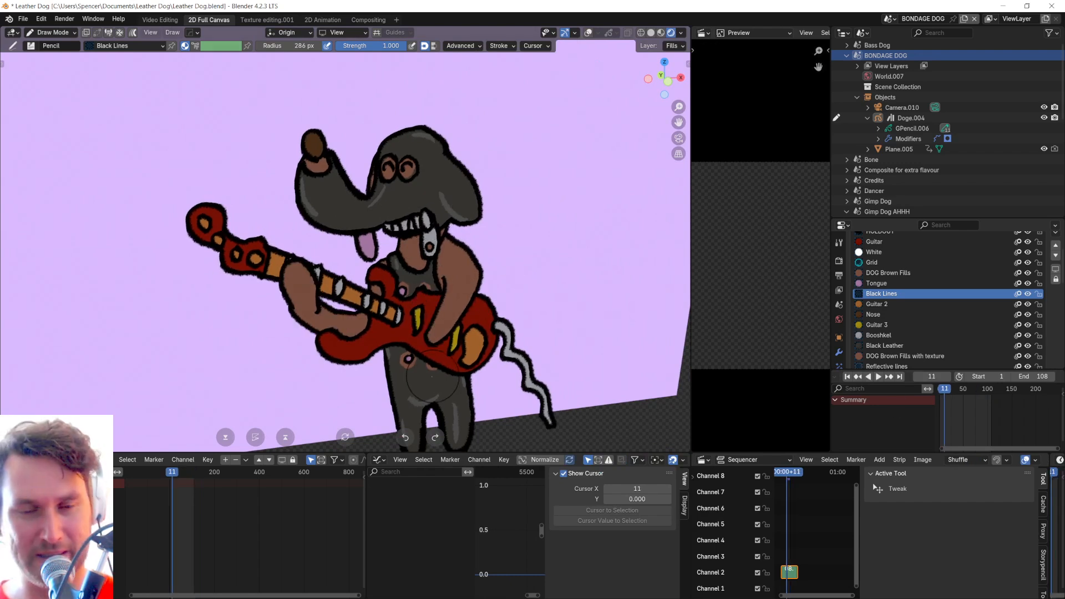
pyautogui.scroll(6, 487, 221)
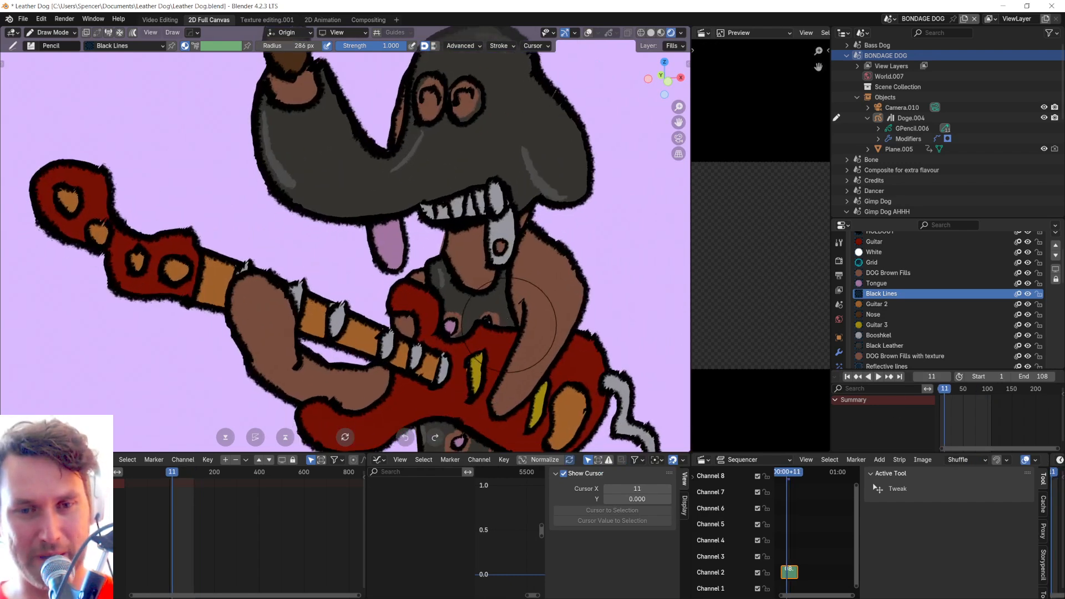
pyautogui.keyDown('shift'); pyautogui.moveTo(486, 220); pyautogui.dragTo(478, 234, button='middle'); pyautogui.keyUp('shift')
pyautogui.moveTo(472, 271); pyautogui.dragTo(411, 284, button='middle')
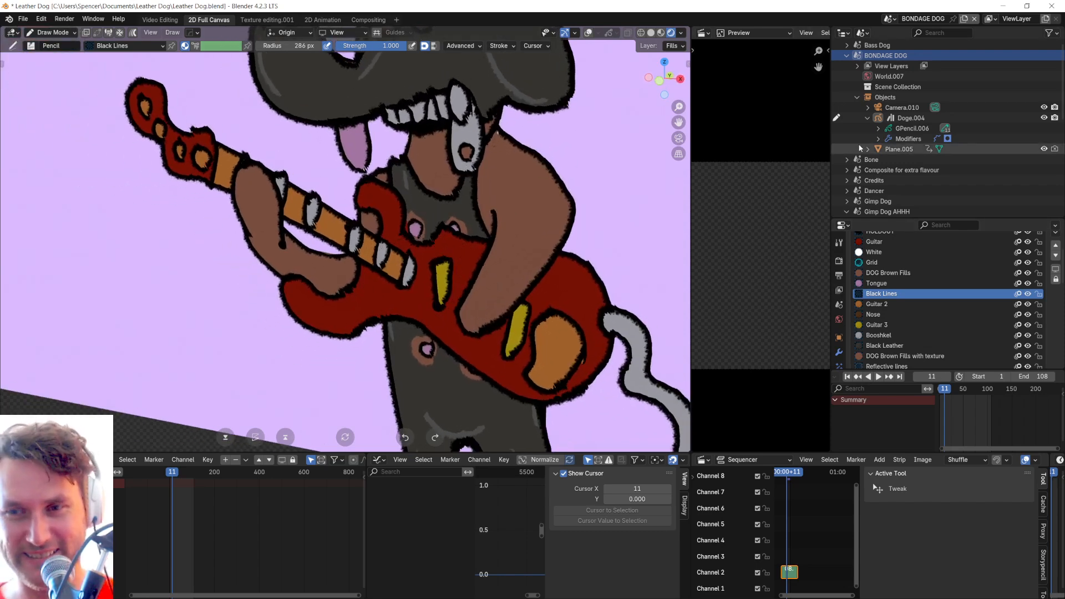
# Step: Select Doge.004 to show its keyframes and compare adjacent frames around frame 11, viewing the whole figure
pyautogui.click(909, 119)
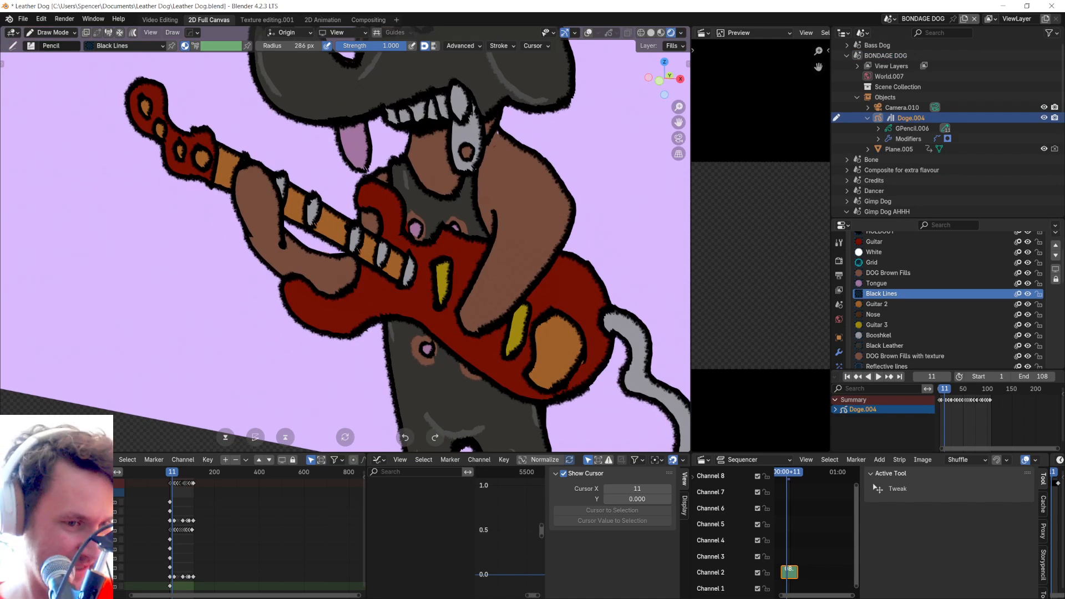
pyautogui.press('Left')
pyautogui.press('Right')
pyautogui.press('Left')
pyautogui.press('Right')
pyautogui.scroll(-5, 488, 392)
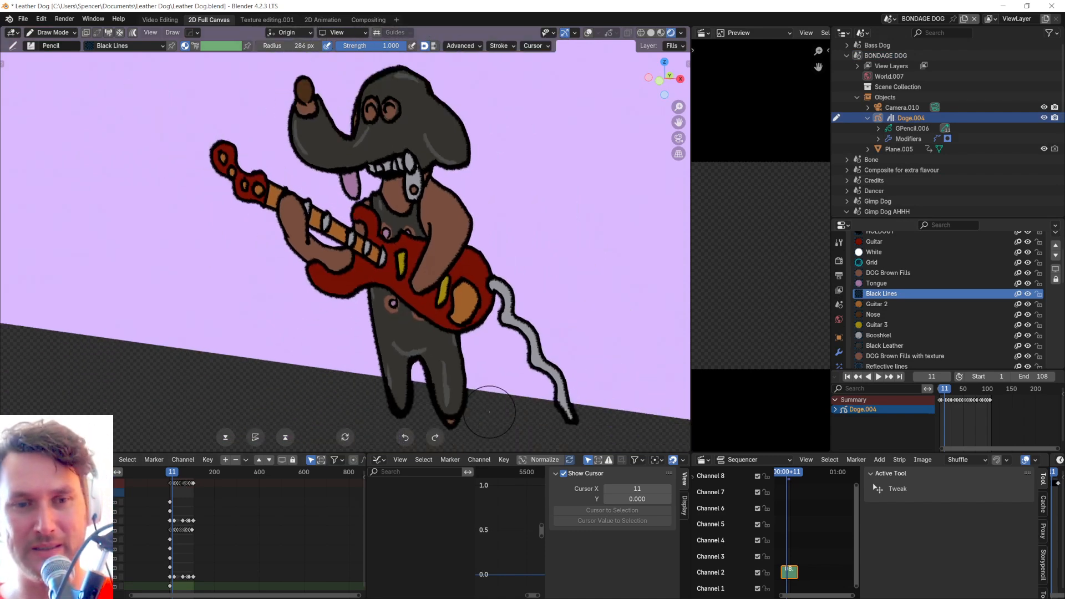
pyautogui.scroll(-1, 473, 247)
pyautogui.moveTo(472, 247); pyautogui.dragTo(483, 246, button='middle')
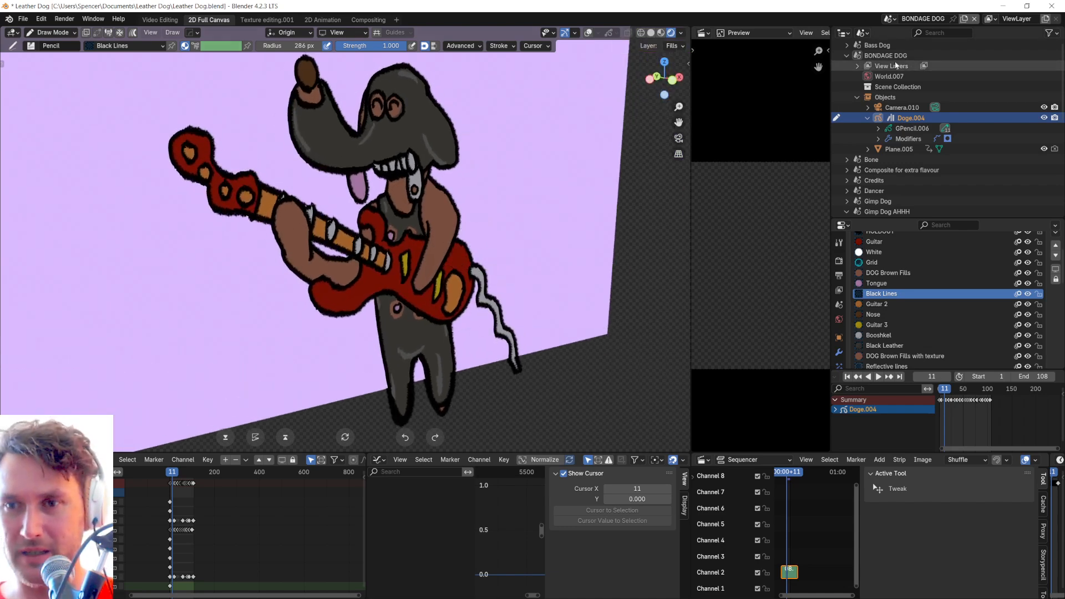
# Step: Collapse the BONDAGE DOG scene and look through the Bone, Gimp Dog, Gimp Dog AHHH and Composite for extra flavour scenes
pyautogui.click(846, 56)
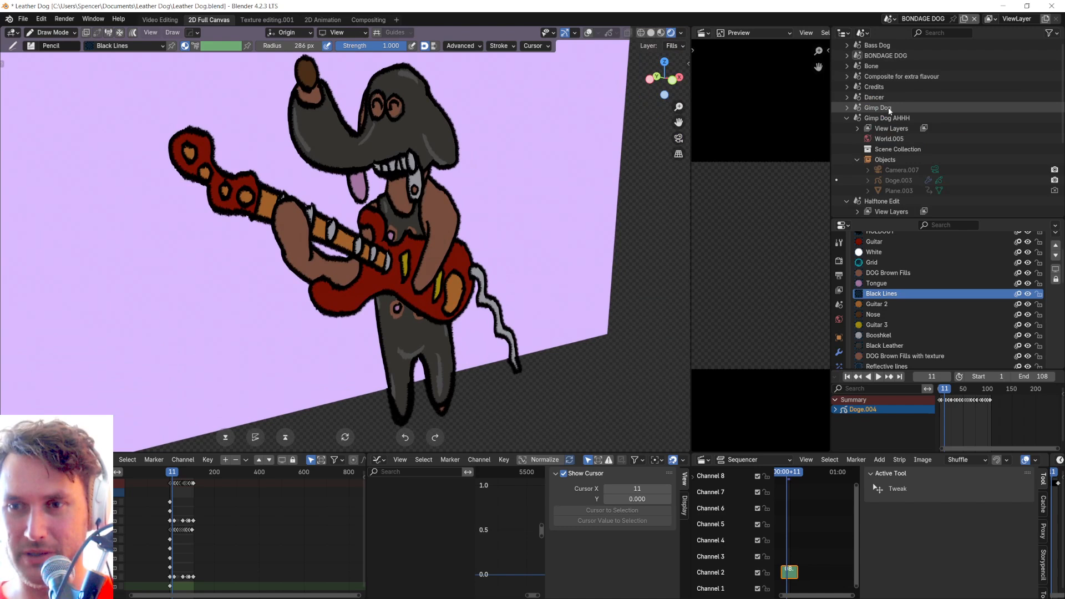
pyautogui.click(869, 67)
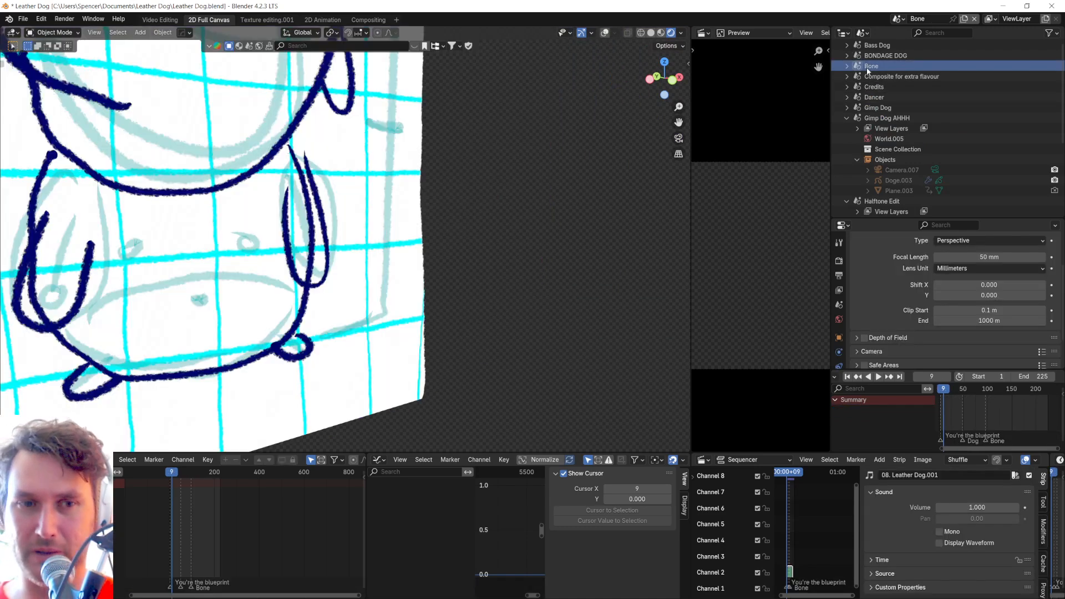
pyautogui.click(882, 107)
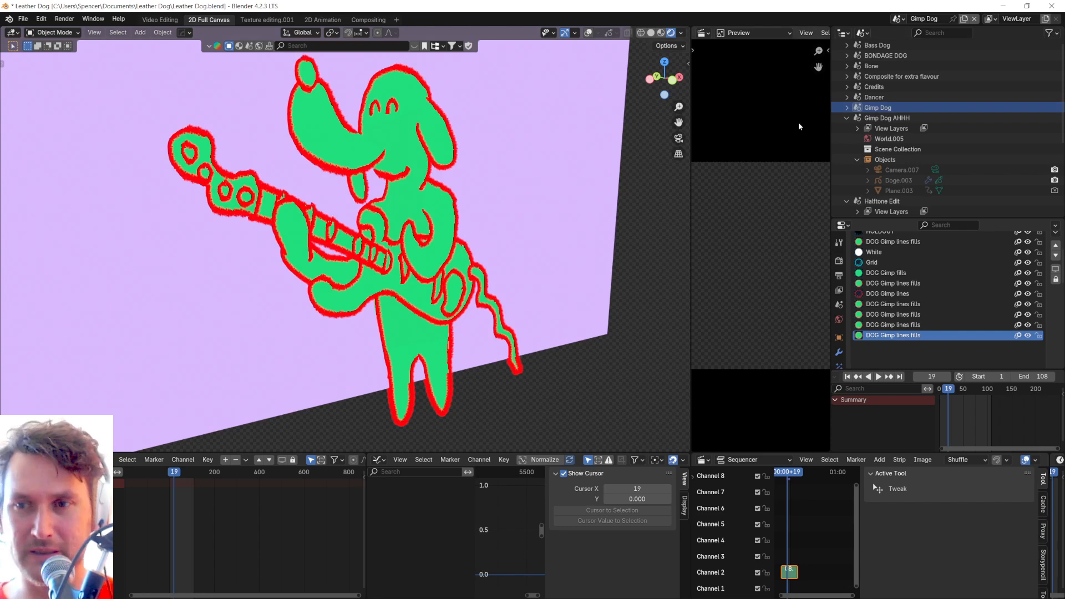
pyautogui.click(880, 117)
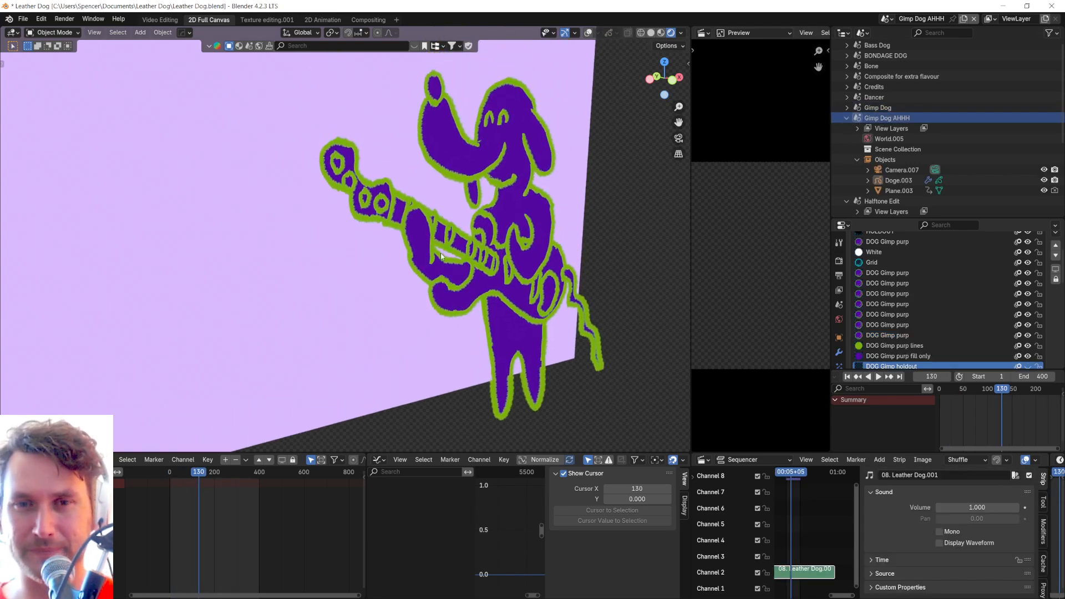
pyautogui.click(876, 78)
# Step: Open the Bone scene, check its camera view, and return to a view of the whole blueprint dog drawing
pyautogui.click(872, 66)
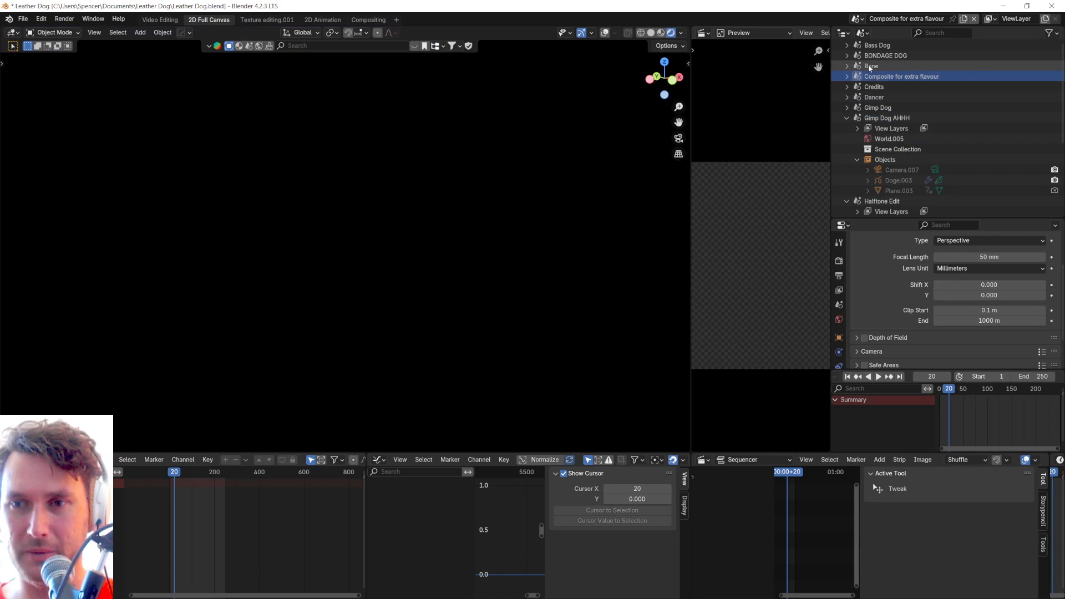
pyautogui.scroll(-4, 401, 329)
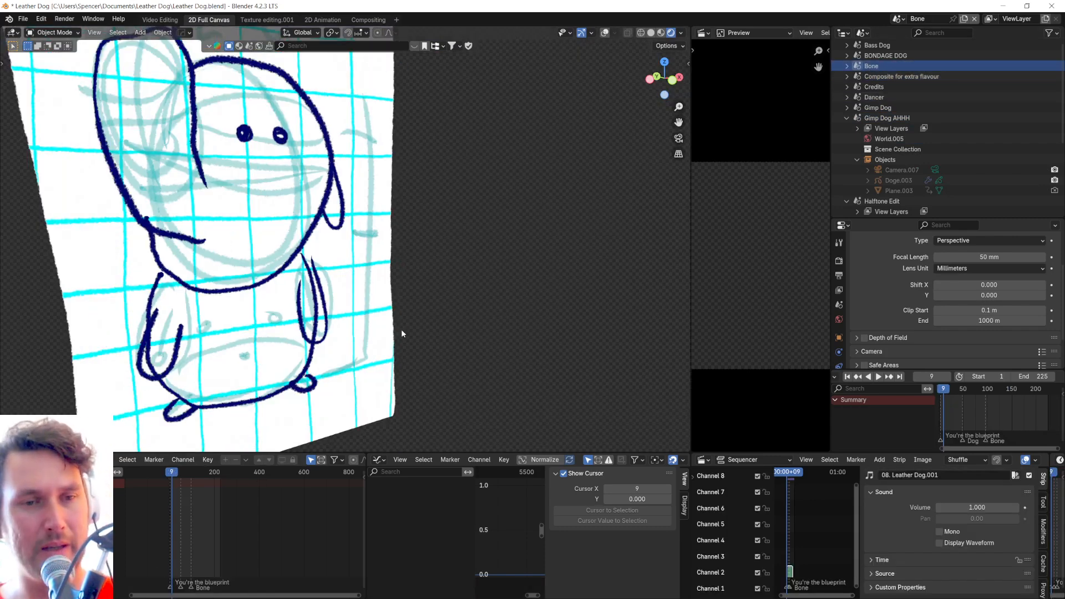
pyautogui.press('KP_0')
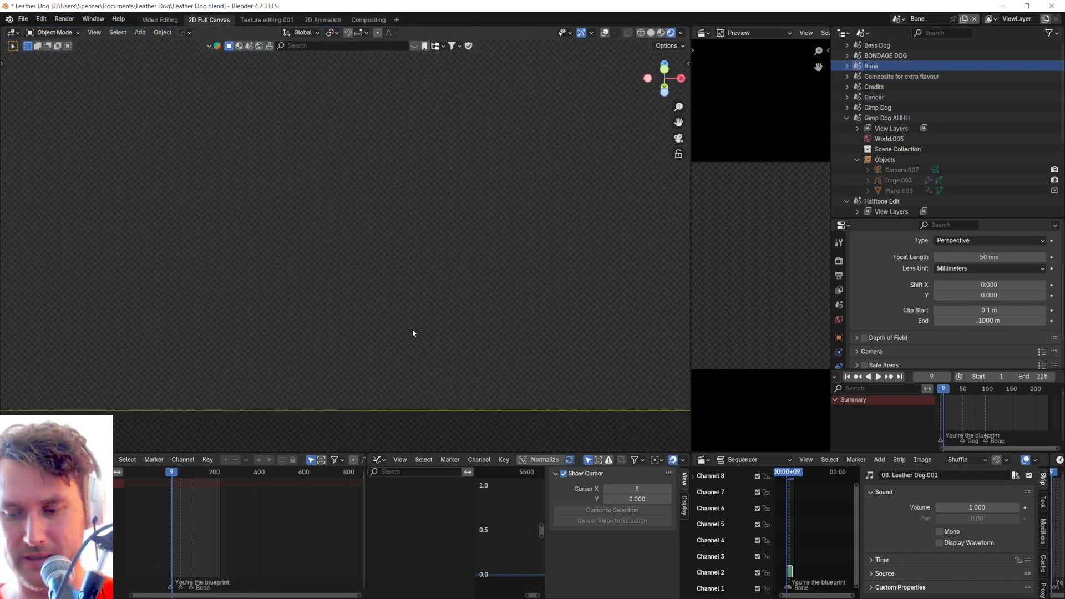
pyautogui.press('KP_0')
pyautogui.scroll(-3, 460, 281)
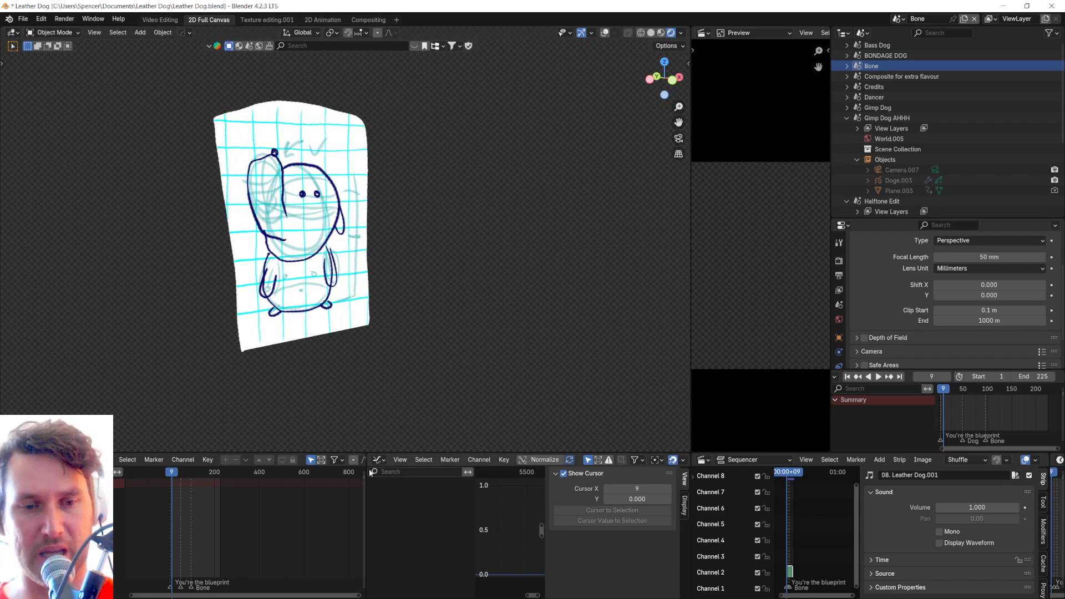
# Step: Widen the Dope Sheet and select the blueprint dog drawing to display its full range of keyframes
pyautogui.moveTo(366, 530); pyautogui.dragTo(511, 525)
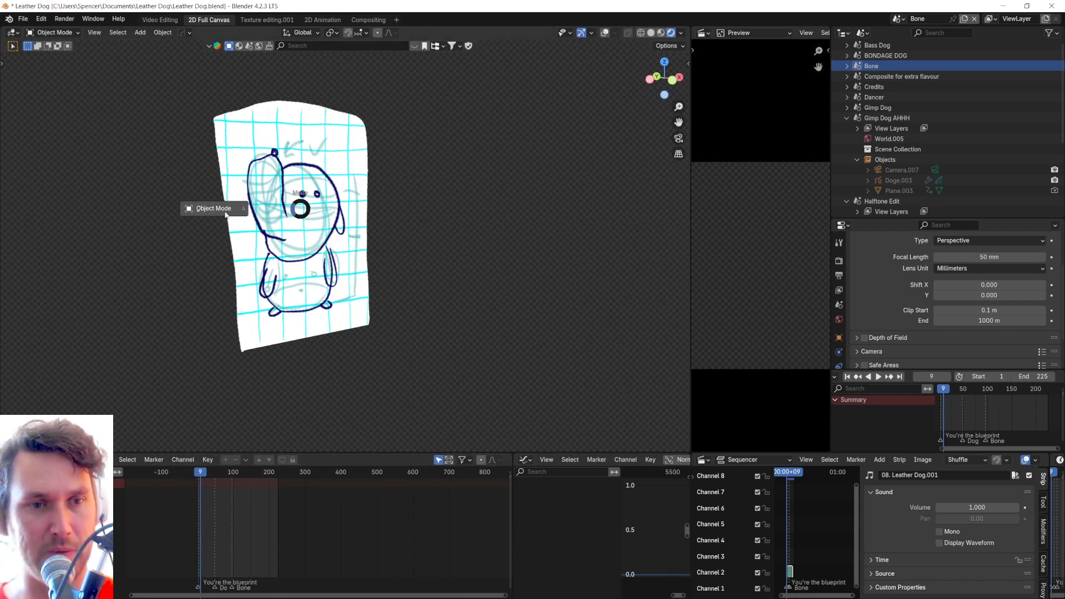
pyautogui.click(319, 274)
pyautogui.scroll(8, 304, 528)
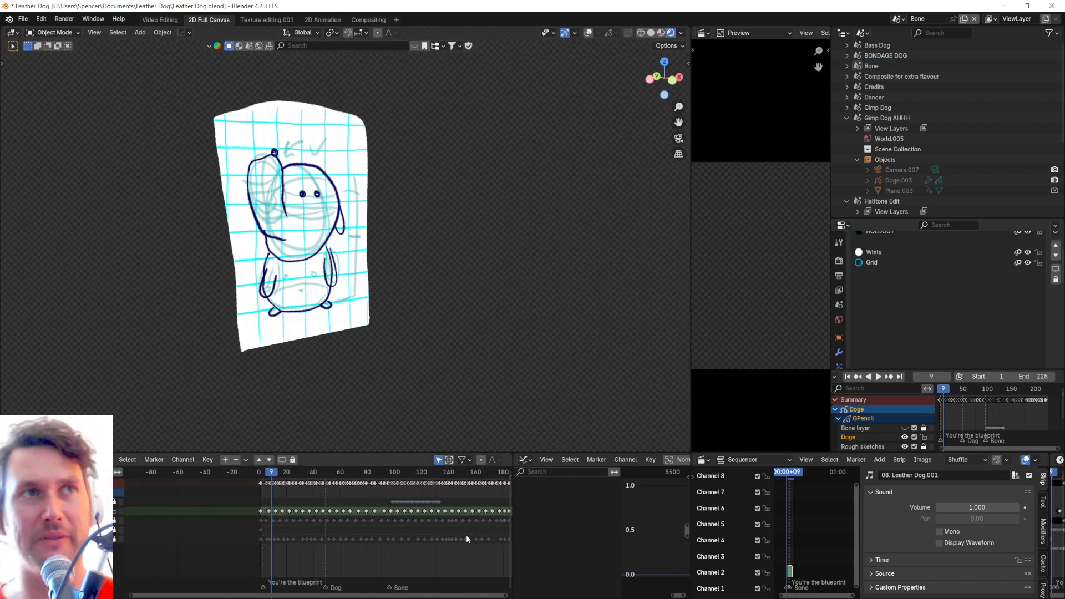
pyautogui.moveTo(444, 538); pyautogui.dragTo(389, 540, button='middle')
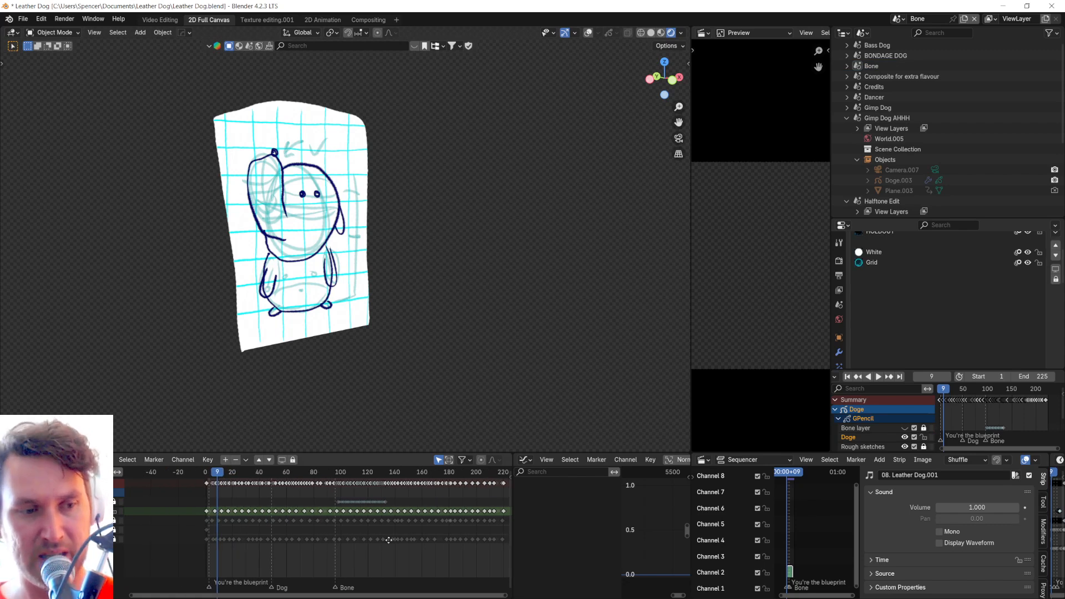
# Step: View the blueprint dog through the scene camera, play it briefly, and scrub back to frame 2
pyautogui.scroll(1, 337, 523)
pyautogui.scroll(-1, 437, 525)
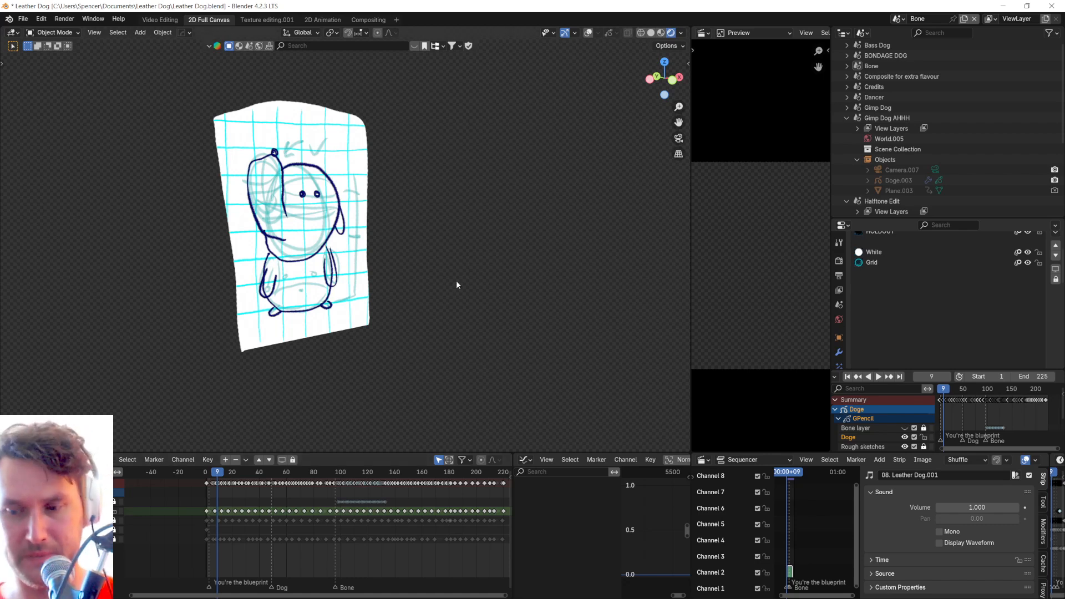
pyautogui.press('KP_0')
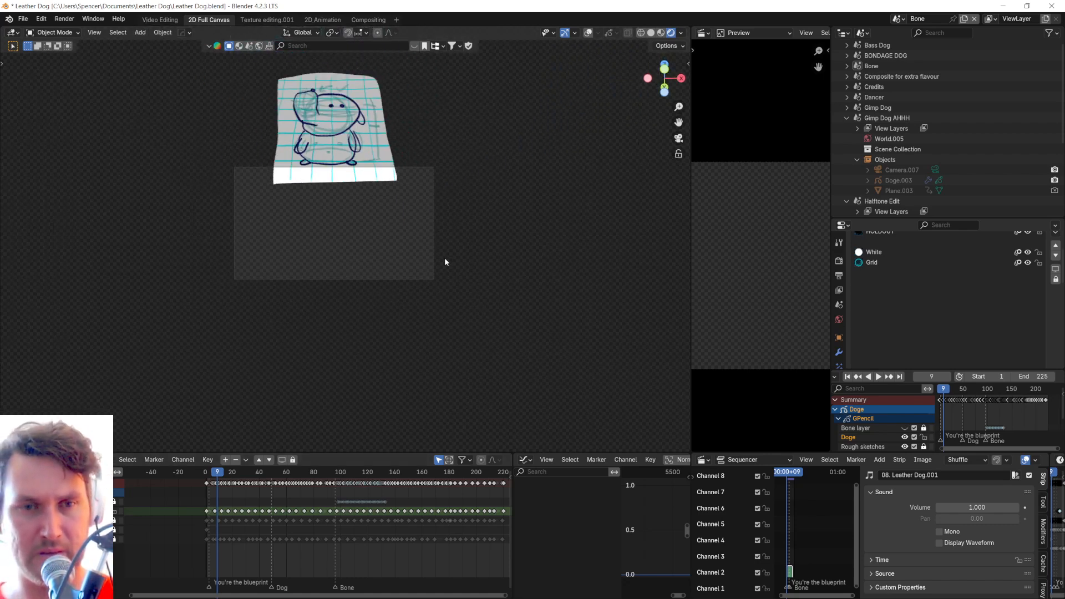
pyautogui.press('KP_Decimal')
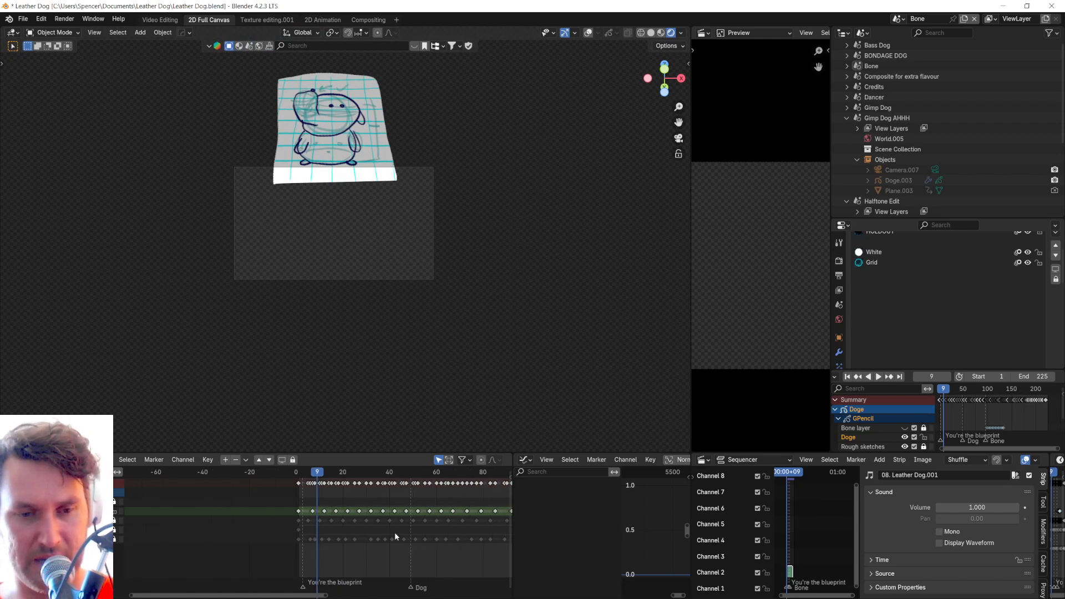
pyautogui.press('space')
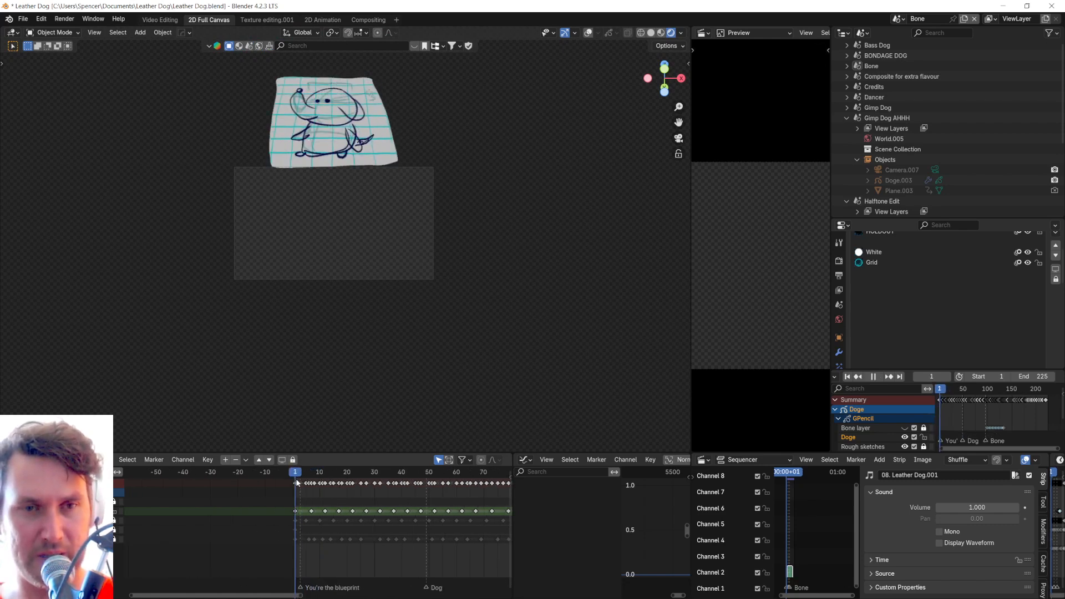
pyautogui.moveTo(361, 492); pyautogui.dragTo(298, 494)
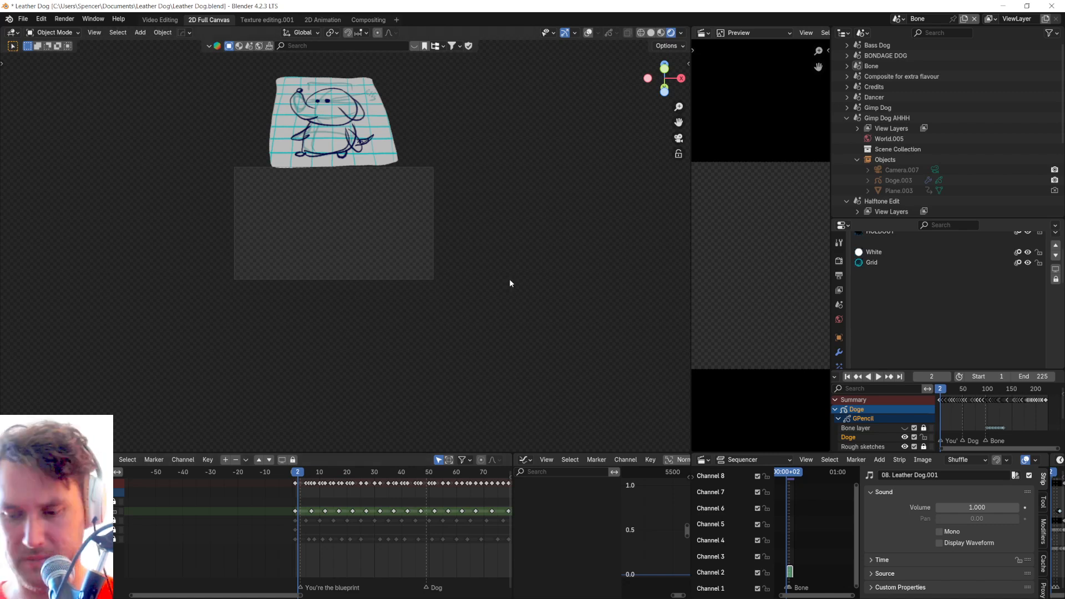
# Step: Show the whole blueprint dog from the front and play its animation from the start up to frame 17
pyautogui.press('KP_1')
pyautogui.scroll(4, 291, 229)
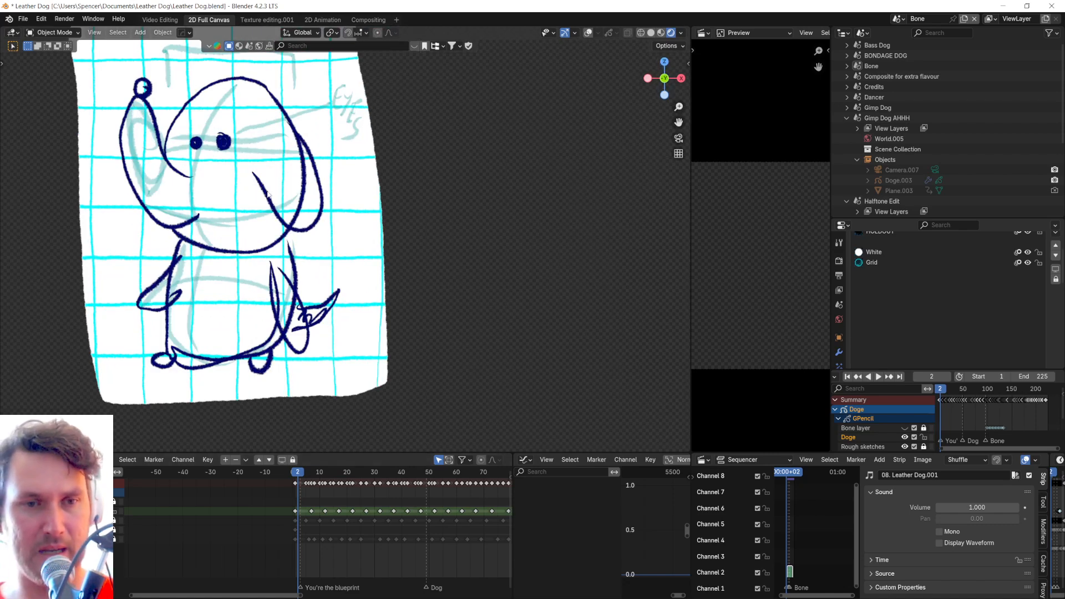
pyautogui.keyDown('shift'); pyautogui.moveTo(289, 227); pyautogui.dragTo(438, 268, button='middle'); pyautogui.keyUp('shift')
pyautogui.scroll(-2, 438, 270)
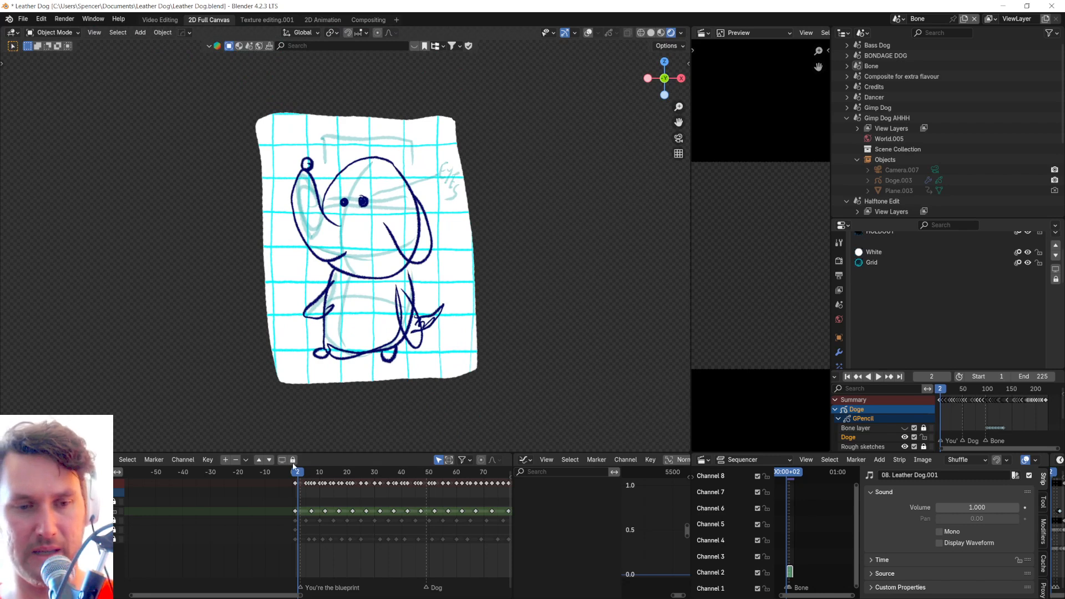
pyautogui.moveTo(300, 480); pyautogui.dragTo(291, 479)
pyautogui.press('space')
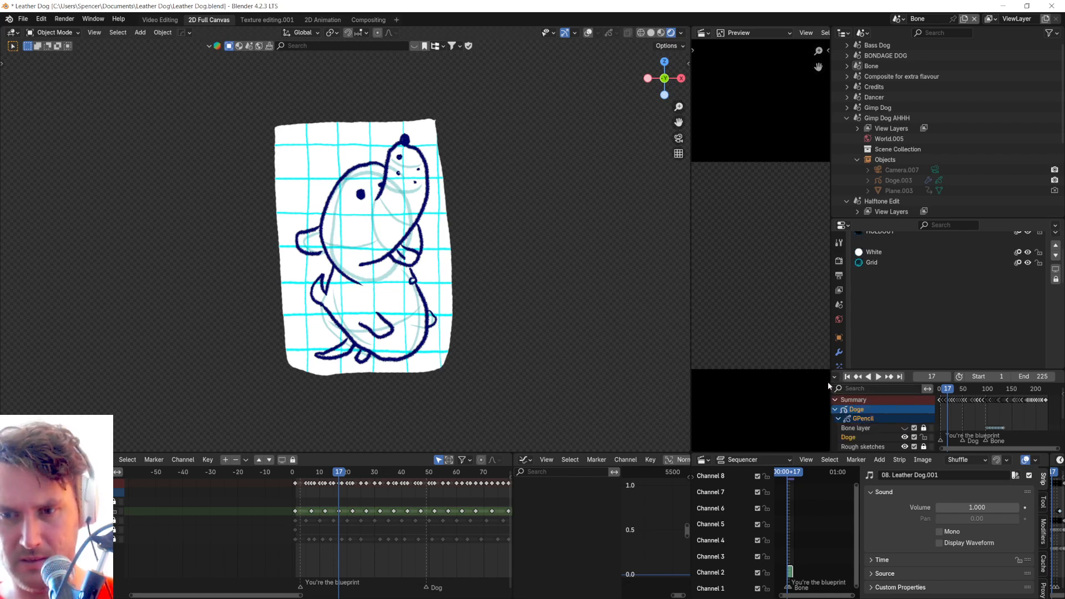
# Step: Resume playing the blueprint dog and bone animation with the full range of keyframes shown in the Dope Sheet
pyautogui.press('space')
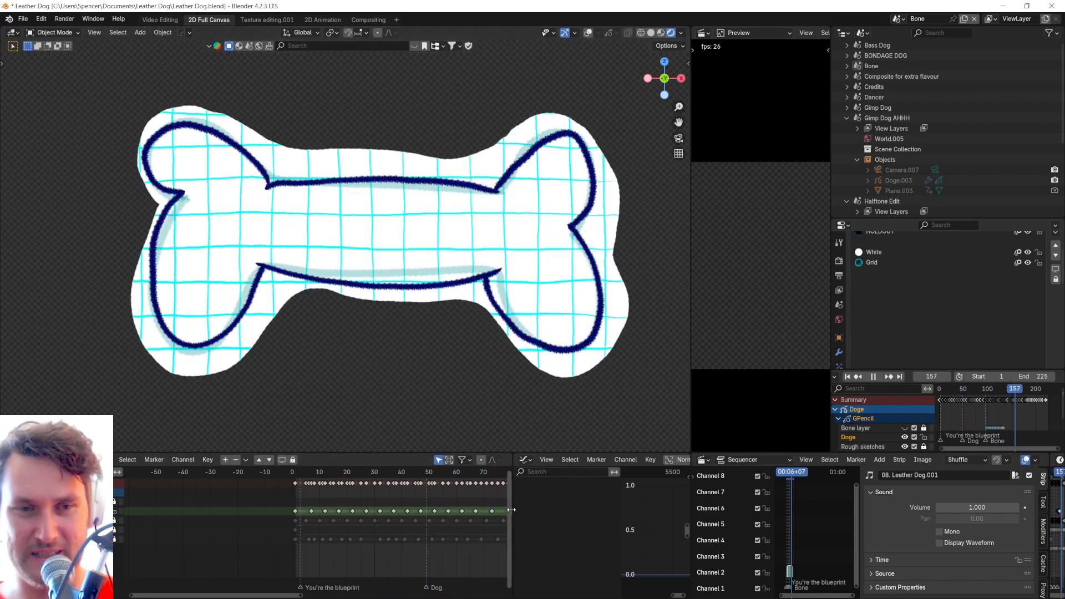
pyautogui.scroll(-5, 451, 512)
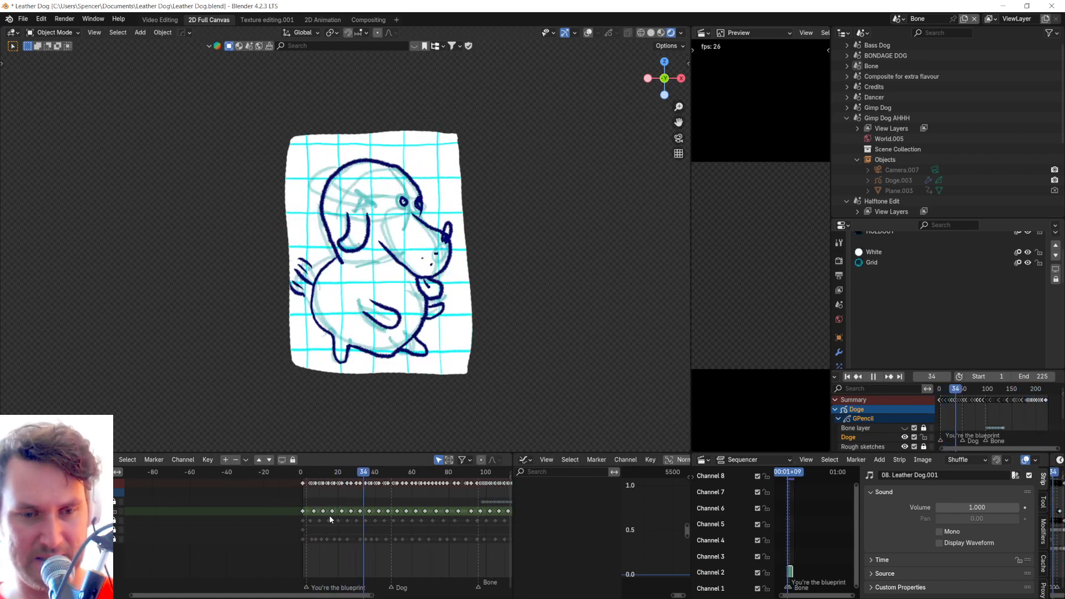
pyautogui.scroll(-3, 383, 519)
pyautogui.moveTo(434, 523); pyautogui.dragTo(293, 513, button='middle')
pyautogui.scroll(1, 294, 513)
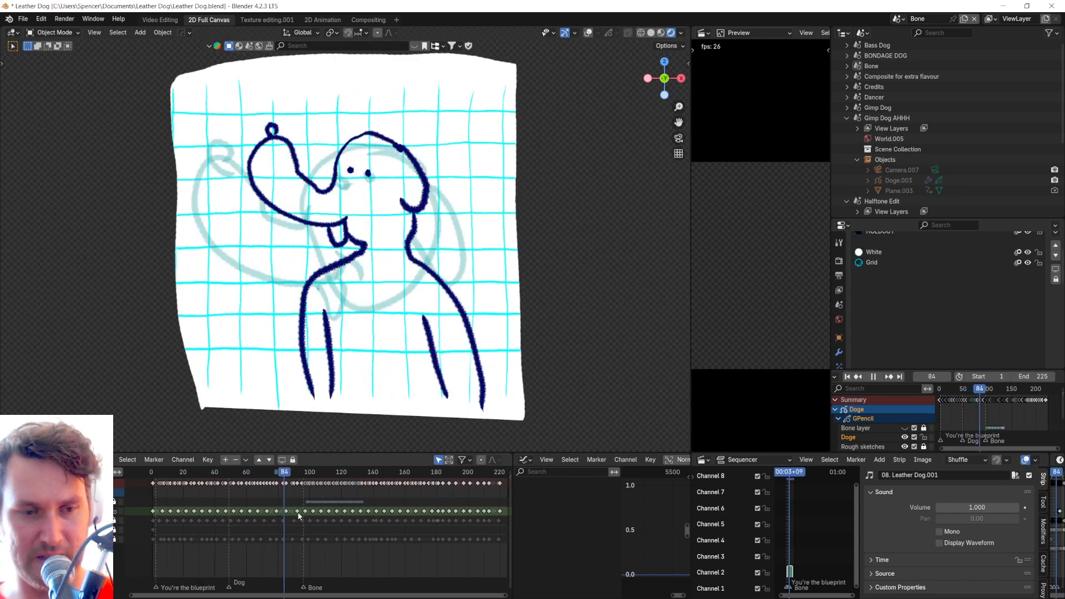
# Step: Stop playback at frame 132, widen the Dope Sheet, and hide the Doge line layer to leave the rough sketch
pyautogui.press('space')
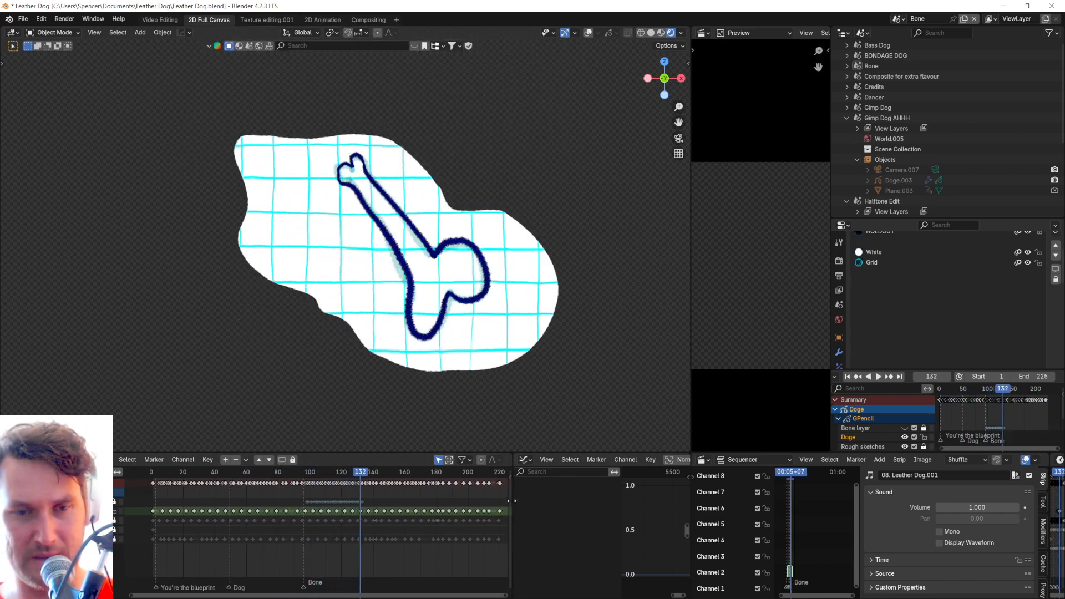
pyautogui.moveTo(512, 501); pyautogui.dragTo(675, 501)
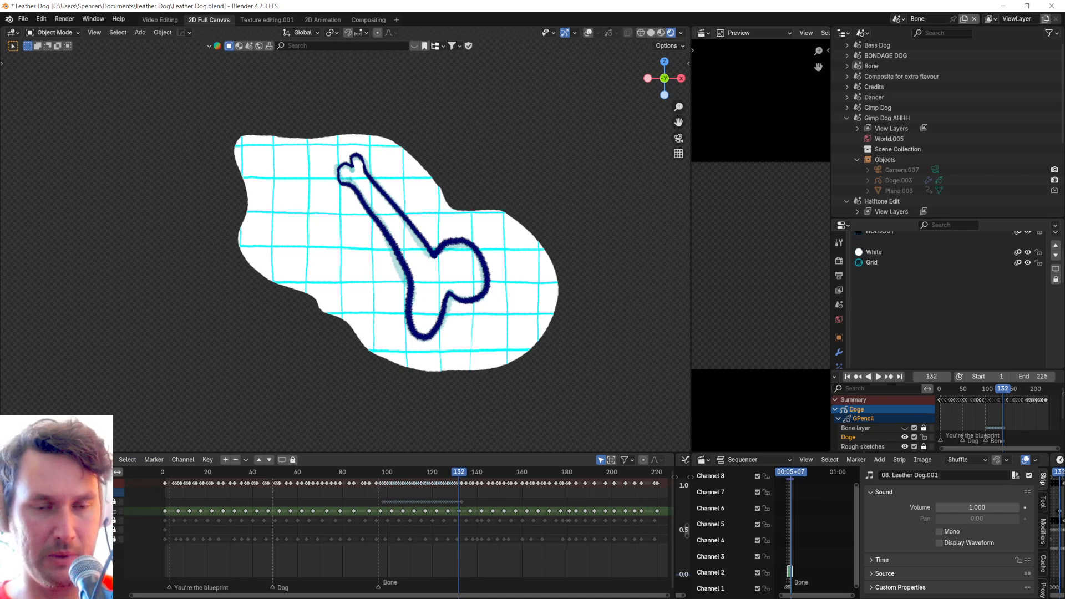
pyautogui.click(95, 511)
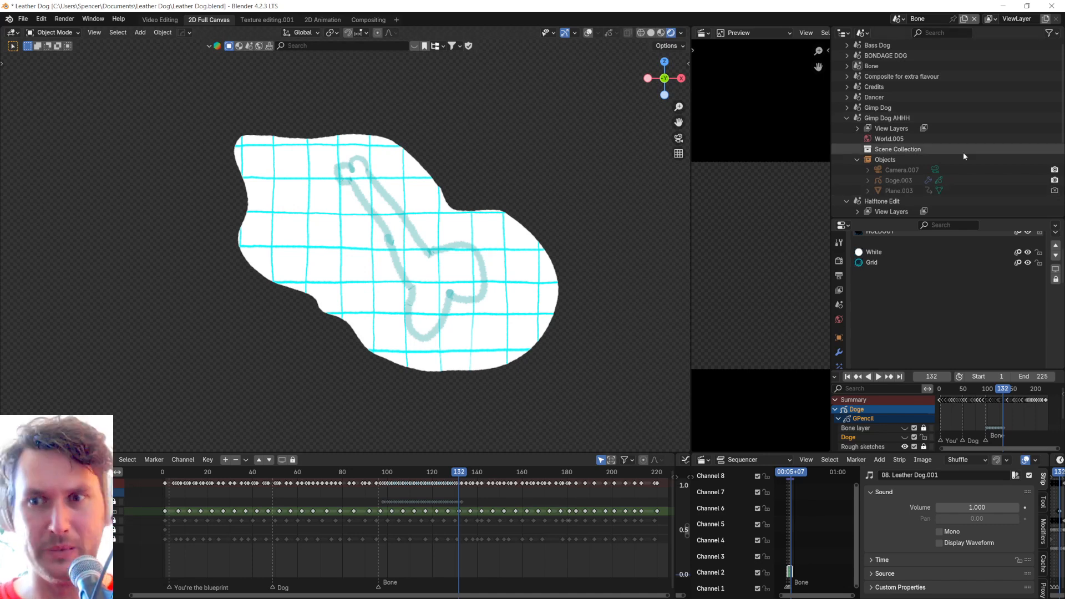
# Step: Look through the list of scenes, enlarge the Outliner, and select the Bone scene
pyautogui.scroll(-5, 890, 126)
pyautogui.scroll(-5, 891, 133)
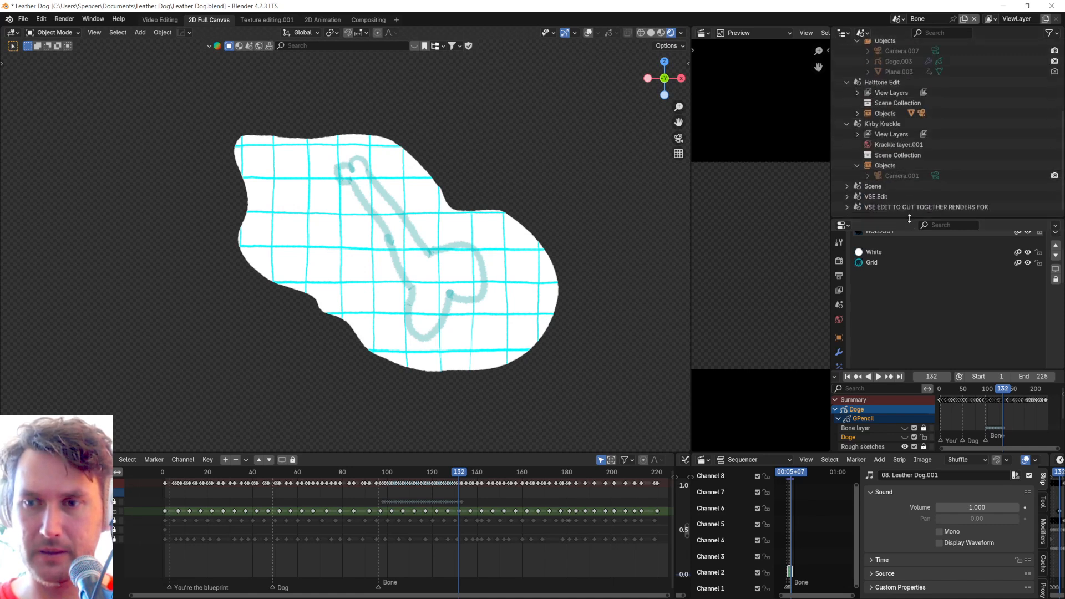
pyautogui.moveTo(910, 219); pyautogui.dragTo(910, 311)
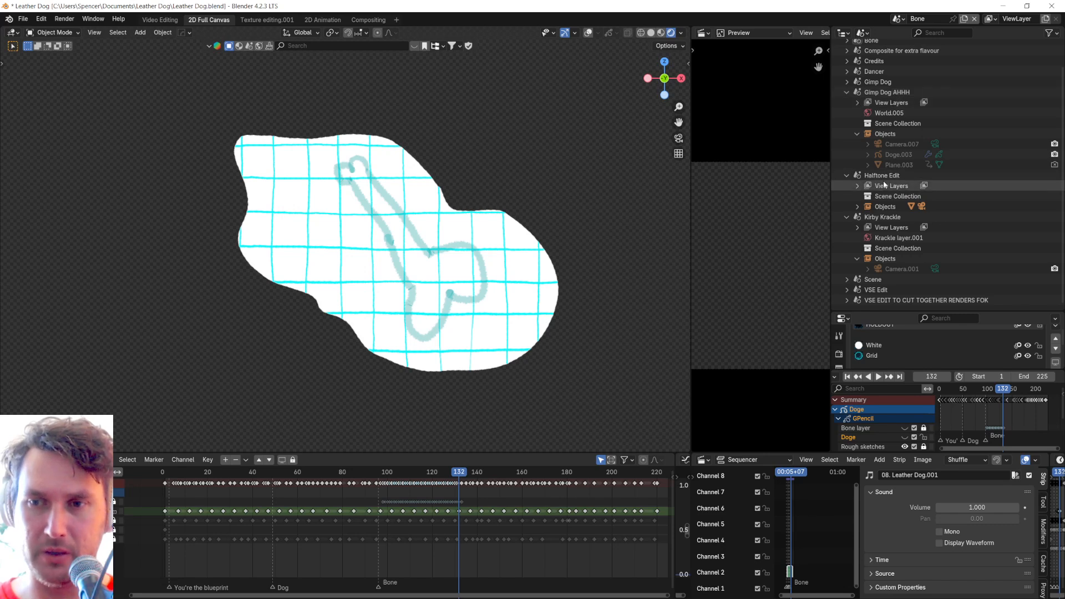
pyautogui.scroll(2, 888, 222)
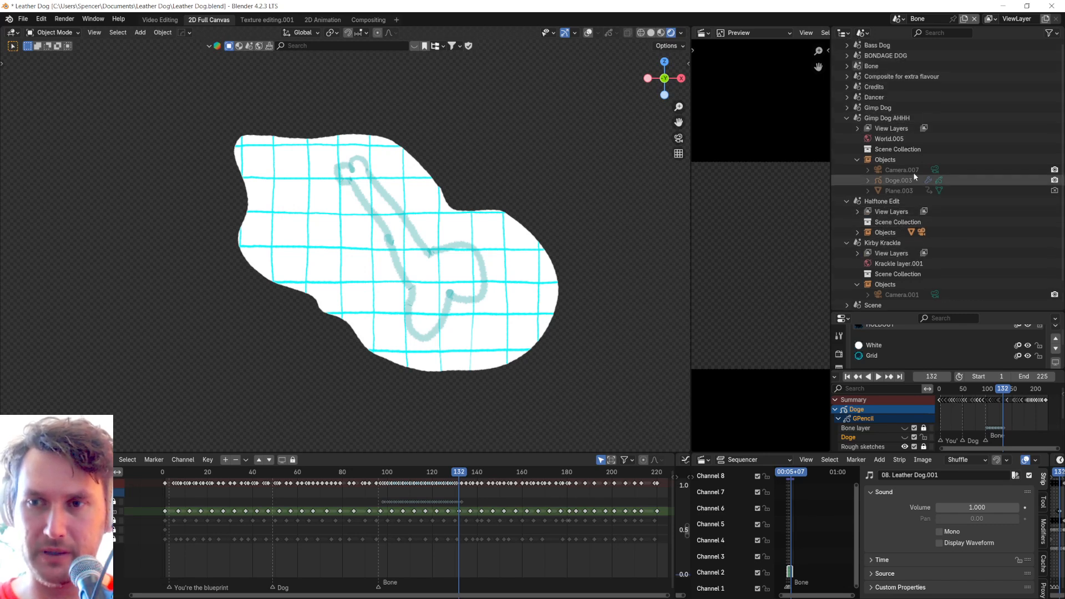
pyautogui.click(879, 68)
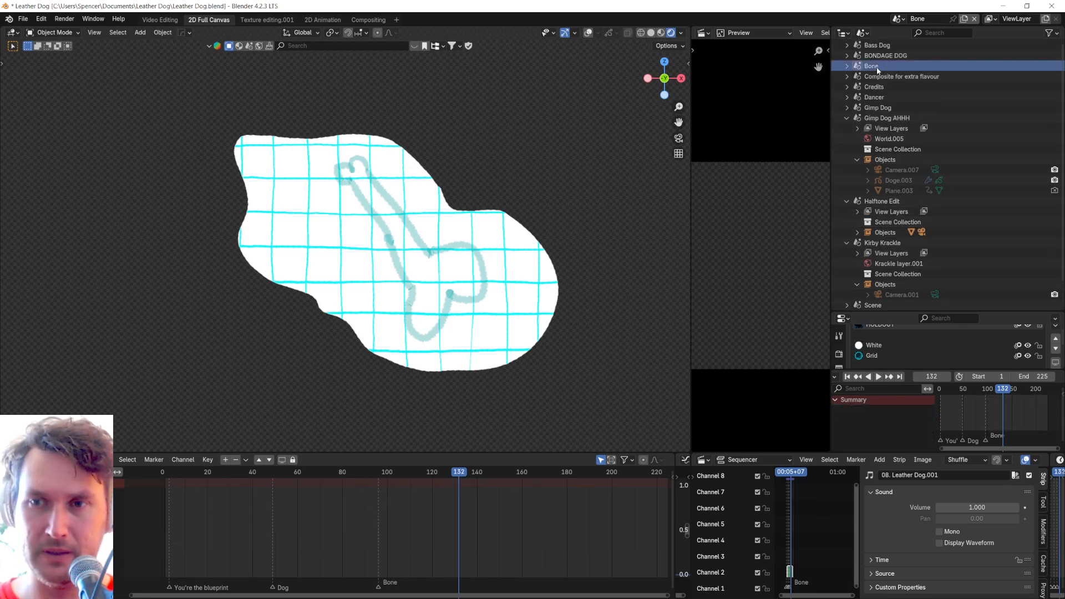
# Step: Expand the Bone scene, compare the grid Plane against the paper drawing at frame 43, and hide the Plane again
pyautogui.click(847, 67)
pyautogui.click(1045, 139)
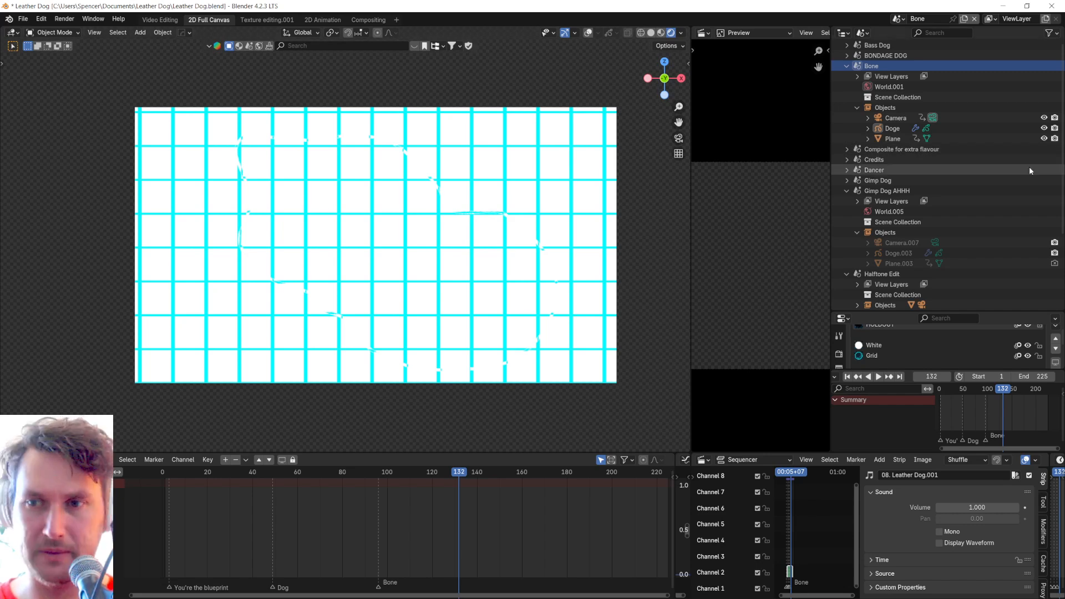
pyautogui.moveTo(271, 471); pyautogui.dragTo(259, 471)
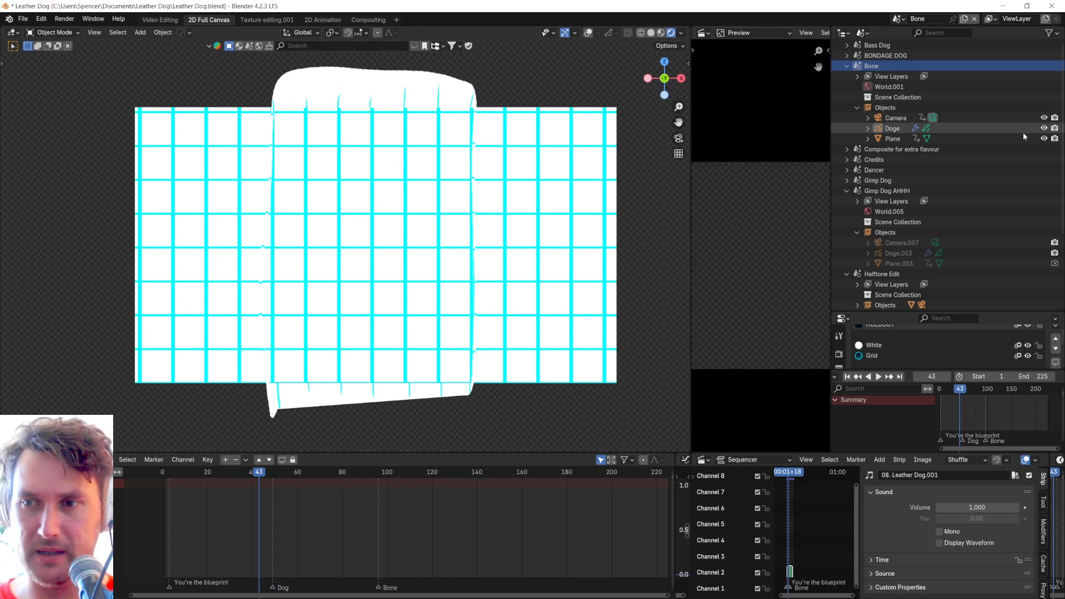
pyautogui.click(1055, 140)
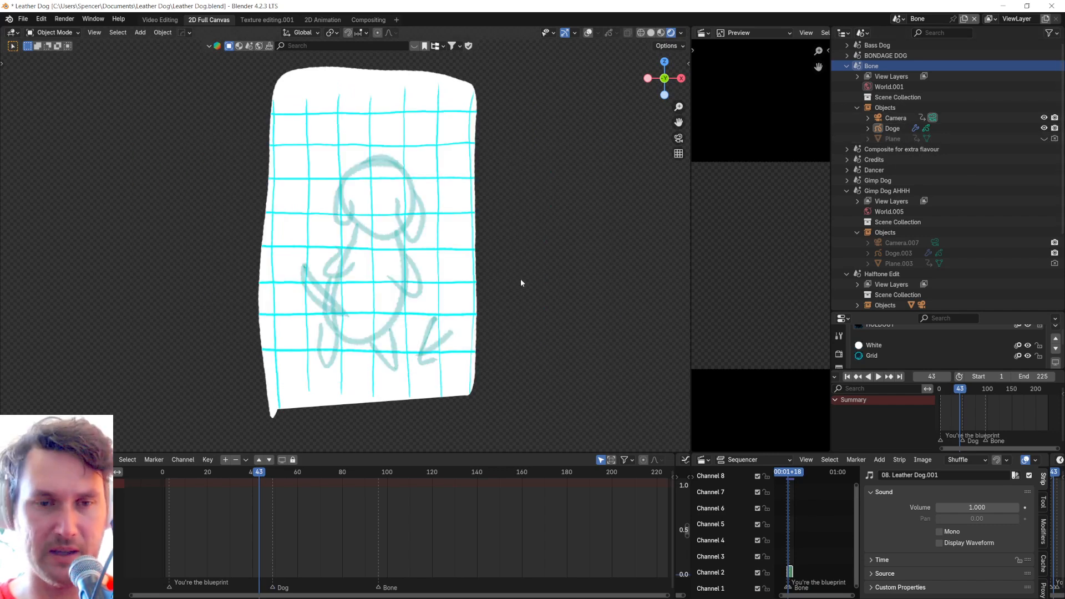
# Step: Play the rough sketches briefly from the beginning, stop at frame 7, and inspect the sketch lines up close
pyautogui.scroll(3, 444, 294)
pyautogui.scroll(-3, 403, 310)
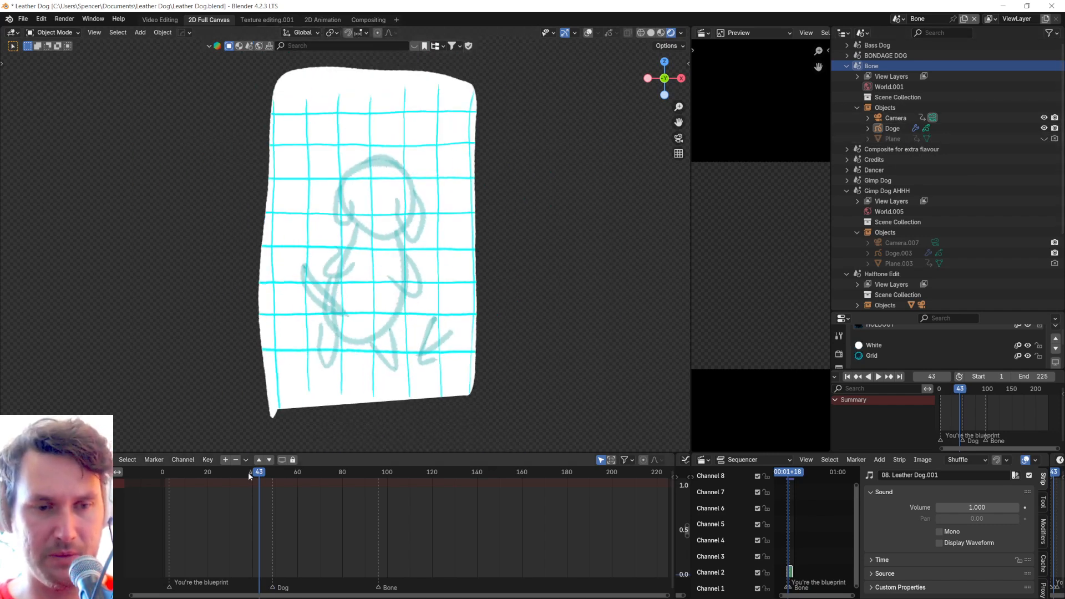
pyautogui.click(167, 475)
pyautogui.press('space')
pyautogui.press('space')
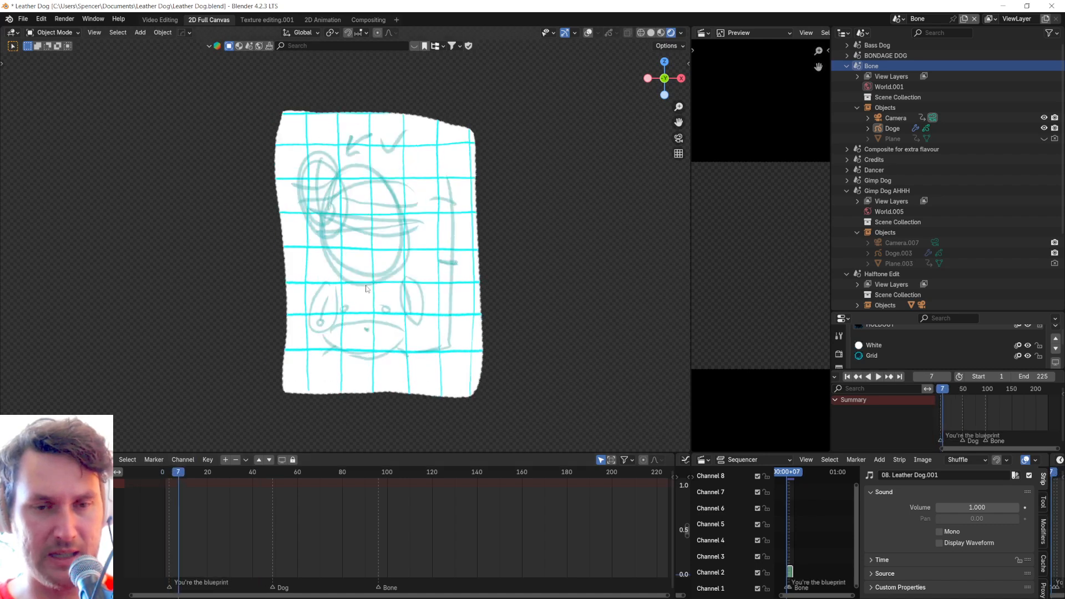
pyautogui.scroll(8, 387, 291)
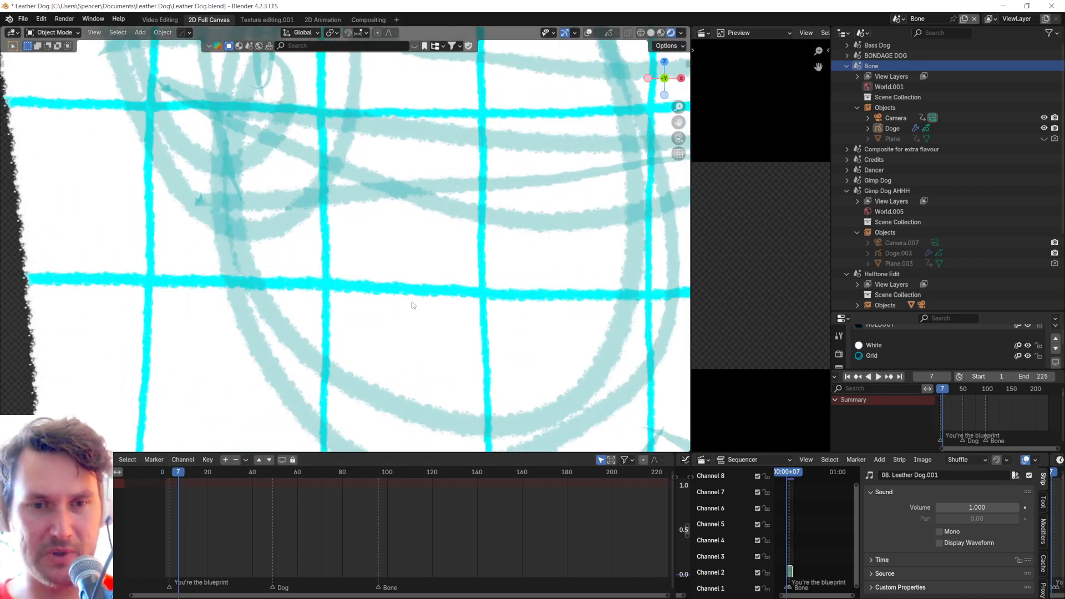
# Step: Step through the rough sketches frame by frame up to frame 22 and view the larger drawing
pyautogui.press('Right')
pyautogui.press('Right')
pyautogui.press('Right')
pyautogui.press('Right')
pyautogui.press('Right')
pyautogui.press('Right')
pyautogui.press('Right')
pyautogui.press('Right')
pyautogui.press('Right')
pyautogui.press('Right')
pyautogui.press('Right')
pyautogui.press('Right')
pyautogui.press('Right')
pyautogui.press('Right')
pyautogui.press('Right')
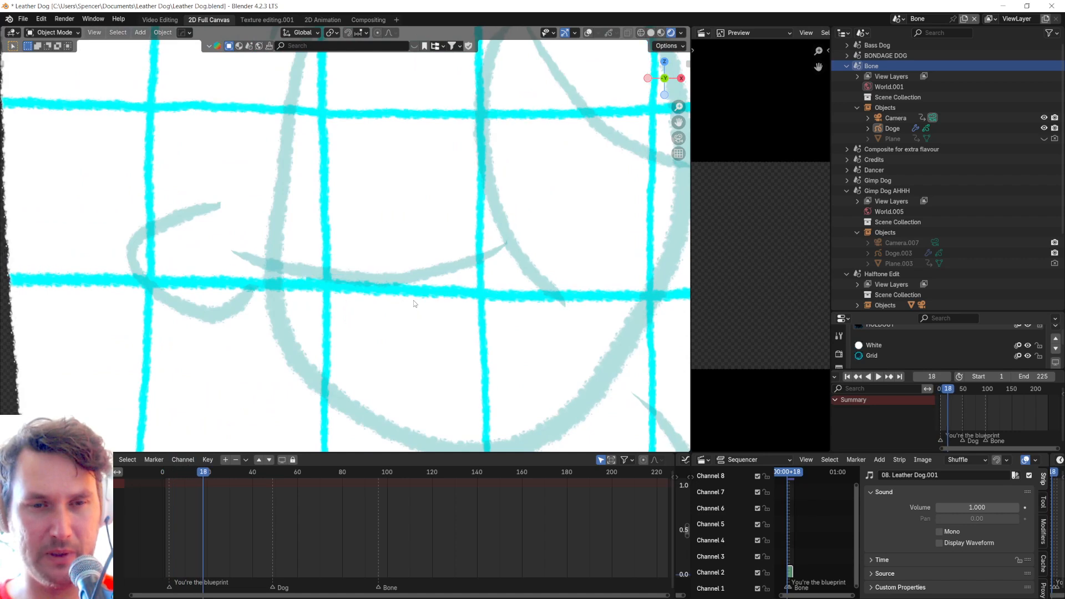
pyautogui.scroll(-6, 414, 300)
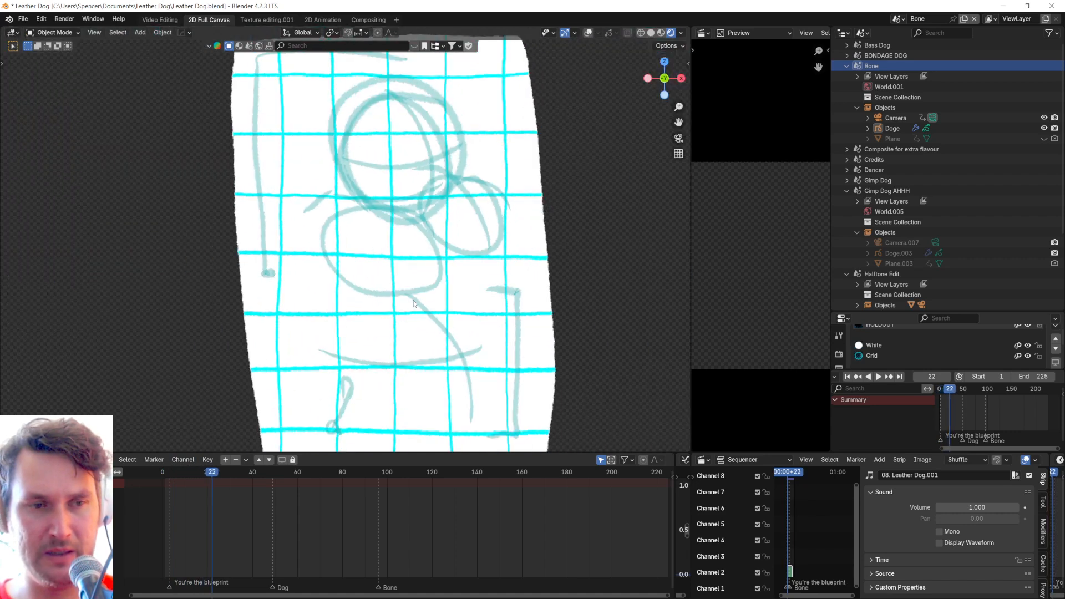
# Step: Select the Doge drawing, toggle its White layer's visibility off and on, and make that layer active
pyautogui.click(506, 277)
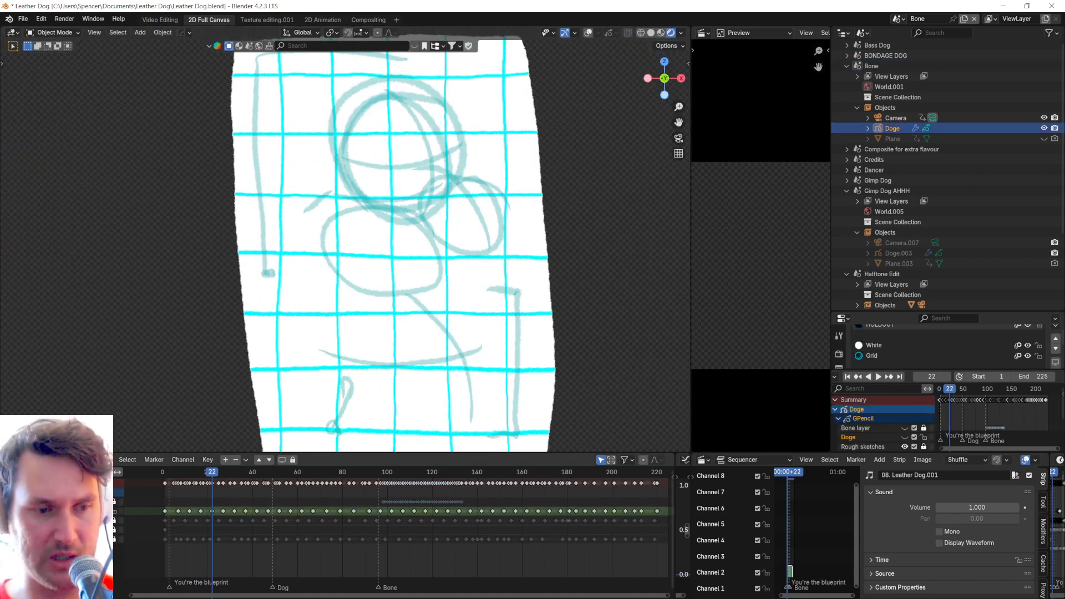
pyautogui.click(95, 540)
pyautogui.click(95, 539)
pyautogui.scroll(-4, 292, 374)
pyautogui.scroll(3, 292, 374)
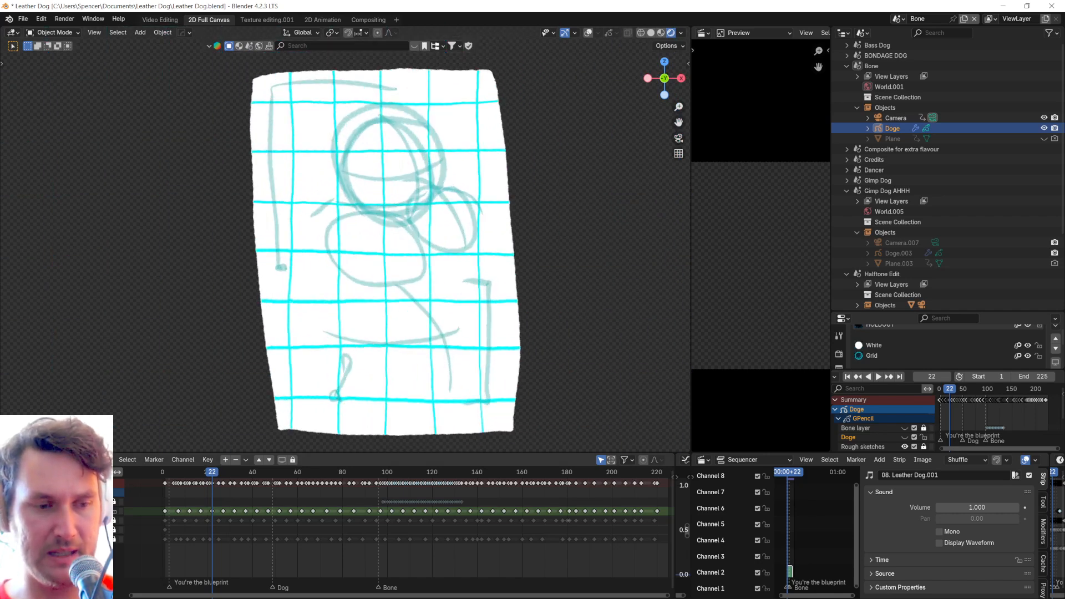
pyautogui.click(50, 539)
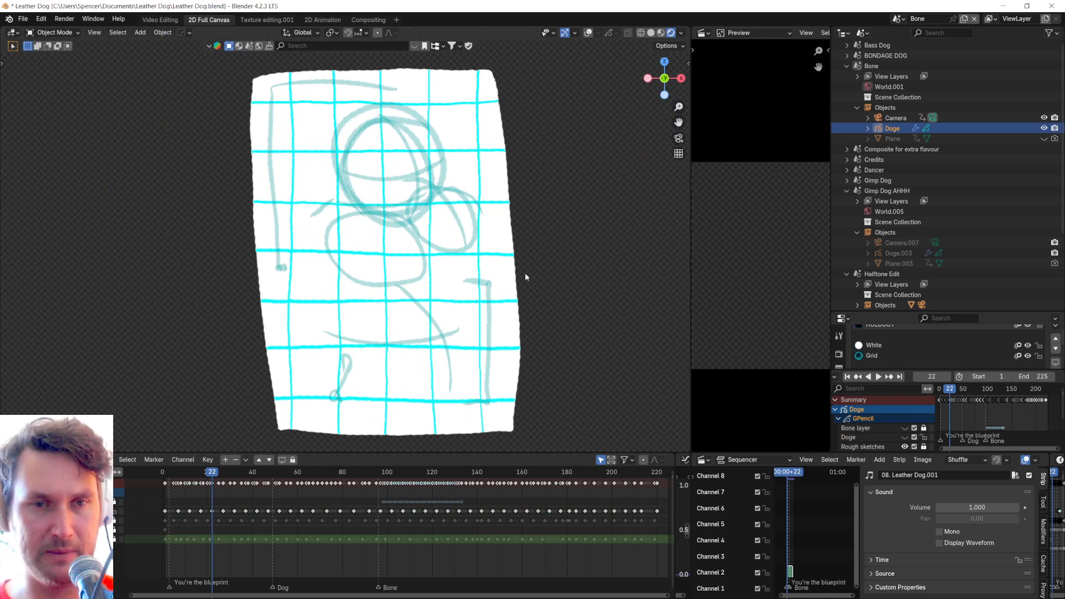
pyautogui.click(94, 539)
pyautogui.click(94, 540)
# Step: Show the entire keyframe range and scrub through the rough sketches to frame 110
pyautogui.scroll(-4, 249, 485)
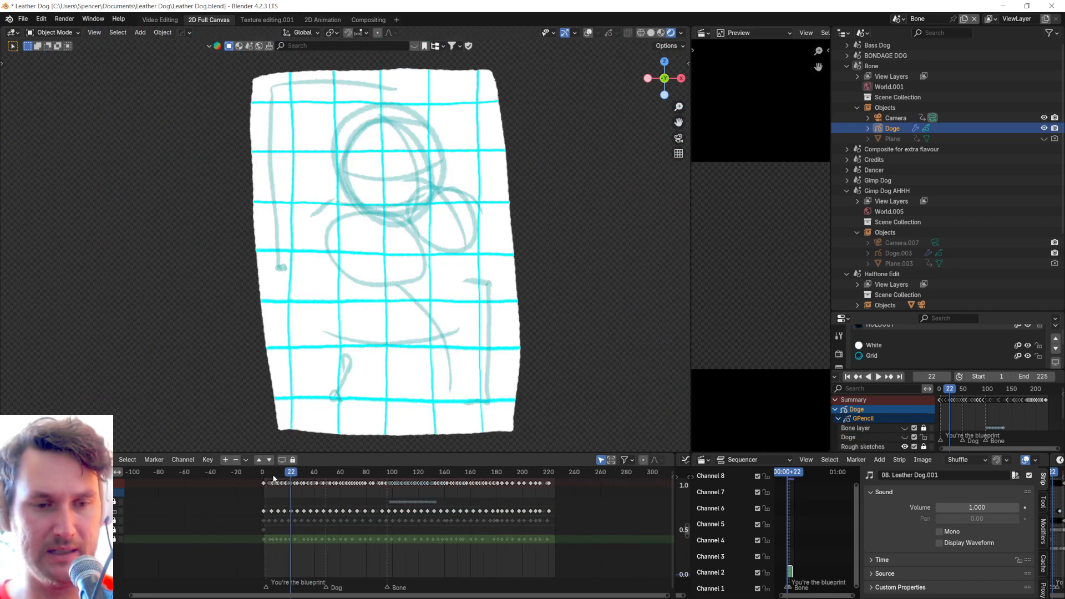
pyautogui.moveTo(300, 473)
pyautogui.mouseDown()
pyautogui.moveTo(472, 493)
pyautogui.moveTo(442, 499)
pyautogui.moveTo(367, 493)
pyautogui.moveTo(404, 477)
pyautogui.moveTo(533, 486)
pyautogui.moveTo(405, 491)
pyautogui.mouseUp()
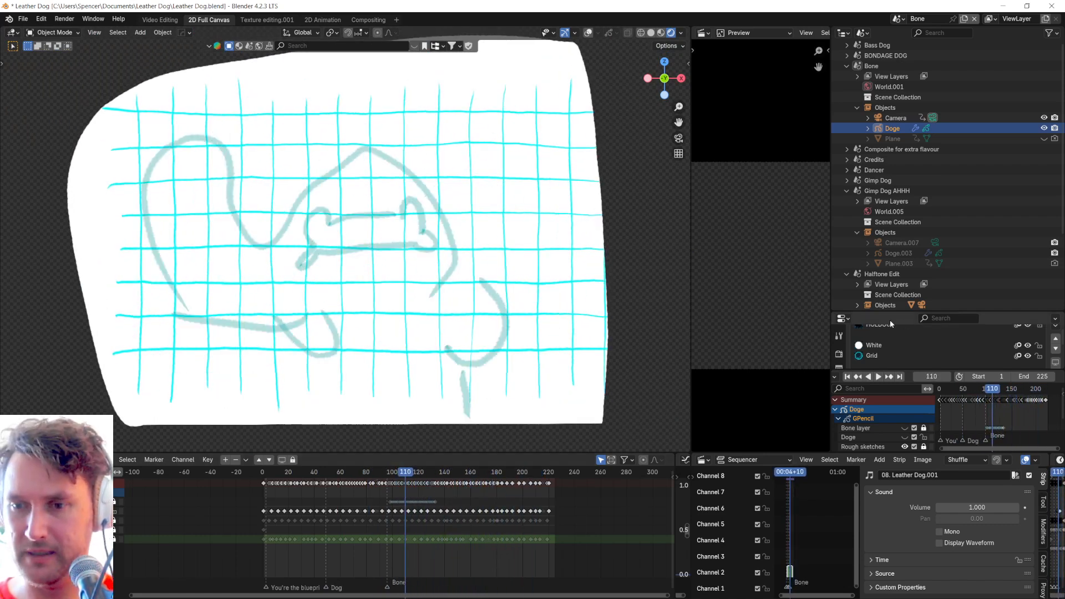
# Step: Reselect the Doge drawing, enlarge the Properties editor, and display the drawing's layer list and mask settings
pyautogui.click(888, 306)
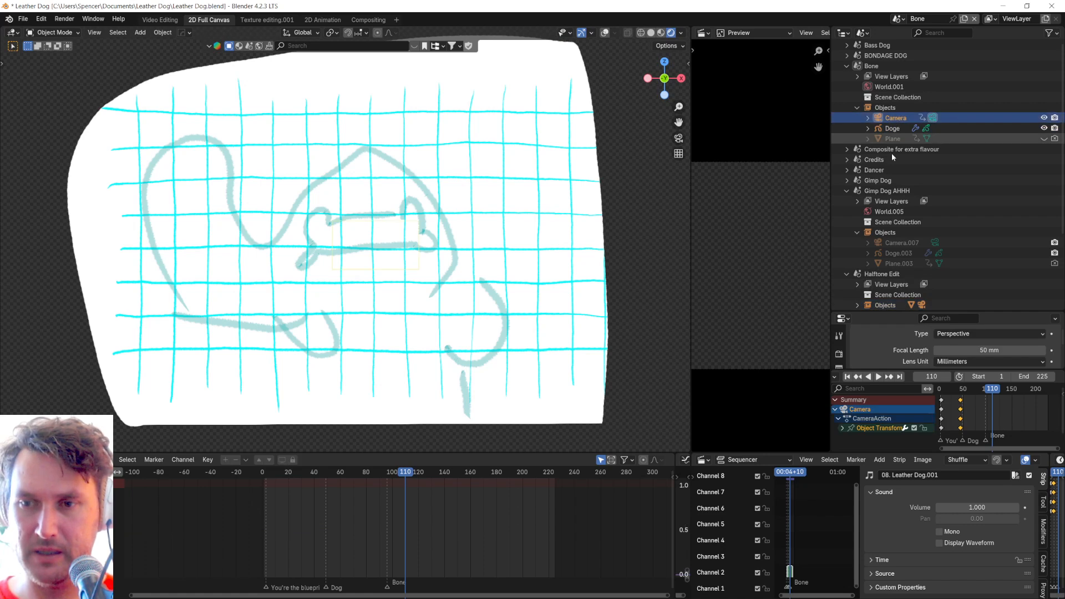
pyautogui.click(892, 128)
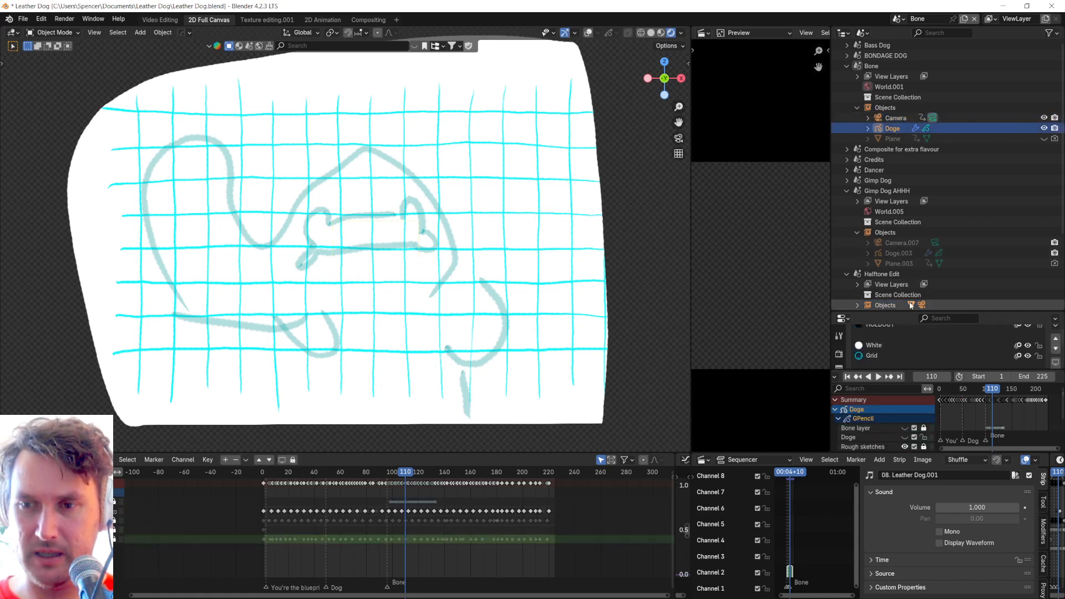
pyautogui.moveTo(902, 312); pyautogui.dragTo(901, 165)
pyautogui.click(840, 297)
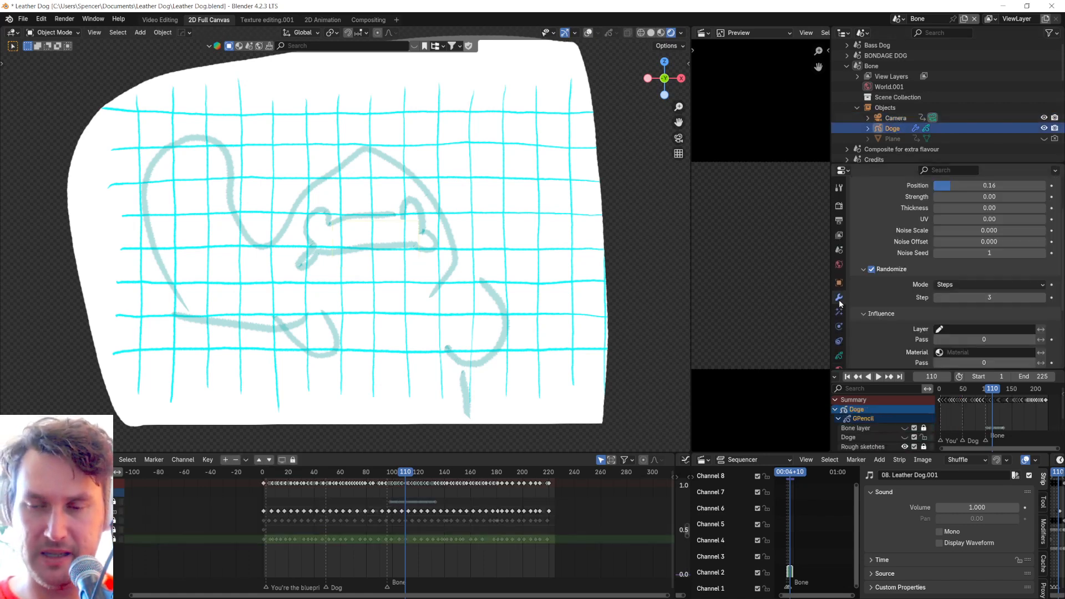
pyautogui.click(840, 344)
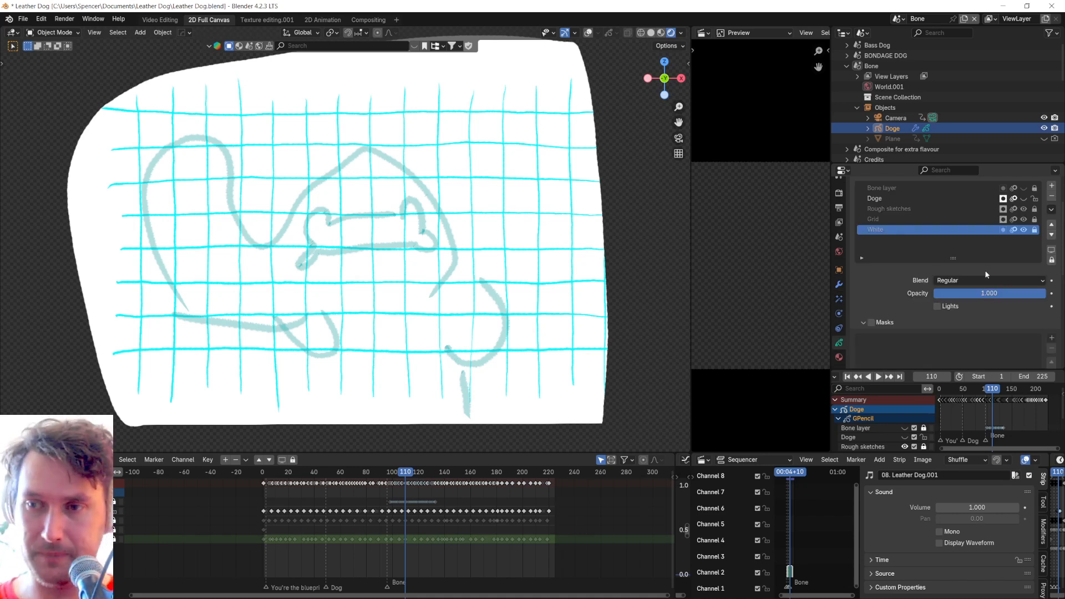
# Step: Make the Doge layer active, enlarge the timeline area, and toggle the layer's visibility until its drawing is shown
pyautogui.click(967, 198)
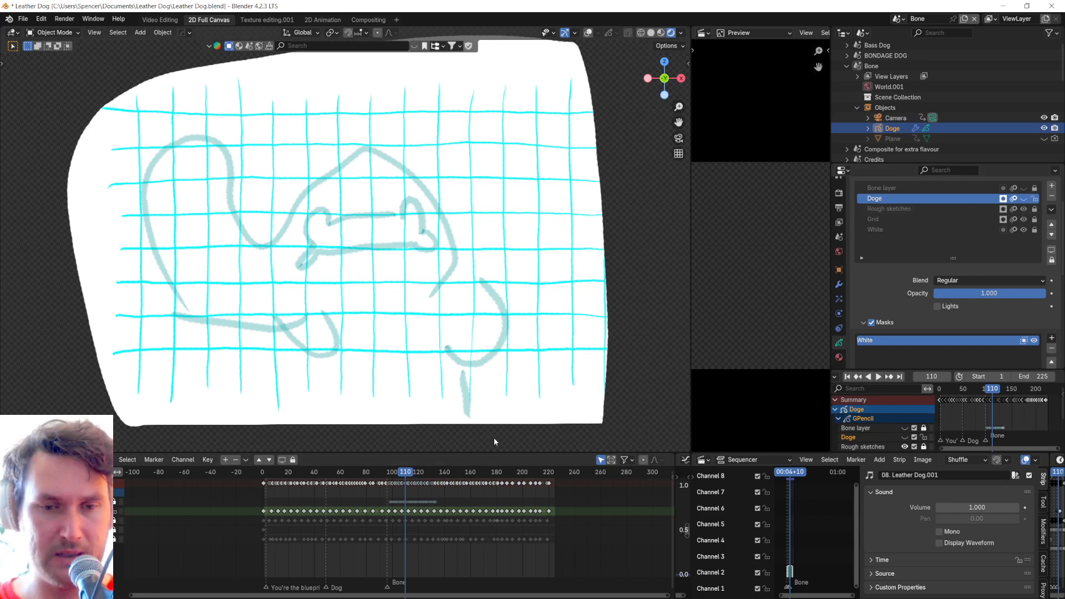
pyautogui.moveTo(486, 453); pyautogui.dragTo(510, 429)
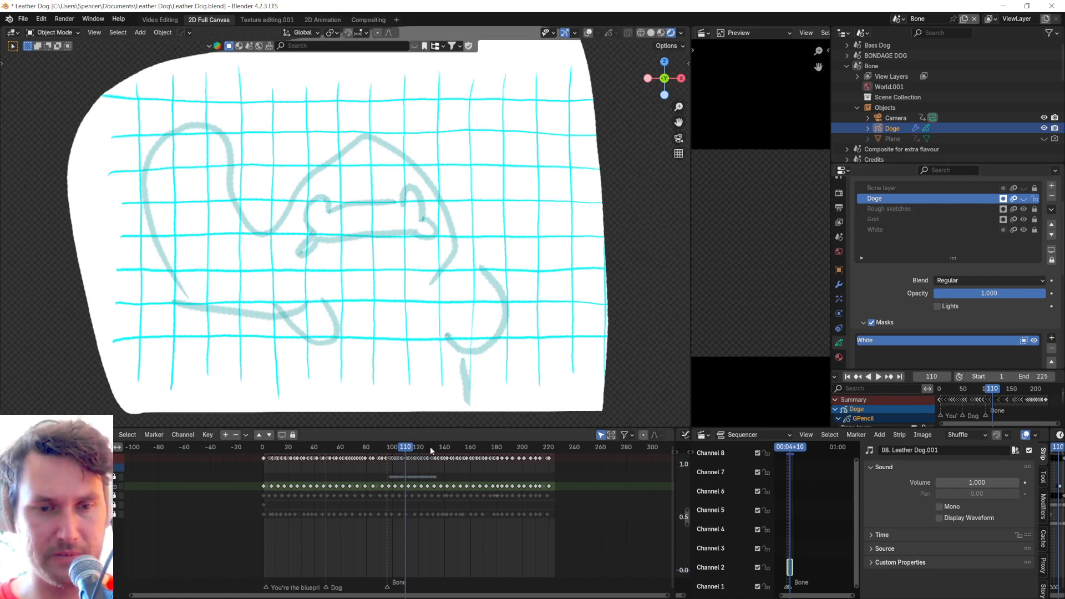
pyautogui.click(1025, 198)
pyautogui.click(1024, 199)
pyautogui.click(1024, 199)
pyautogui.click(1025, 199)
pyautogui.click(1024, 199)
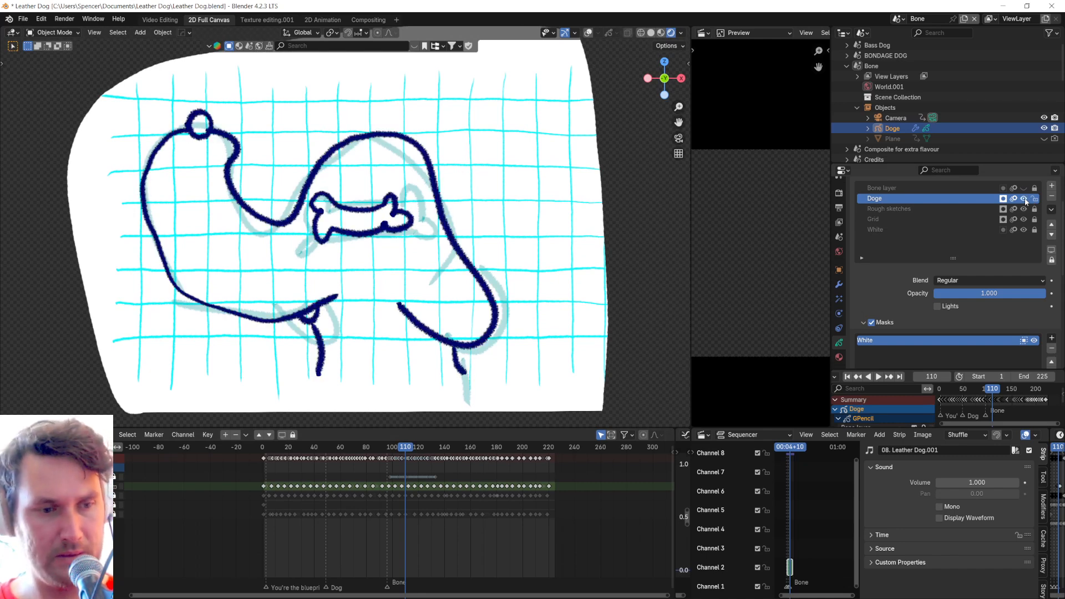
# Step: Make the Rough sketches layer active and toggle the visibility of the Rough sketches and Doge layers to compare them
pyautogui.click(891, 211)
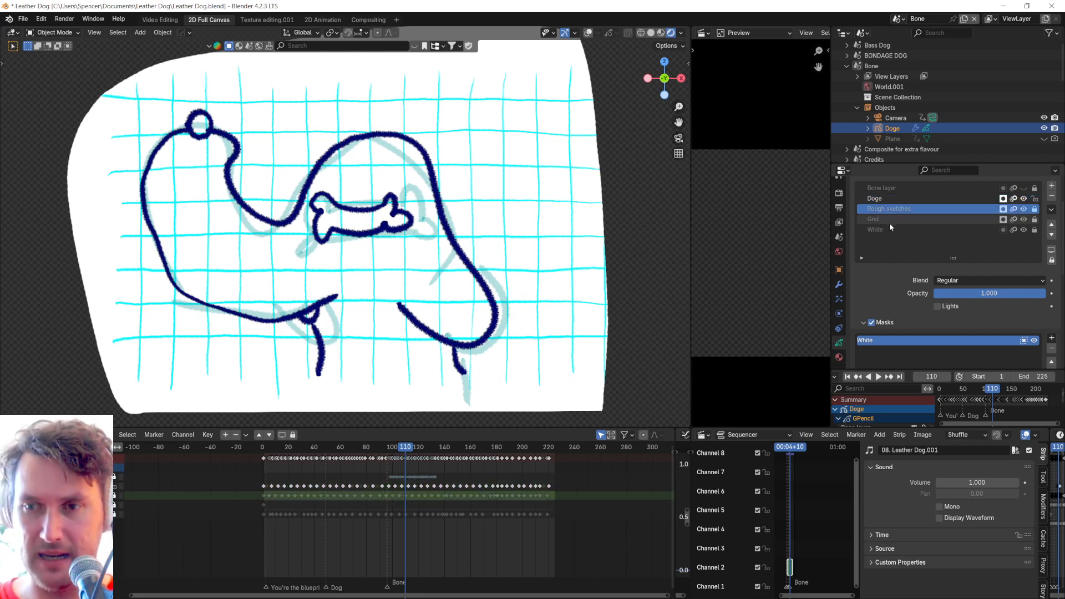
pyautogui.click(889, 221)
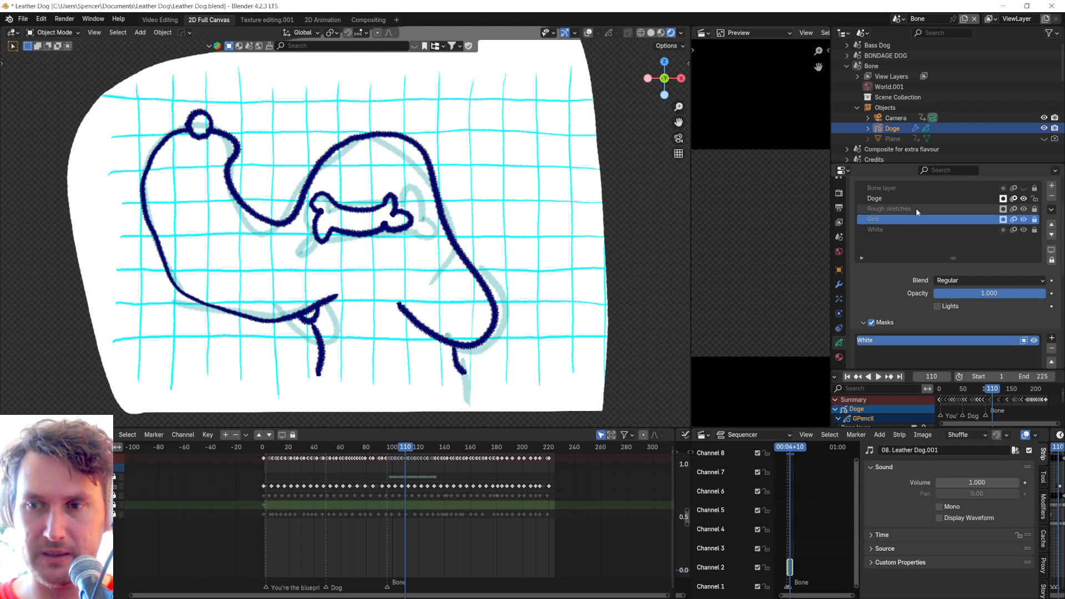
pyautogui.click(917, 209)
pyautogui.doubleClick(1024, 212)
pyautogui.doubleClick(1023, 211)
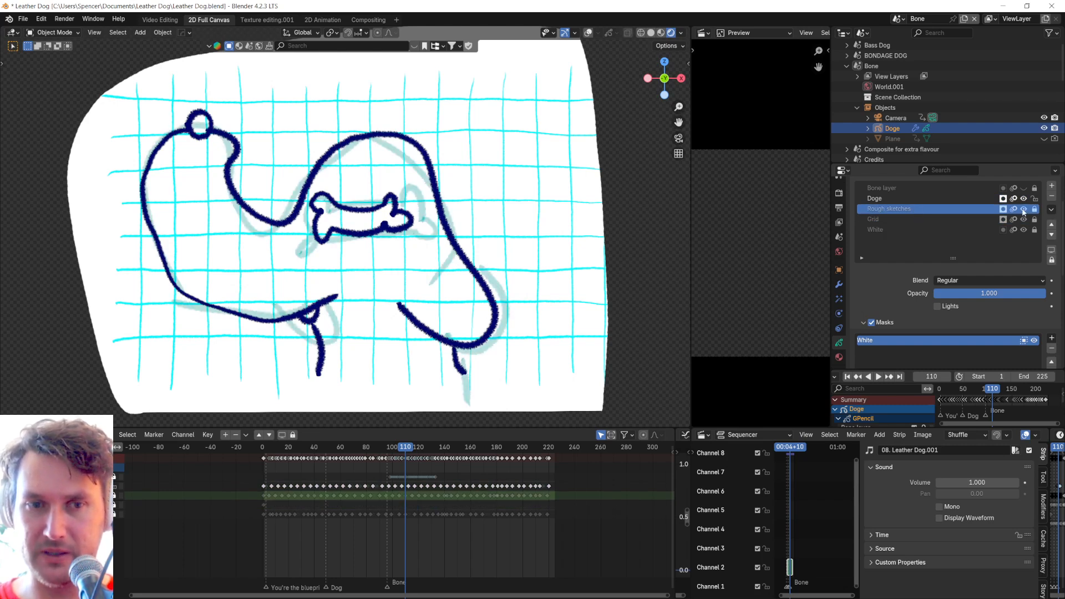
pyautogui.click(1023, 212)
pyautogui.click(1024, 198)
pyautogui.click(1024, 199)
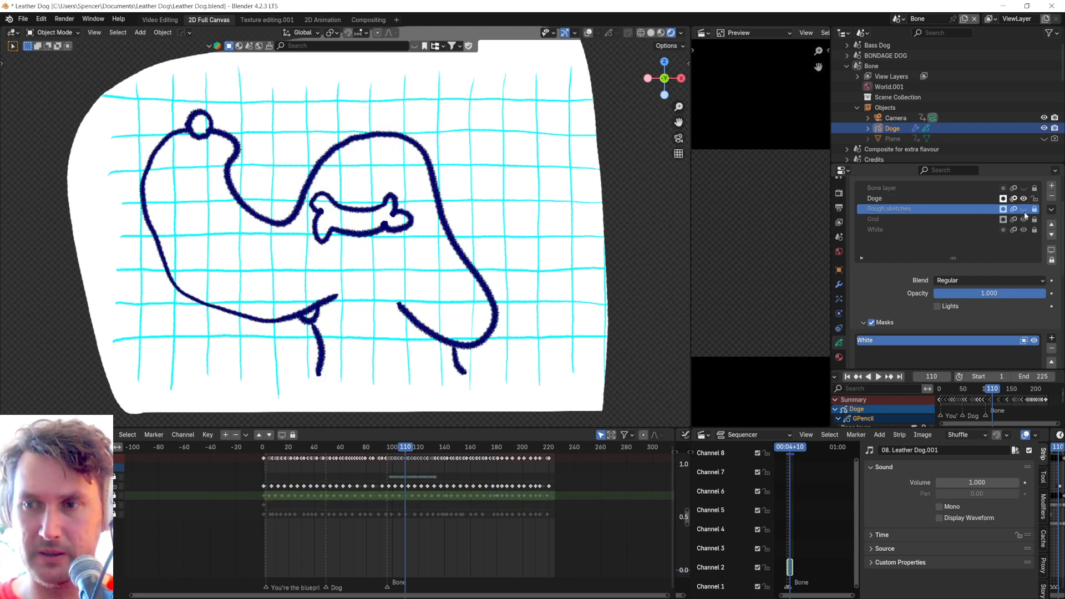
pyautogui.click(1024, 210)
# Step: Toggle the Grid layer's visibility off and on, leaving the grid shown
pyautogui.click(1024, 219)
pyautogui.click(1024, 220)
pyautogui.doubleClick(1024, 221)
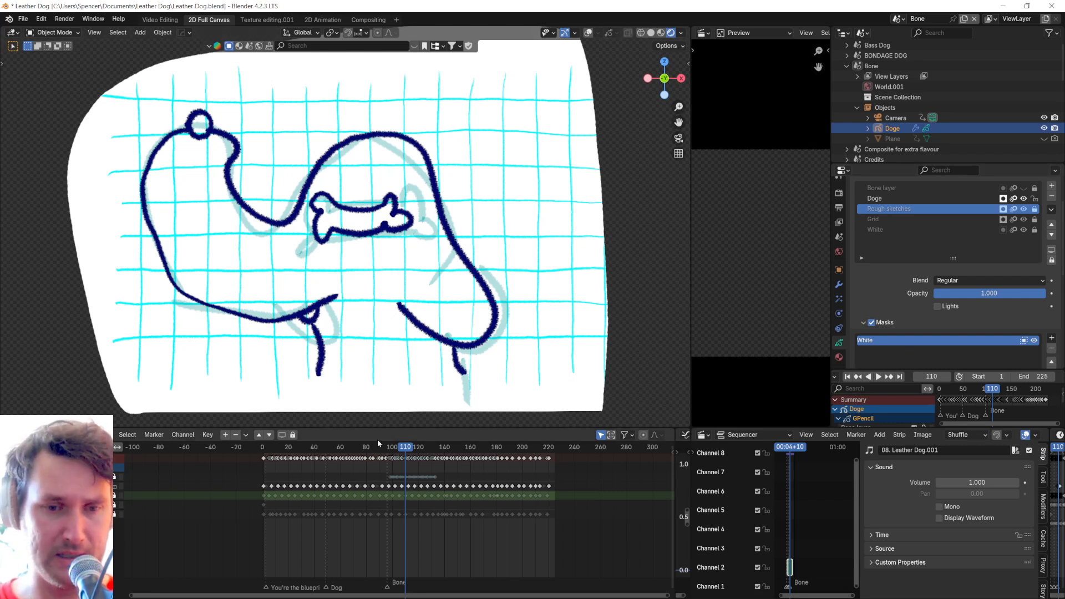
# Step: Move to frame 180 and toggle the Rough sketches layer's visibility off and on over the bone drawing
pyautogui.click(498, 452)
pyautogui.press('space')
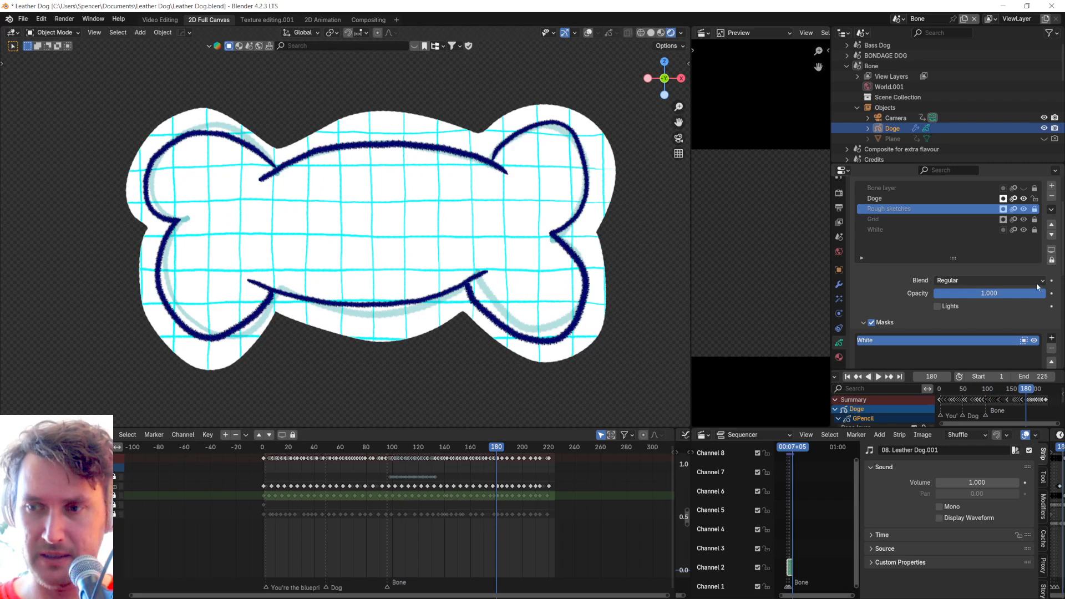
pyautogui.click(1015, 210)
pyautogui.click(1025, 211)
pyautogui.click(1024, 210)
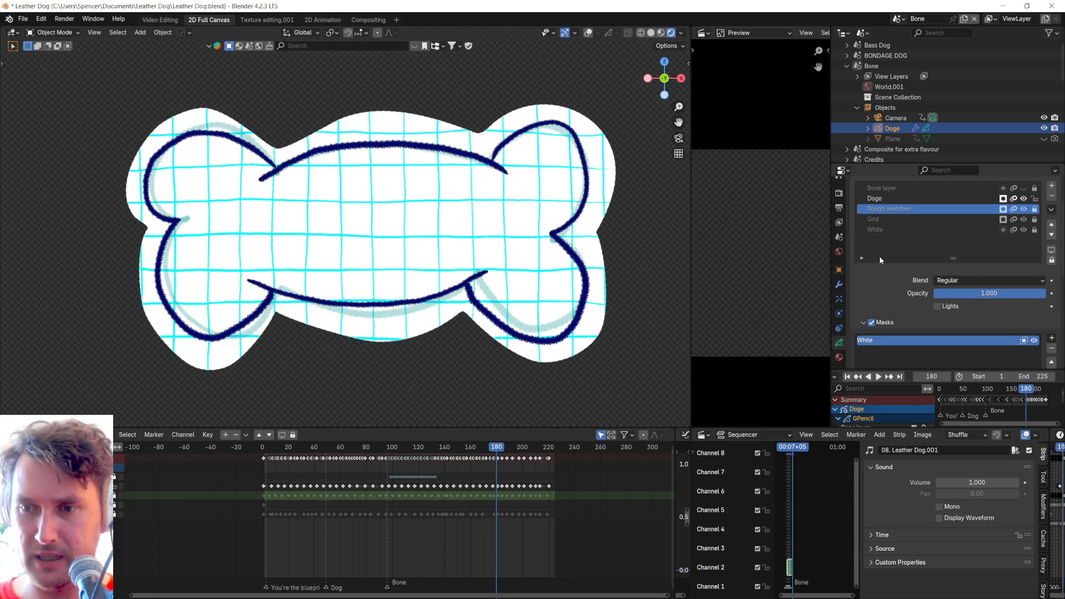
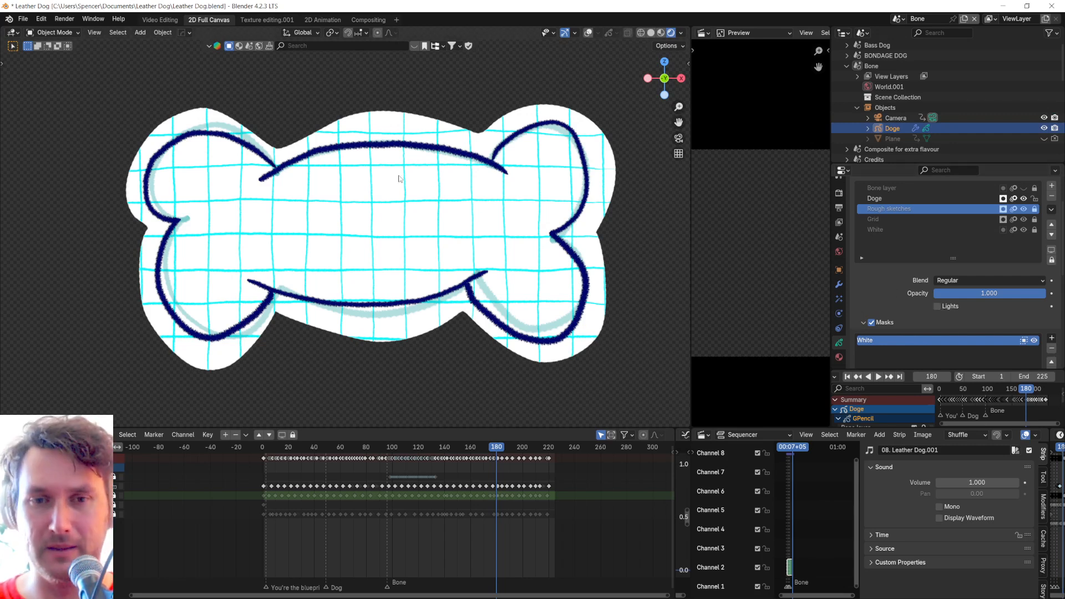
pyautogui.click(937, 307)
pyautogui.click(937, 307)
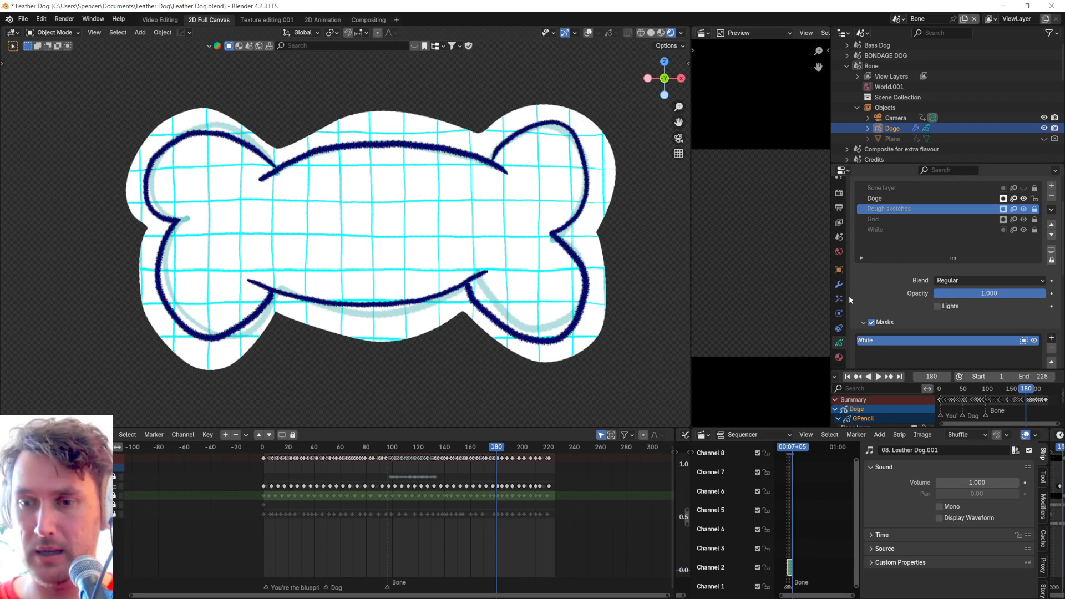
# Step: Hide the Doge, White and Grid layers so that only the rough sketches are displayed
pyautogui.click(1024, 199)
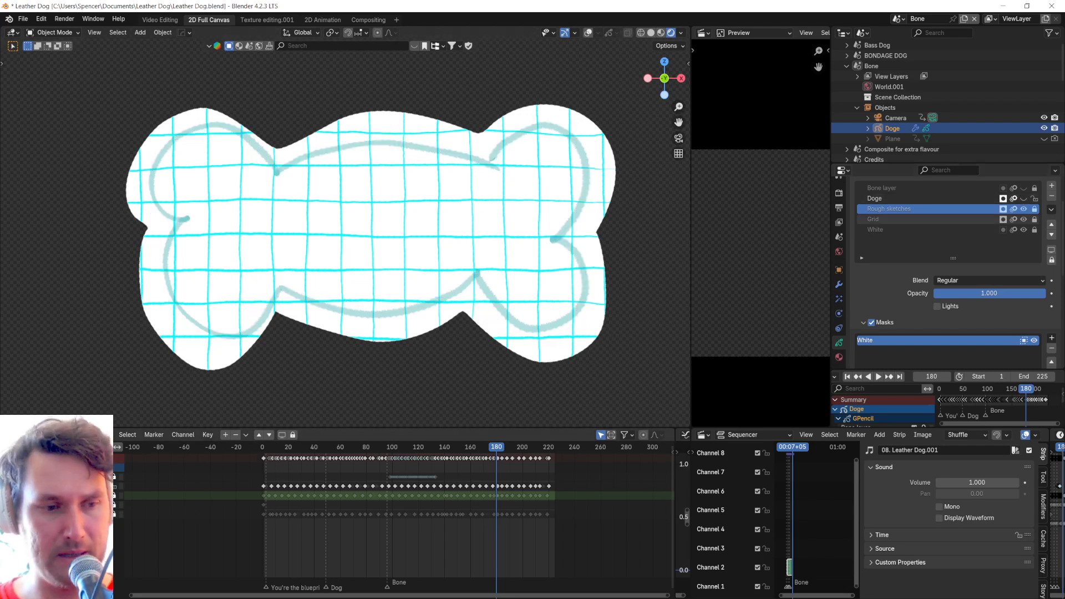
pyautogui.click(1024, 230)
pyautogui.click(1024, 219)
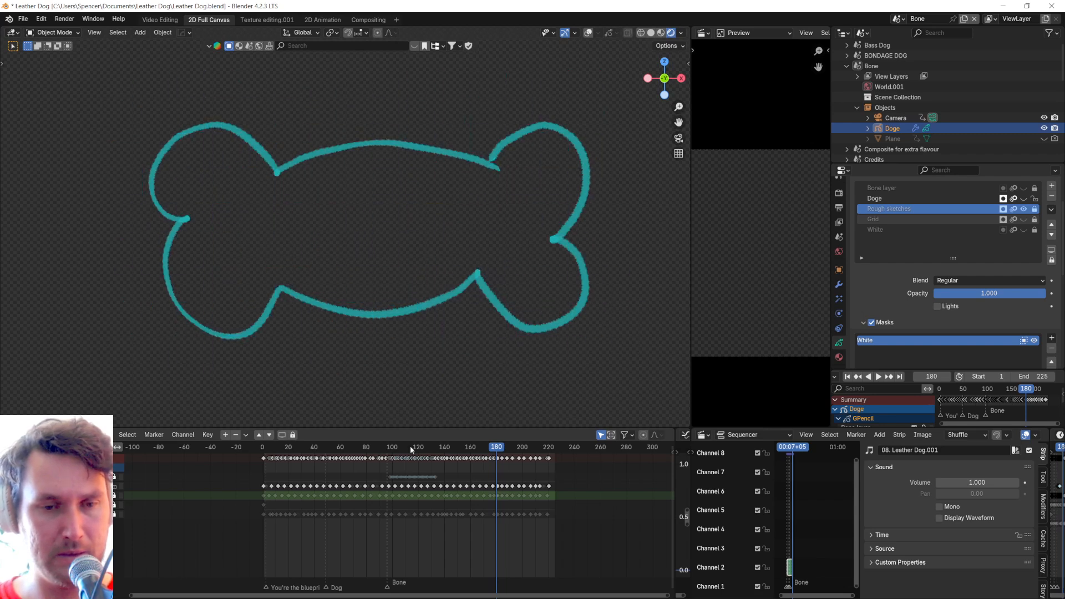
# Step: Play the rough sketches from the first frame, enlarge the viewport, and scrub through them to frame 34
pyautogui.hotkey('shift', 'Left')
pyautogui.press('space')
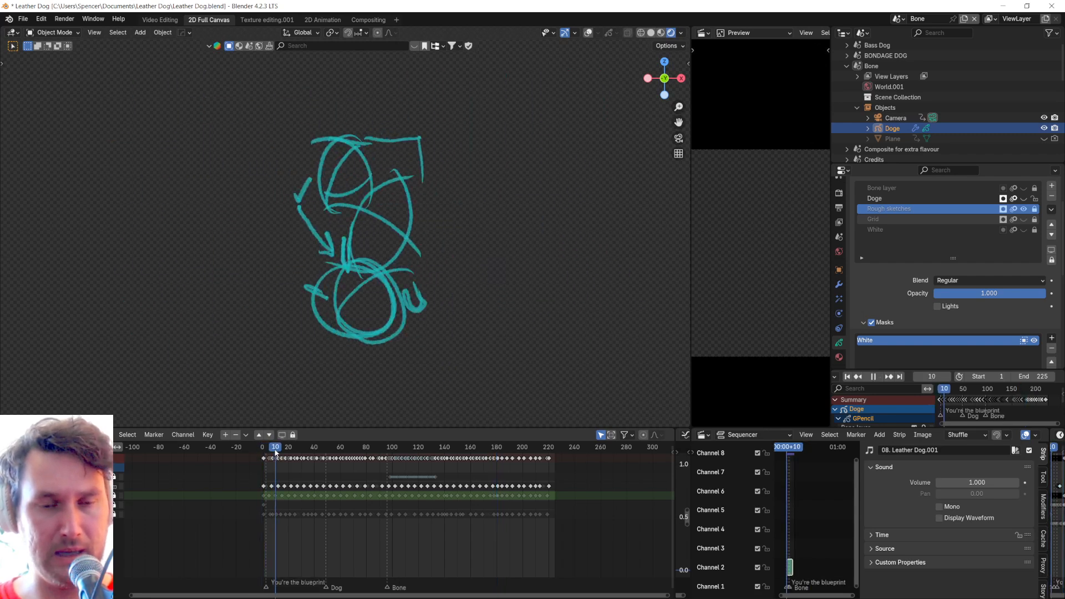
pyautogui.moveTo(279, 455)
pyautogui.mouseDown()
pyautogui.moveTo(305, 457)
pyautogui.moveTo(272, 456)
pyautogui.moveTo(293, 459)
pyautogui.mouseUp()
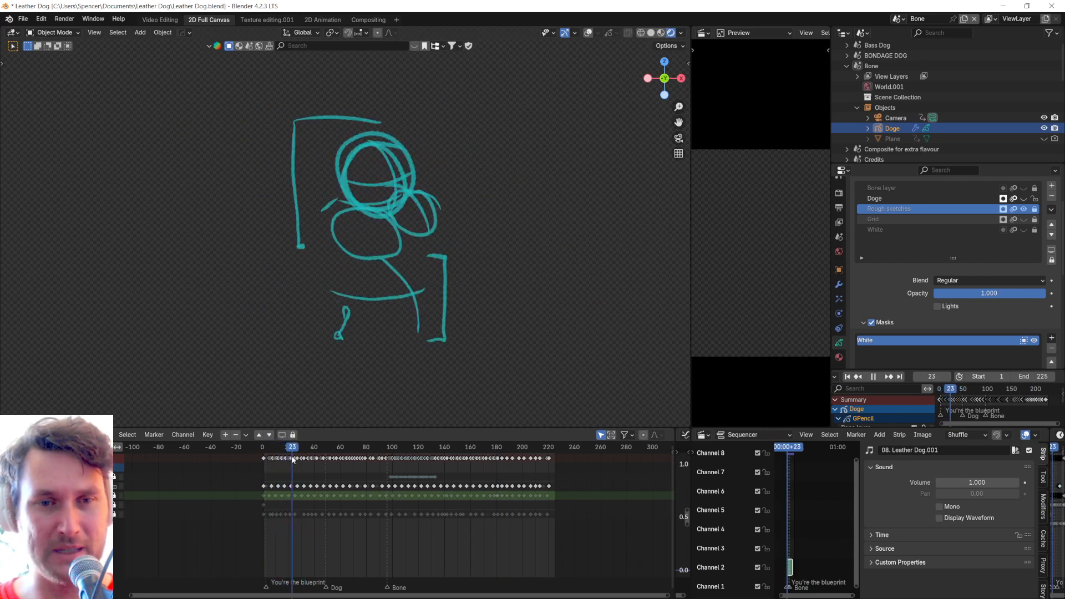
pyautogui.scroll(3, 357, 165)
pyautogui.scroll(-1, 414, 364)
pyautogui.moveTo(426, 427); pyautogui.dragTo(426, 466)
pyautogui.moveTo(263, 487); pyautogui.dragTo(297, 481)
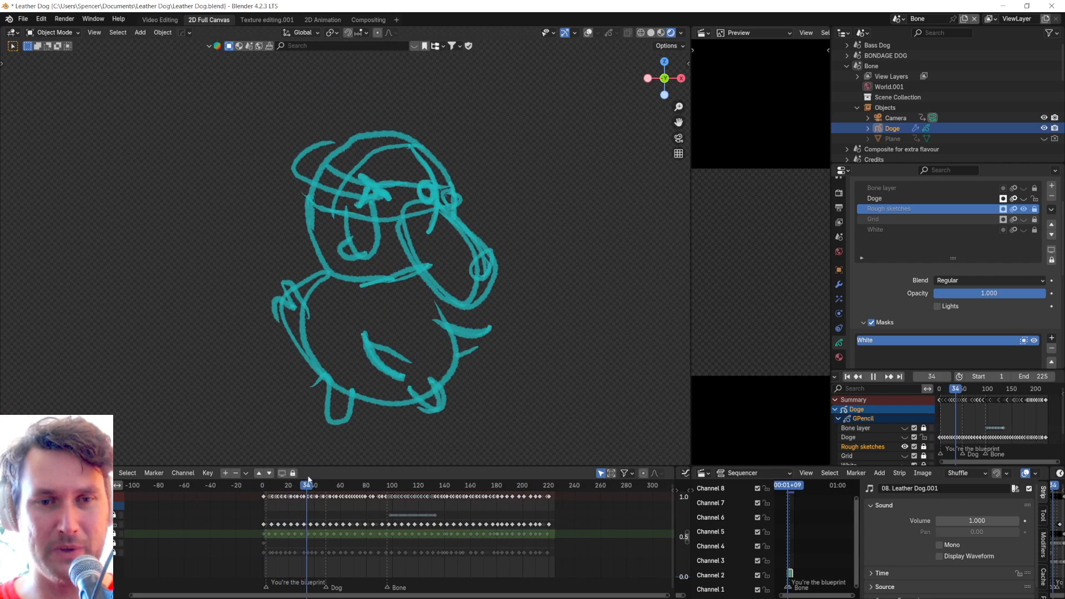
# Step: Scrub the rough sketches past the Dog marker, return to frame 45, and zoom in on the timeline's early keyframes
pyautogui.moveTo(322, 485)
pyautogui.mouseDown()
pyautogui.moveTo(290, 485)
pyautogui.moveTo(376, 485)
pyautogui.moveTo(366, 485)
pyautogui.mouseUp()
pyautogui.press('space')
pyautogui.moveTo(380, 495)
pyautogui.mouseDown()
pyautogui.moveTo(327, 498)
pyautogui.moveTo(422, 492)
pyautogui.moveTo(288, 504)
pyautogui.moveTo(320, 501)
pyautogui.mouseUp()
pyautogui.scroll(4, 309, 555)
pyautogui.scroll(1, 310, 575)
pyautogui.moveTo(309, 575); pyautogui.dragTo(378, 589, button='middle')
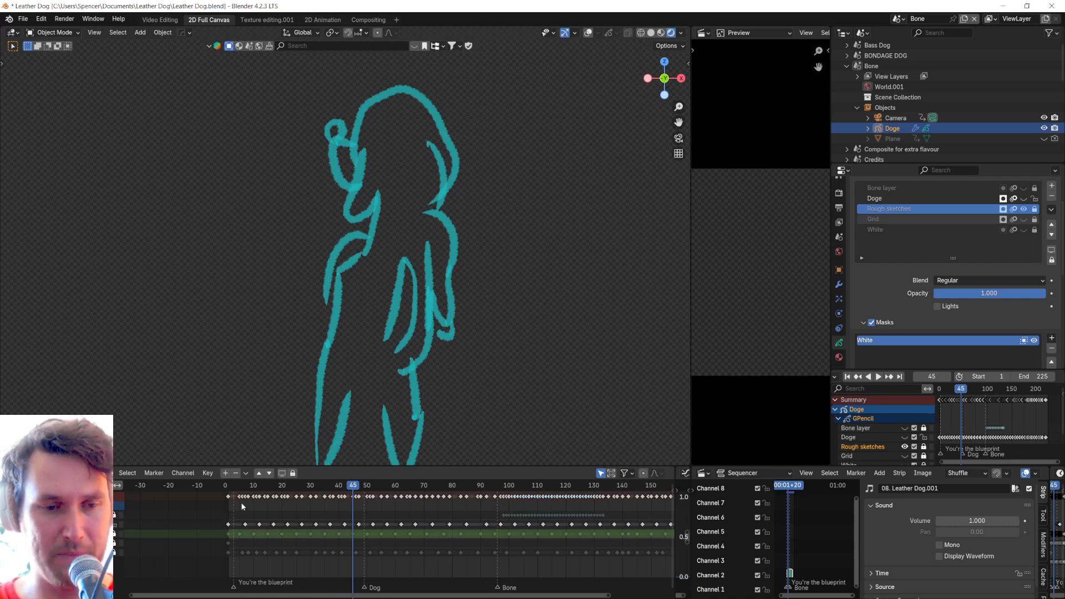
# Step: Replay the opening rough sketches up to frame 5 and zoom in on the audio strip in the Sequencer
pyautogui.click(226, 487)
pyautogui.press('space')
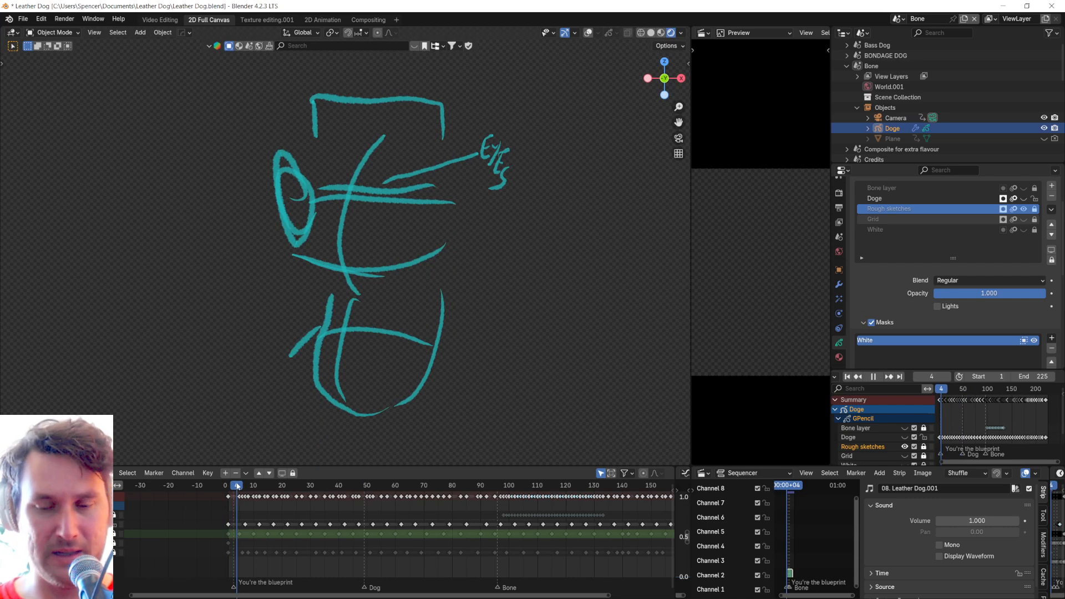
pyautogui.press('space')
pyautogui.press('Home')
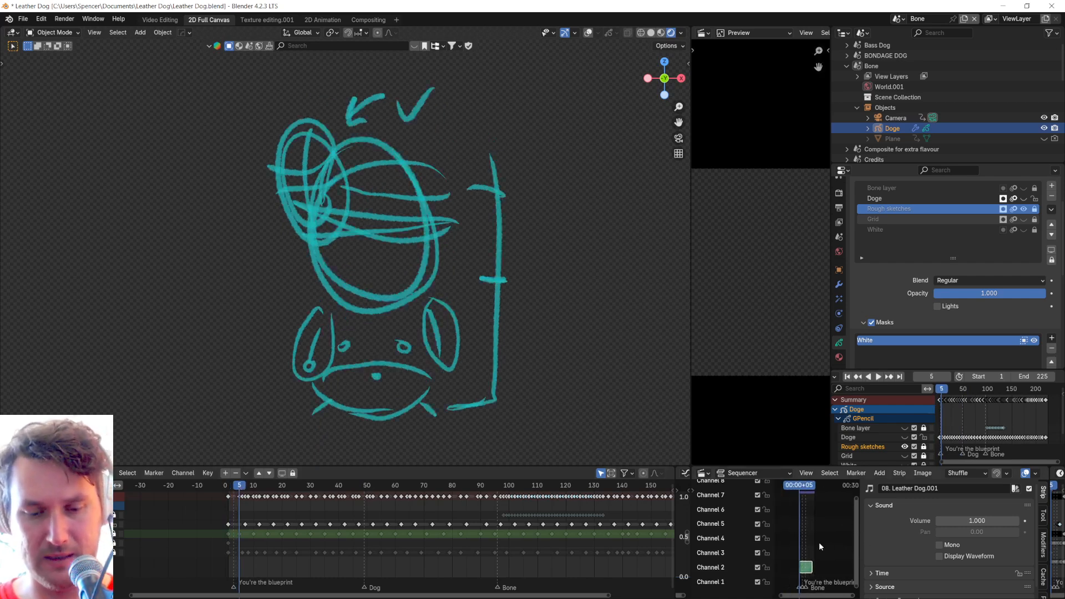
pyautogui.scroll(5, 821, 541)
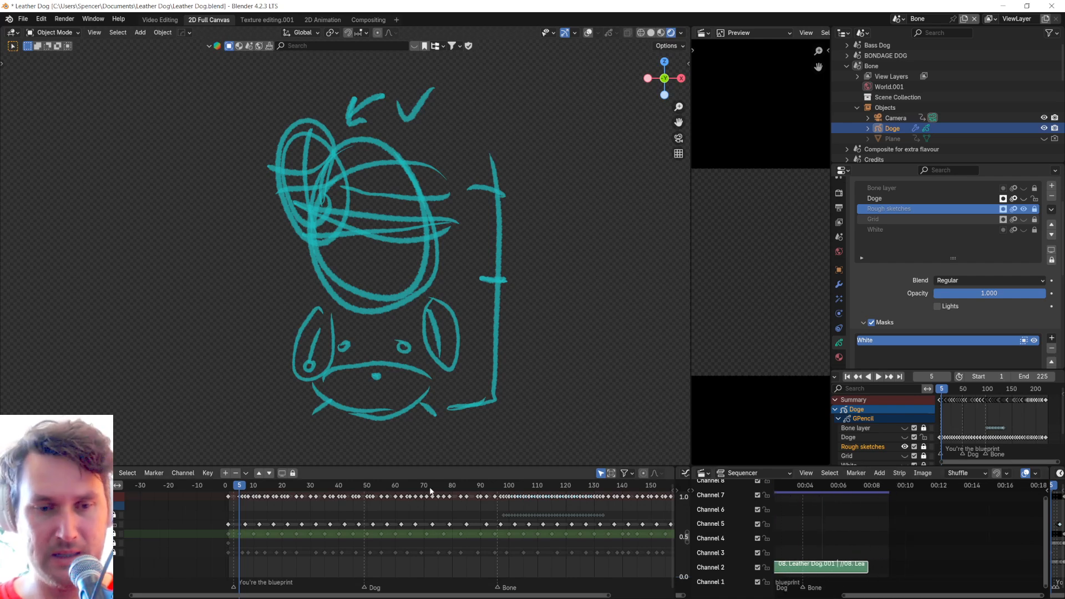
# Step: Scrub the rough sketches from frame 1 to frame 101 and toggle the Doge layer's visibility there
pyautogui.scroll(-1, 431, 491)
pyautogui.moveTo(251, 487); pyautogui.dragTo(242, 489)
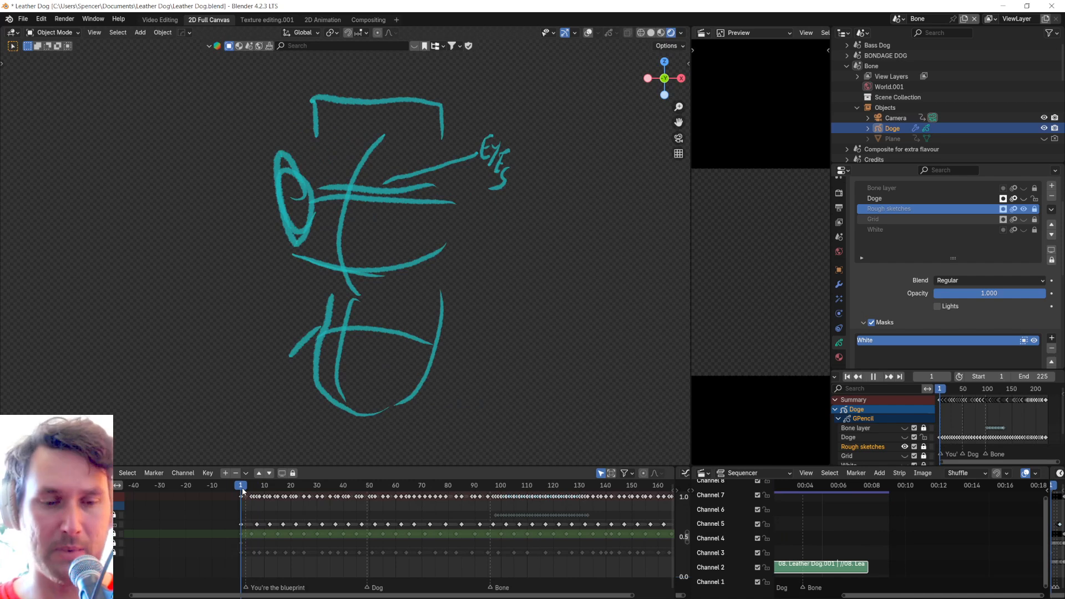
pyautogui.moveTo(245, 491)
pyautogui.mouseDown()
pyautogui.moveTo(360, 521)
pyautogui.moveTo(265, 548)
pyautogui.moveTo(555, 574)
pyautogui.moveTo(501, 578)
pyautogui.mouseUp()
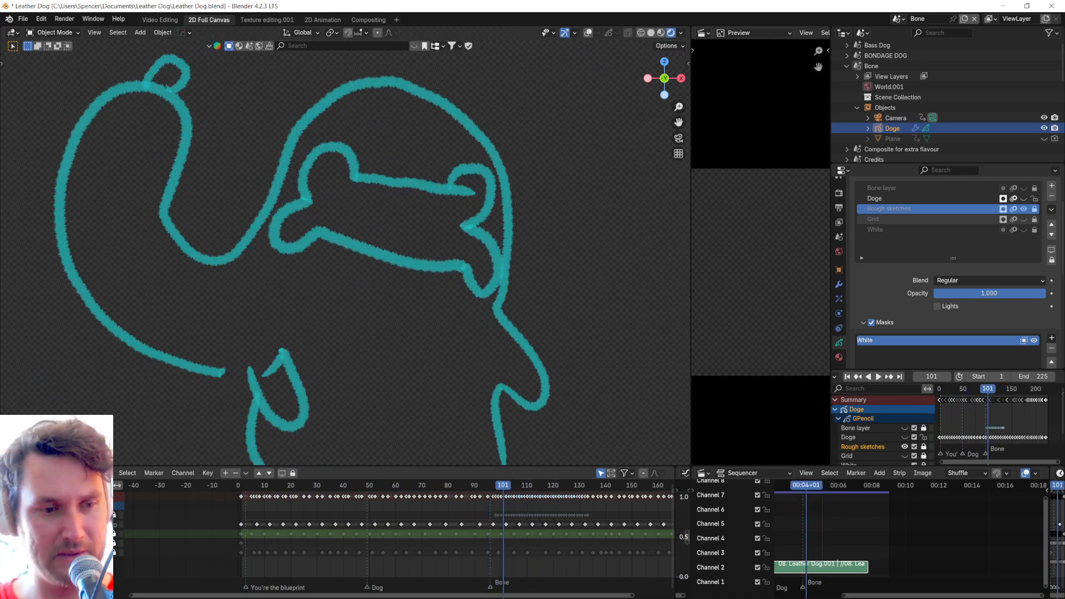
pyautogui.click(96, 524)
pyautogui.click(96, 525)
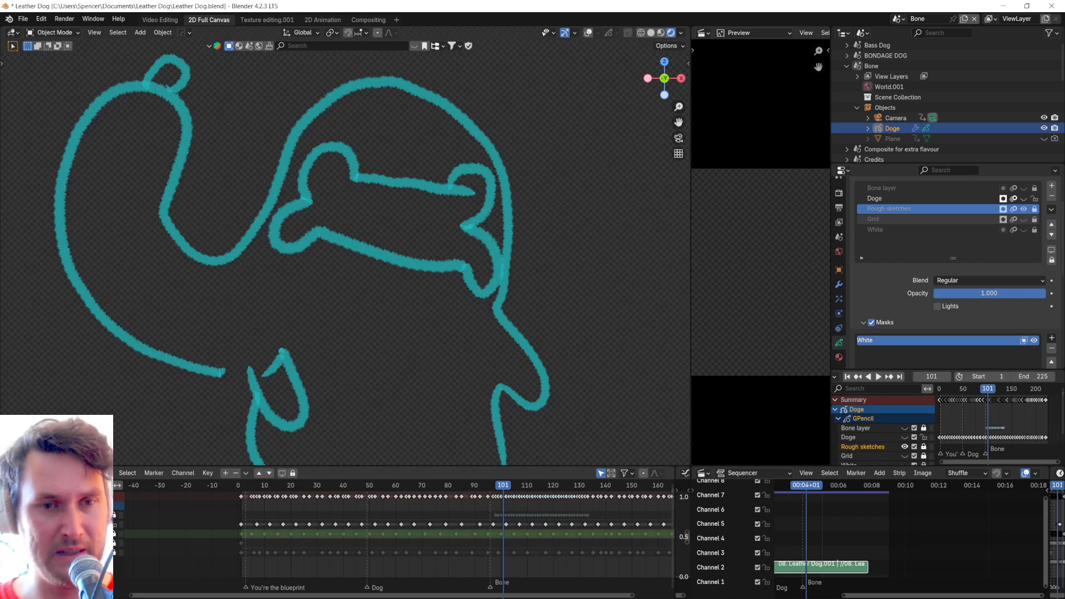
# Step: Play through the looping rough sketches, stop at frame 108, and step forward to frame 112
pyautogui.scroll(-4, 497, 526)
pyautogui.press('space')
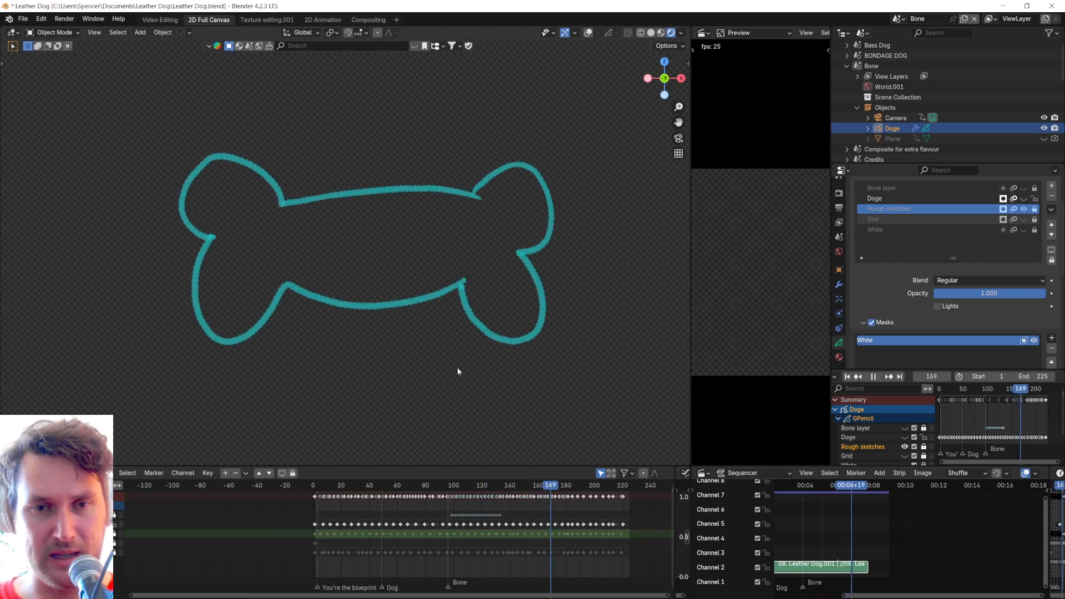
pyautogui.scroll(2, 574, 541)
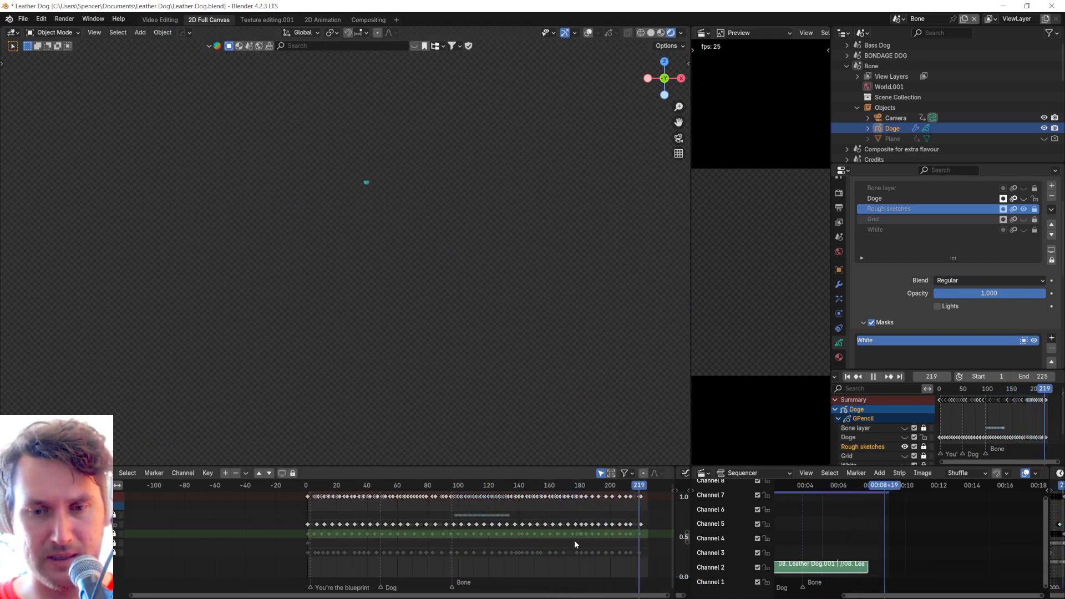
pyautogui.moveTo(573, 543); pyautogui.dragTo(475, 550, button='middle')
pyautogui.scroll(3, 525, 548)
pyautogui.scroll(-1, 525, 548)
pyautogui.scroll(1, 475, 551)
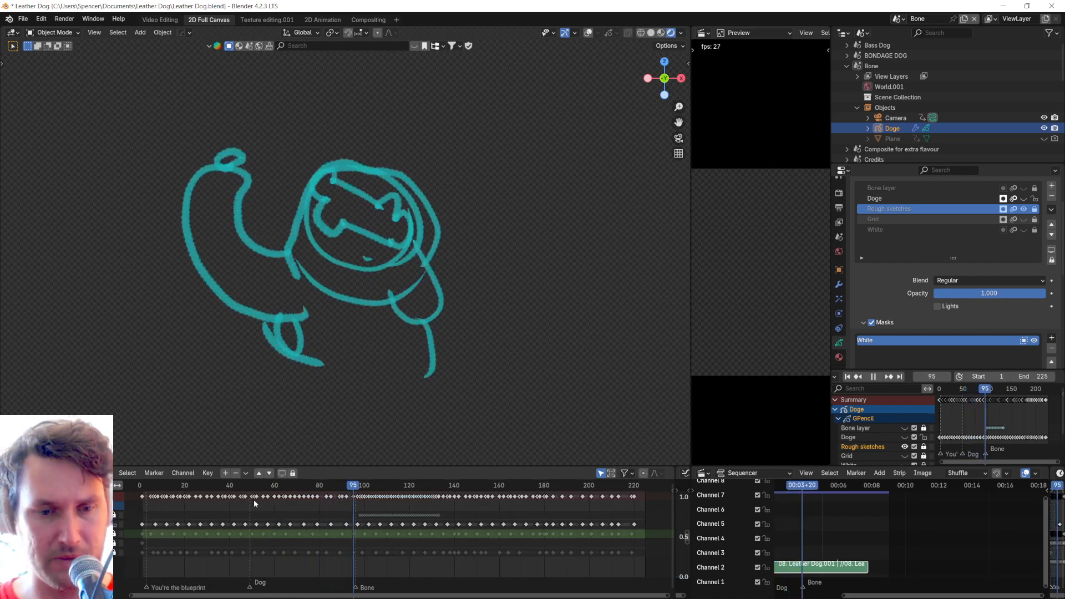
pyautogui.press('space')
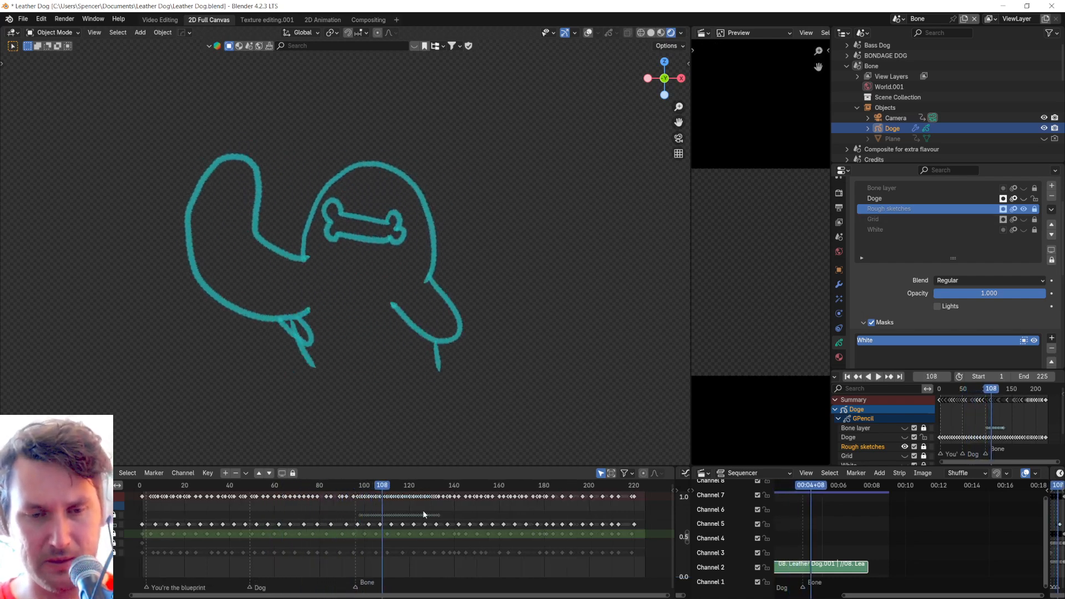
pyautogui.press('Right')
pyautogui.press('Right')
pyautogui.press('Right')
pyautogui.press('Right')
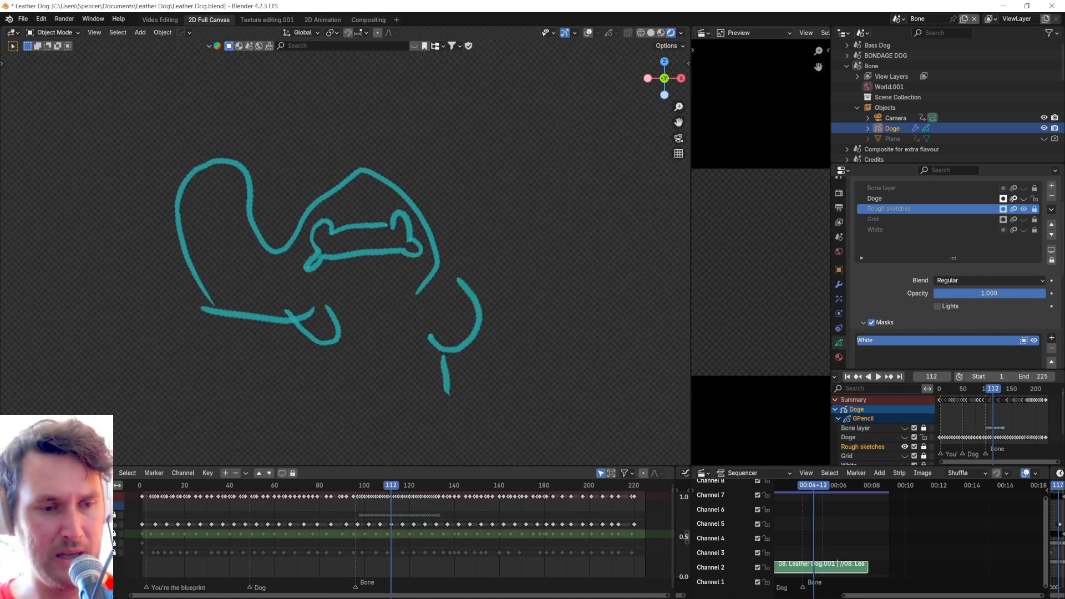
# Step: Show the Doge and White layers again, scrub to frame 46, and show the Grid layer
pyautogui.click(95, 524)
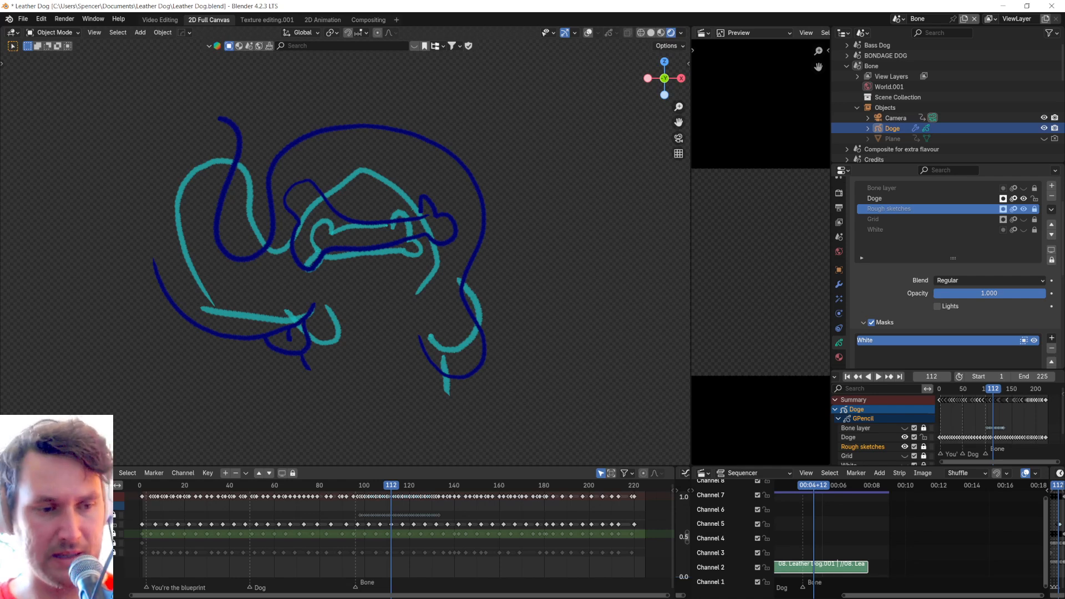
pyautogui.click(94, 552)
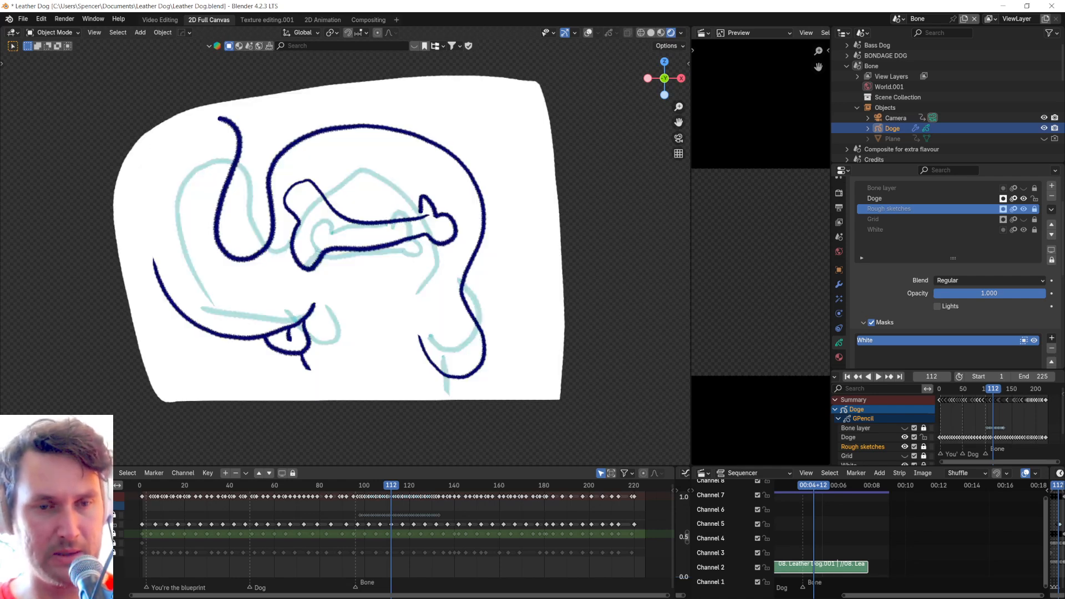
pyautogui.moveTo(393, 490)
pyautogui.mouseDown()
pyautogui.moveTo(347, 487)
pyautogui.moveTo(516, 491)
pyautogui.moveTo(488, 511)
pyautogui.moveTo(336, 518)
pyautogui.moveTo(466, 518)
pyautogui.moveTo(243, 530)
pyautogui.mouseUp()
pyautogui.click(94, 543)
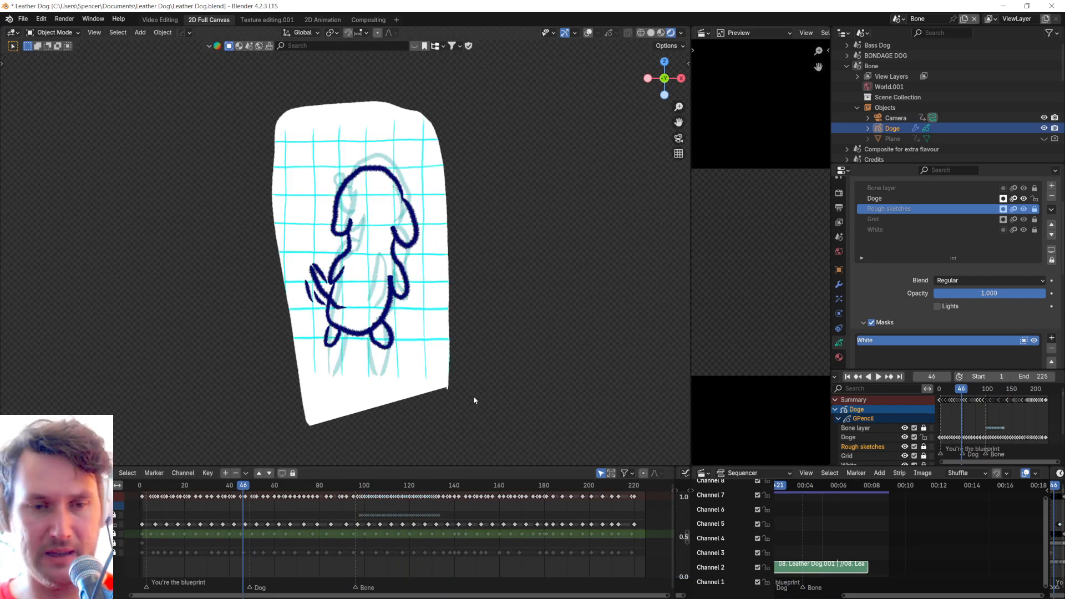
# Step: Switch the viewport to the camera view and scrub through the finished animation to frame 131
pyautogui.press('KP_0')
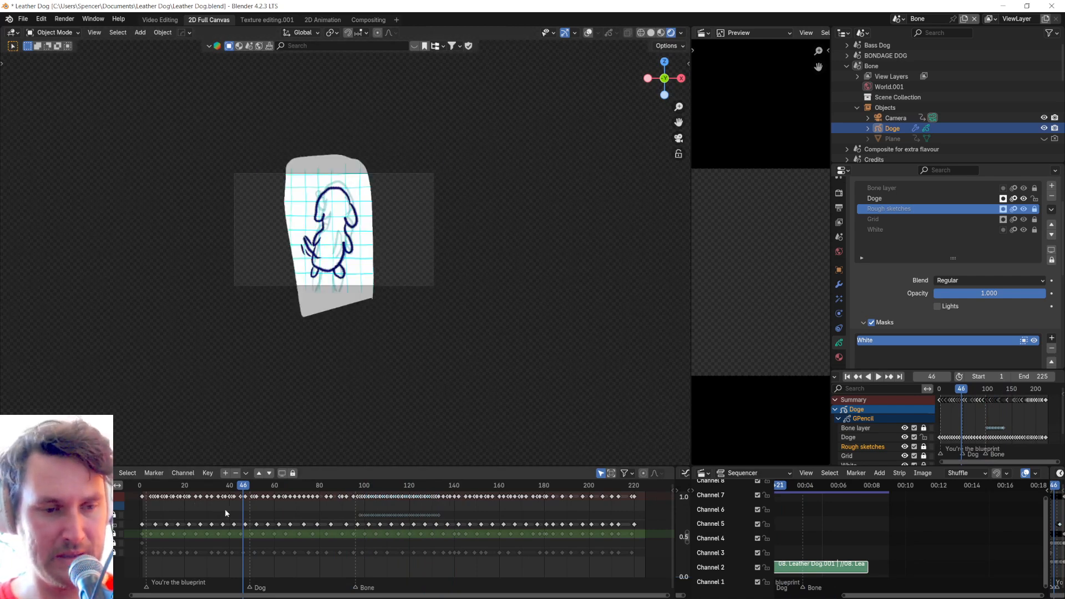
pyautogui.scroll(-1, 225, 510)
pyautogui.moveTo(173, 484)
pyautogui.mouseDown()
pyautogui.moveTo(159, 487)
pyautogui.moveTo(438, 505)
pyautogui.moveTo(423, 514)
pyautogui.mouseUp()
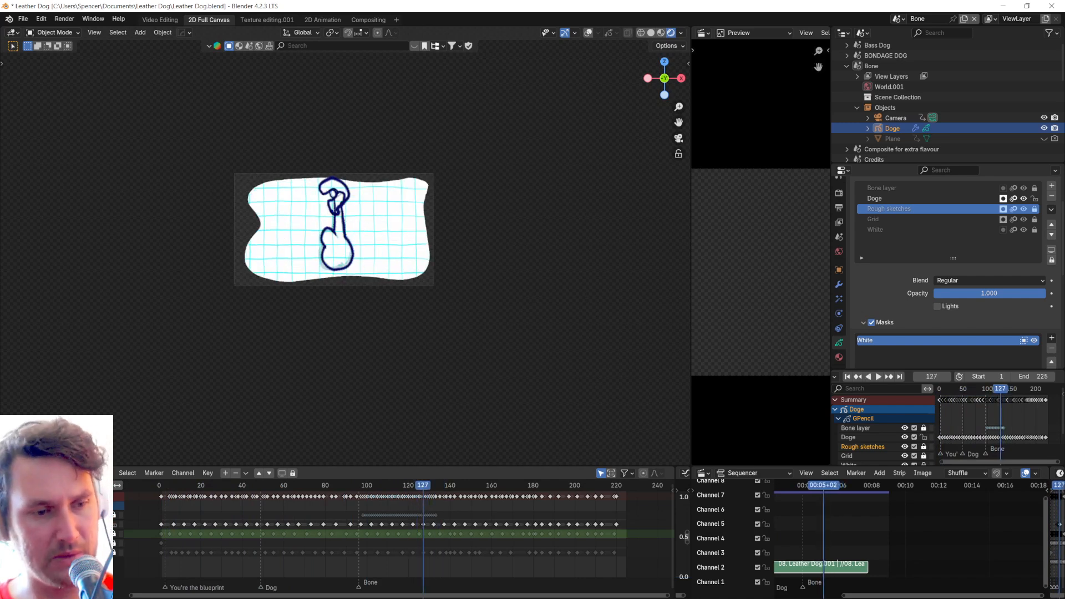
pyautogui.moveTo(426, 490)
pyautogui.mouseDown()
pyautogui.moveTo(524, 497)
pyautogui.moveTo(432, 508)
pyautogui.mouseUp()
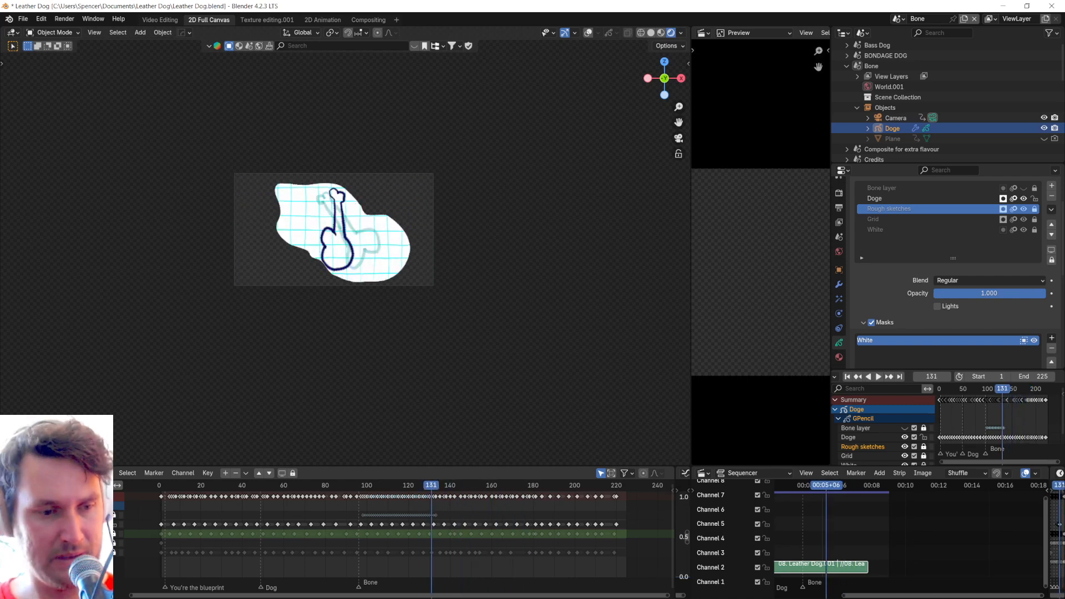
# Step: Swap the Doge, Rough sketches and Grid layers for the Bone layer at frame 105, restore them, and scrub to frame 226
pyautogui.moveTo(95, 526); pyautogui.dragTo(95, 543)
pyautogui.moveTo(406, 486)
pyautogui.mouseDown()
pyautogui.moveTo(363, 491)
pyautogui.moveTo(427, 494)
pyautogui.moveTo(357, 504)
pyautogui.moveTo(403, 502)
pyautogui.moveTo(368, 502)
pyautogui.moveTo(377, 503)
pyautogui.mouseUp()
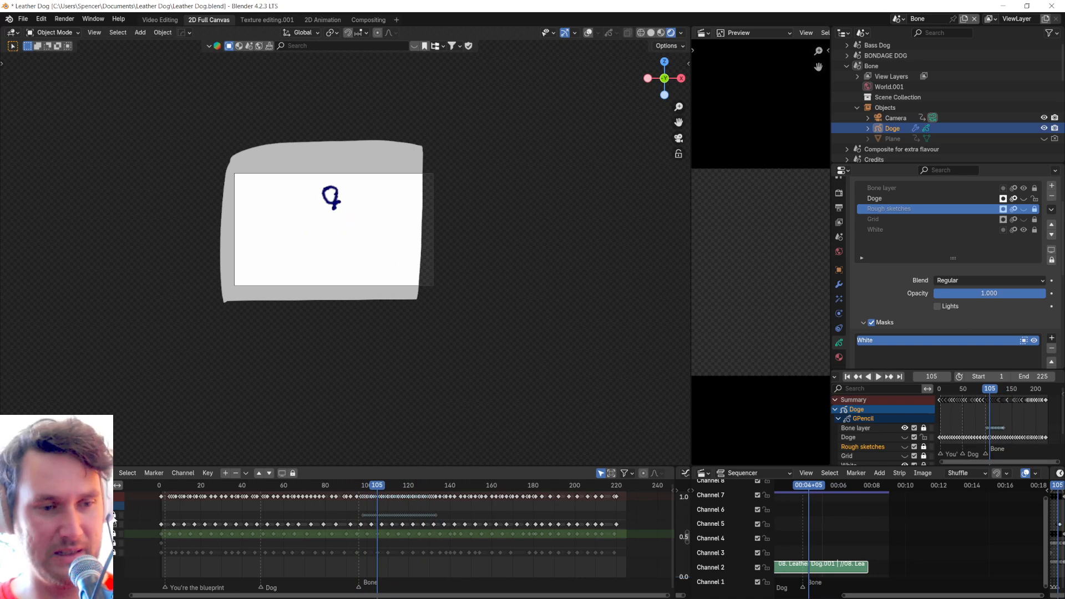
pyautogui.moveTo(96, 524); pyautogui.dragTo(95, 543)
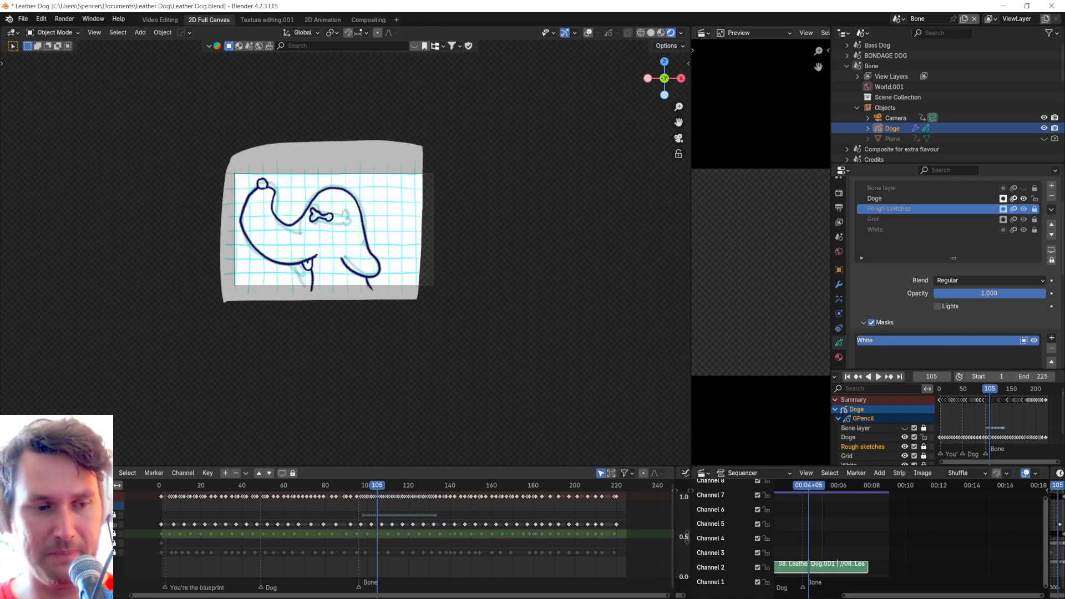
pyautogui.moveTo(364, 491)
pyautogui.mouseDown()
pyautogui.moveTo(166, 501)
pyautogui.moveTo(567, 511)
pyautogui.moveTo(300, 513)
pyautogui.moveTo(407, 519)
pyautogui.mouseUp()
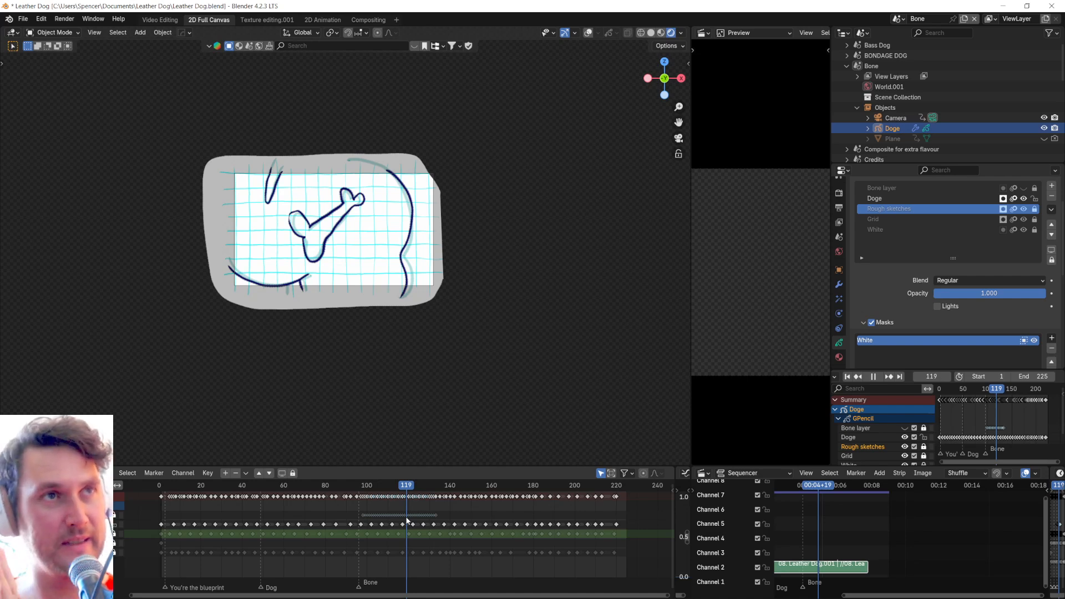
pyautogui.moveTo(407, 520)
pyautogui.mouseDown()
pyautogui.moveTo(583, 530)
pyautogui.moveTo(597, 533)
pyautogui.moveTo(544, 539)
pyautogui.moveTo(629, 544)
pyautogui.mouseUp()
# Step: Switch to the VSE Edit scene and check it in the Video Editing workspace
pyautogui.scroll(-10, 907, 119)
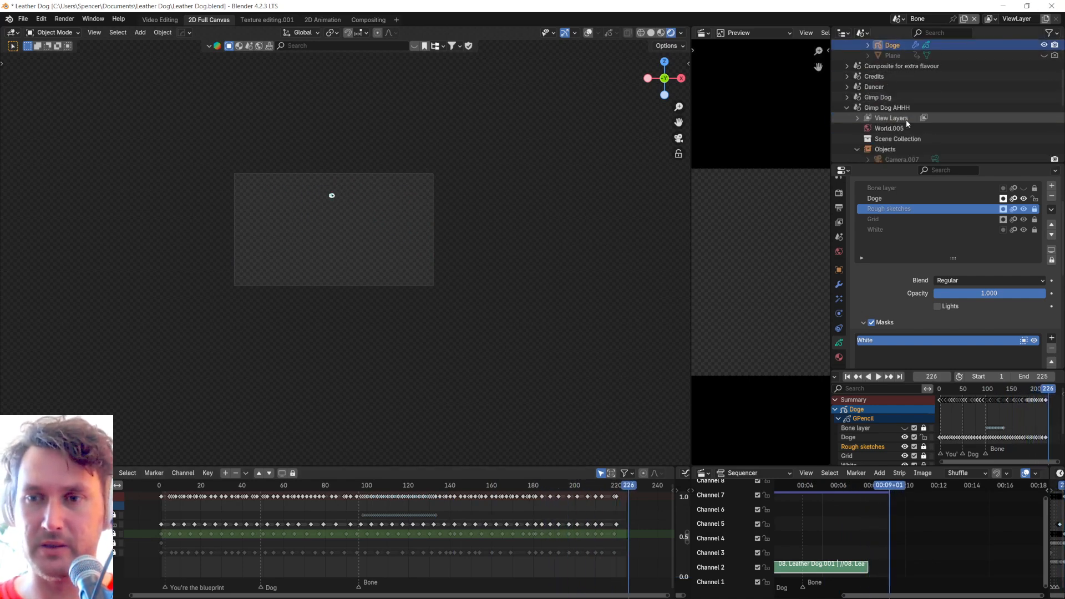
pyautogui.click(885, 142)
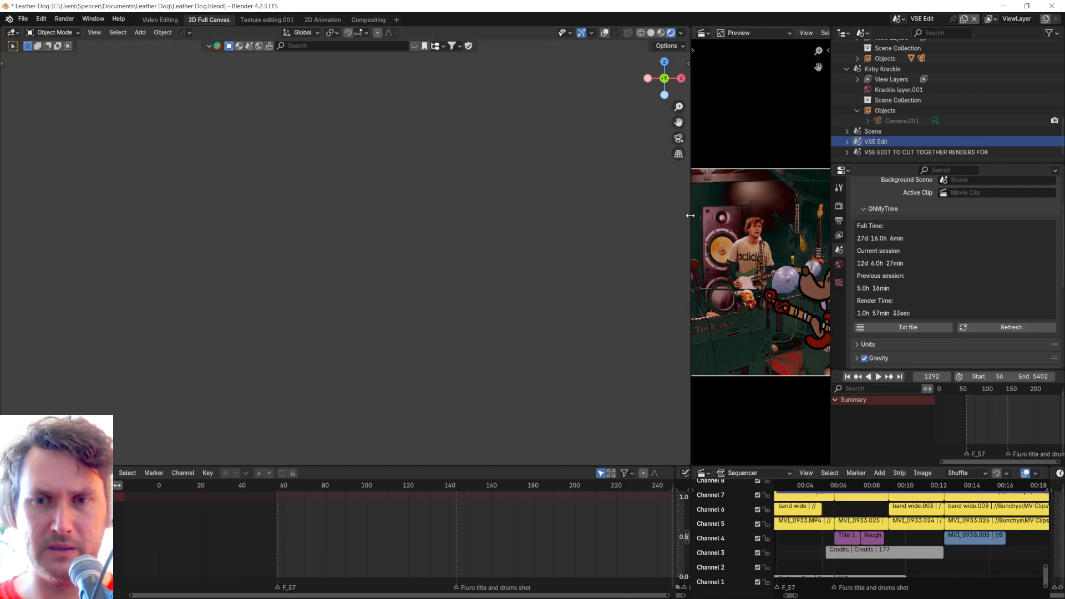
pyautogui.moveTo(678, 215); pyautogui.dragTo(524, 213)
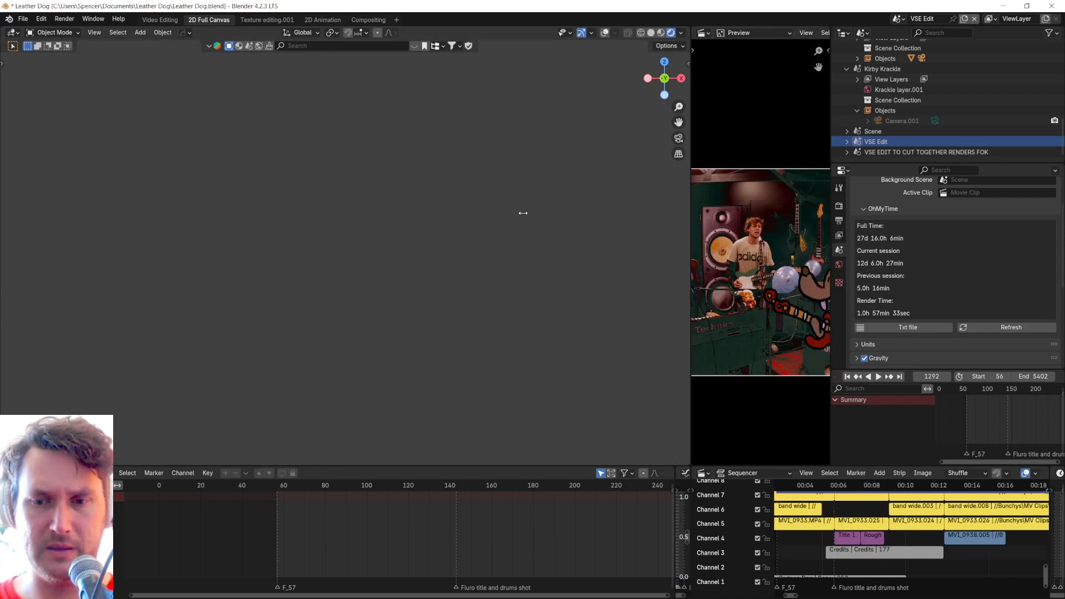
pyautogui.click(161, 21)
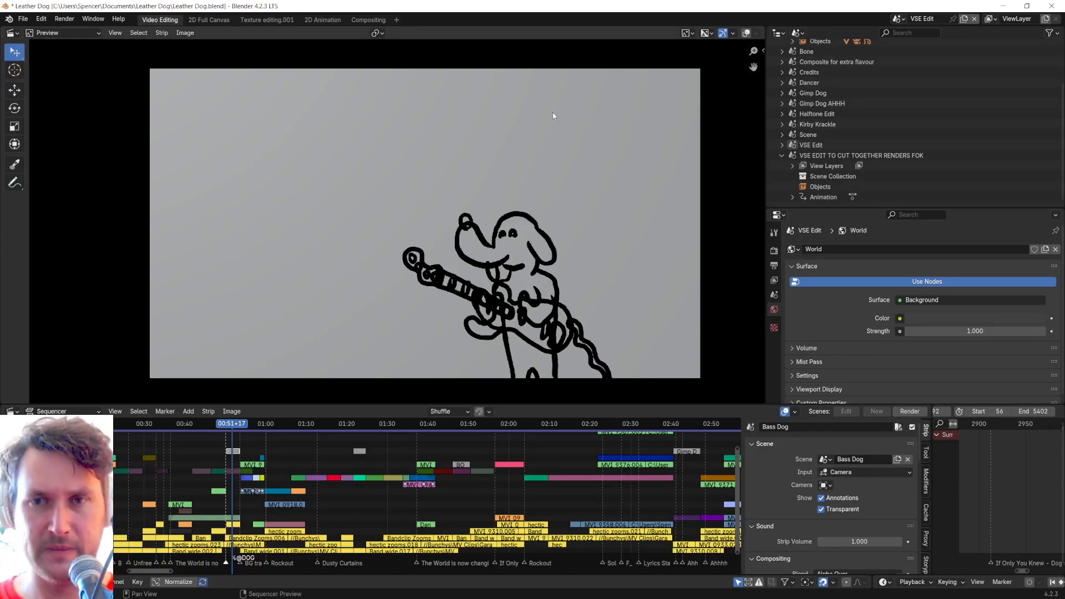
# Step: In the 2D Full Canvas workspace, join the dope sheet with its neighbouring area and widen the sequencer preview
pyautogui.click(211, 21)
pyautogui.moveTo(674, 475); pyautogui.dragTo(559, 480)
pyautogui.rightClick(560, 480)
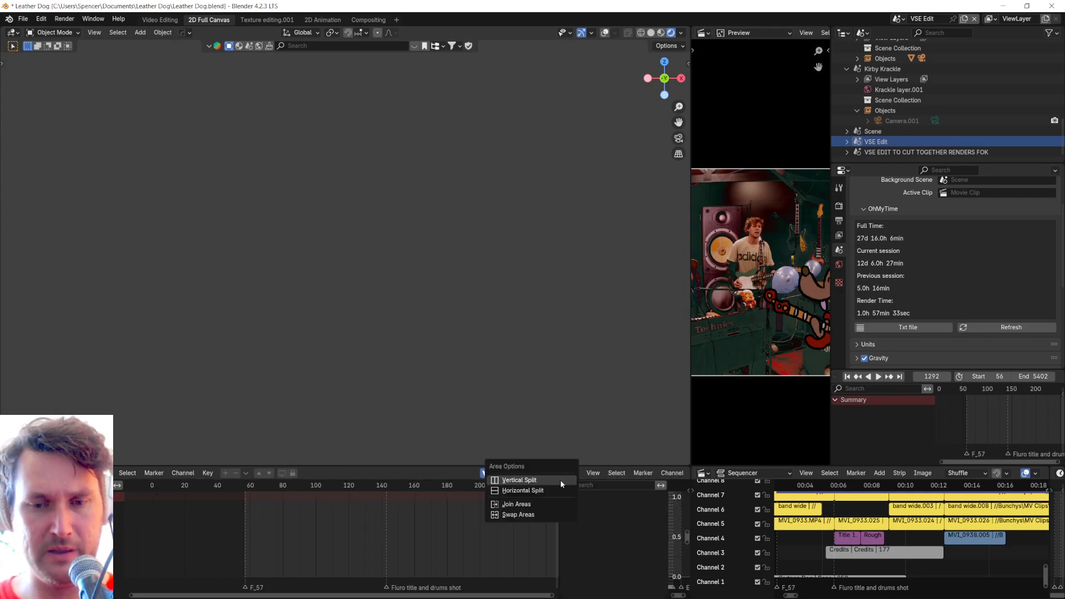
pyautogui.click(517, 505)
pyautogui.click(587, 508)
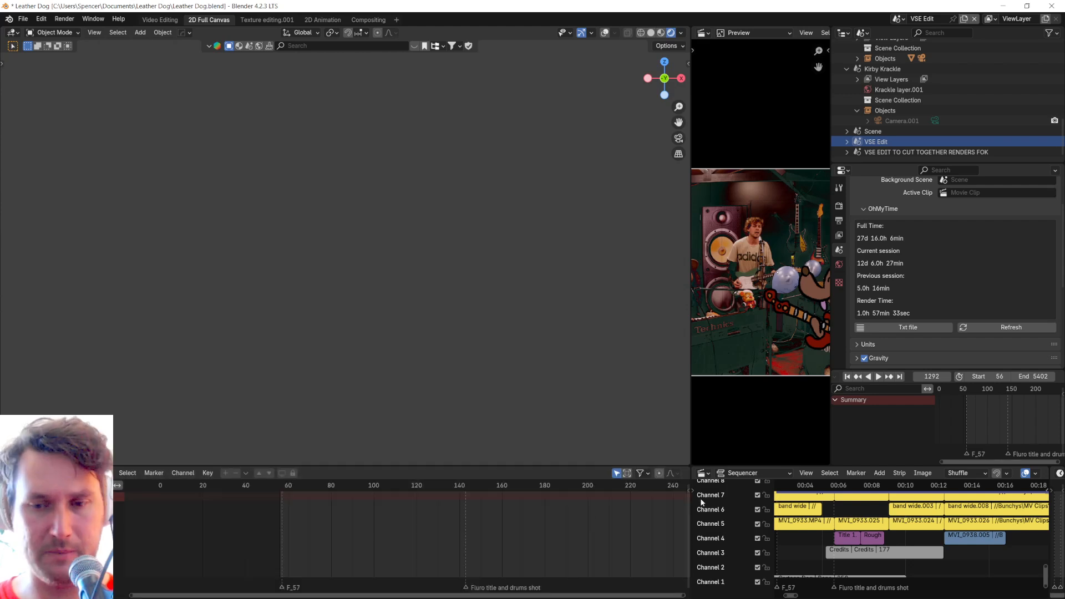
pyautogui.moveTo(690, 448); pyautogui.dragTo(267, 453)
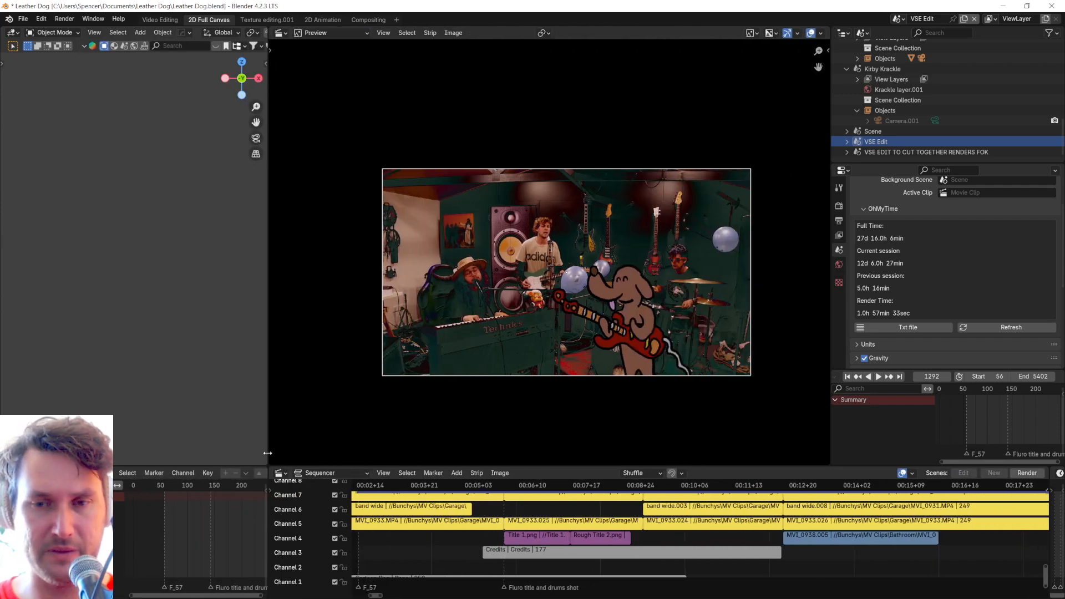
# Step: Step back and forth between frames 1292 and 1293 to compare the guitar-playing dog, and fit all strips in the sequencer
pyautogui.press('Right')
pyautogui.press('Left')
pyautogui.press('Right')
pyautogui.press('Left')
pyautogui.press('Right')
pyautogui.press('Left')
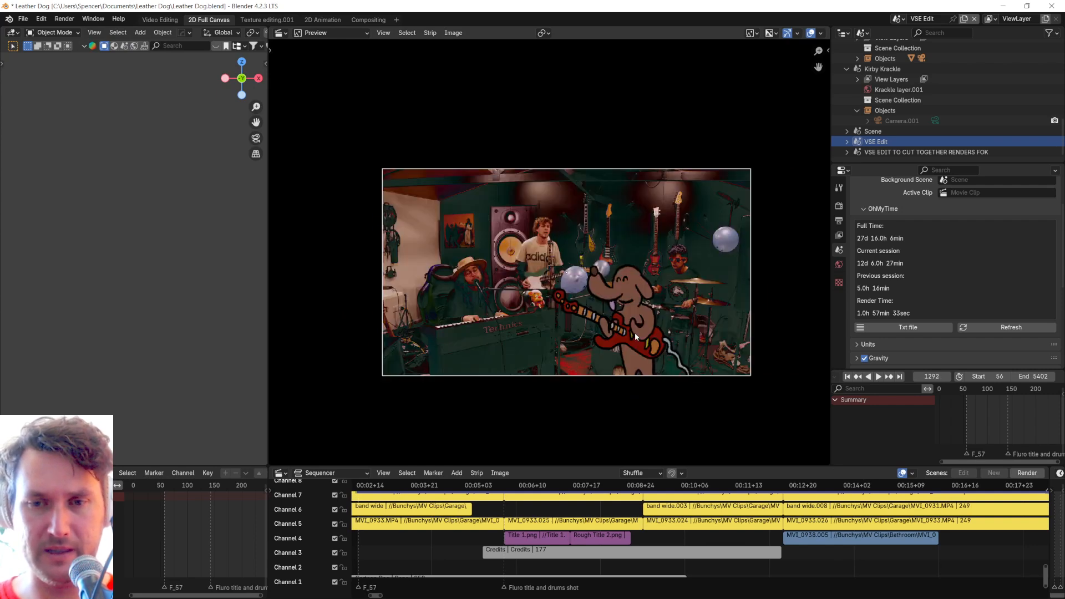
pyautogui.press('Right')
pyautogui.press('Left')
pyautogui.press('Right')
pyautogui.press('Left')
pyautogui.scroll(-2, 678, 336)
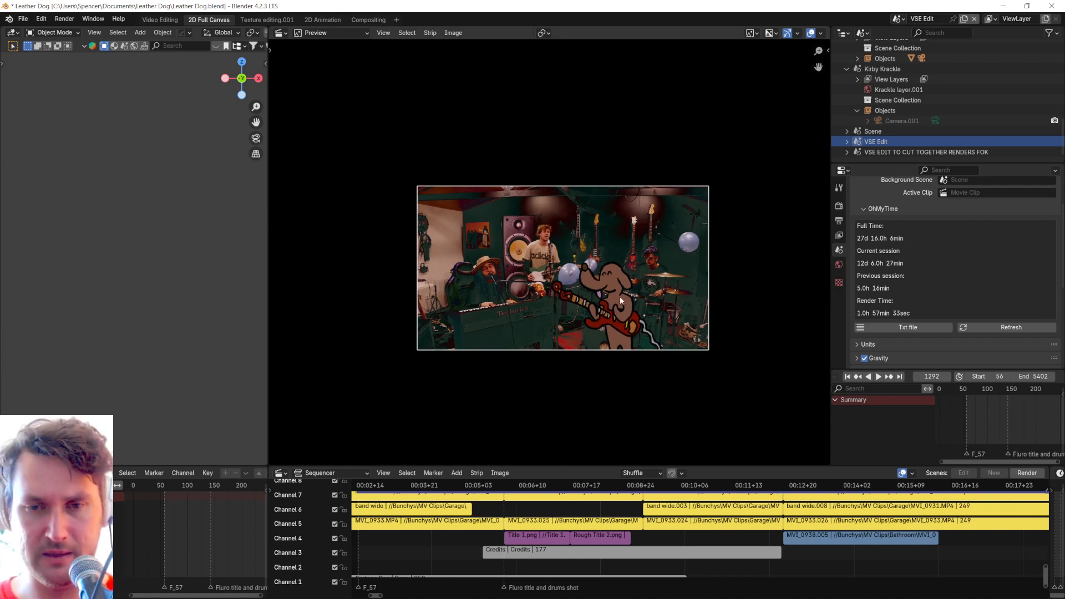
pyautogui.scroll(2, 620, 296)
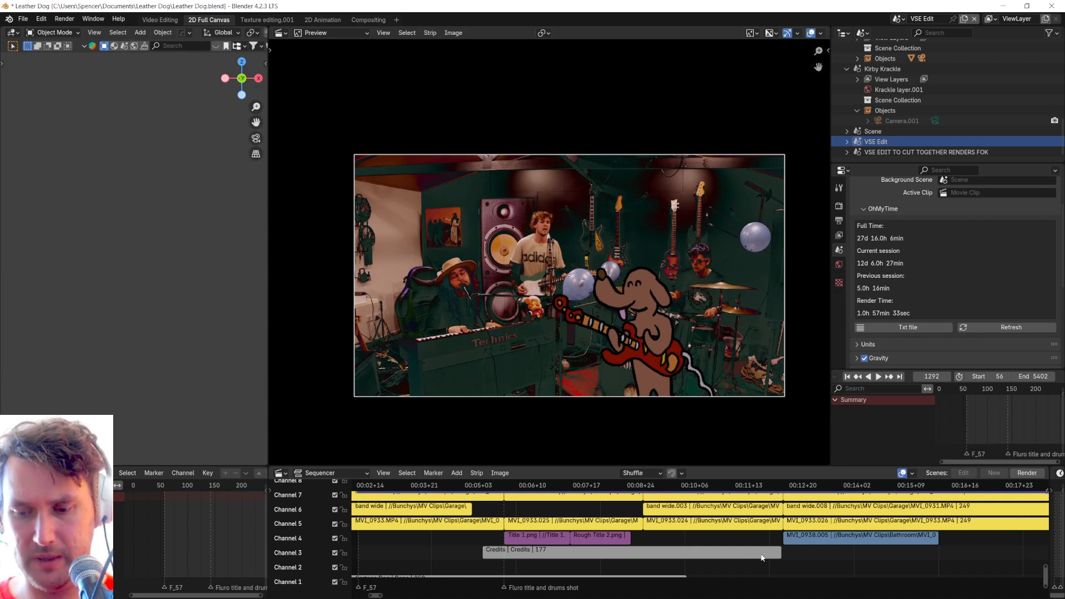
pyautogui.press('Home')
pyautogui.scroll(2, 740, 532)
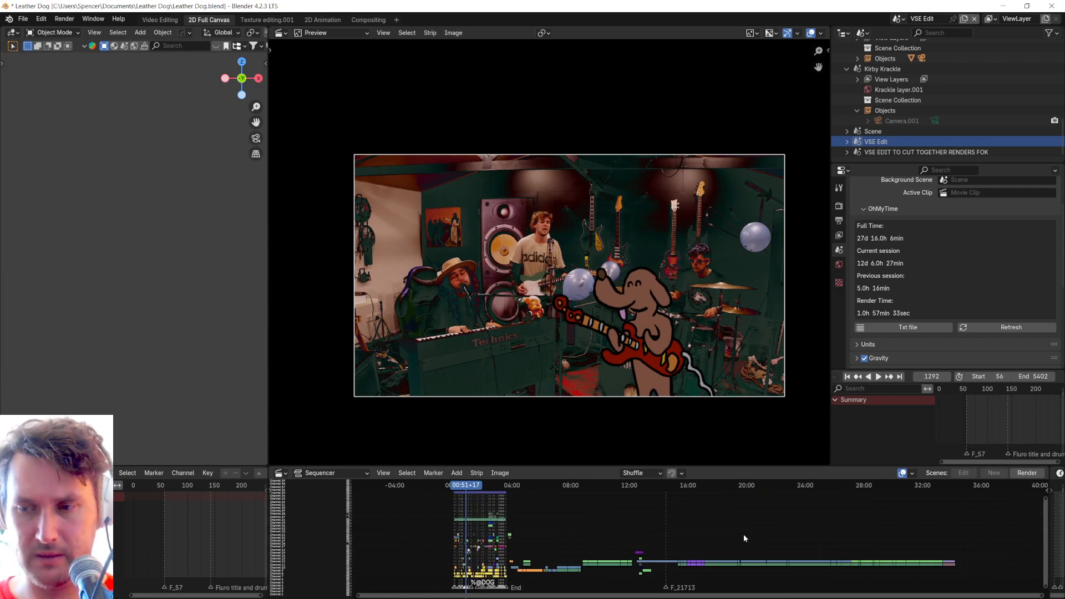
# Step: Render frame 1293, close the render result, and compare the dog between frames 1292 and 1293 in the preview
pyautogui.press('Right')
pyautogui.press('Left')
pyautogui.press('Right')
pyautogui.press('F12')
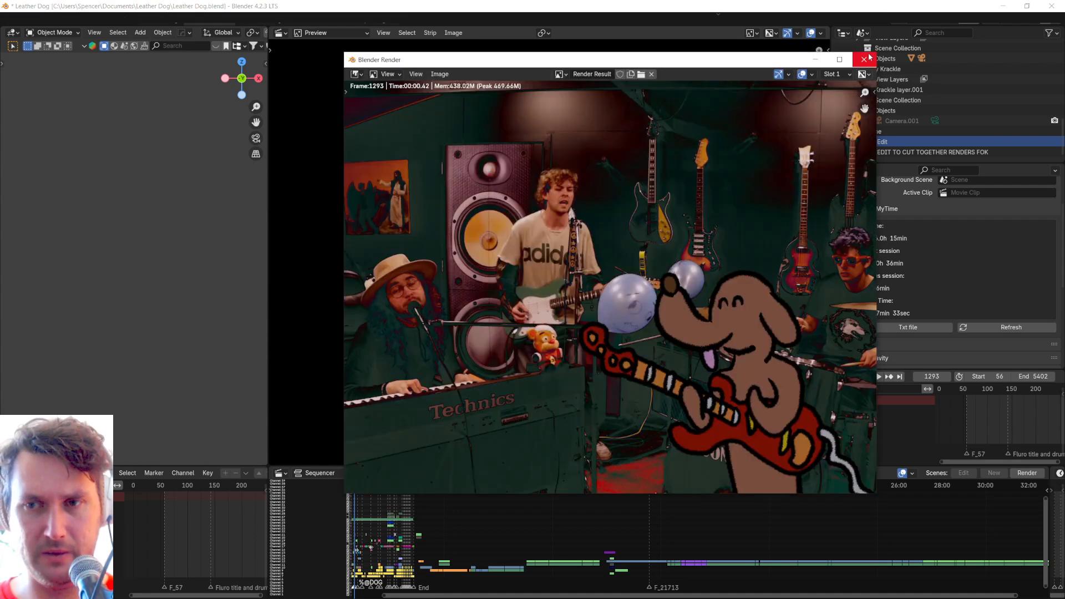
pyautogui.press('Escape')
pyautogui.press('Left')
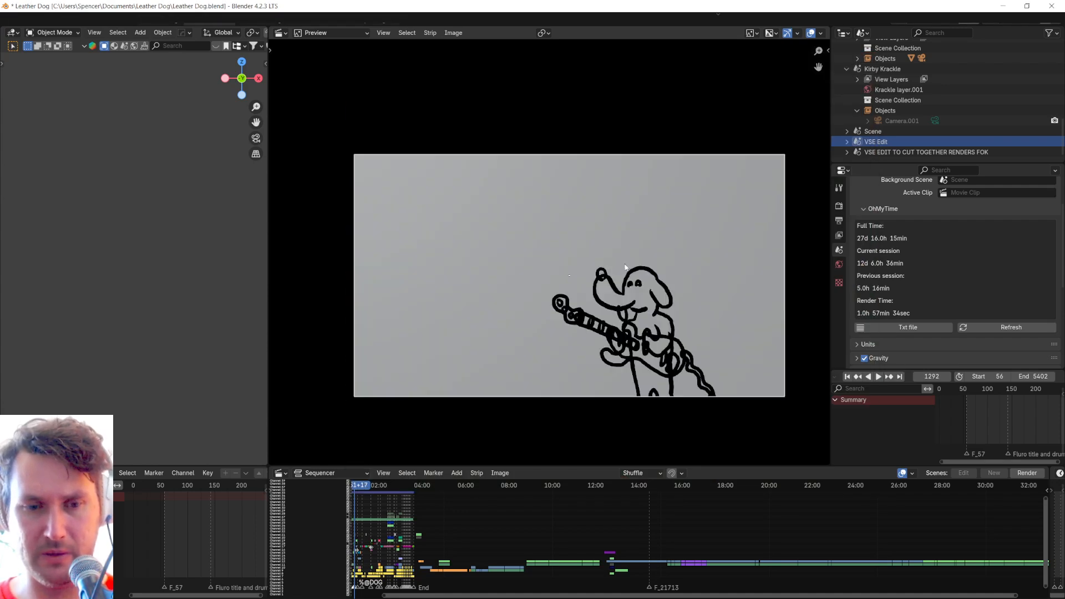
pyautogui.press('Right')
pyautogui.press('Left')
pyautogui.press('Right')
# Step: Play the early part of the edit with the dog drawn on blue grid paper and stop at frame 411
pyautogui.keyDown('ctrl'); pyautogui.moveTo(492, 521); pyautogui.dragTo(888, 515, button='middle'); pyautogui.keyUp('ctrl')
pyautogui.scroll(10, 752, 509)
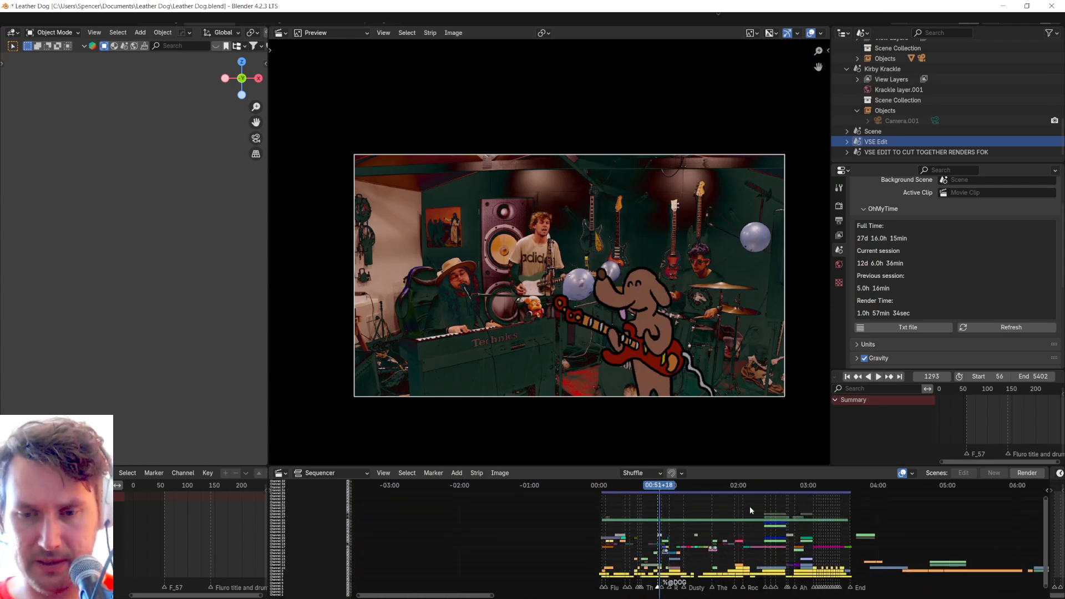
pyautogui.click(540, 487)
pyautogui.press('space')
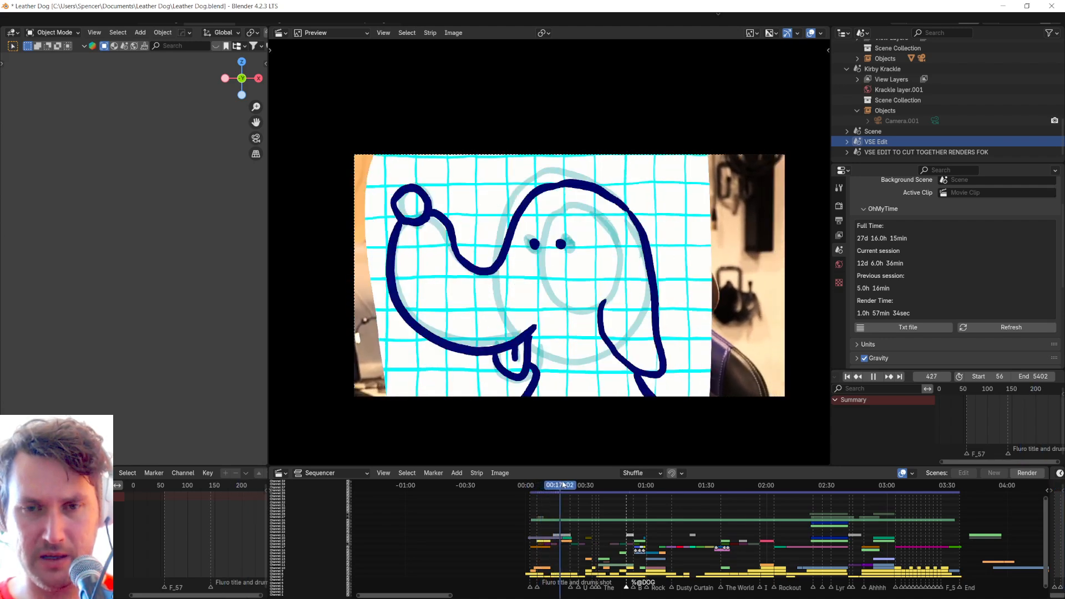
pyautogui.moveTo(574, 485); pyautogui.dragTo(559, 485)
pyautogui.press('space')
# Step: Replay the grid-paper dog sequence from its beginning, pause at frame 376, and play on through the bone shot to frame 570
pyautogui.scroll(7, 562, 534)
pyautogui.scroll(5, 561, 532)
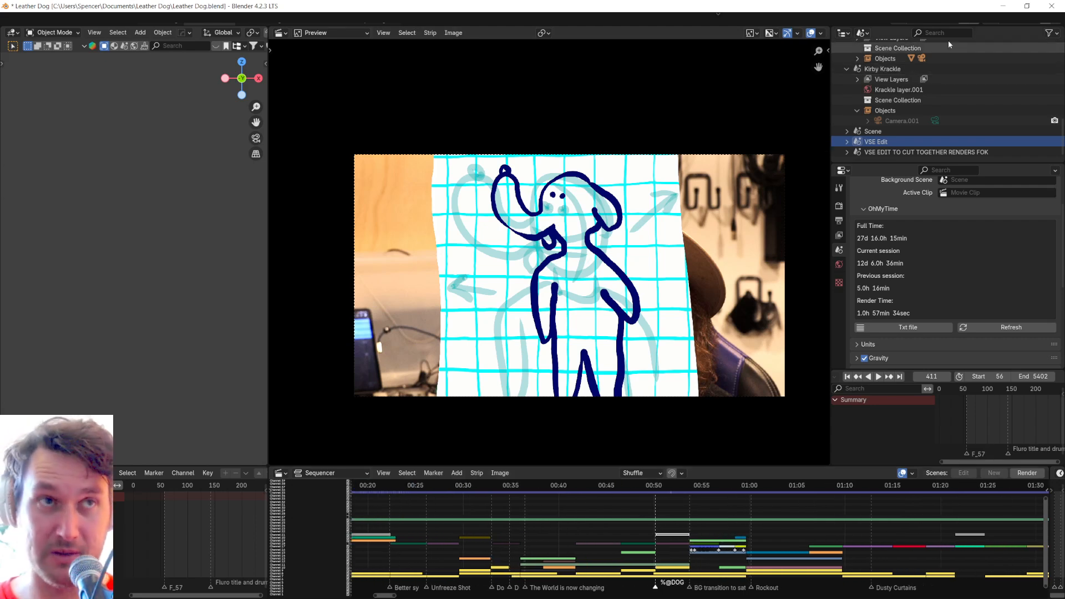
pyautogui.moveTo(671, 546); pyautogui.dragTo(778, 523, button='middle')
pyautogui.scroll(6, 638, 538)
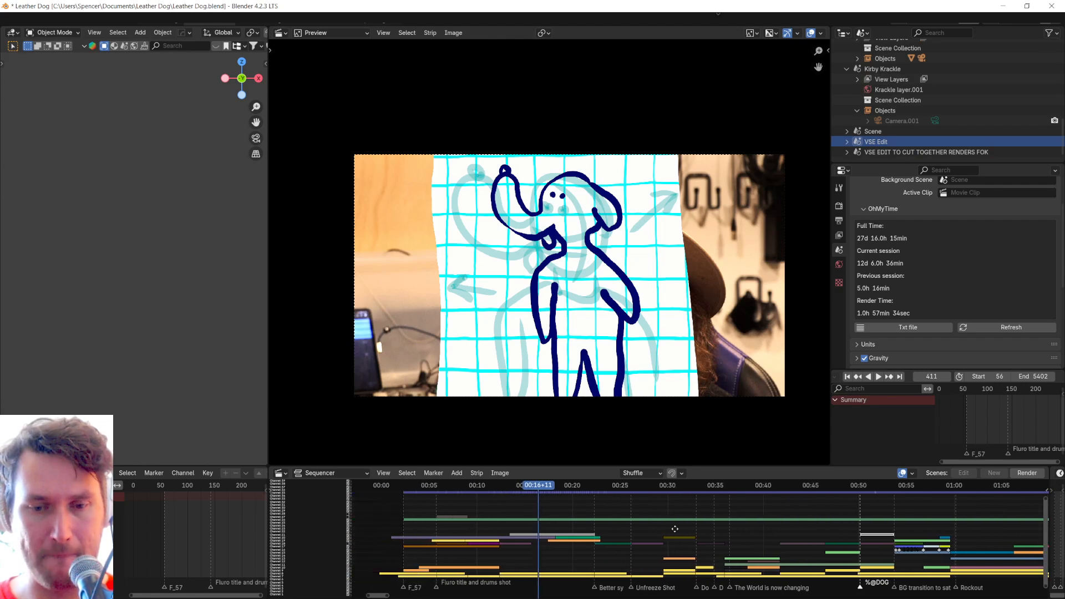
pyautogui.scroll(2, 597, 508)
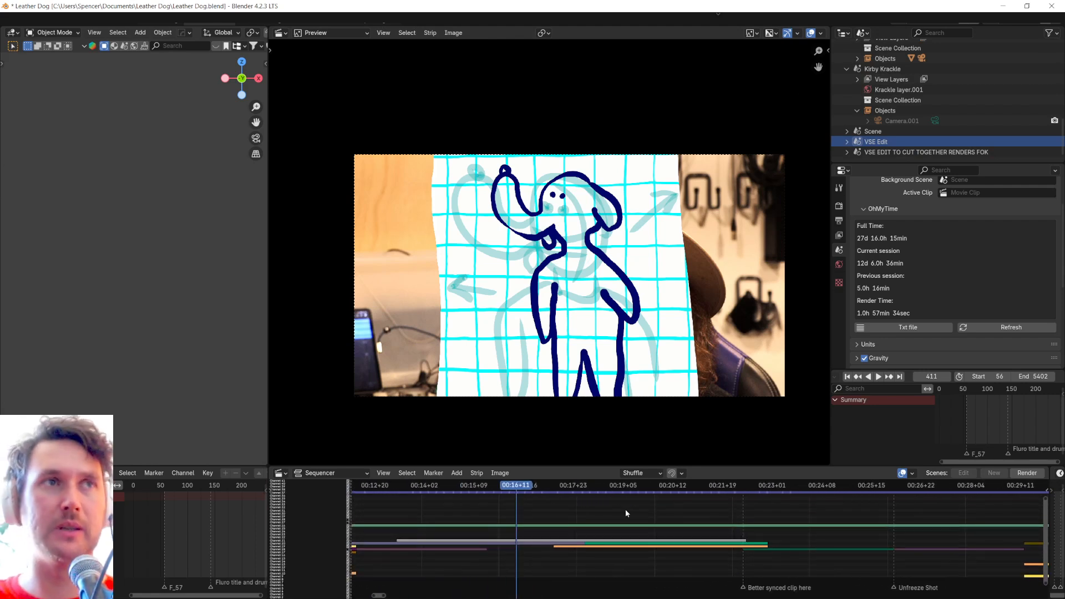
pyautogui.click(392, 487)
pyautogui.press('space')
pyautogui.moveTo(392, 487); pyautogui.dragTo(395, 493)
pyautogui.press('space')
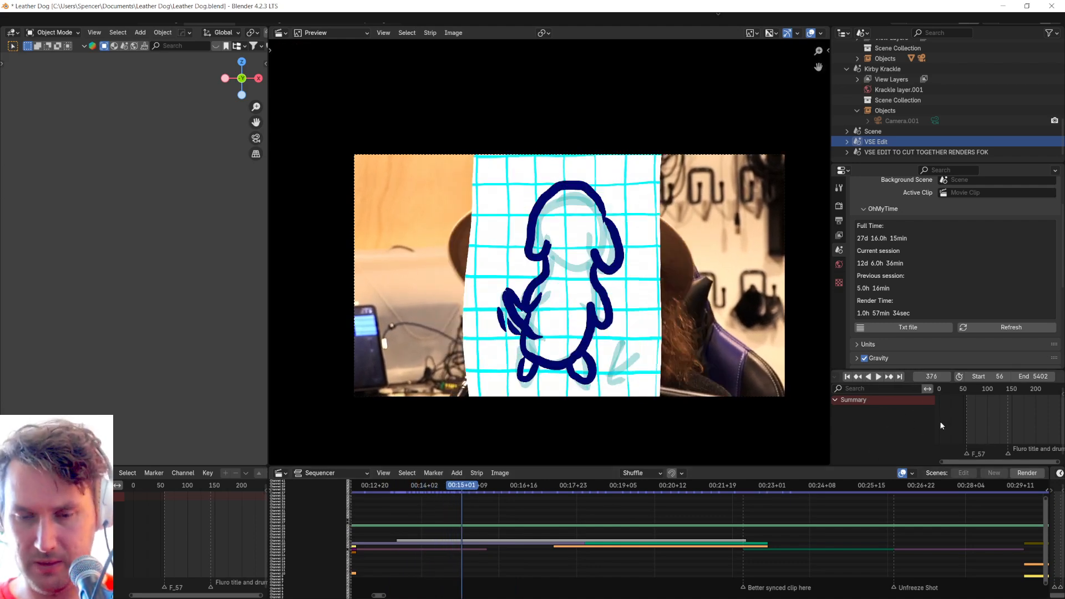
pyautogui.press('space')
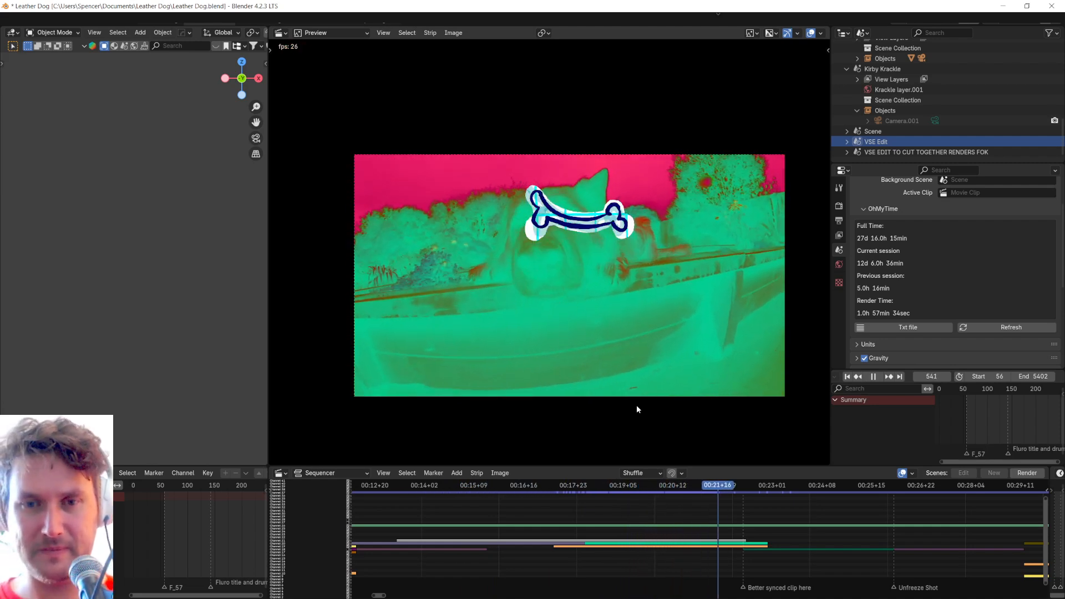
pyautogui.press('space')
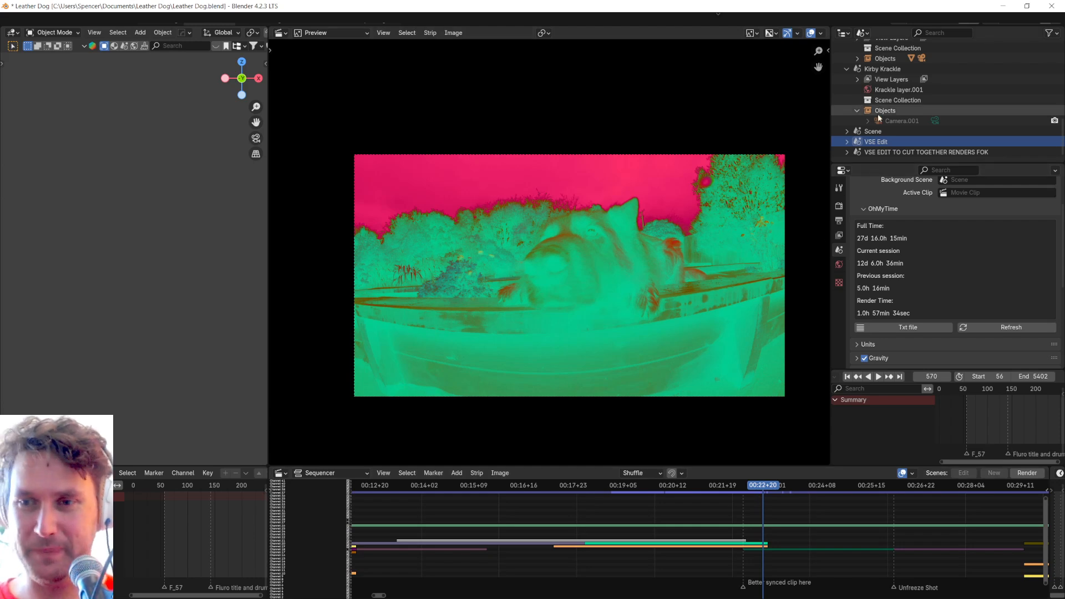
# Step: Enlarge the Outliner to switch to the Halftone Edit scene, and widen the 3D viewport
pyautogui.scroll(1, 872, 120)
pyautogui.moveTo(893, 162); pyautogui.dragTo(898, 319)
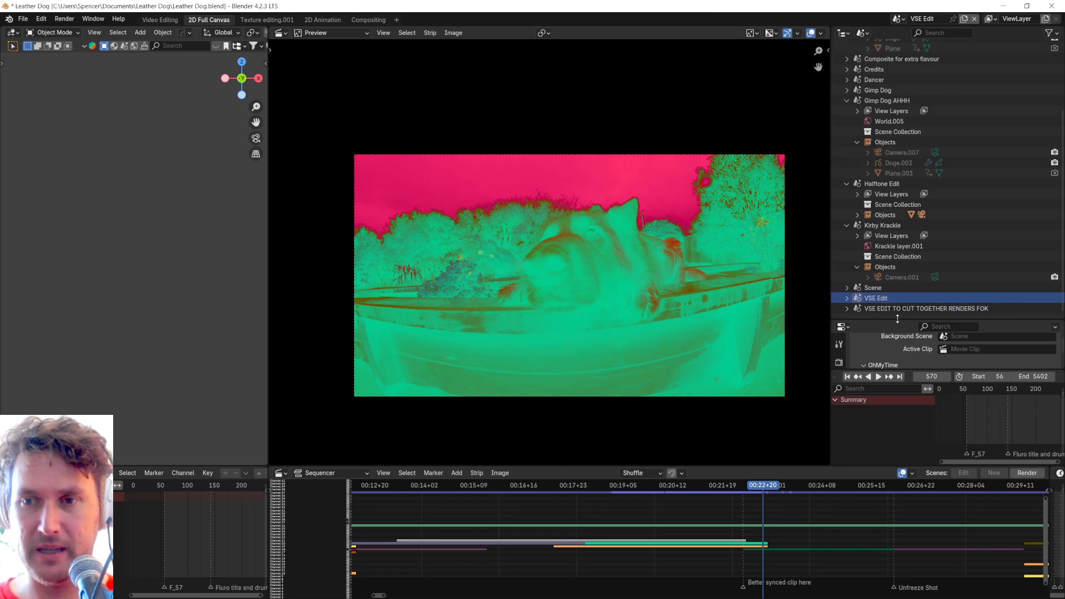
pyautogui.click(888, 184)
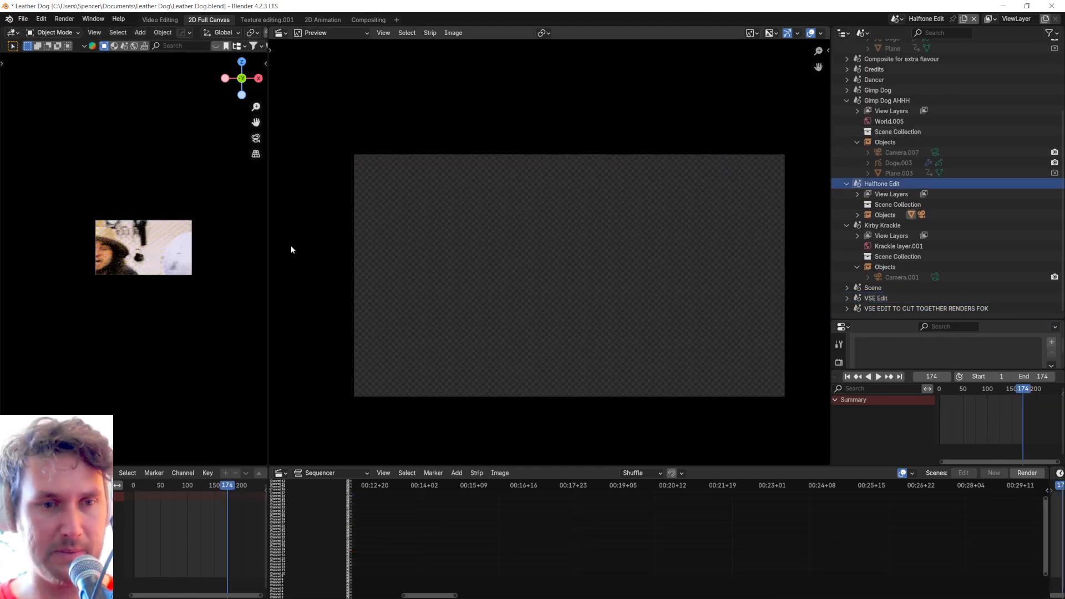
pyautogui.moveTo(268, 253); pyautogui.dragTo(795, 253)
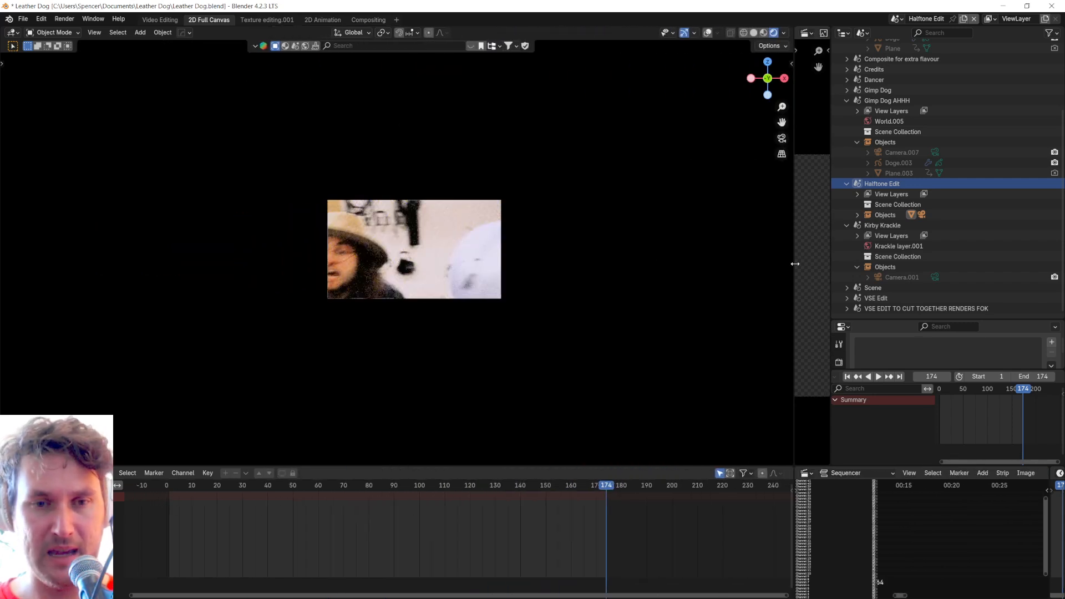
# Step: Go to frame 89 of the halftone shot and examine the dot pattern on the coloured title lettering
pyautogui.scroll(8, 474, 234)
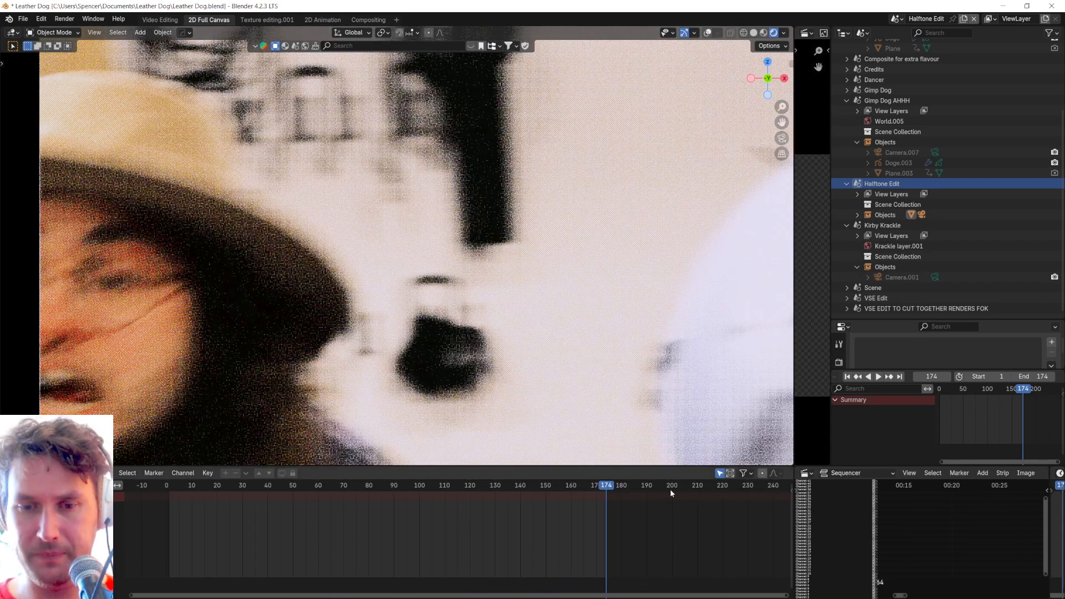
pyautogui.scroll(-5, 612, 541)
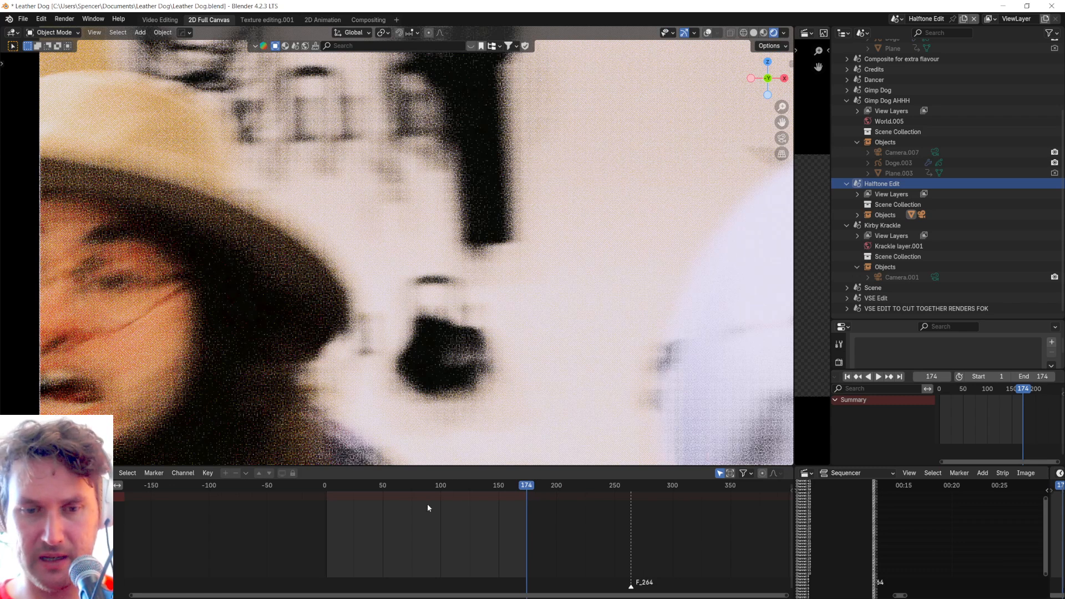
pyautogui.click(428, 485)
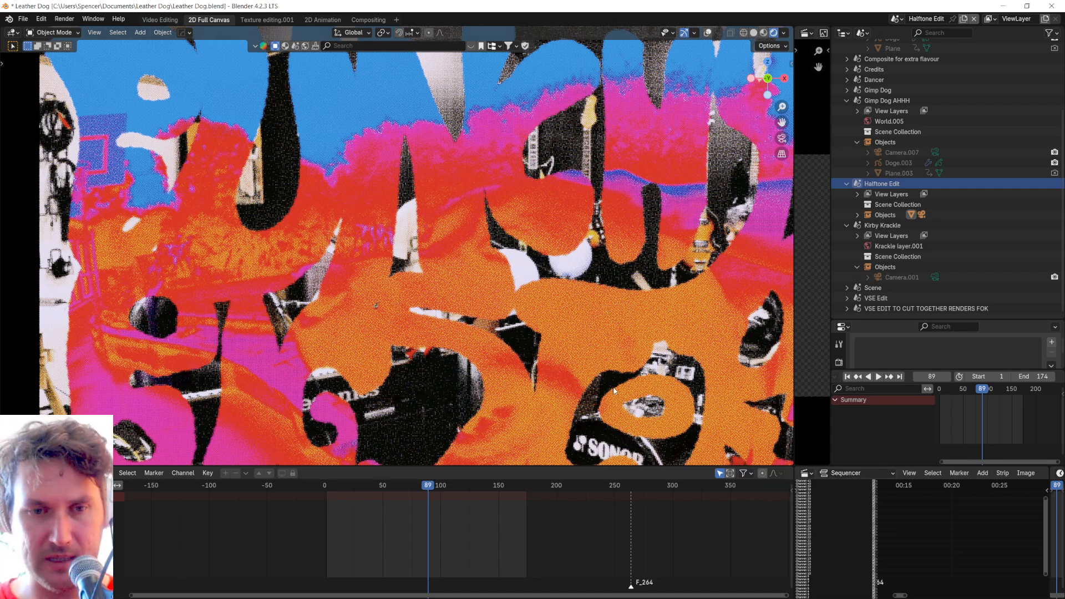
pyautogui.scroll(-3, 517, 349)
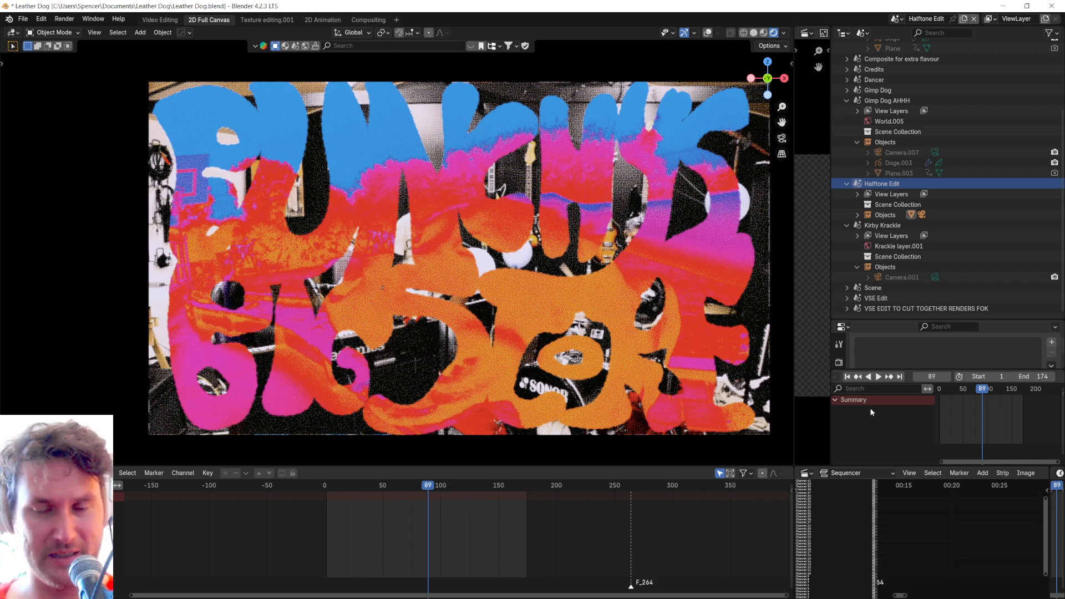
# Step: Play the halftone title animation from frame 89, examine its dots close up, and stop at frame 151
pyautogui.press('q')
pyautogui.press('space')
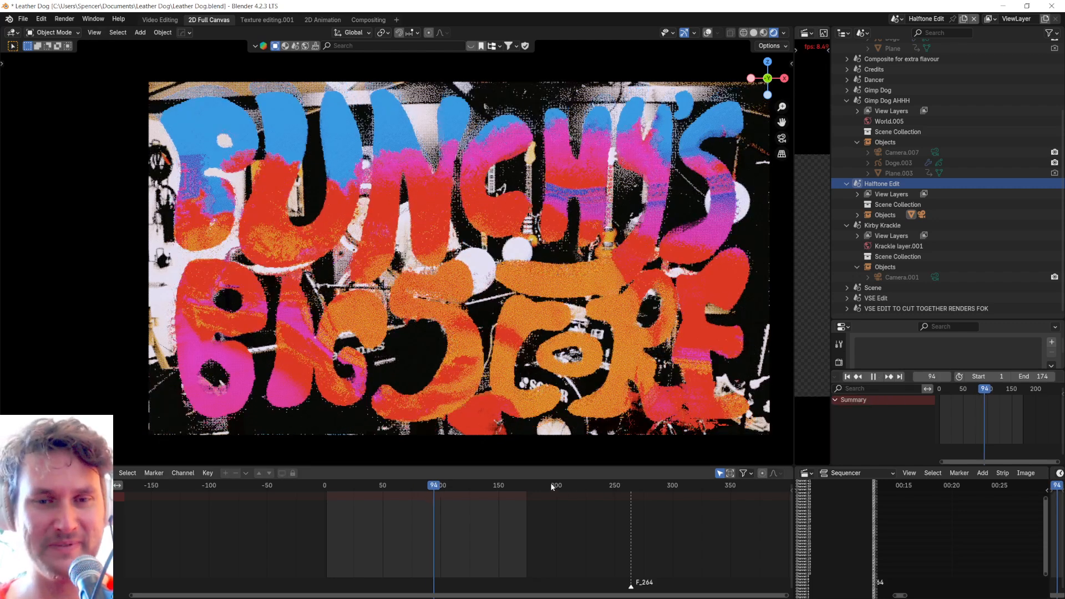
pyautogui.scroll(8, 545, 312)
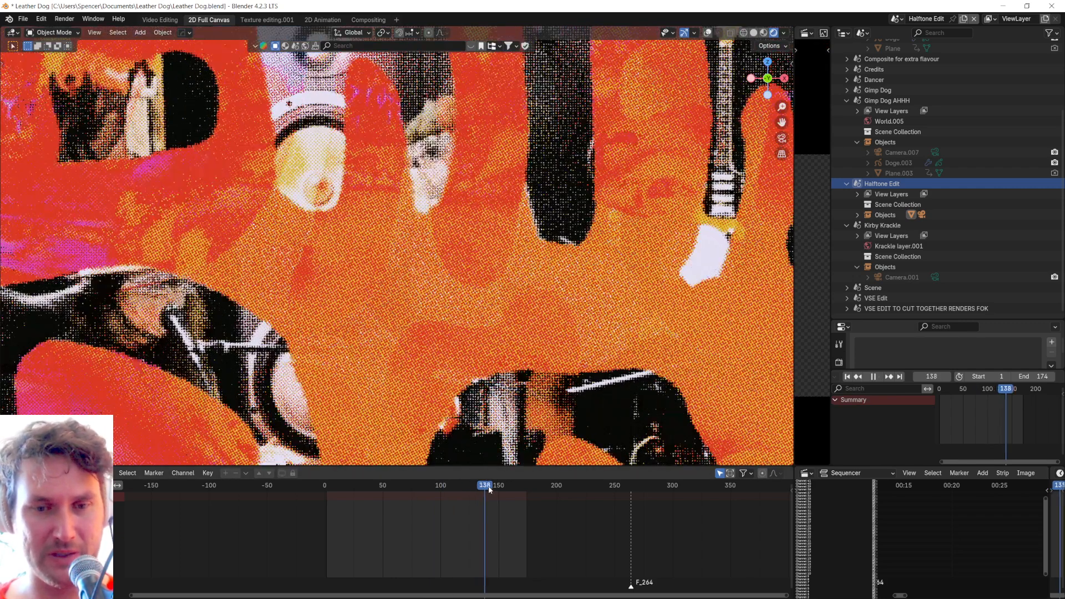
pyautogui.scroll(-3, 508, 492)
pyautogui.scroll(-4, 511, 493)
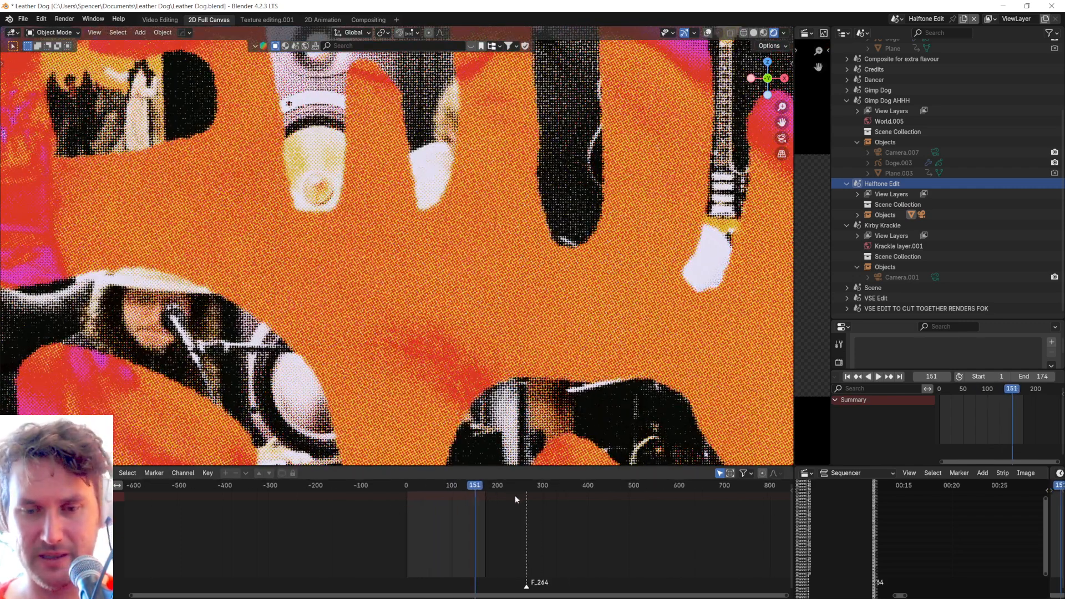
pyautogui.scroll(-5, 1015, 473)
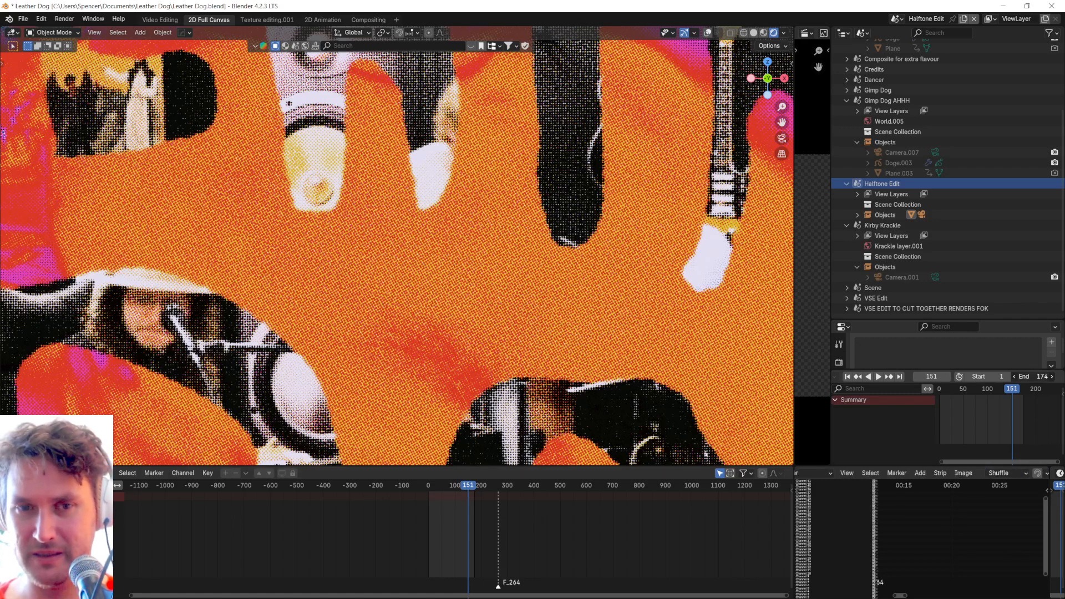
# Step: Extend the Halftone Edit scene's end frame to 1420 and go to the face close-up at frame 1168
pyautogui.moveTo(1033, 376); pyautogui.dragTo(1063, 377)
pyautogui.scroll(-5, 588, 545)
pyautogui.scroll(-2, 587, 542)
pyautogui.moveTo(599, 487); pyautogui.dragTo(608, 485)
pyautogui.scroll(-4, 467, 374)
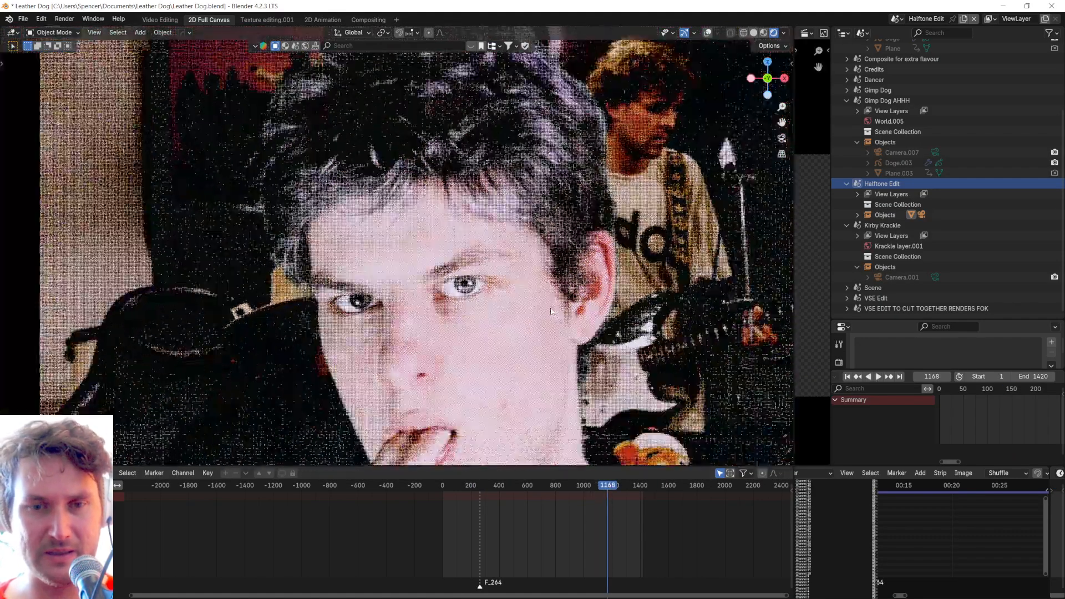
# Step: Examine the coloured halftone dots around both eyes of the face at frame 1168
pyautogui.scroll(1, 466, 377)
pyautogui.keyDown('shift'); pyautogui.moveTo(466, 379); pyautogui.dragTo(465, 317, button='middle'); pyautogui.keyUp('shift')
pyautogui.scroll(10, 399, 247)
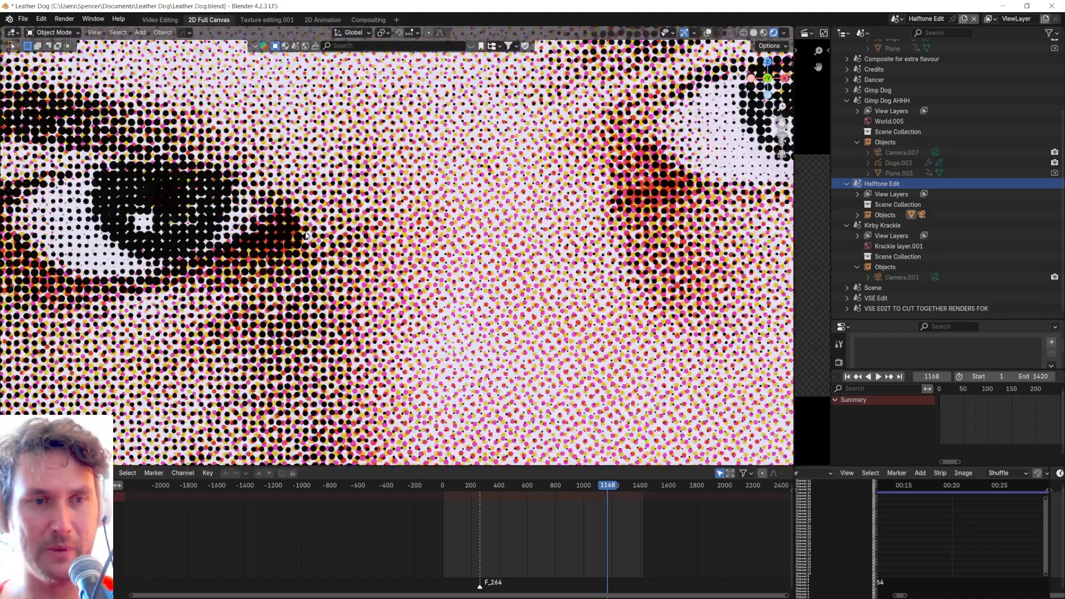
pyautogui.scroll(-1, 307, 236)
pyautogui.keyDown('shift'); pyautogui.moveTo(286, 236); pyautogui.dragTo(243, 222, button='middle'); pyautogui.keyUp('shift')
# Step: Play the halftone edit from frame 1168, stop at frame 1219, and view the band shot with the guitar-playing dog
pyautogui.press('space')
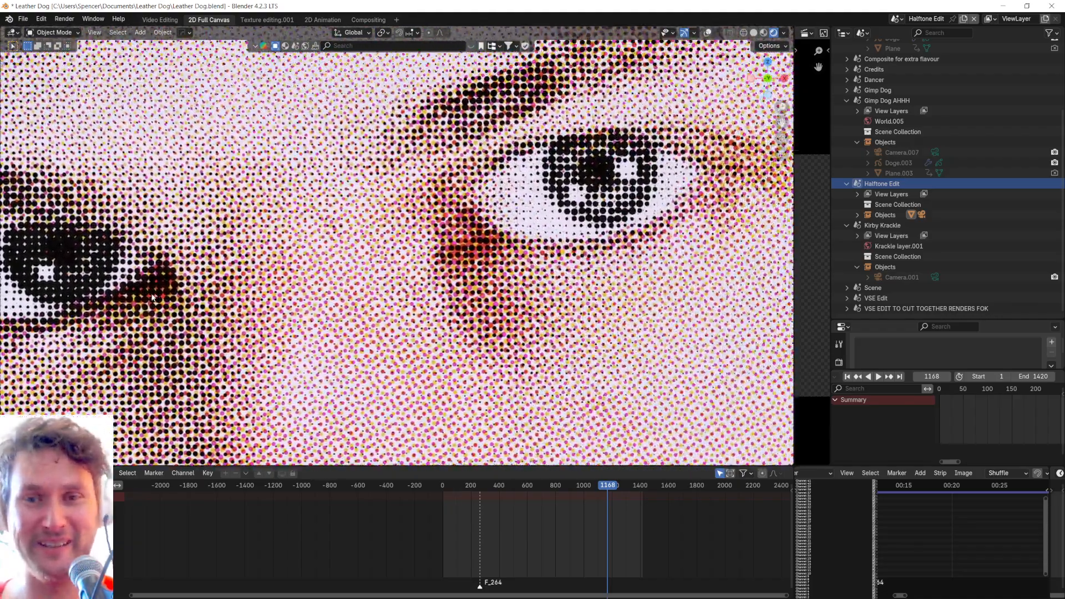
pyautogui.scroll(-5, 508, 240)
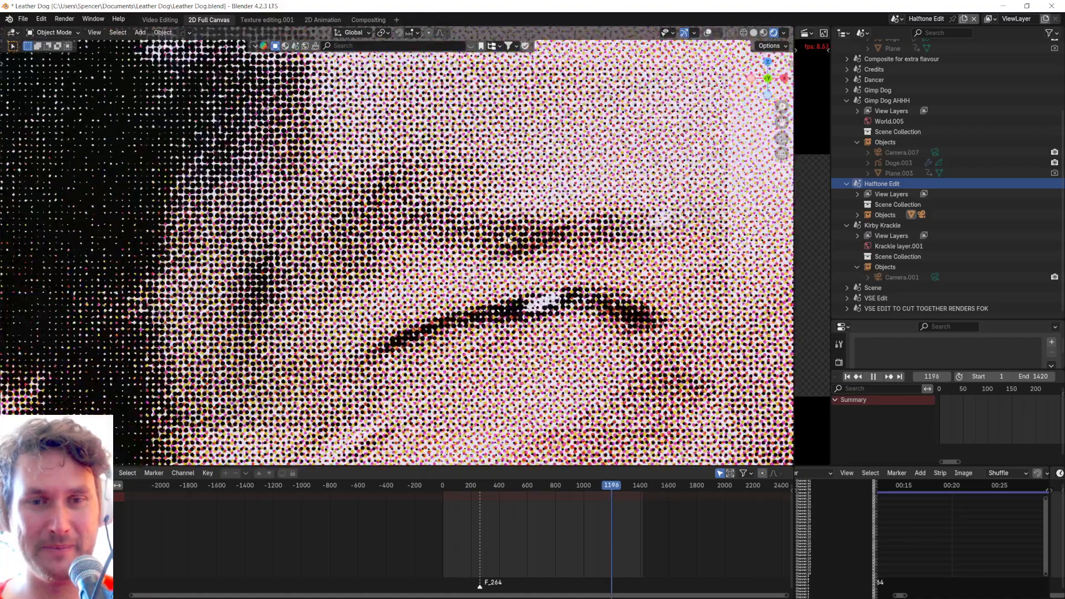
pyautogui.press('space')
pyautogui.scroll(-4, 531, 267)
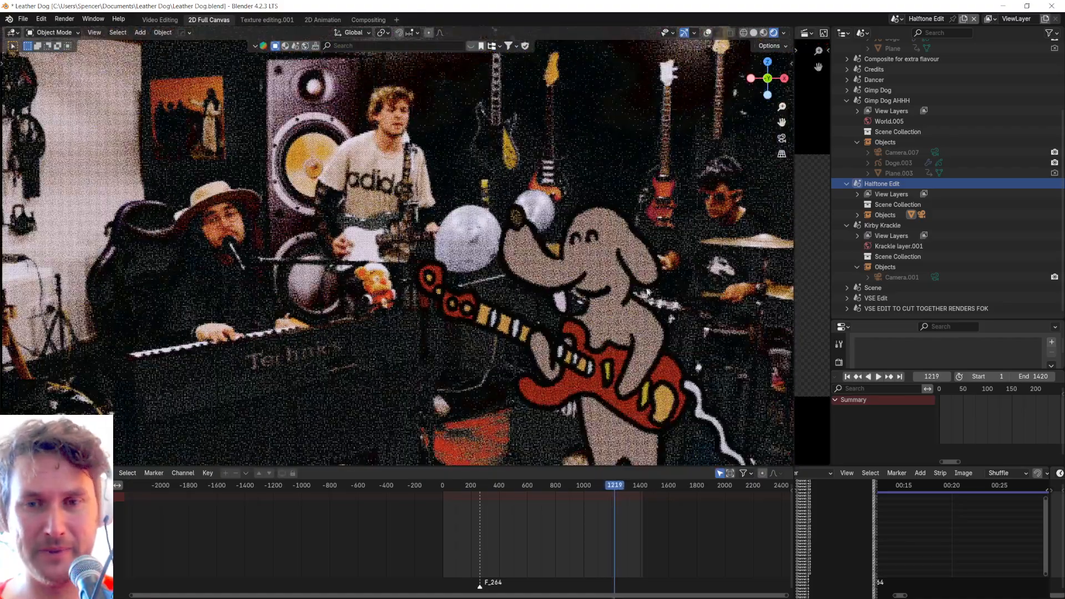
# Step: Go to frame 319, play the grid-paper dog sequence, pause it, and step forward to frame 371
pyautogui.moveTo(635, 488); pyautogui.dragTo(517, 483)
pyautogui.click(488, 492)
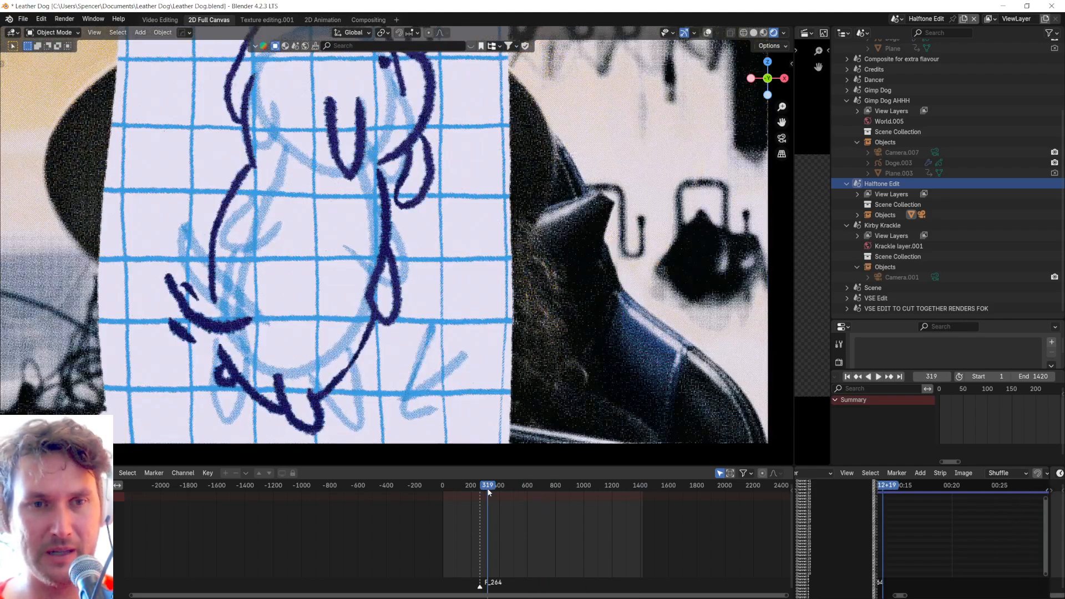
pyautogui.press('space')
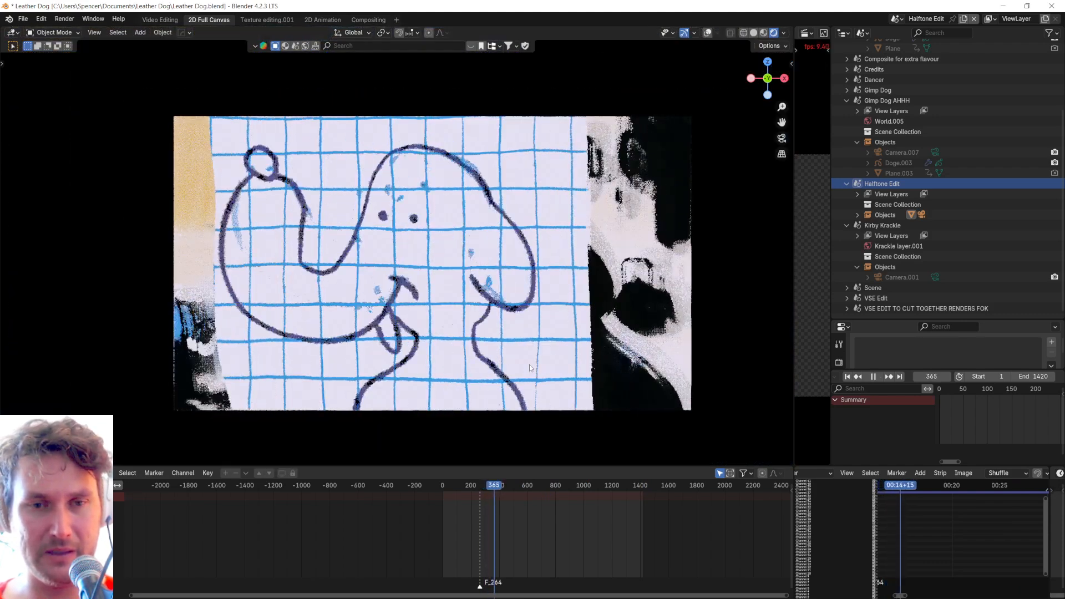
pyautogui.press('space')
pyautogui.scroll(2, 467, 330)
pyautogui.press('Right')
pyautogui.press('Right')
pyautogui.press('Right')
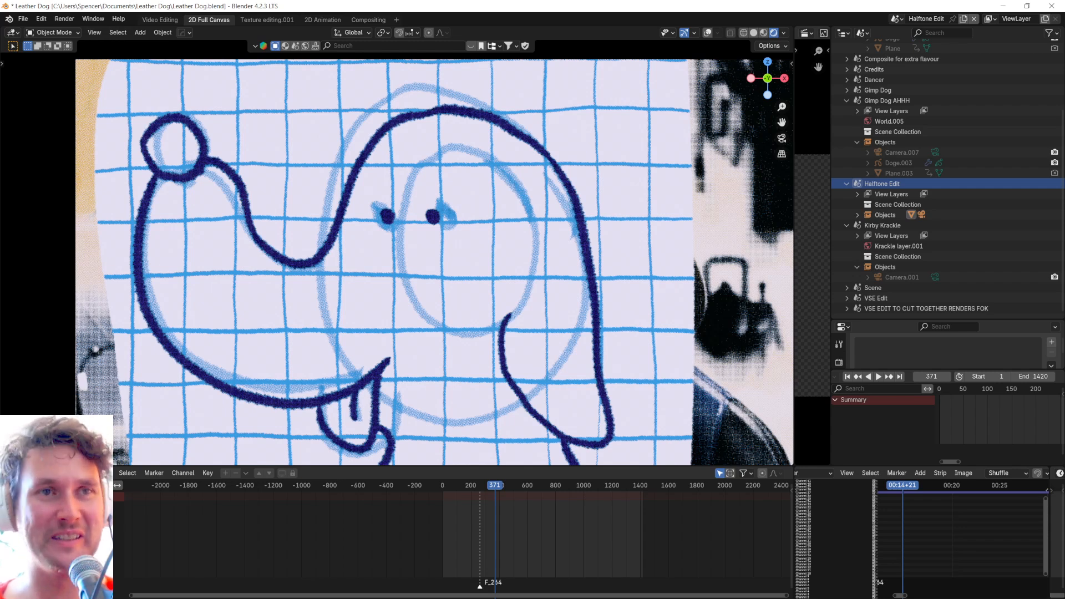
# Step: Examine the grid-paper dog drawing up close and from an oblique angle on its flat image plane
pyautogui.scroll(-2, 516, 295)
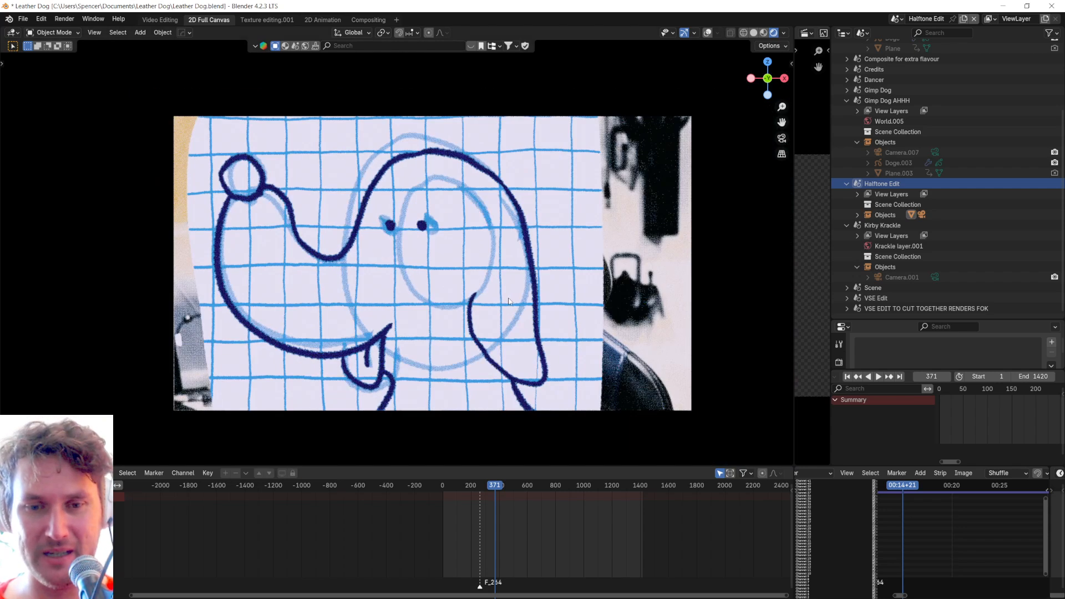
pyautogui.scroll(7, 513, 301)
pyautogui.scroll(-4, 513, 298)
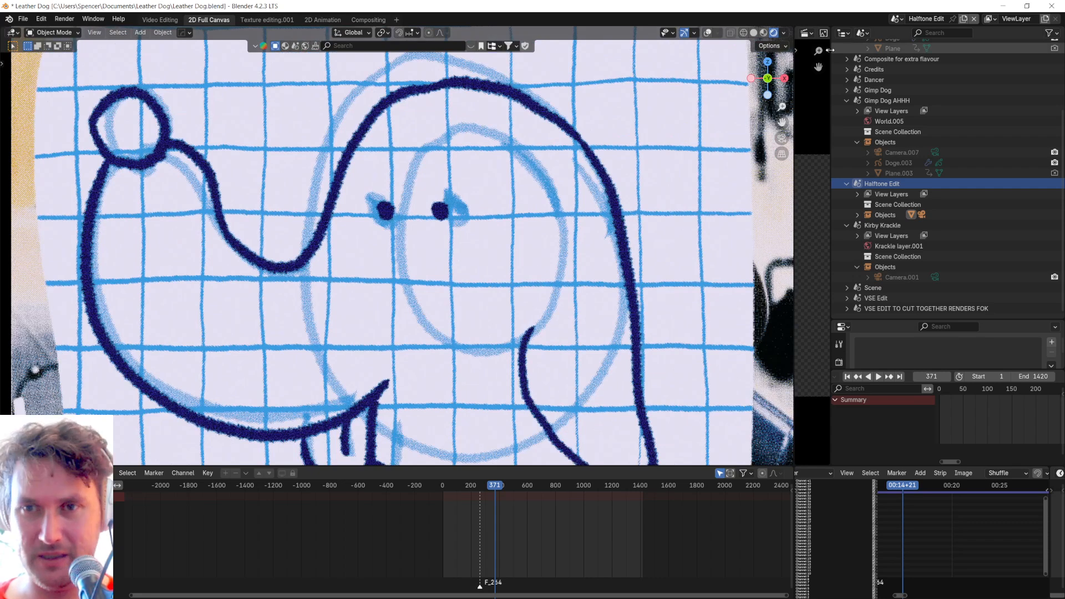
pyautogui.moveTo(512, 298)
pyautogui.mouseDown(button='middle')
pyautogui.moveTo(513, 189)
pyautogui.moveTo(347, 171)
pyautogui.moveTo(491, 160)
pyautogui.mouseUp(button='middle')
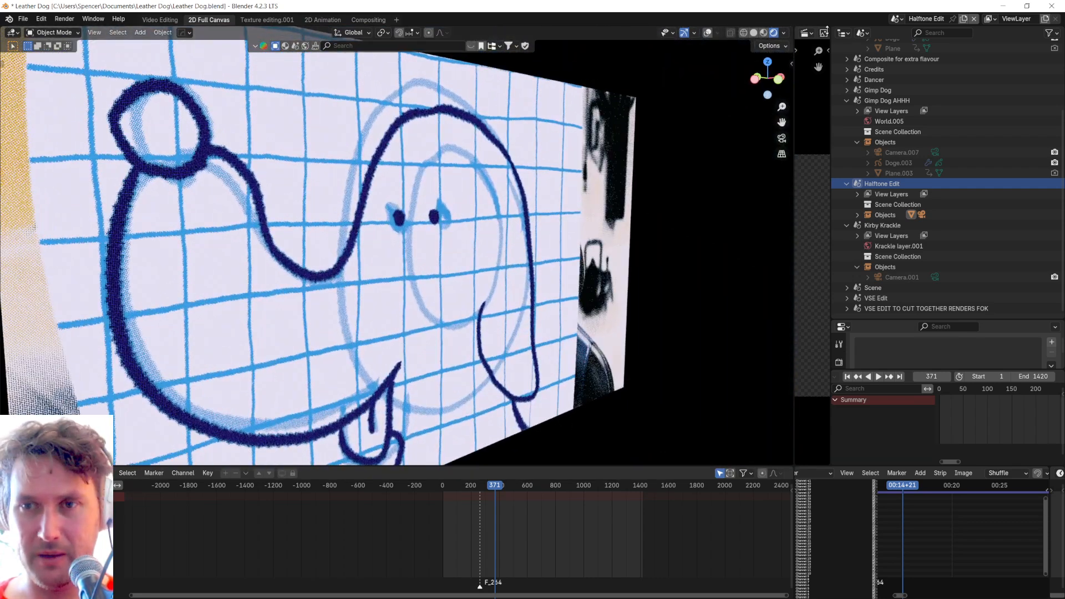
pyautogui.moveTo(792, 62); pyautogui.dragTo(623, 76)
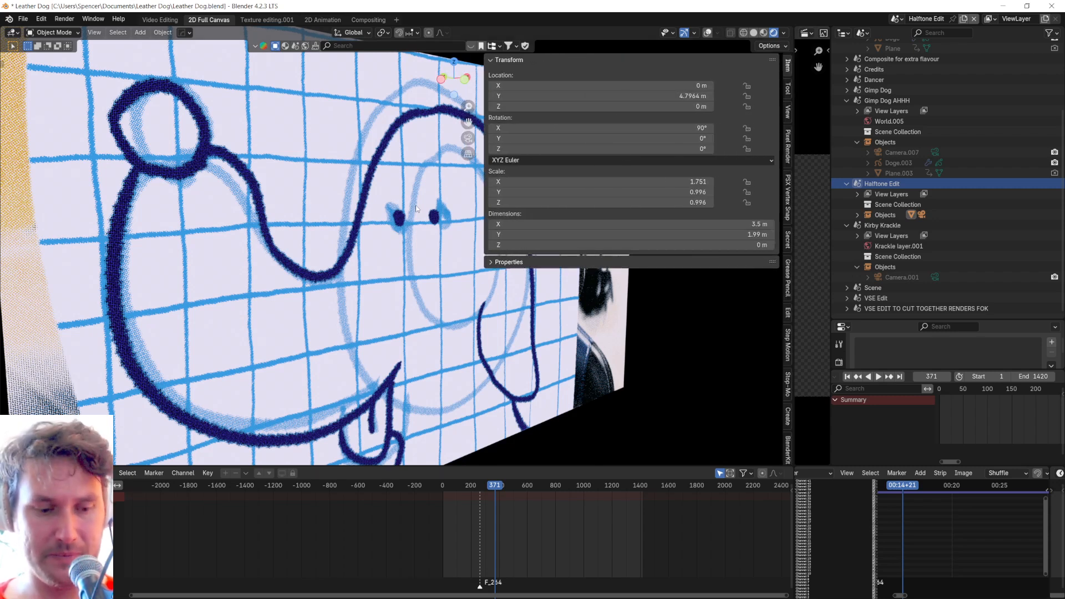
pyautogui.press('n')
# Step: Open the Texture editing.001 workspace and display the image plane's object shader nodes, framing the MRMO-Halftone Basic V1.23 settings
pyautogui.click(261, 20)
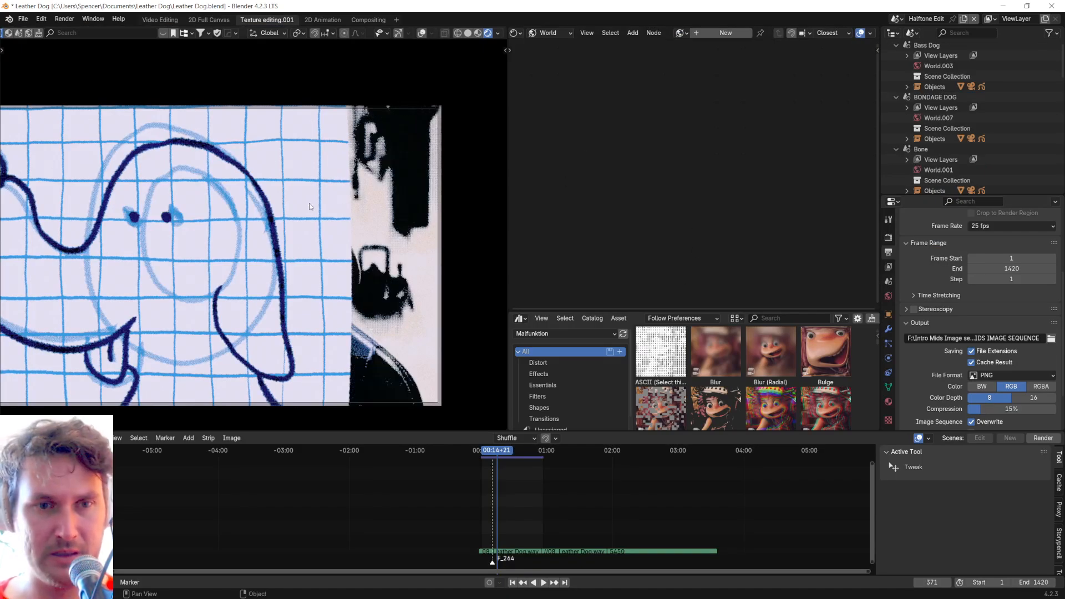
pyautogui.click(552, 33)
pyautogui.click(552, 58)
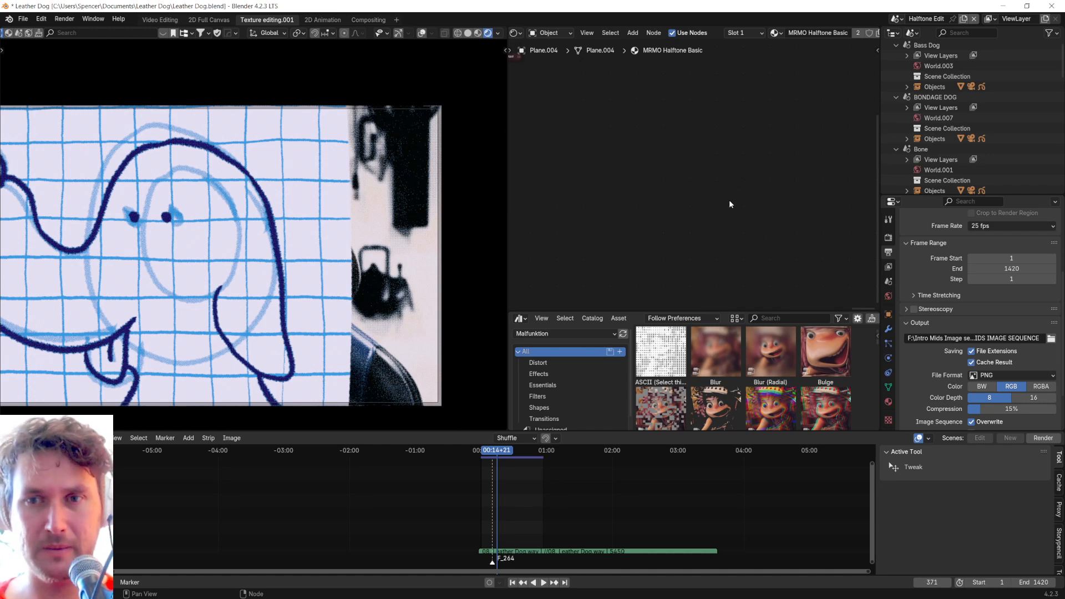
pyautogui.press('Home')
pyautogui.scroll(4, 721, 217)
pyautogui.scroll(1, 648, 244)
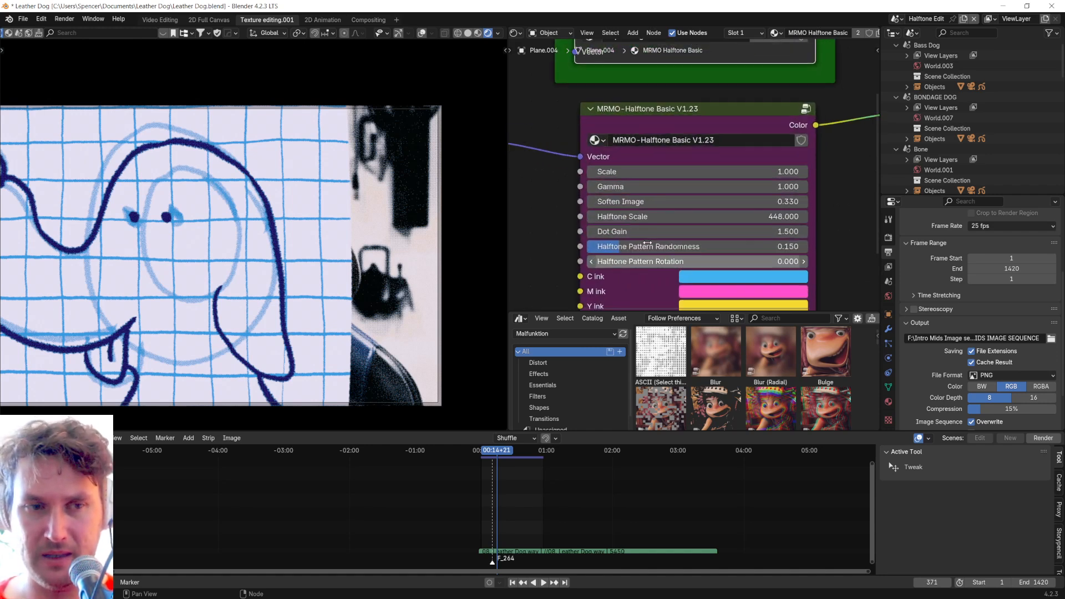
pyautogui.moveTo(759, 232); pyautogui.dragTo(790, 180, button='middle')
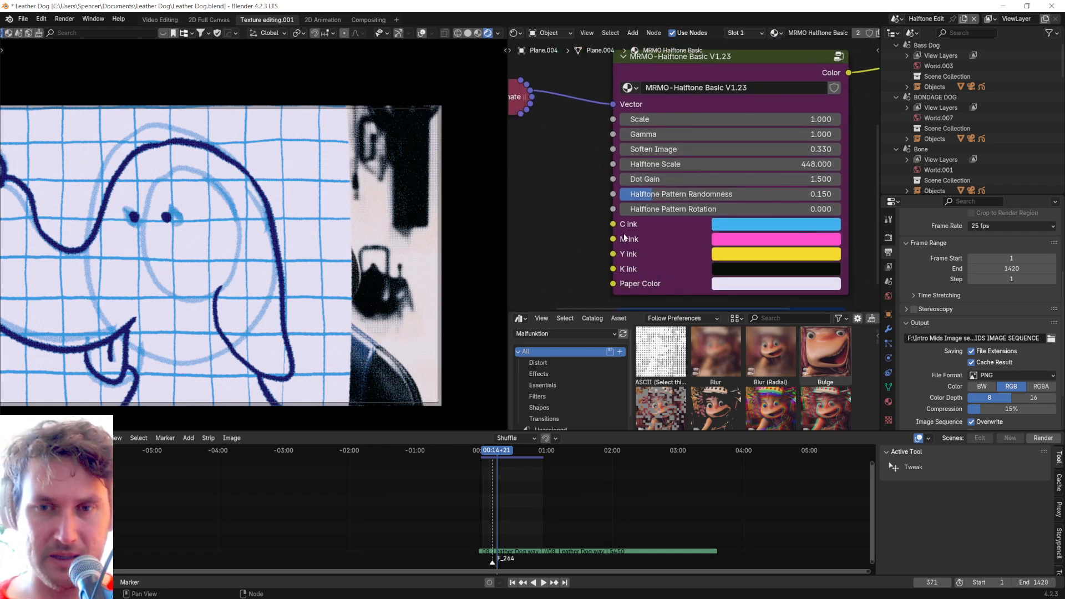
# Step: Try a Halftone Scale of 166.7 on the MRMO-Halftone Basic node, compare the dots, and undo the change
pyautogui.scroll(5, 237, 267)
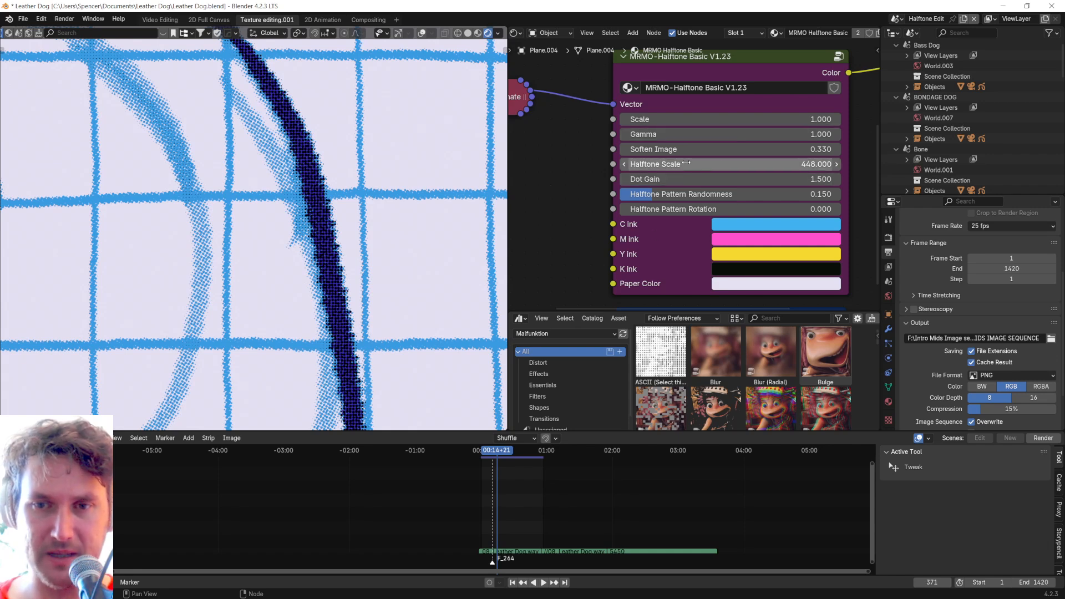
pyautogui.moveTo(732, 164); pyautogui.dragTo(633, 164)
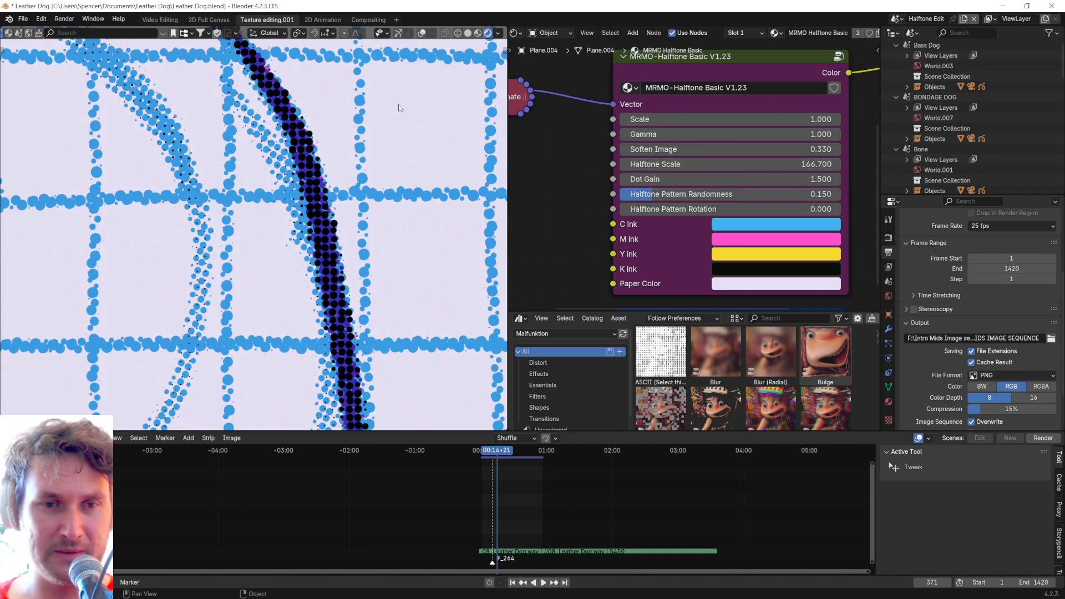
pyautogui.scroll(-6, 189, 217)
pyautogui.scroll(-3, 188, 216)
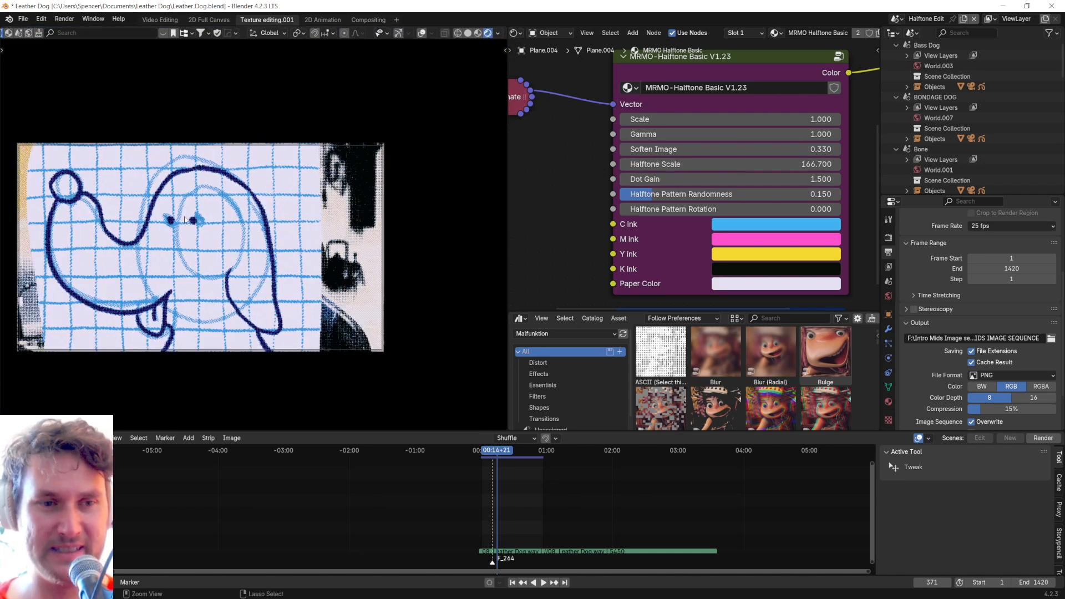
pyautogui.hotkey('ctrl', 'z')
pyautogui.scroll(6, 189, 180)
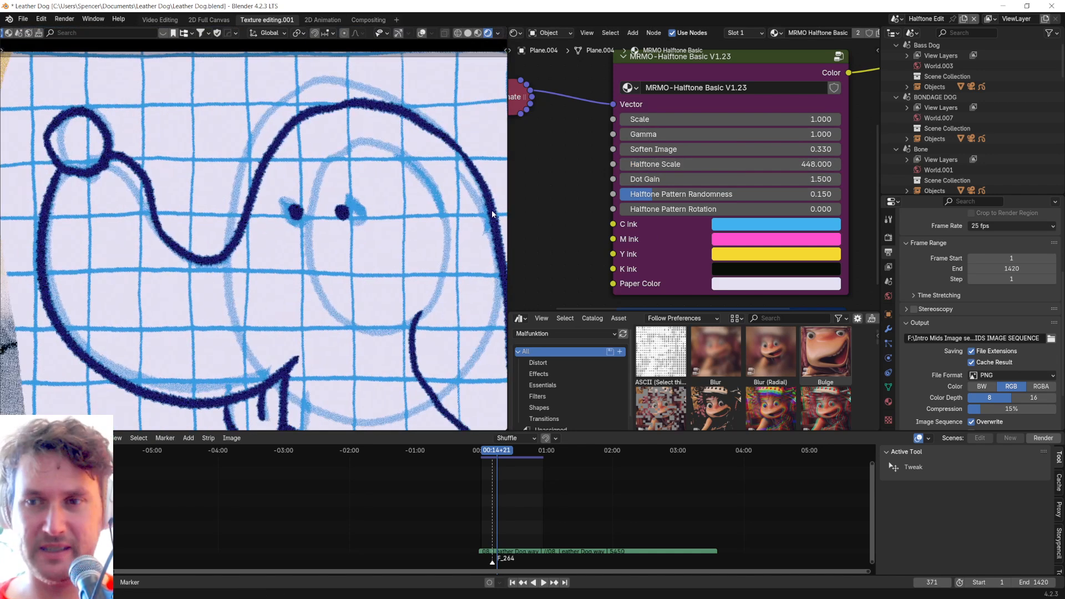
# Step: Collapse the Bass Dog, BONDAGE DOG, Bone and Composite for extra flavour scenes, and switch to the Credits scene
pyautogui.click(897, 44)
pyautogui.click(896, 55)
pyautogui.click(896, 65)
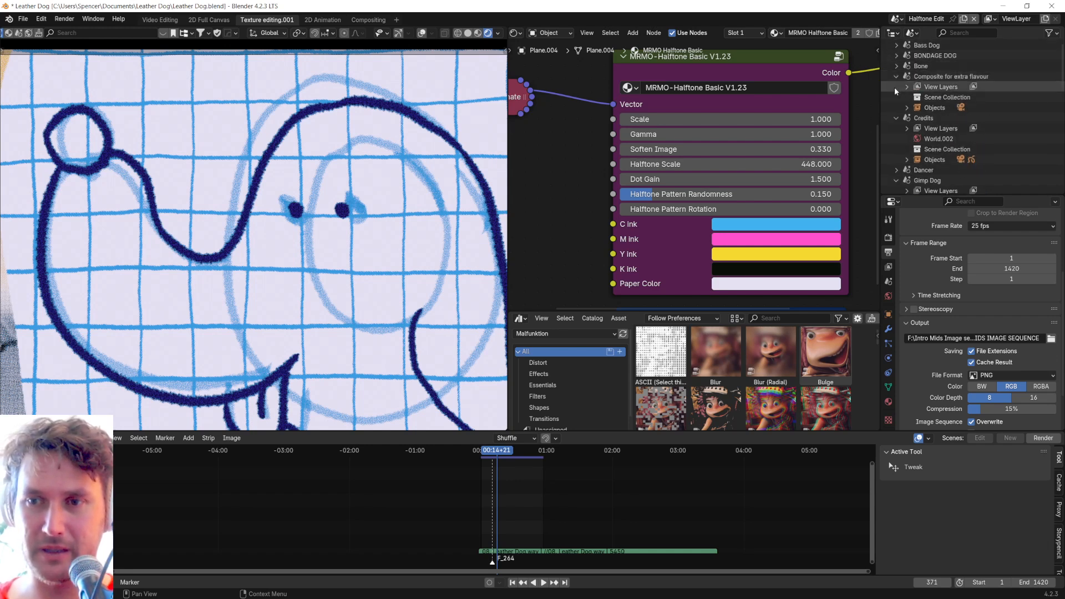
pyautogui.click(894, 76)
pyautogui.click(891, 86)
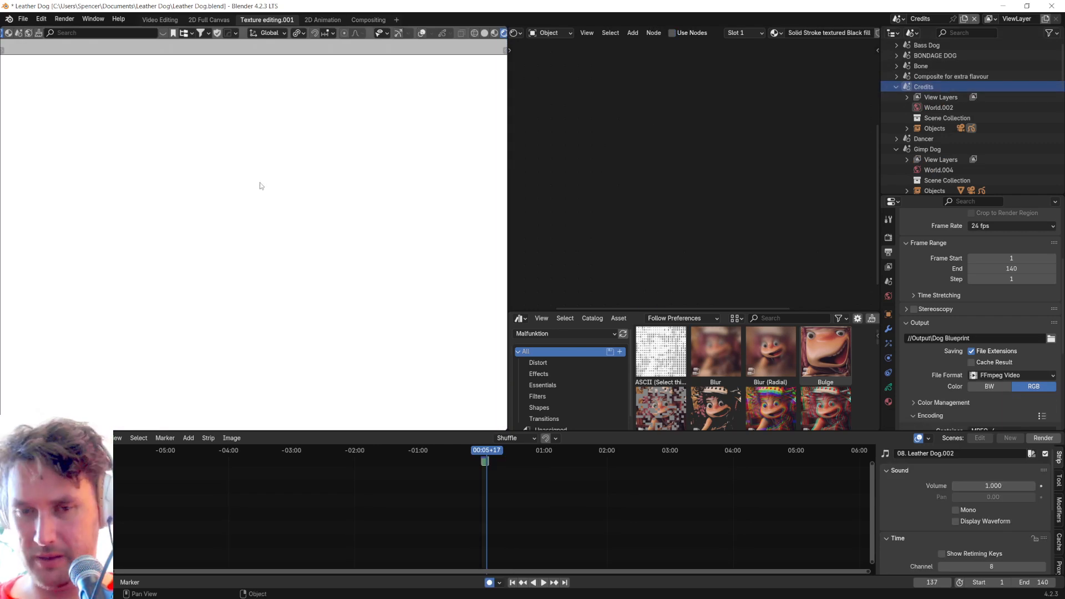
# Step: Go to frame 56 of the credits and examine the LEATHER DOG lettering in the 2D Full Canvas workspace
pyautogui.scroll(-1, 442, 37)
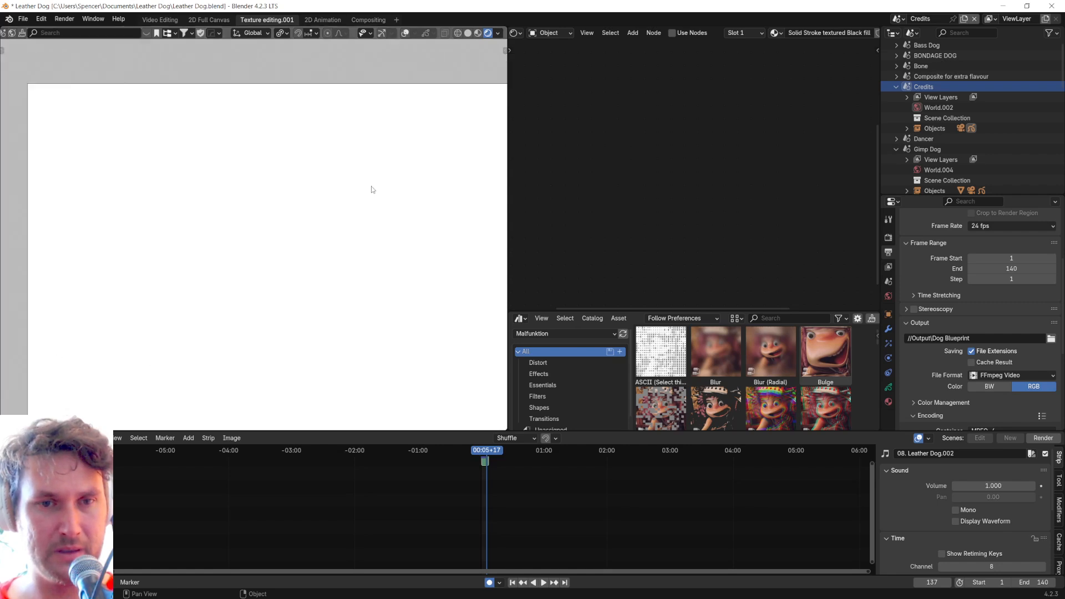
pyautogui.scroll(8, 467, 453)
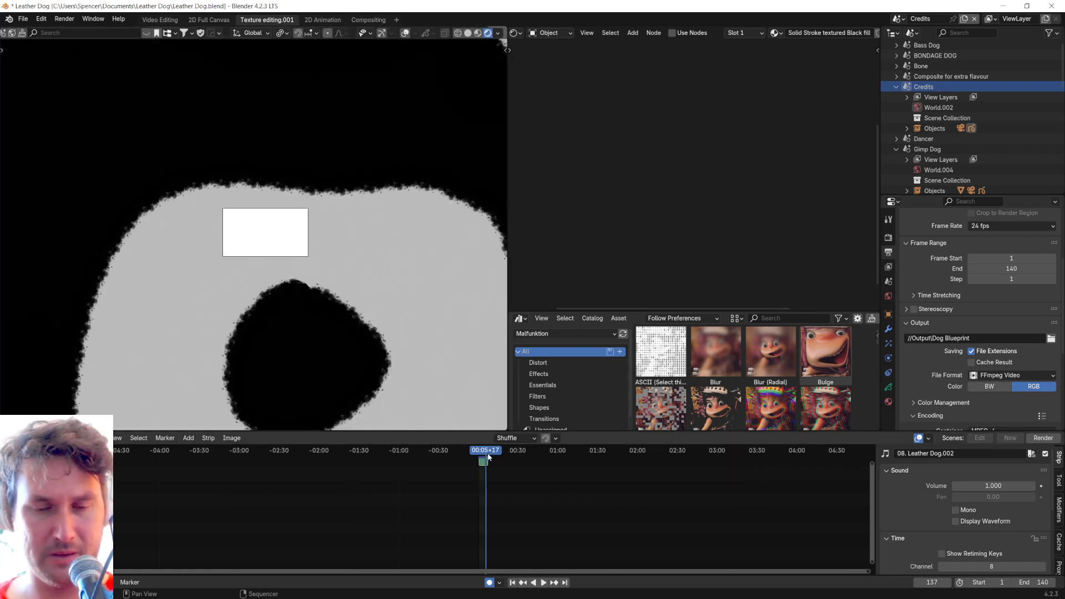
pyautogui.press('Escape')
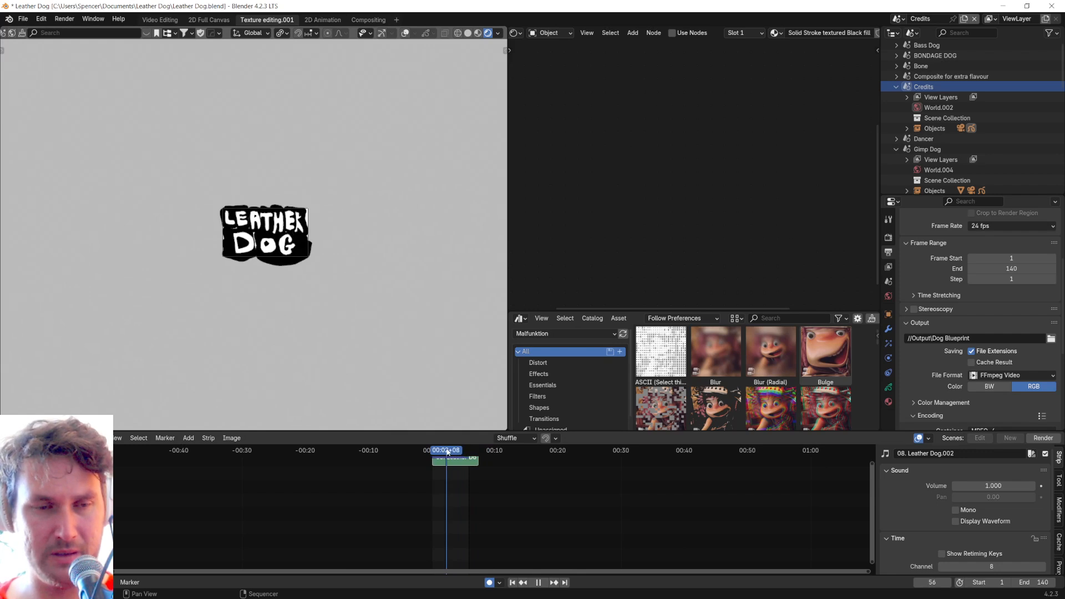
pyautogui.click(210, 20)
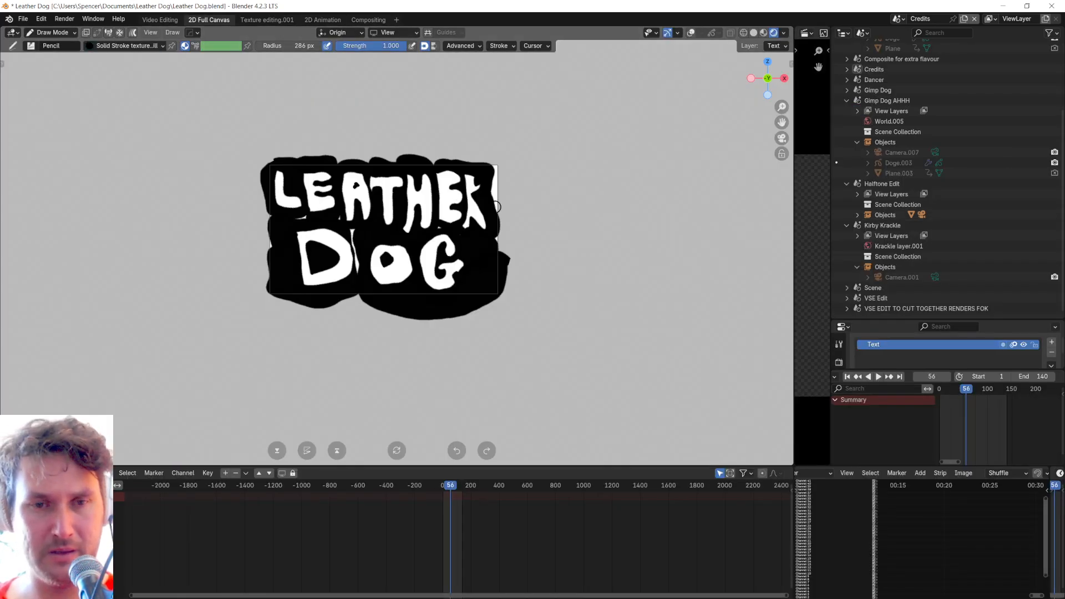
pyautogui.scroll(6, 459, 195)
pyautogui.scroll(-3, 513, 266)
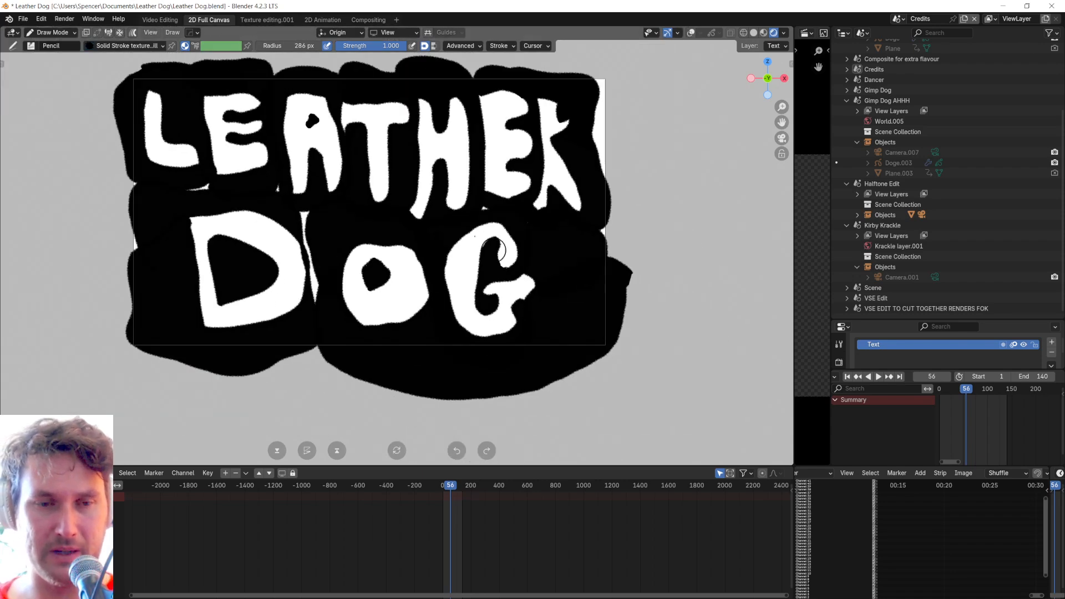
pyautogui.scroll(3, 477, 526)
pyautogui.scroll(2, 477, 526)
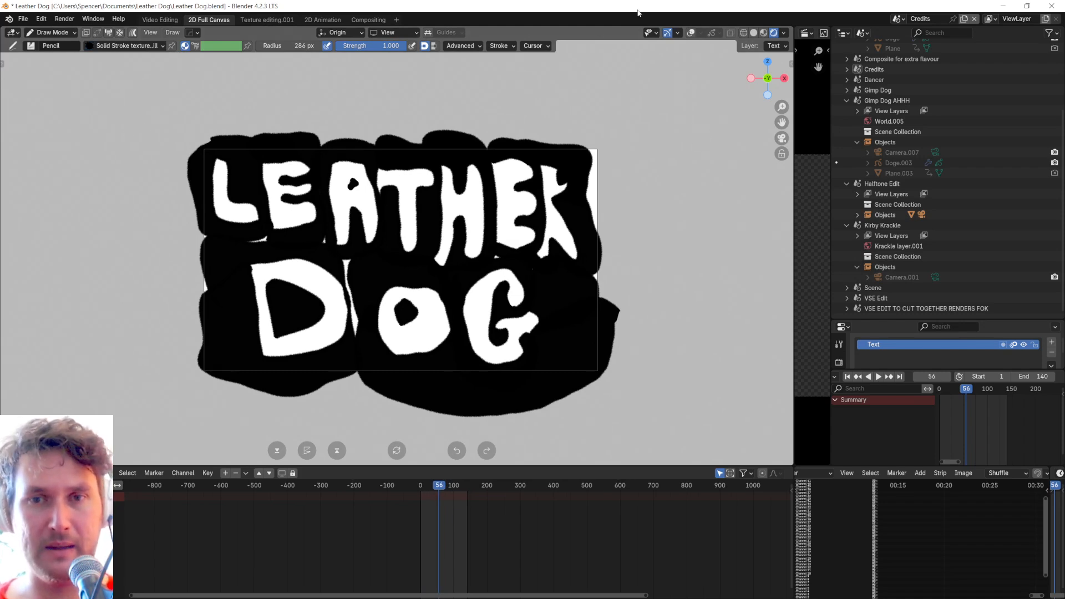
# Step: Switch the credits lettering to Object Mode, select it to show its keyframes, and scrub the animation to frame 63
pyautogui.hotkey('ctrl', 'Tab')
pyautogui.click(511, 243)
pyautogui.click(552, 276)
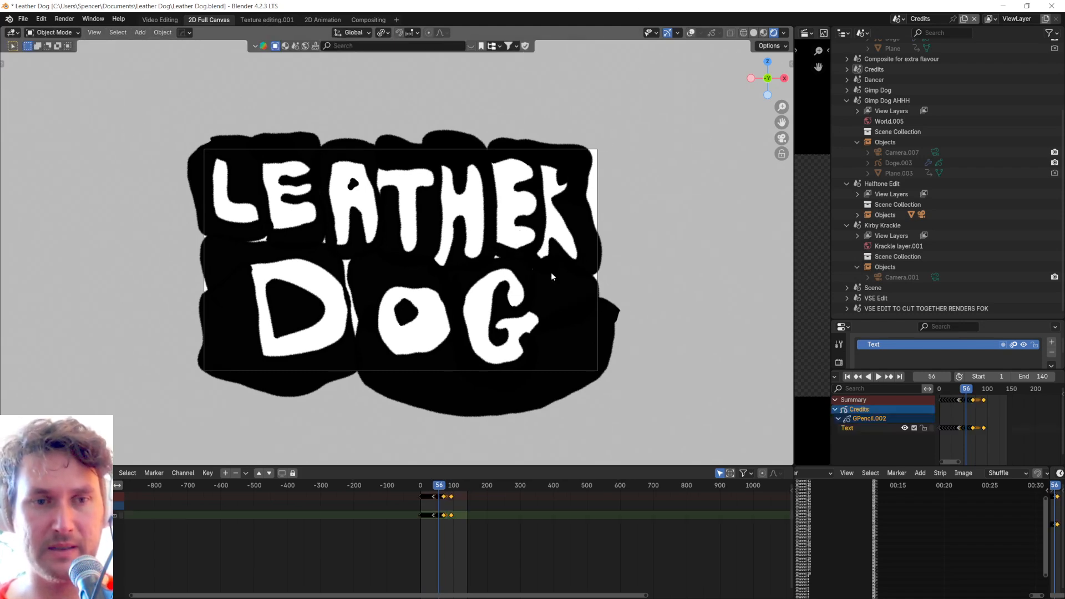
pyautogui.scroll(20, 497, 490)
pyautogui.moveTo(437, 534); pyautogui.dragTo(633, 533, button='middle')
pyautogui.scroll(13, 580, 532)
pyautogui.moveTo(518, 489)
pyautogui.mouseDown()
pyautogui.moveTo(431, 489)
pyautogui.moveTo(624, 503)
pyautogui.moveTo(580, 497)
pyautogui.mouseUp()
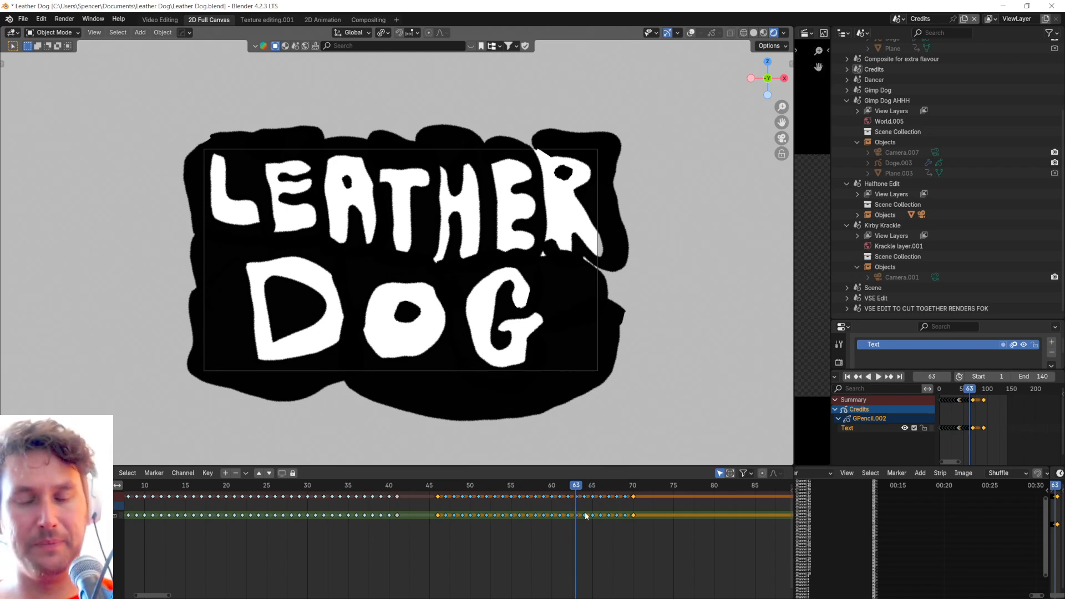
# Step: Examine the lettering keyframes between frames 46 and 70, and scrub the morph back to frame 51
pyautogui.scroll(4, 577, 511)
pyautogui.moveTo(557, 514); pyautogui.dragTo(550, 511, button='middle')
pyautogui.scroll(3, 550, 502)
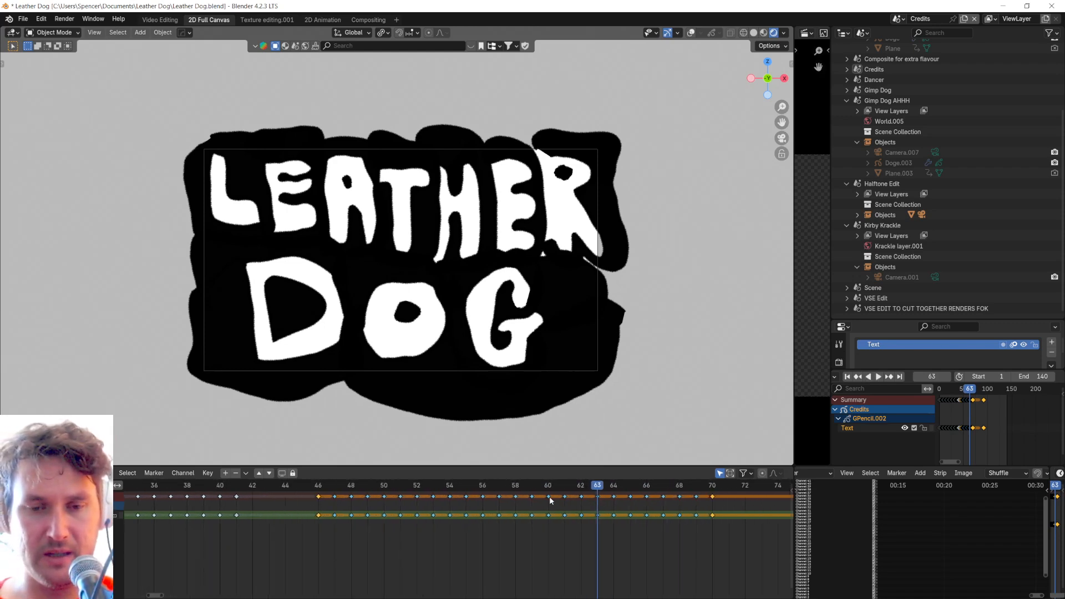
pyautogui.moveTo(587, 488)
pyautogui.mouseDown()
pyautogui.moveTo(307, 492)
pyautogui.moveTo(396, 491)
pyautogui.mouseUp()
# Step: Put the credits lettering in Edit Mode and run Interpolate Sequence at frame 51
pyautogui.hotkey('ctrl', 'Tab')
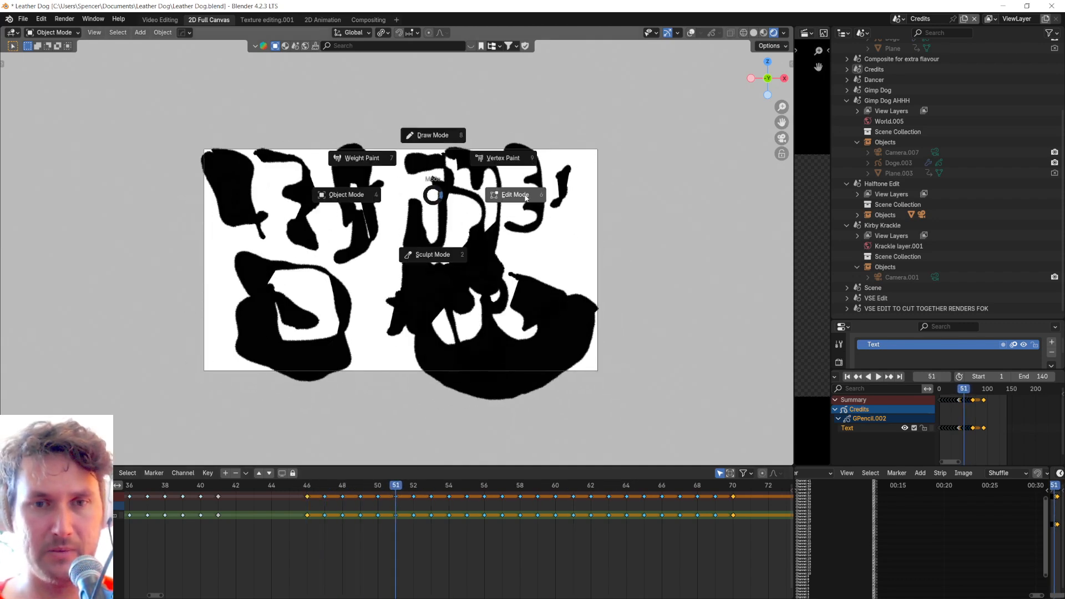
pyautogui.click(519, 190)
pyautogui.press('q')
pyautogui.moveTo(509, 218)
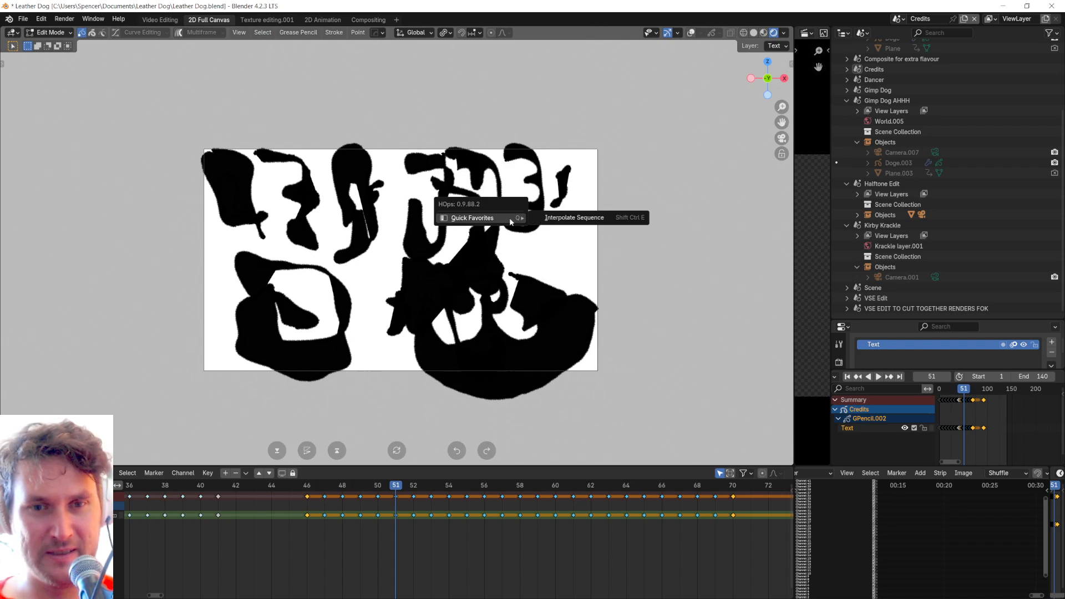
pyautogui.click(575, 217)
# Step: Return to the BUNCHY'S BIG STORE lettering at frame 46 and briefly run the playback
pyautogui.click(306, 486)
pyautogui.press('space')
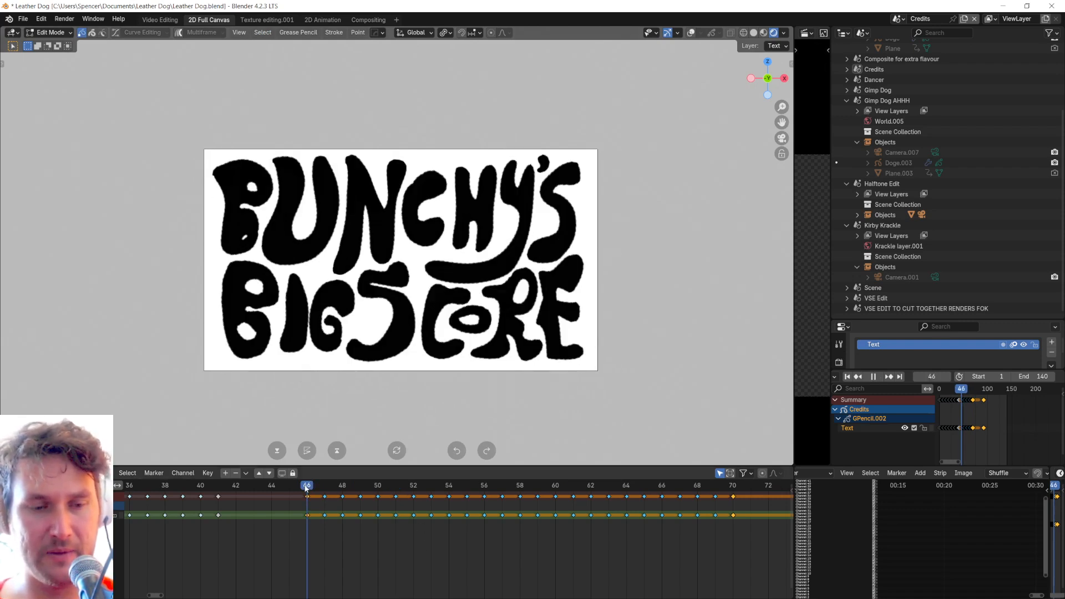
pyautogui.press('space')
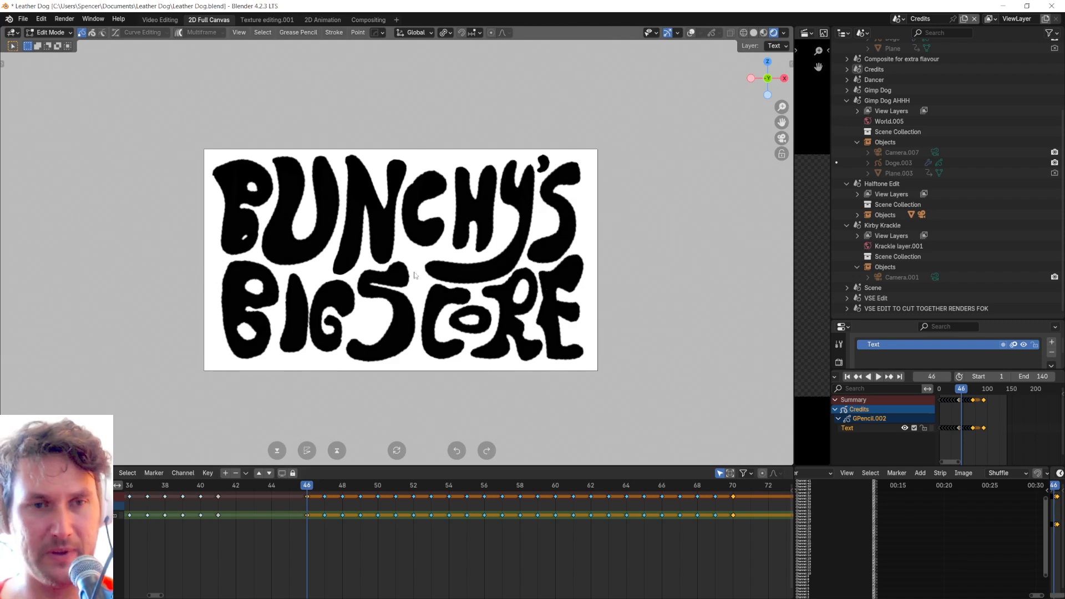
# Step: Switch to stroke selection mode and select the outline stroke of the big S in the lower line of the lettering
pyautogui.scroll(6, 438, 265)
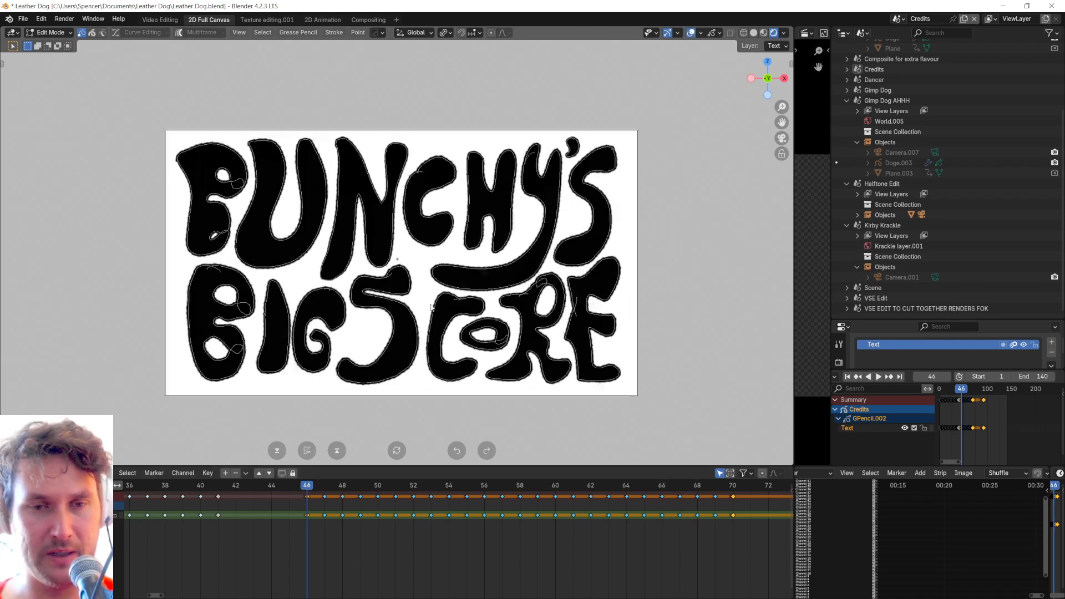
pyautogui.click(409, 328)
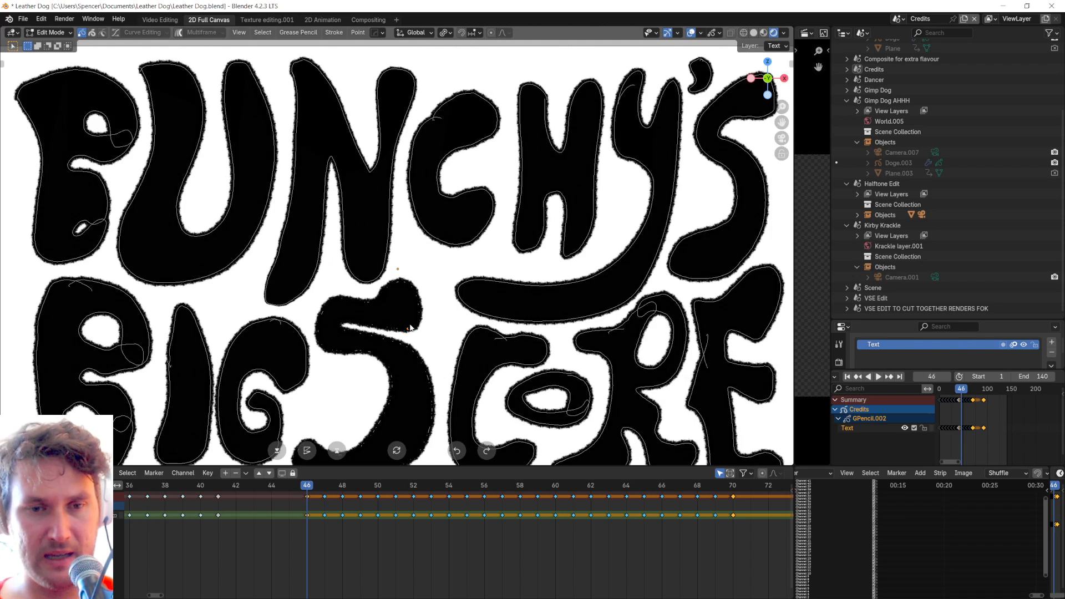
pyautogui.press('2')
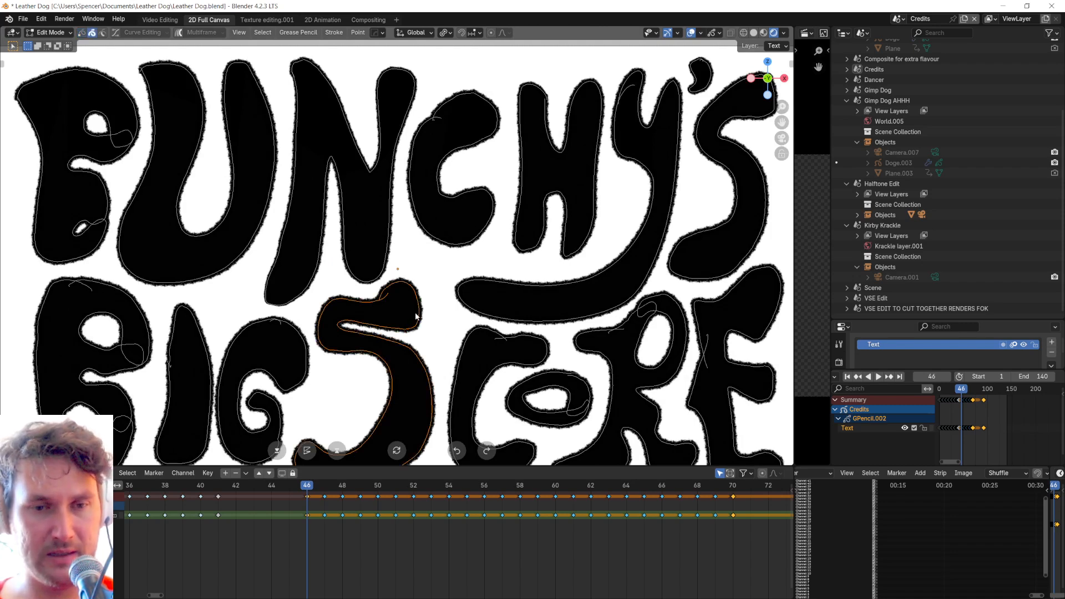
# Step: Advance frame by frame from frame 46 to examine how the strokes morph, and scrub back to frame 46
pyautogui.press('Home')
pyautogui.press('Right')
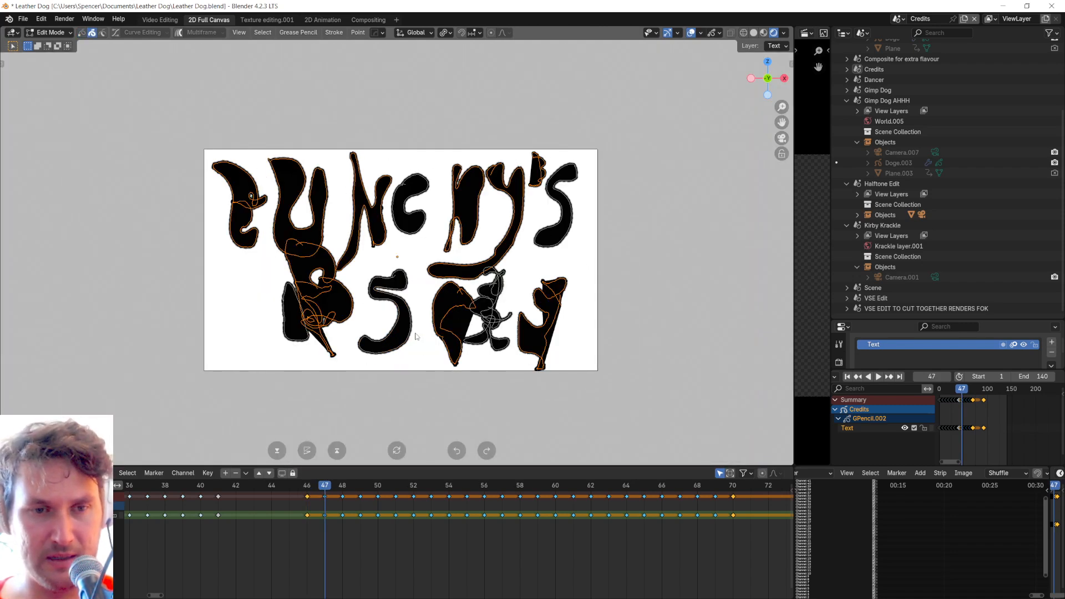
pyautogui.press('Right')
pyautogui.press('Right')
pyautogui.press('Right')
pyautogui.press('Right')
pyautogui.moveTo(378, 484); pyautogui.dragTo(311, 490)
pyautogui.scroll(-3, 477, 452)
pyautogui.scroll(1, 472, 483)
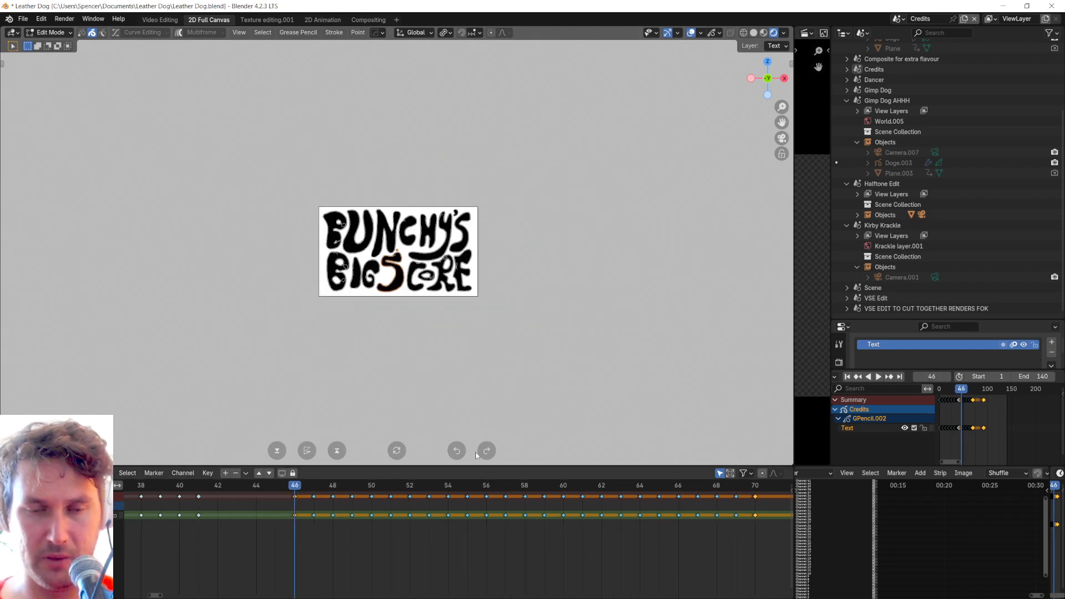
# Step: Go to frame 70 to compare the selected stroke with its counterpart in the LEATHER DOG lettering
pyautogui.scroll(5, 463, 377)
pyautogui.scroll(-2, 458, 331)
pyautogui.scroll(-2, 577, 539)
pyautogui.moveTo(580, 539); pyautogui.dragTo(557, 542, button='middle')
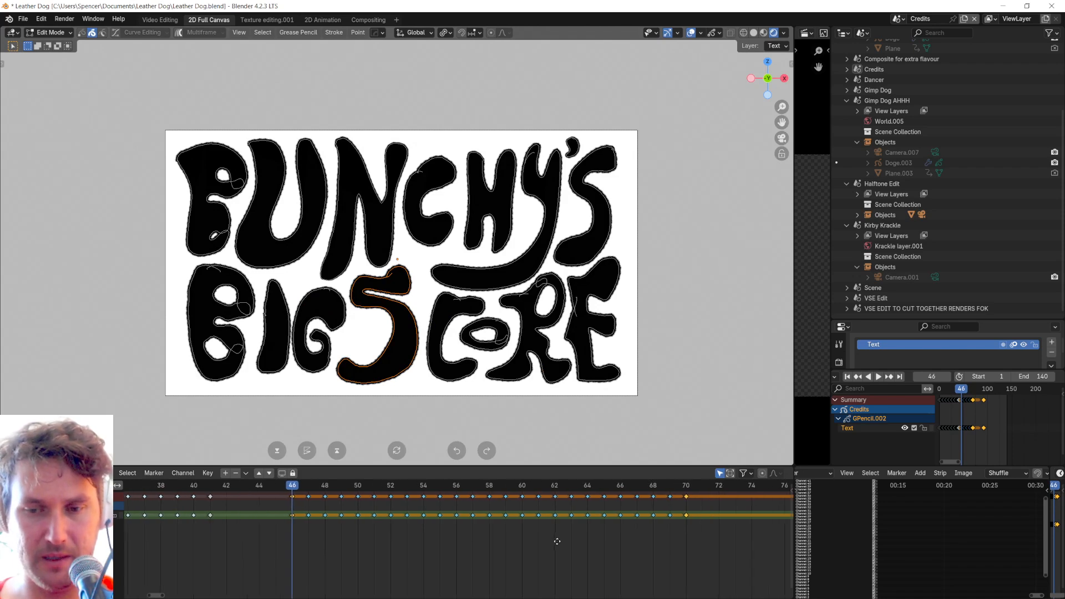
pyautogui.click(685, 487)
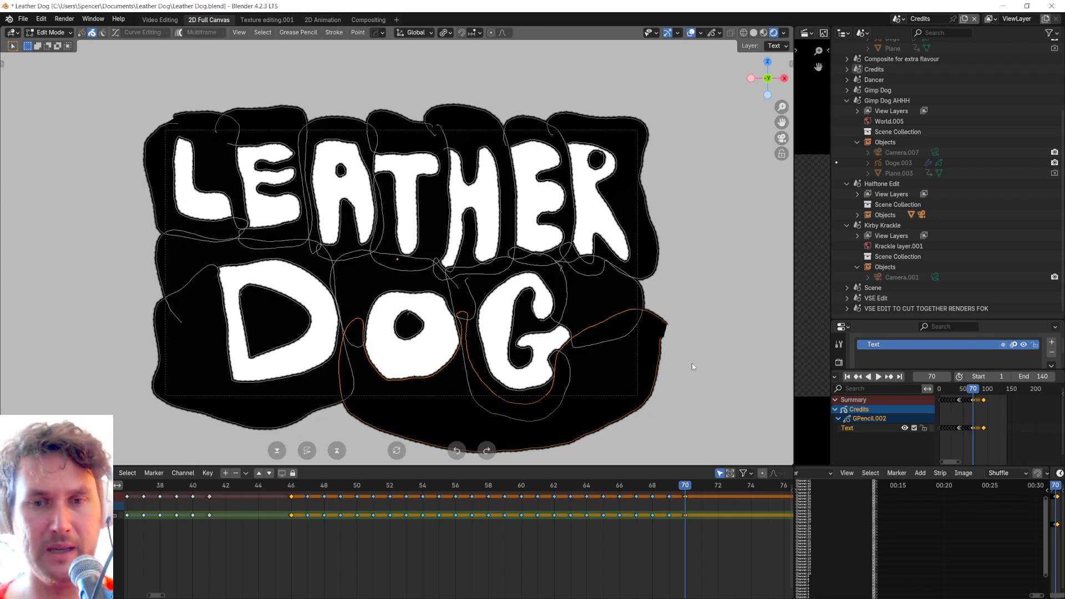
# Step: Hide the viewport overlays and scrub the lettering animation back from frame 70 to frame 1
pyautogui.hotkey('alt', 'shift', 'z')
pyautogui.moveTo(663, 484)
pyautogui.mouseDown()
pyautogui.moveTo(278, 486)
pyautogui.moveTo(657, 504)
pyautogui.moveTo(284, 511)
pyautogui.moveTo(679, 516)
pyautogui.moveTo(427, 531)
pyautogui.moveTo(244, 526)
pyautogui.mouseUp()
pyautogui.scroll(-6, 244, 526)
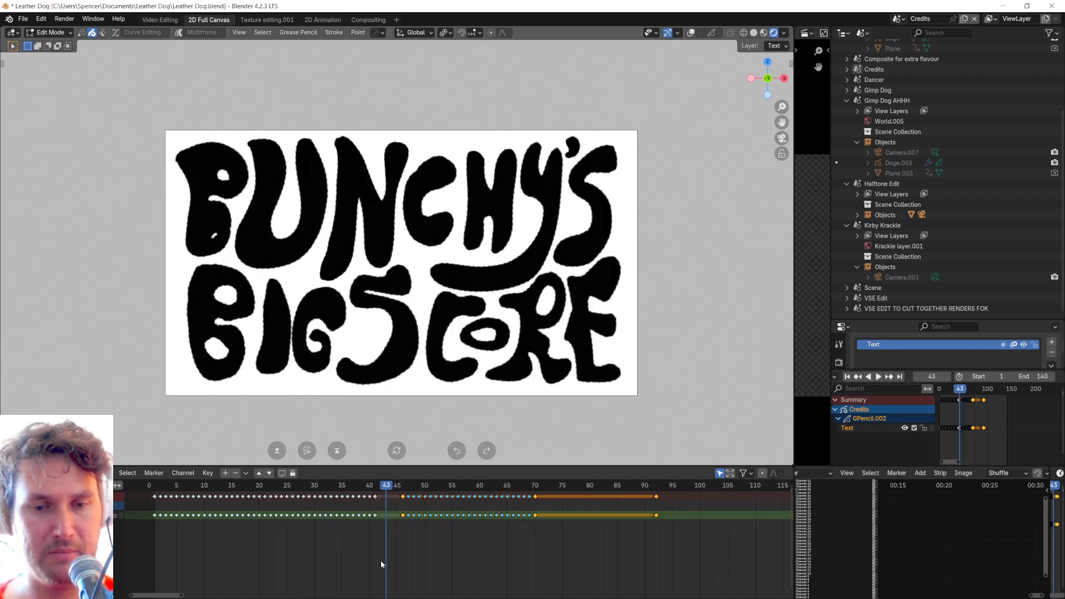
pyautogui.moveTo(233, 490); pyautogui.dragTo(239, 498)
pyautogui.scroll(1, 262, 533)
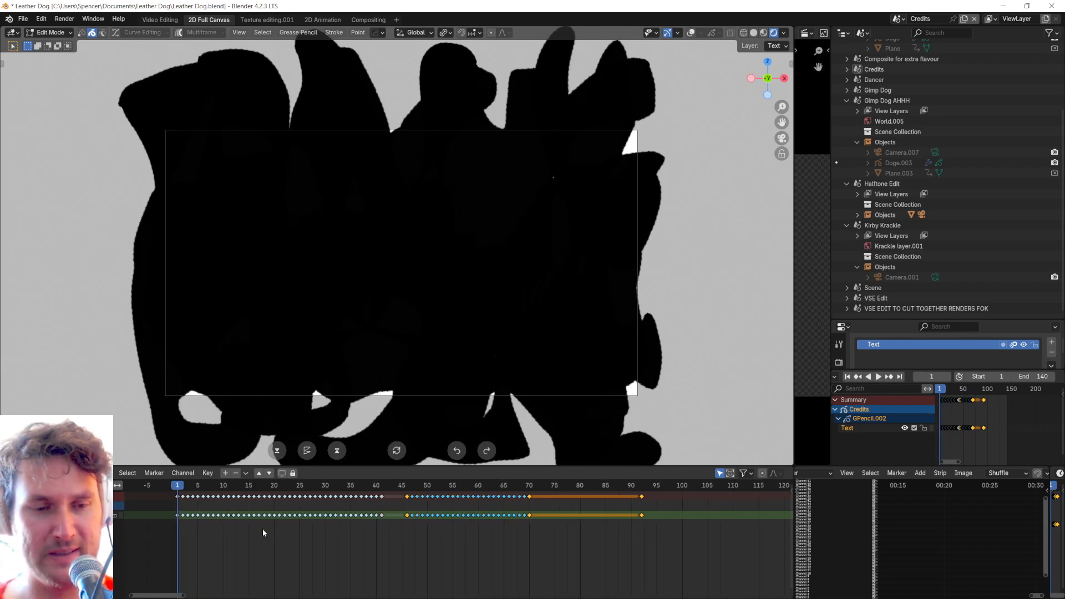
# Step: Select the keyframes at frame 41, play the credits animation from frame 1, and scrub back to the lettering at frame 26
pyautogui.click(386, 497)
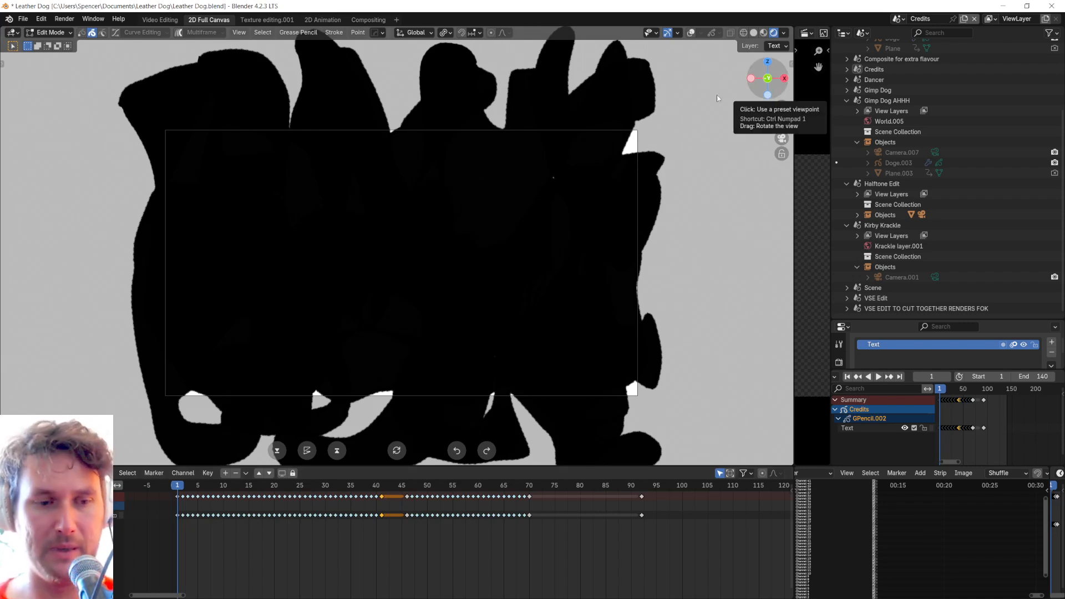
pyautogui.press('space')
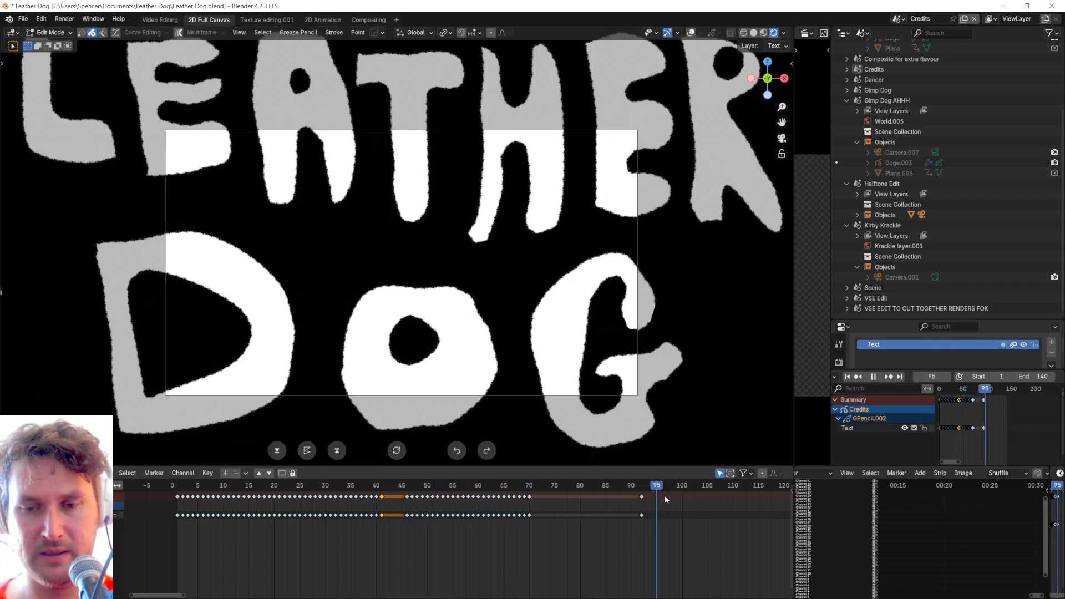
pyautogui.moveTo(665, 496); pyautogui.dragTo(305, 508)
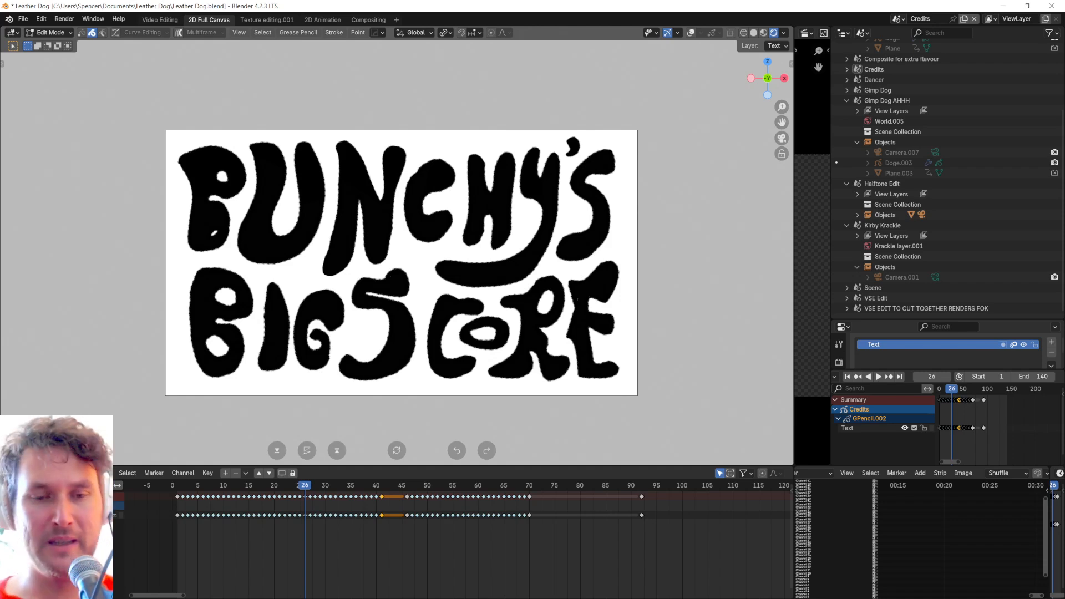
pyautogui.scroll(3, 676, 324)
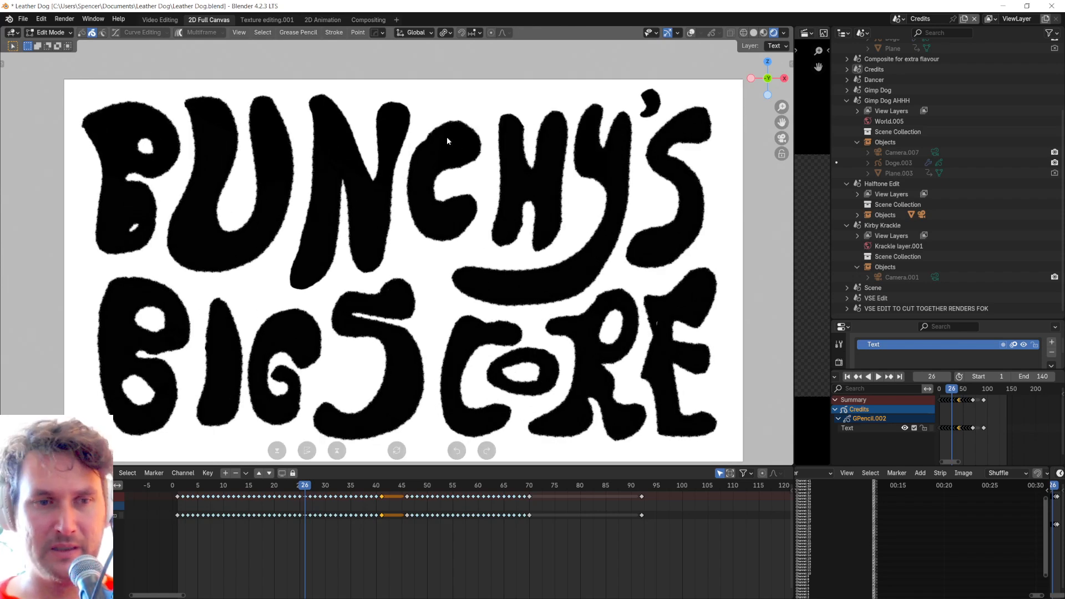
pyautogui.scroll(2, 447, 136)
pyautogui.scroll(-2, 344, 178)
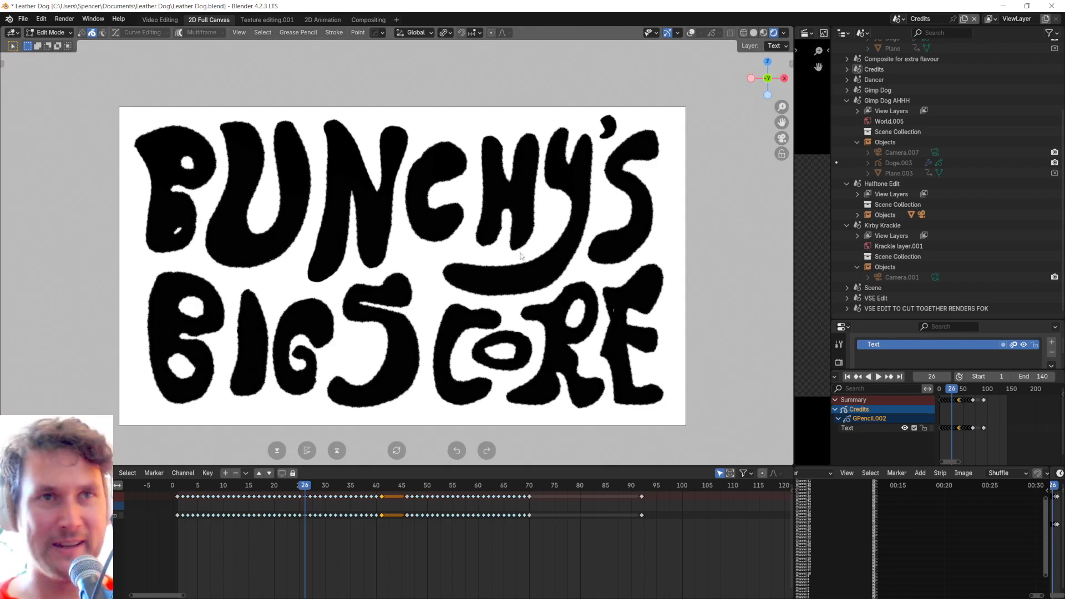